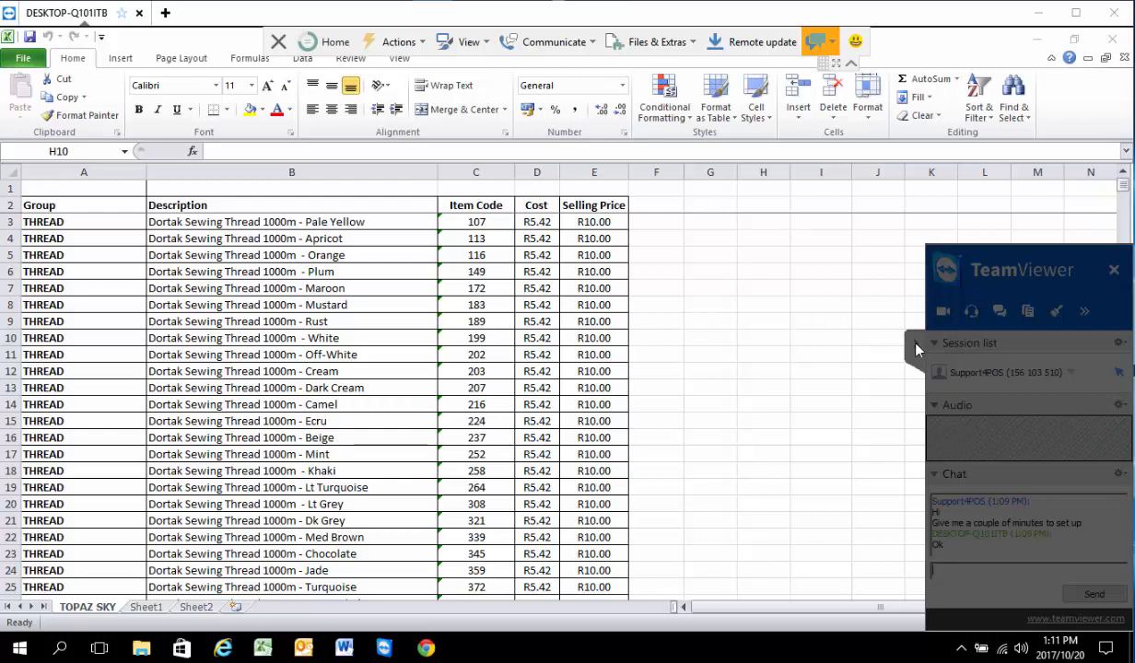
Collapse the remote session panel and launch 4POSBackOffice from the 4POS program group.
left_click(917, 349)
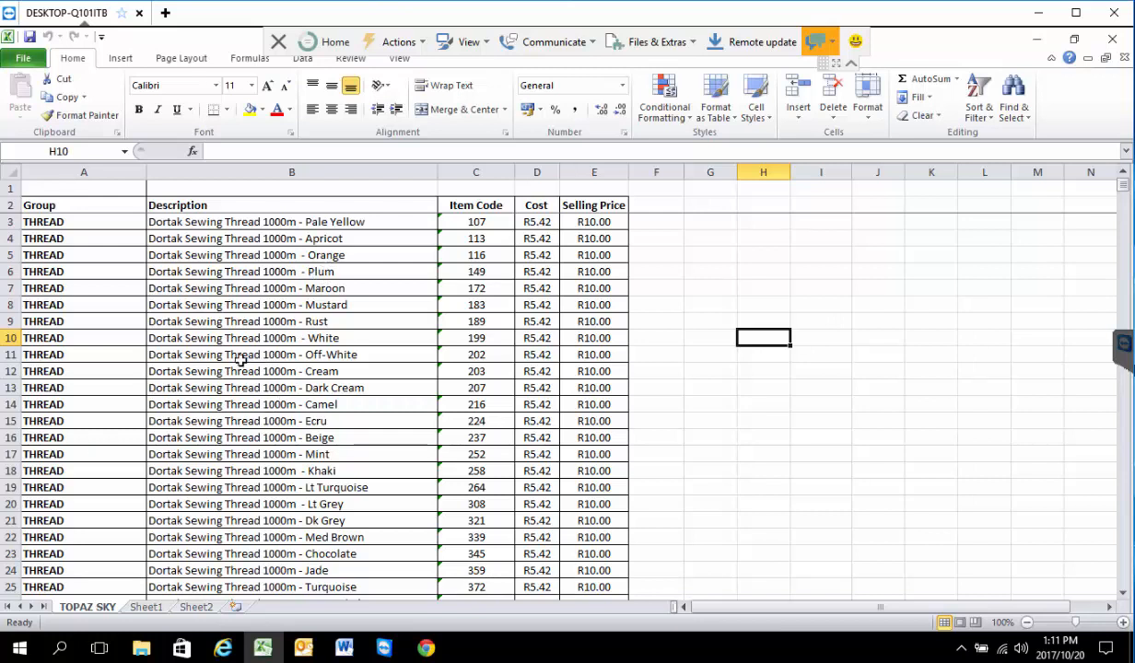
left_click(22, 655)
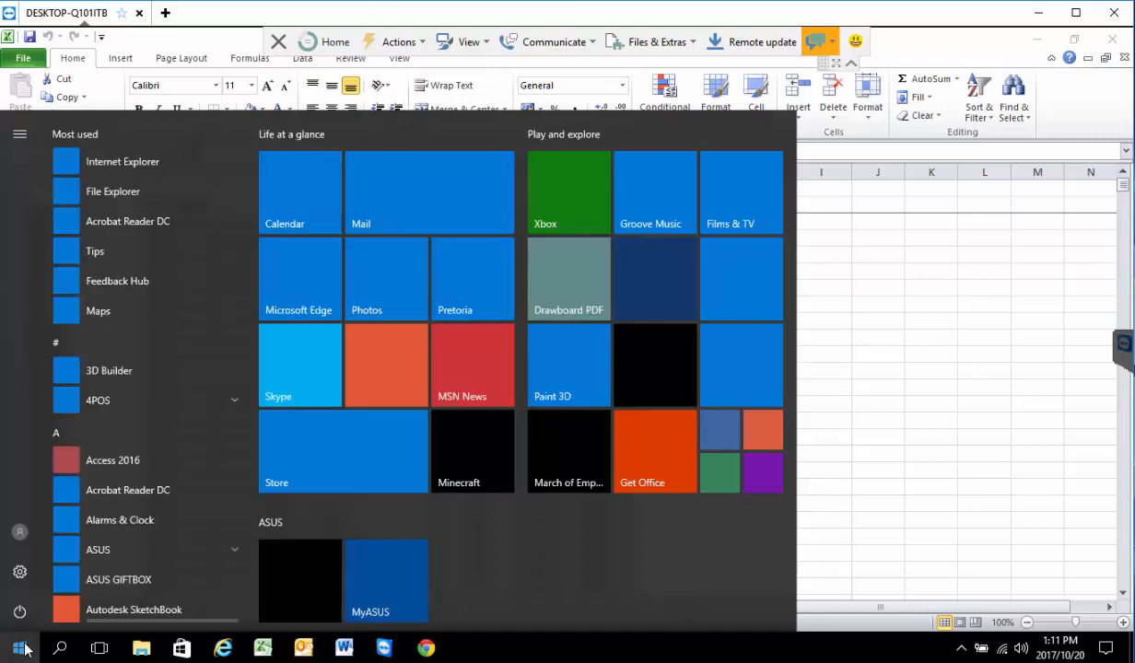
left_click(118, 406)
left_click(118, 406)
left_click(118, 405)
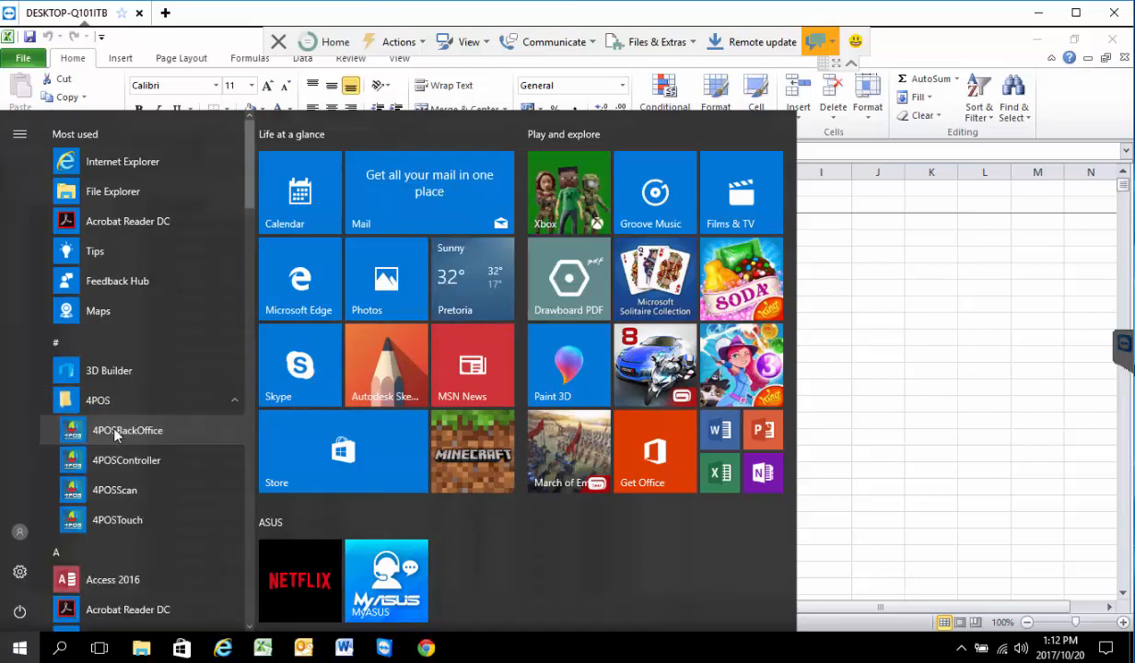
left_click(117, 433)
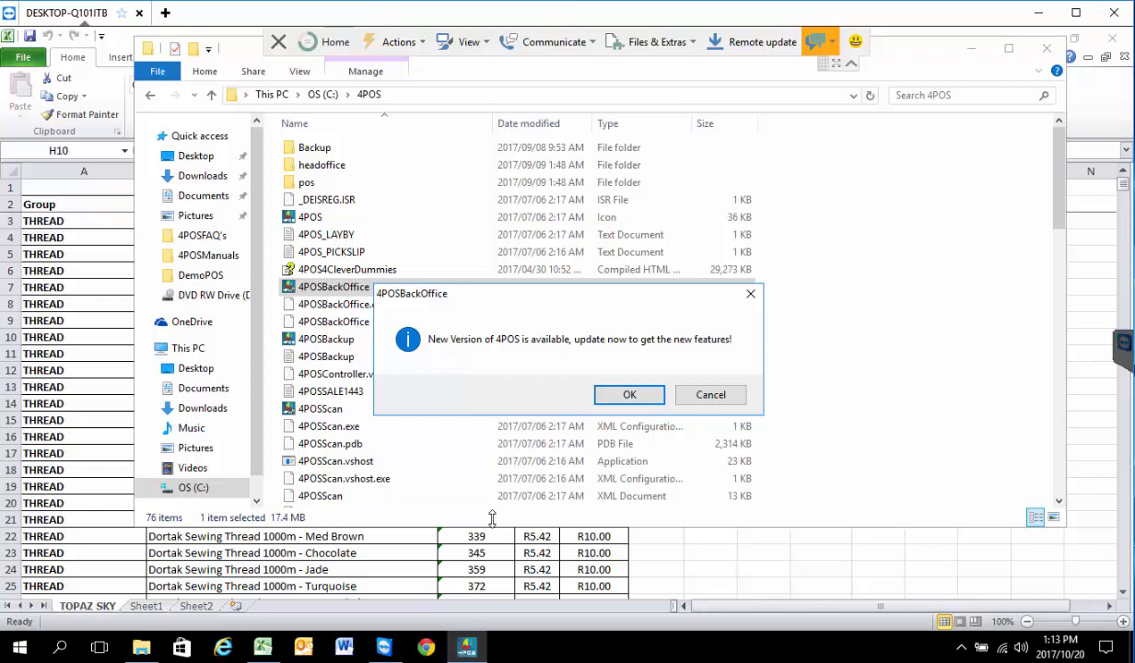
Accept the update to the new version of 4POS offered by 4POSBackOffice.
left_click_drag(495, 300, 518, 363)
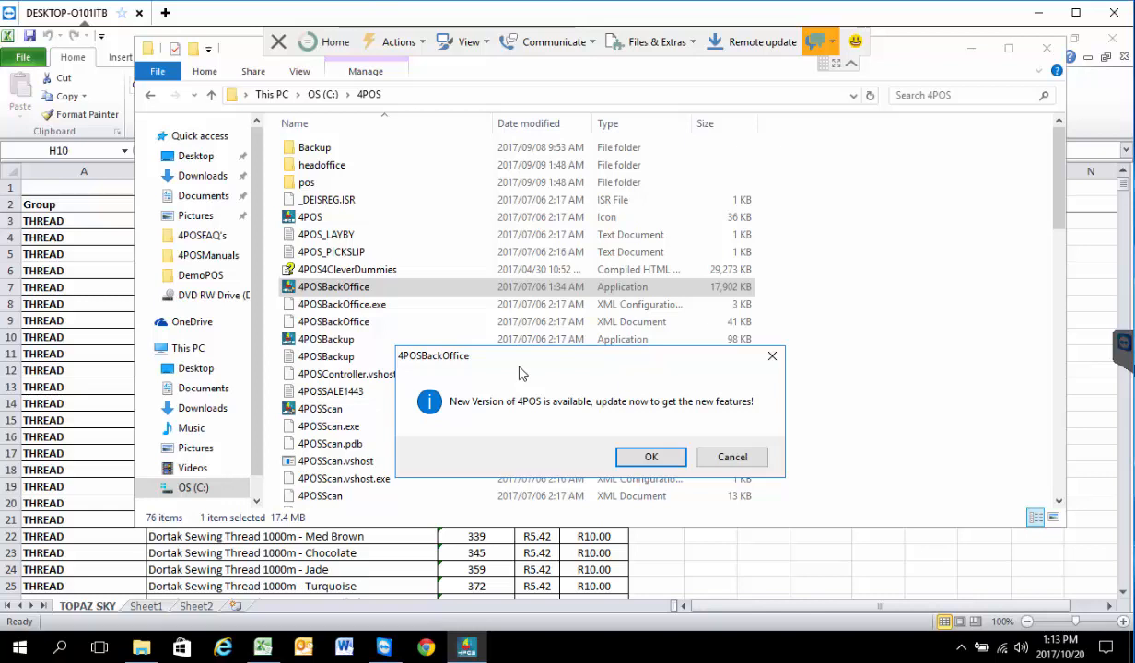
left_click(546, 291)
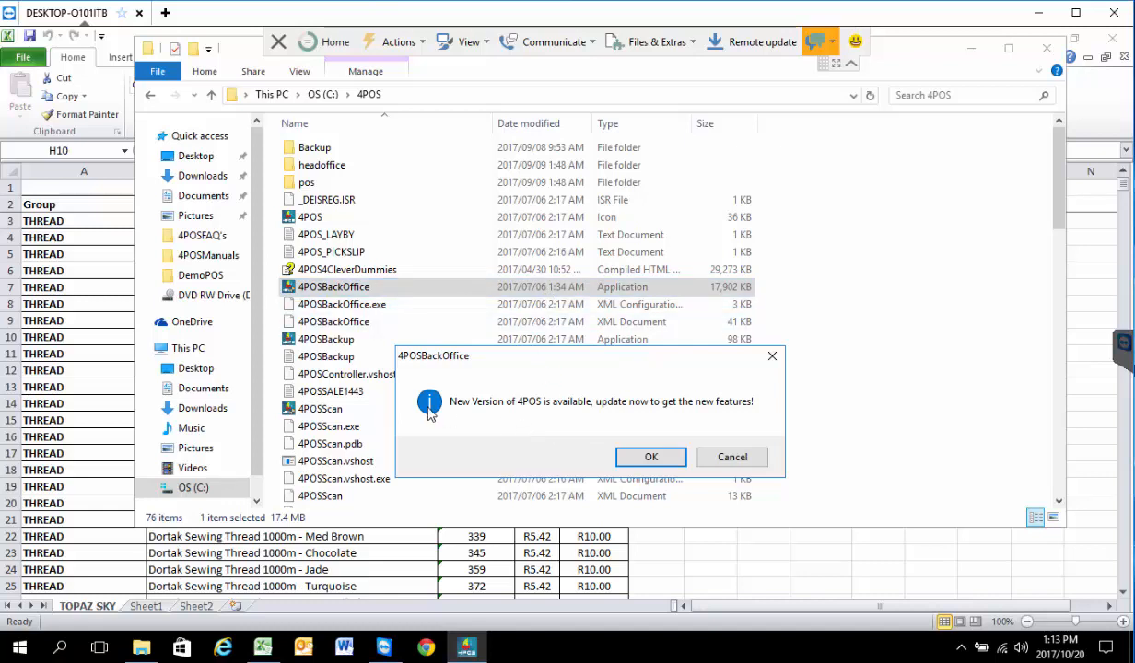
left_click(650, 458)
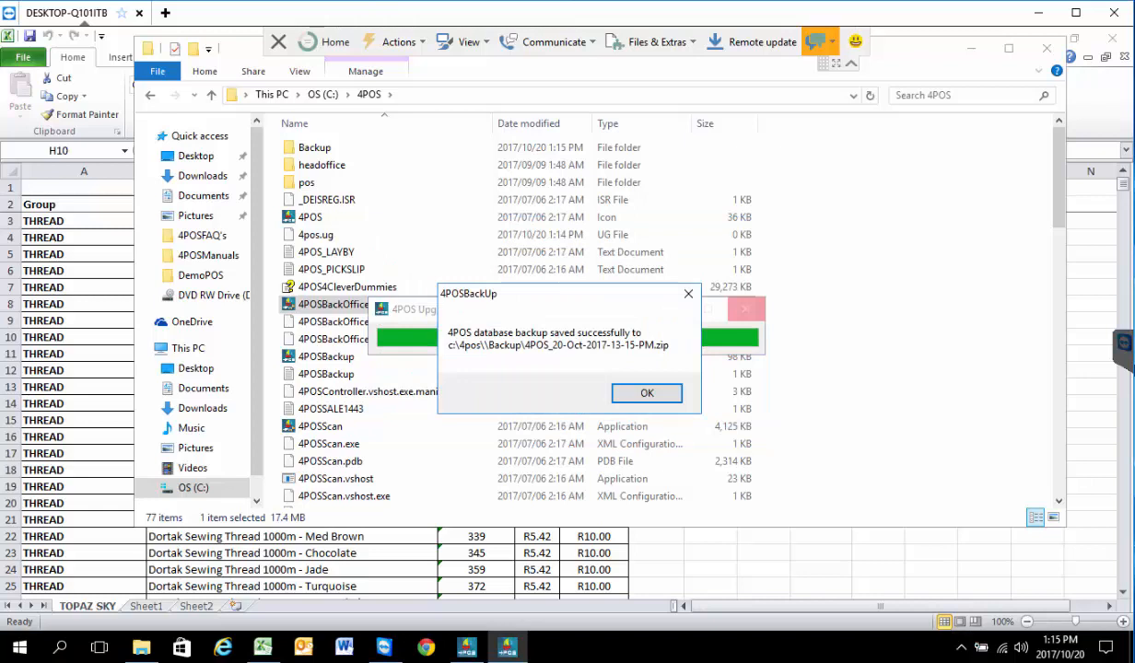
Shift the 4POSBackUp message clear of the upgrade progress window and acknowledge the database backup.
left_click(964, 650)
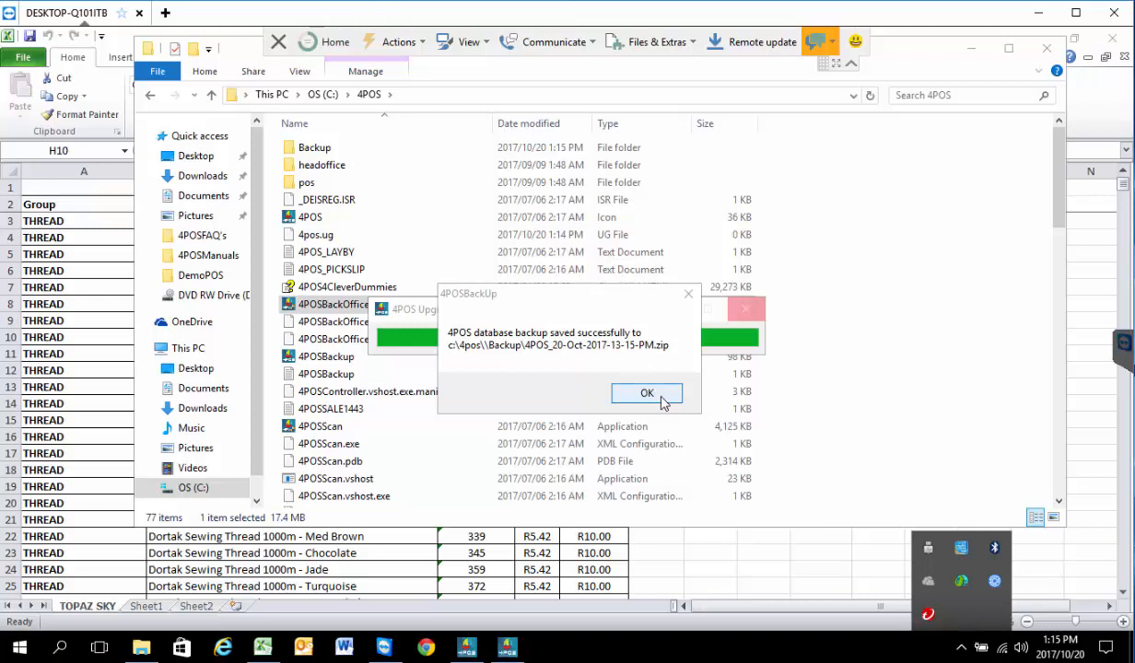
left_click_drag(589, 288, 632, 376)
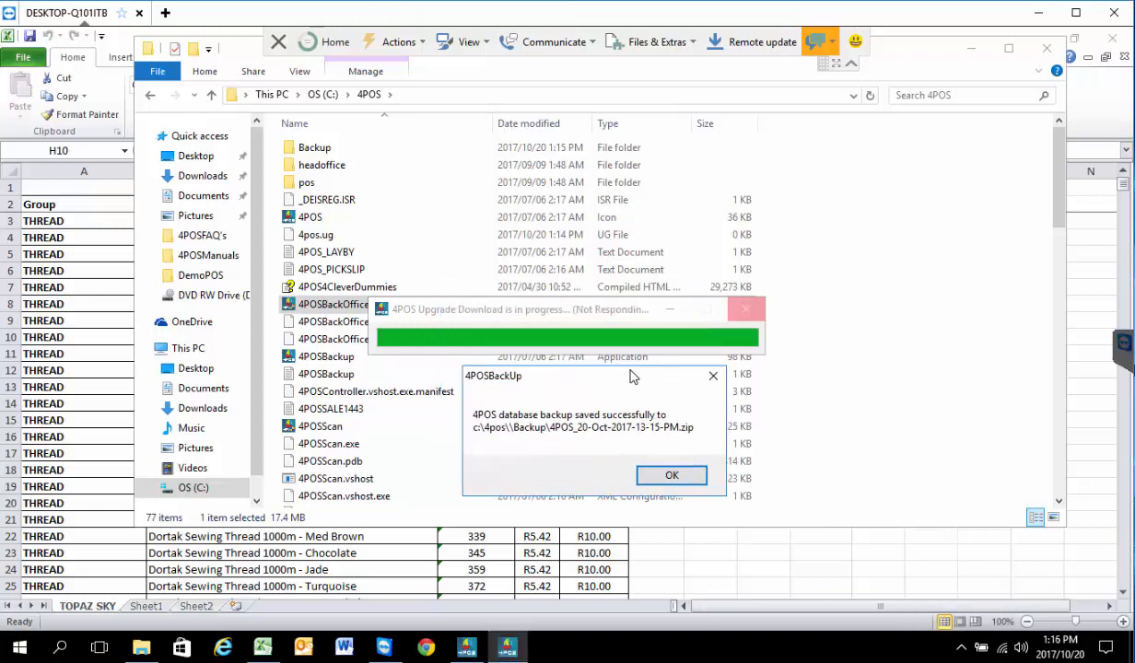
left_click(686, 479)
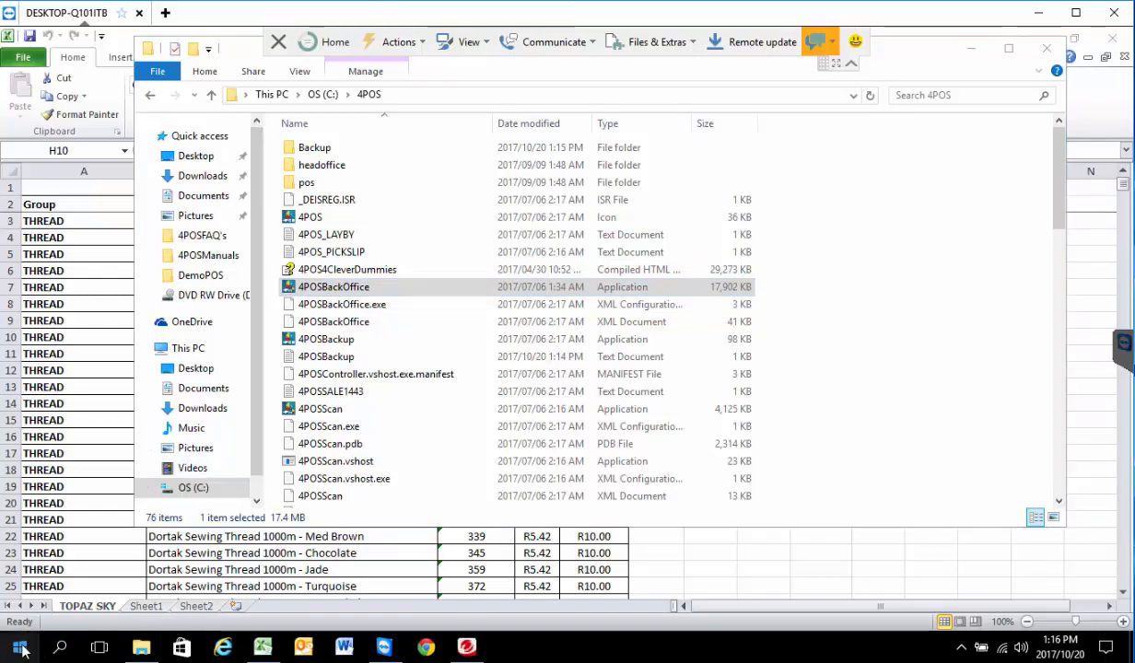
Open a new File Explorer window alongside the 4POS folder.
right_click(19, 650)
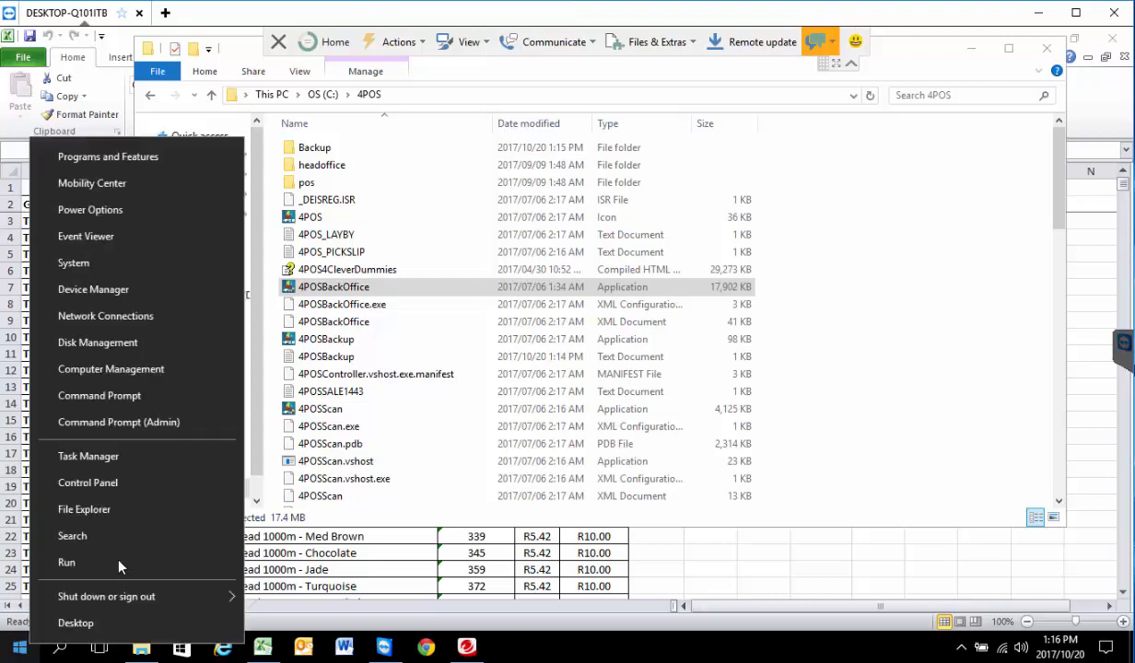
left_click(108, 512)
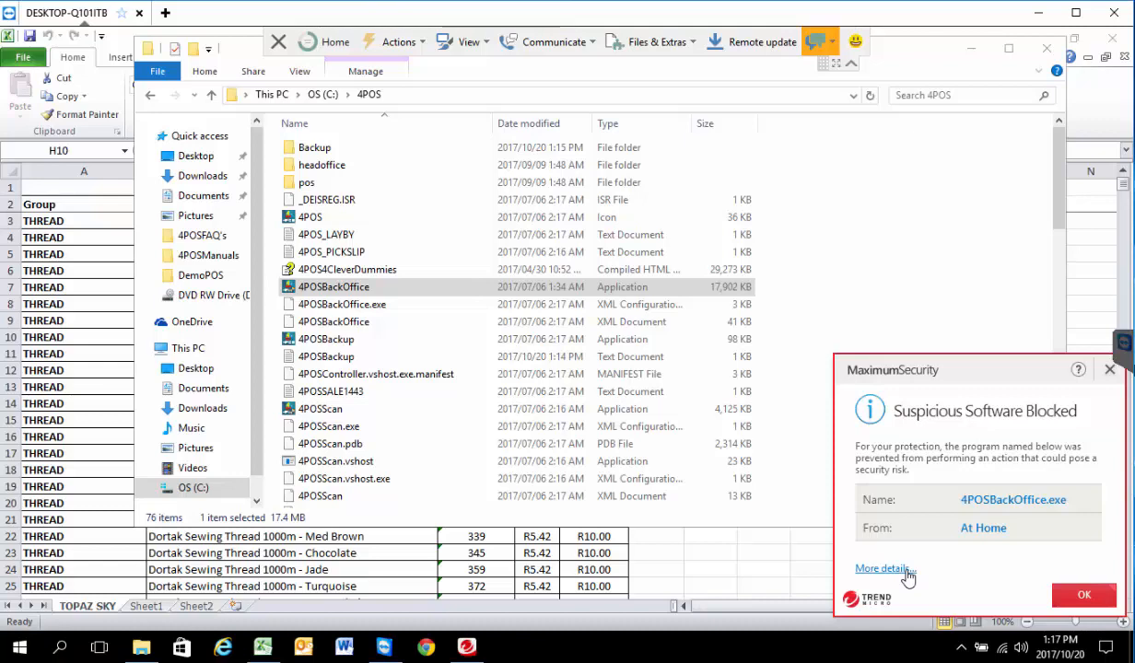
key("super+e")
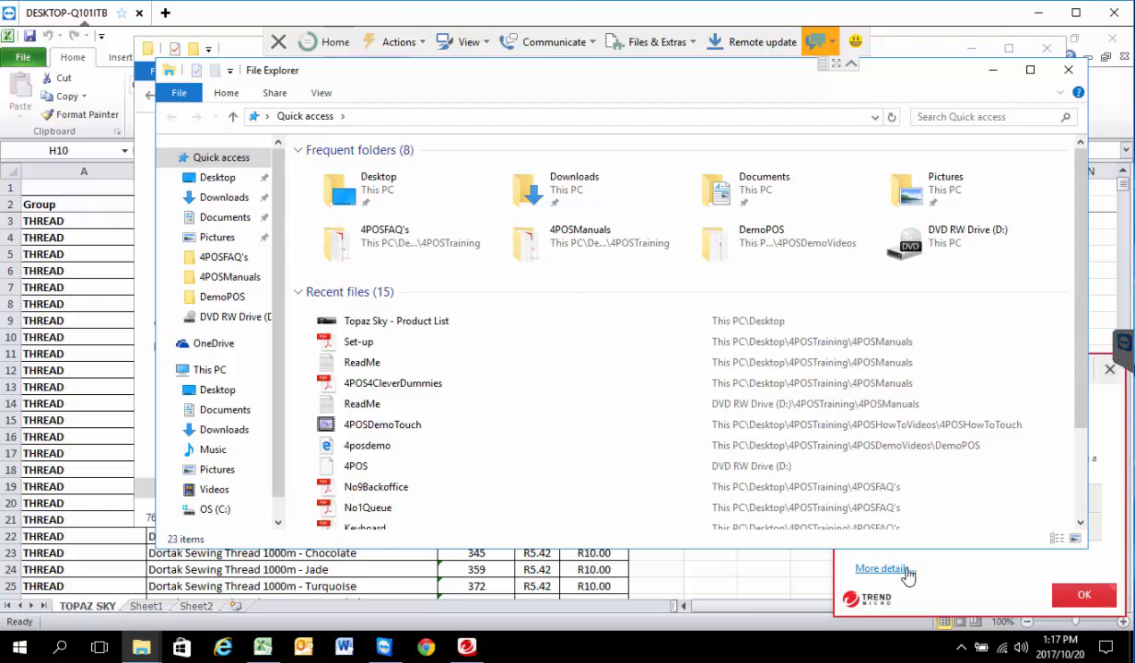
Unblock 4POSBackOffice.exe from the details of the suspicious software alert and approve it as a trusted program.
left_click(967, 585)
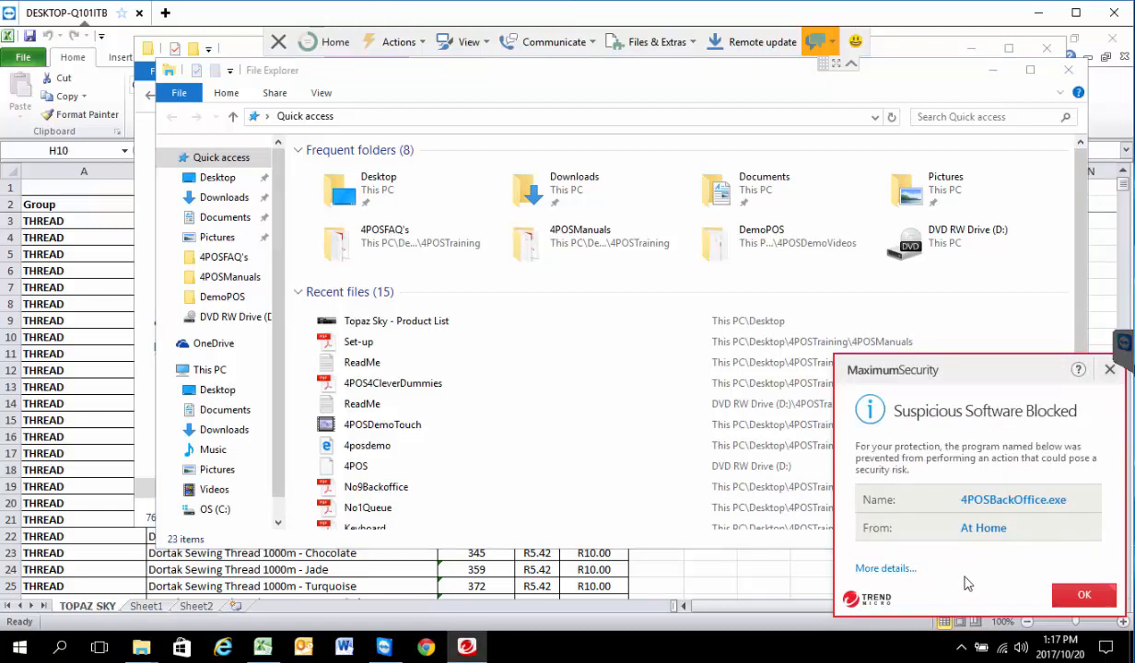
left_click(886, 569)
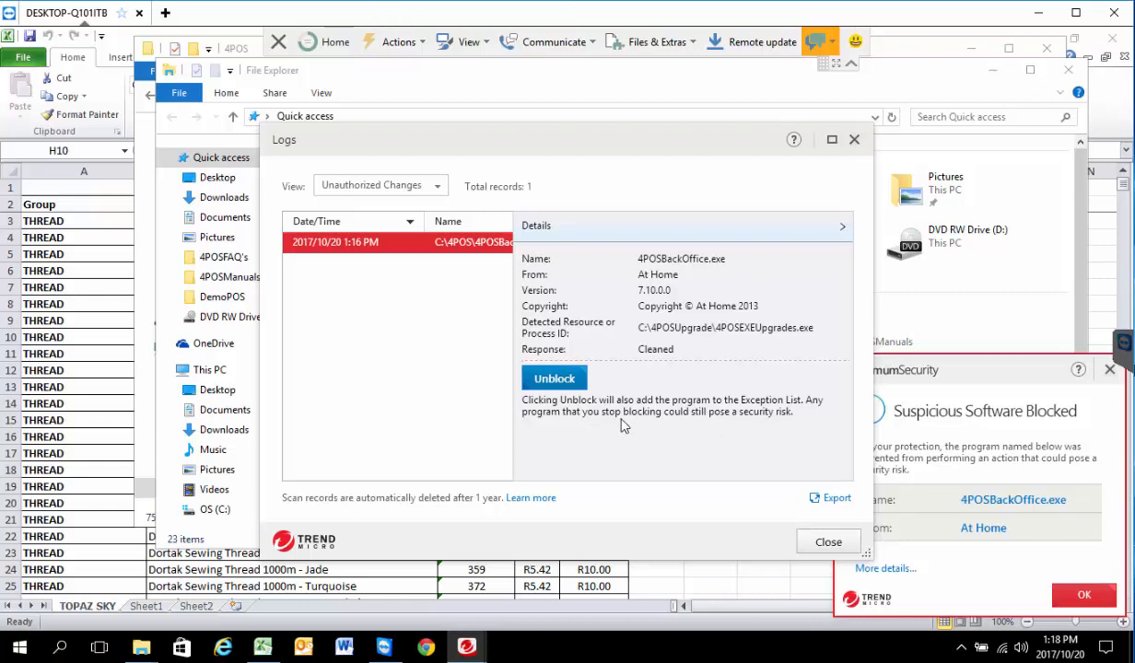
left_click(568, 379)
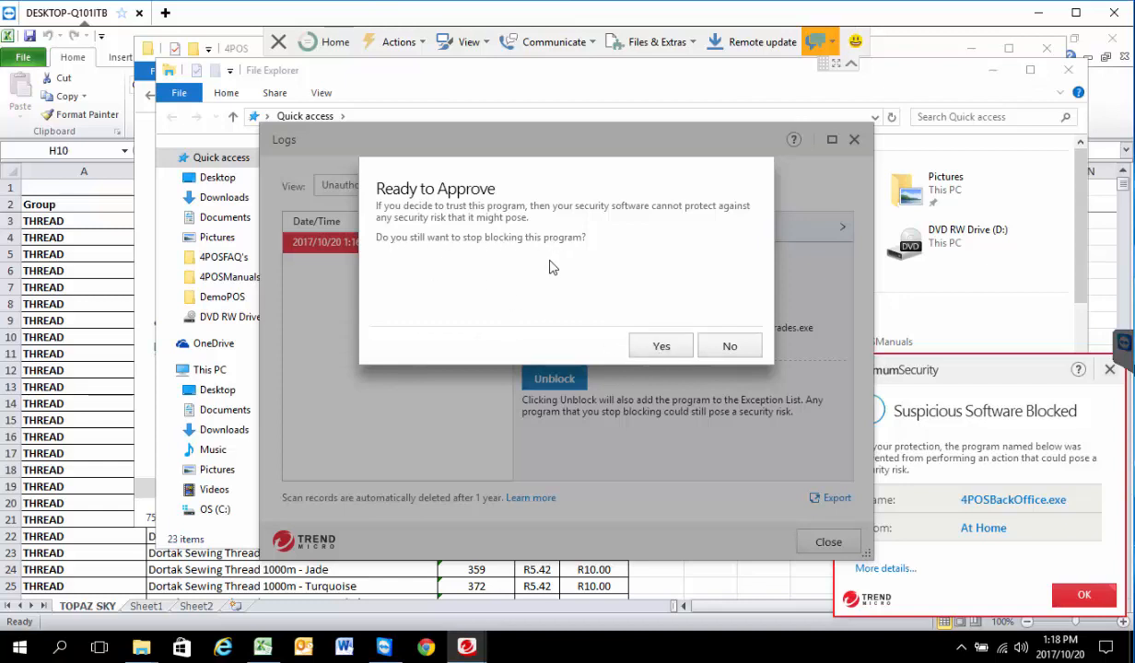
left_click(656, 351)
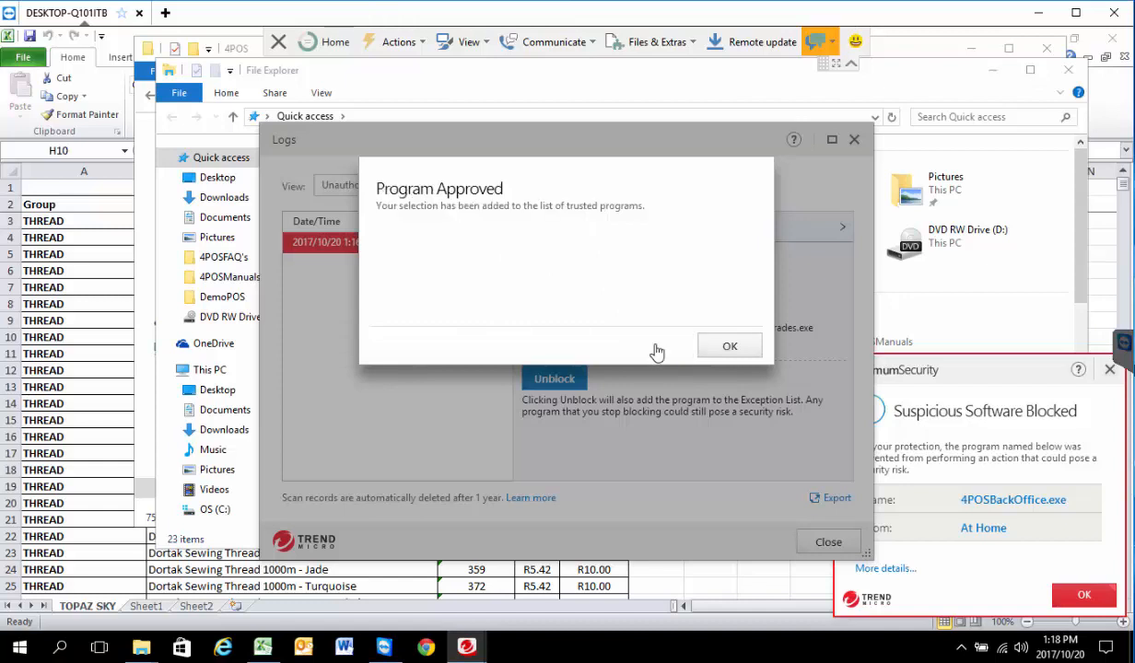
left_click(722, 344)
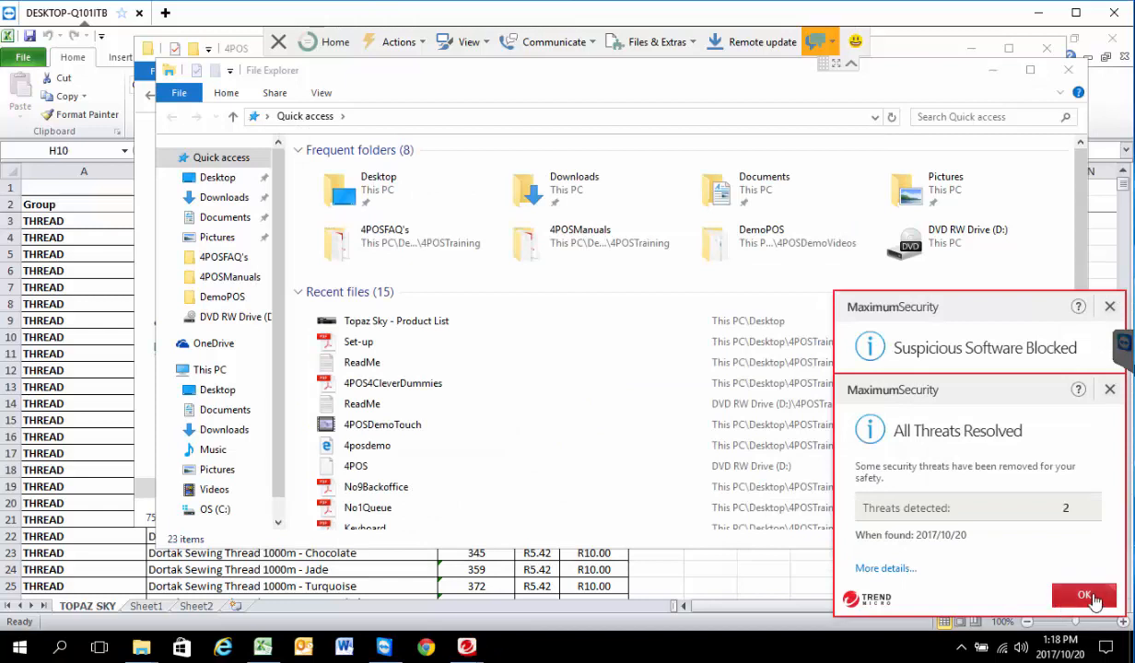
Dismiss the remaining Maximum Security alerts and open the 4POSUpgrade folder on drive C.
left_click(1084, 597)
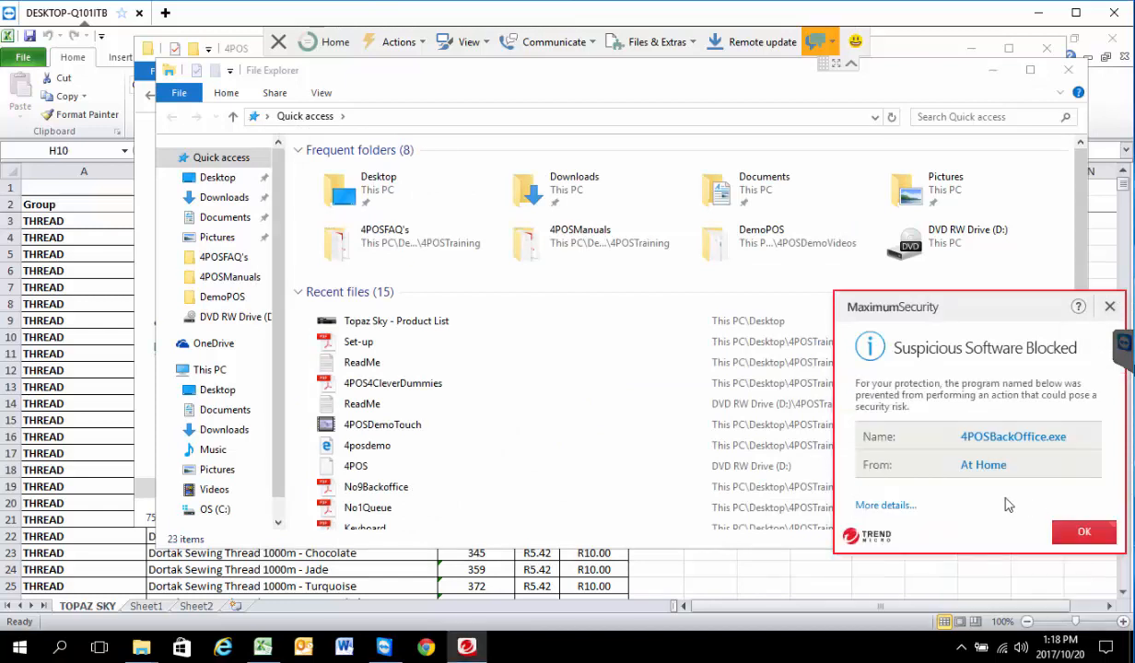
left_click(1085, 531)
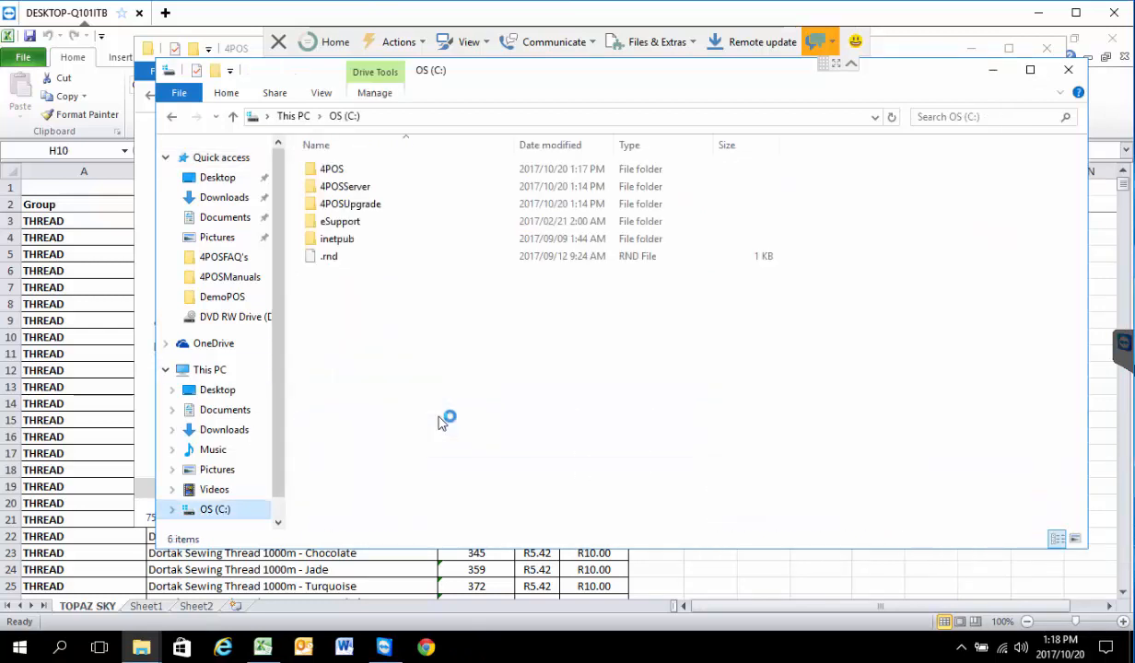
double_click(350, 204)
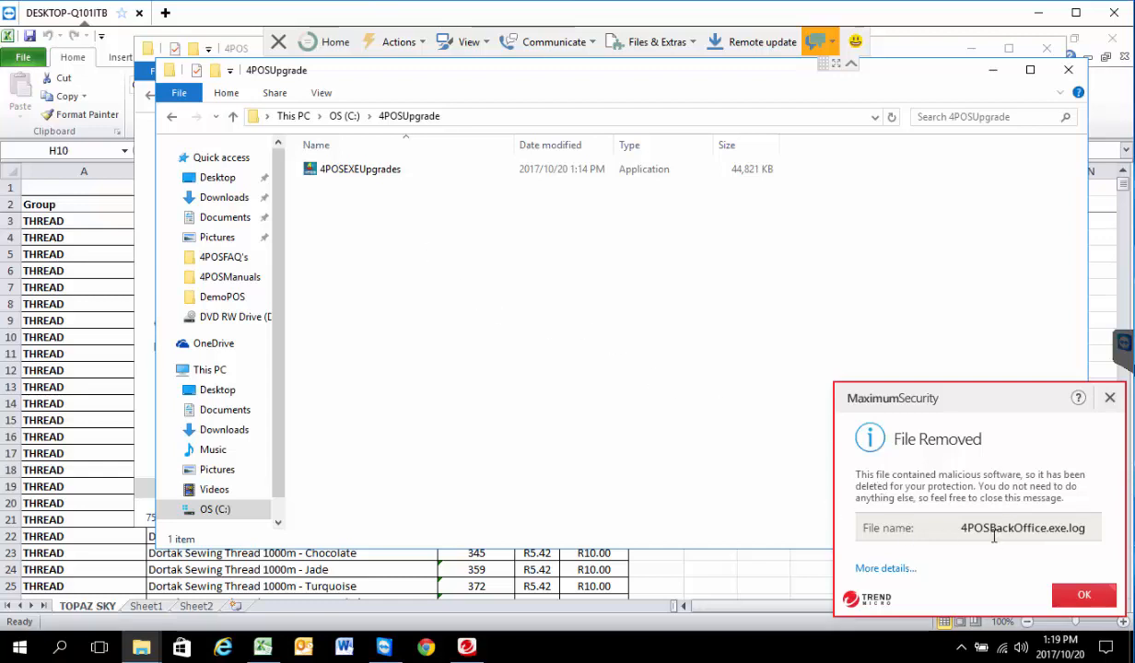
Open the virus log from the file removal alert and restore C:\4POS\4POSBackOffice.exe.
left_click(885, 569)
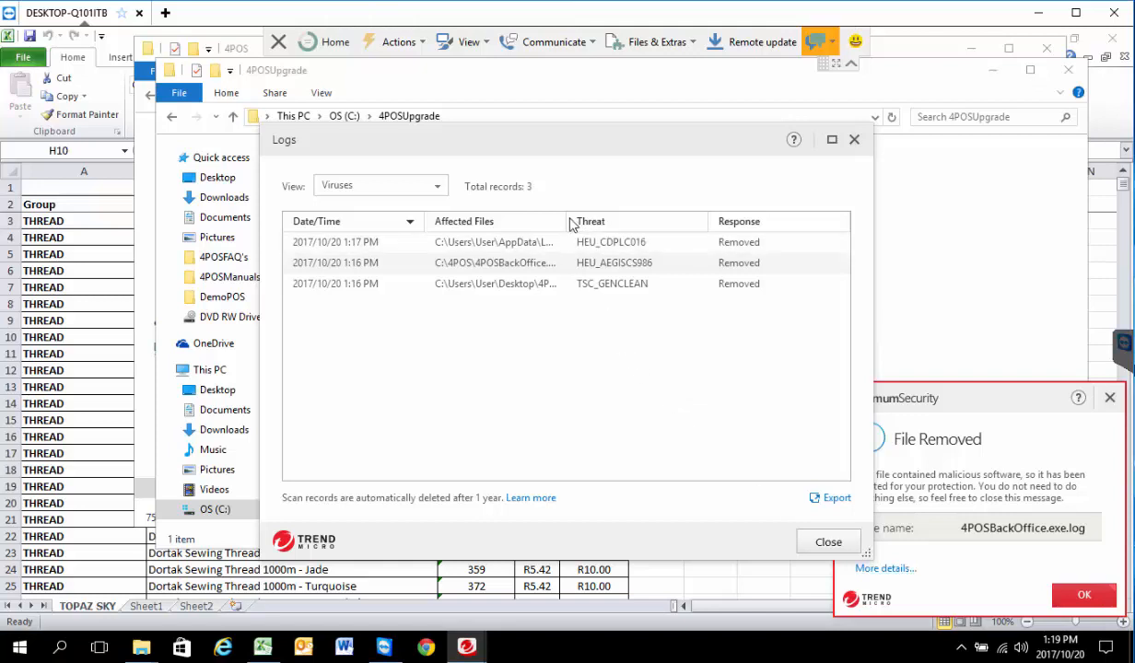
mouse_move(655, 226)
left_mouse_down()
mouse_move(754, 225)
mouse_move(643, 228)
left_mouse_up()
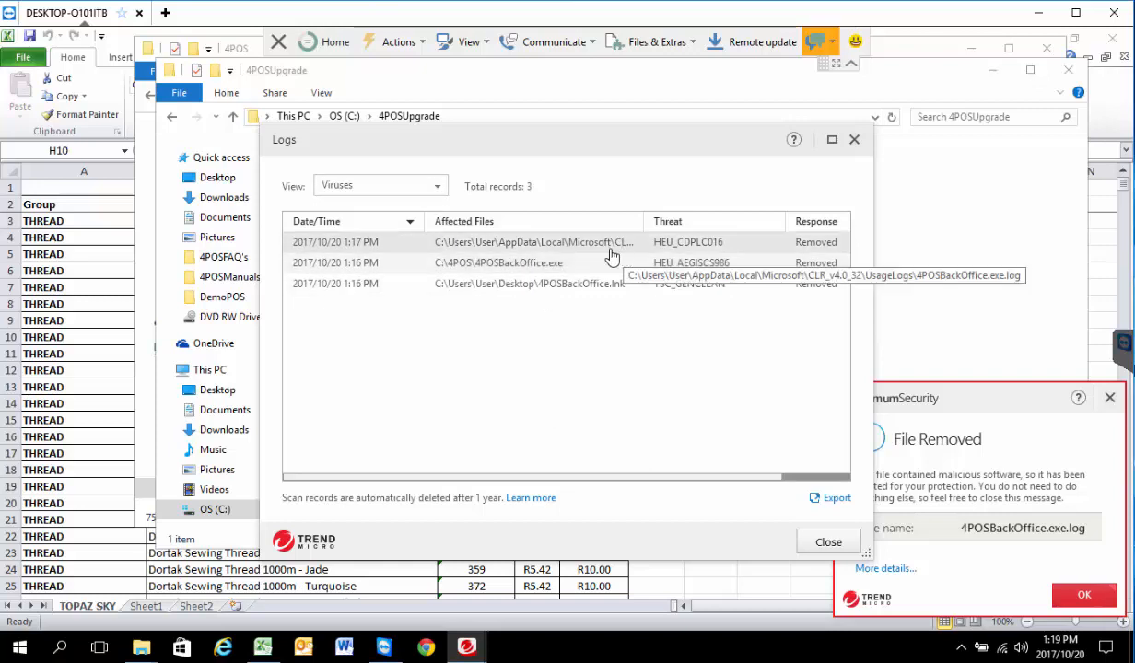
left_click(522, 264)
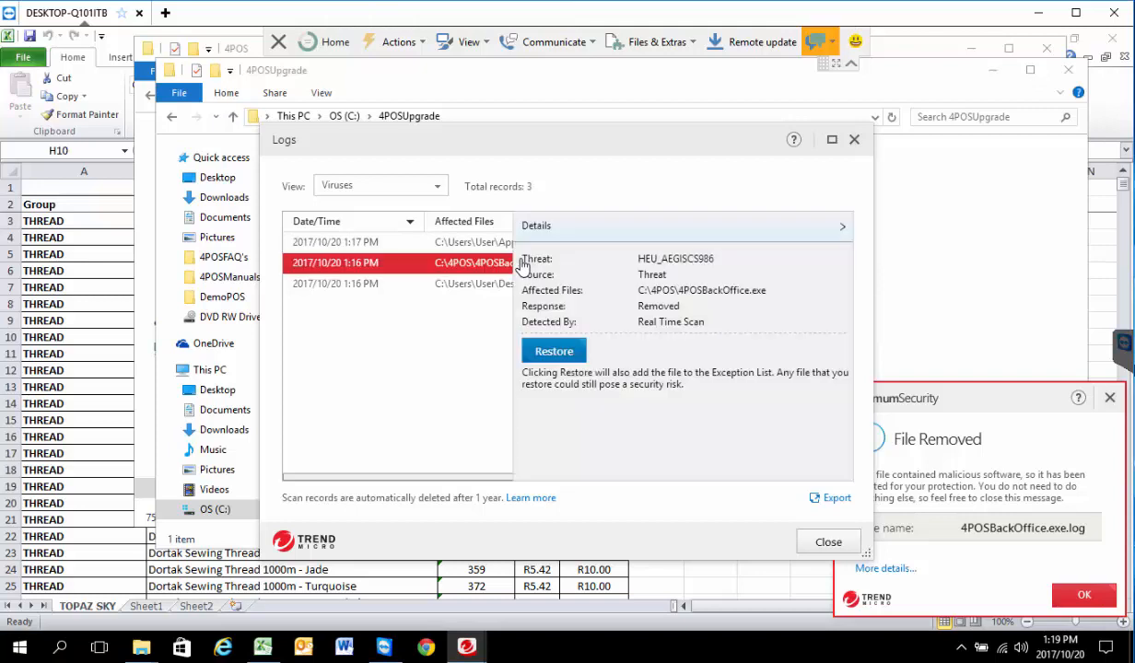
left_click(554, 351)
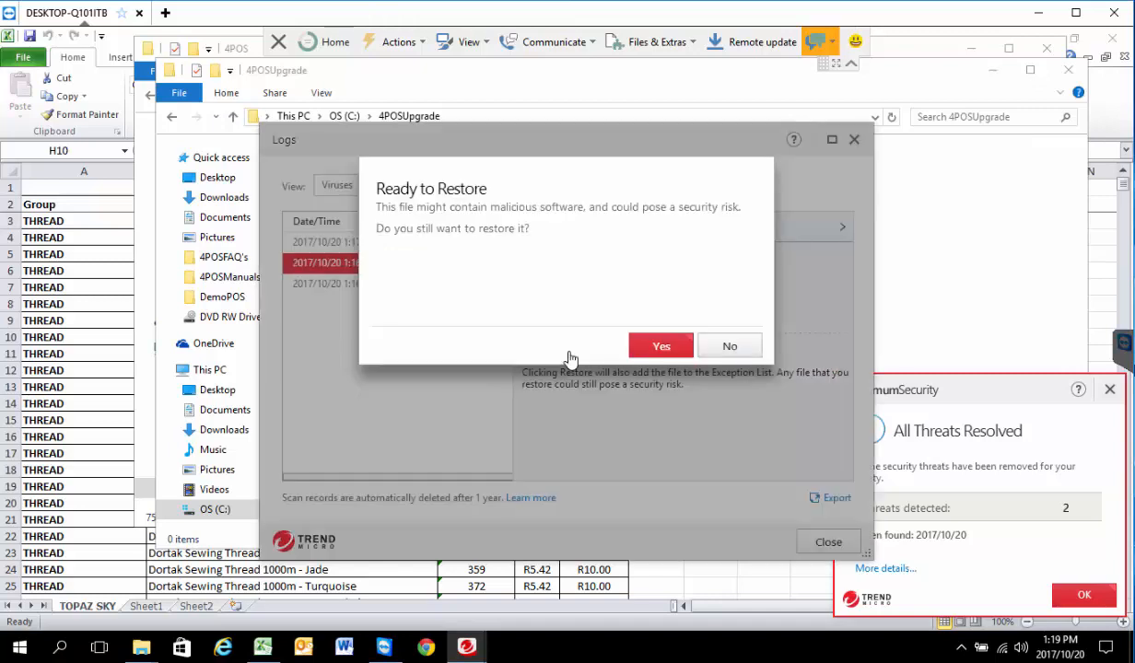
left_click(663, 347)
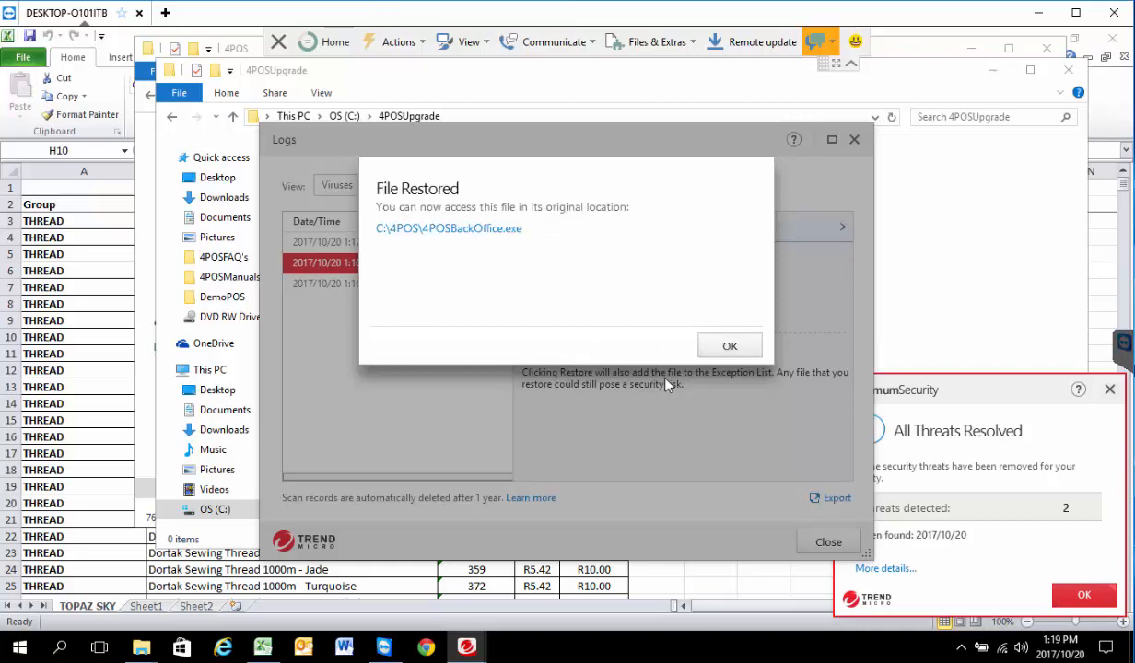
left_click(727, 348)
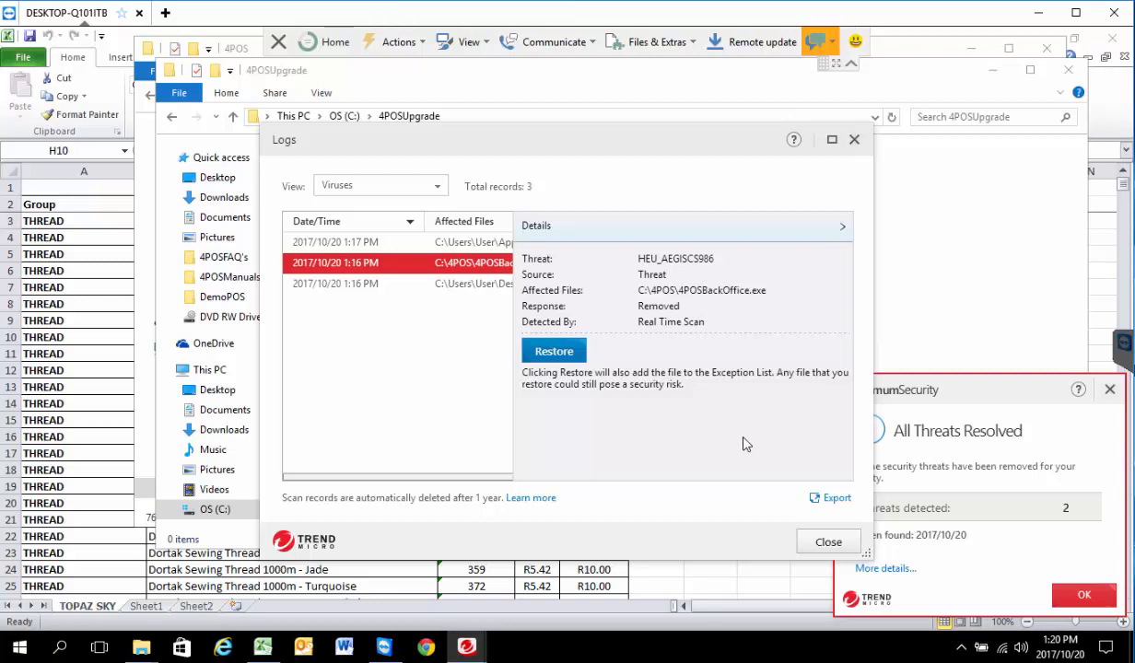
Restore 4POSBackOffice.exe from the virus log once more, and close the log and the threat alert.
left_click(552, 350)
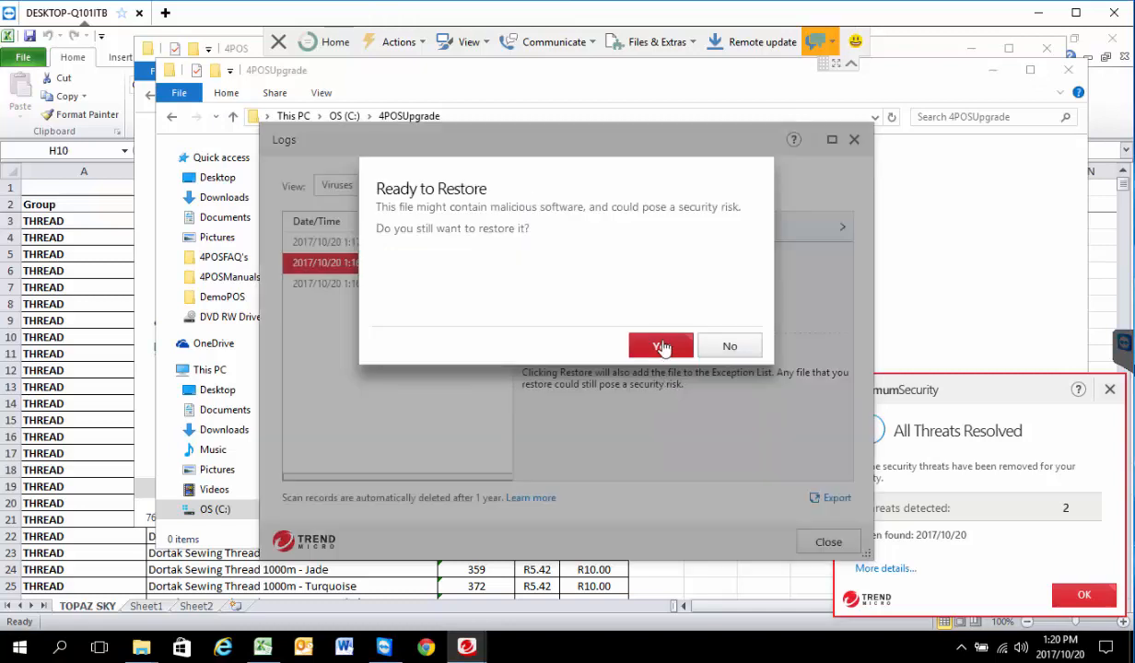
left_click(661, 346)
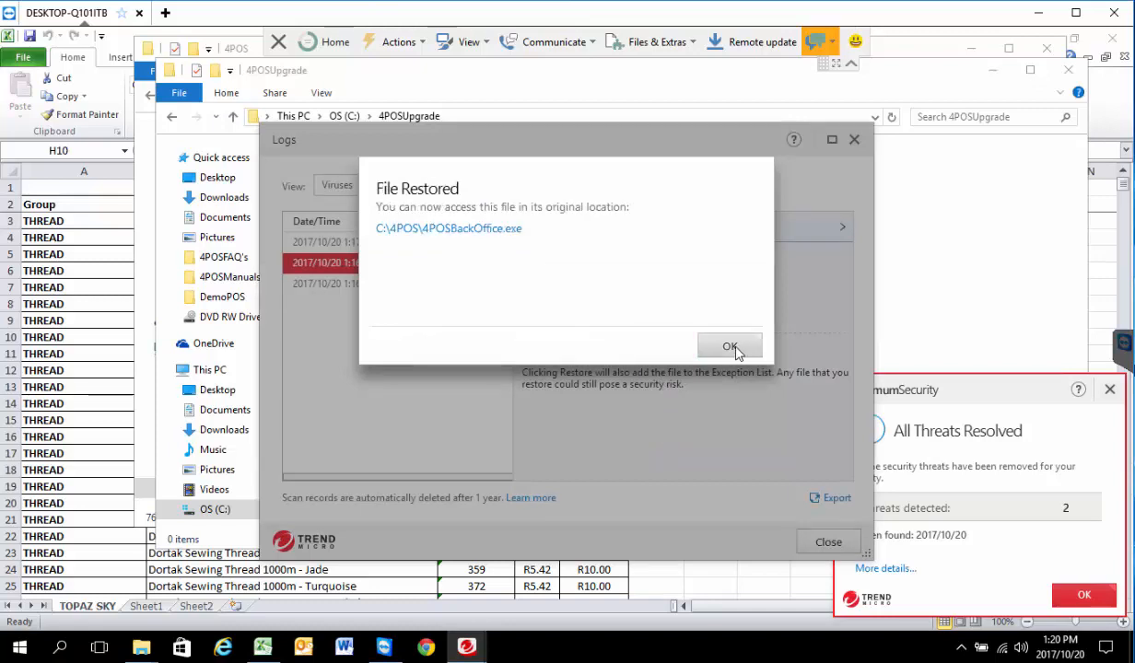
left_click(736, 351)
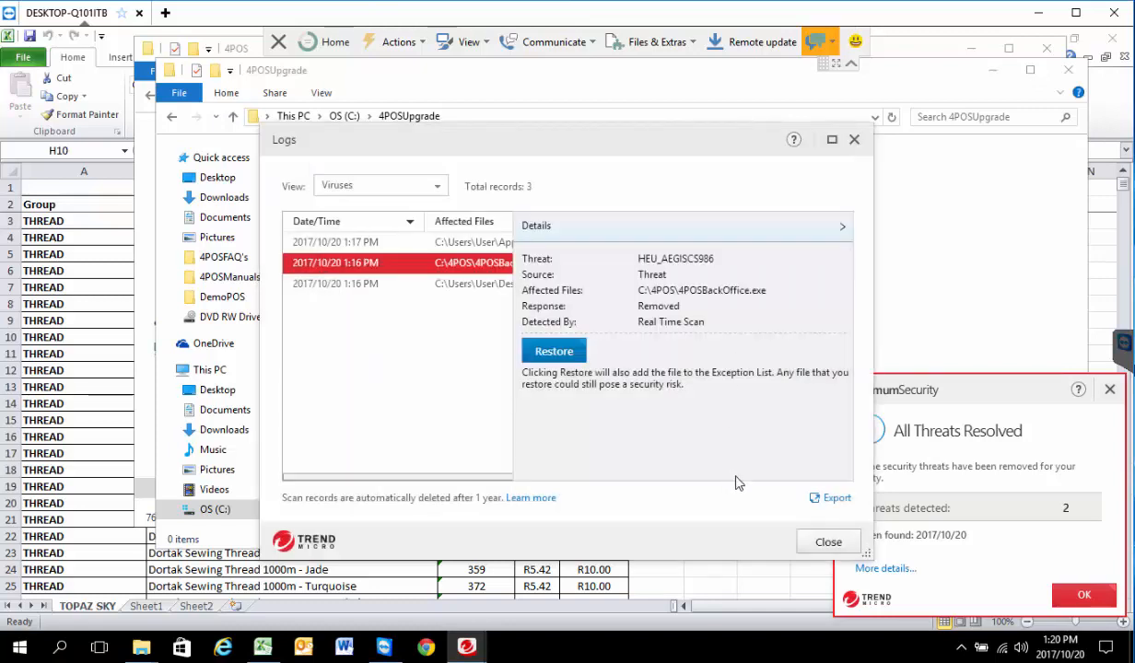
left_click(826, 542)
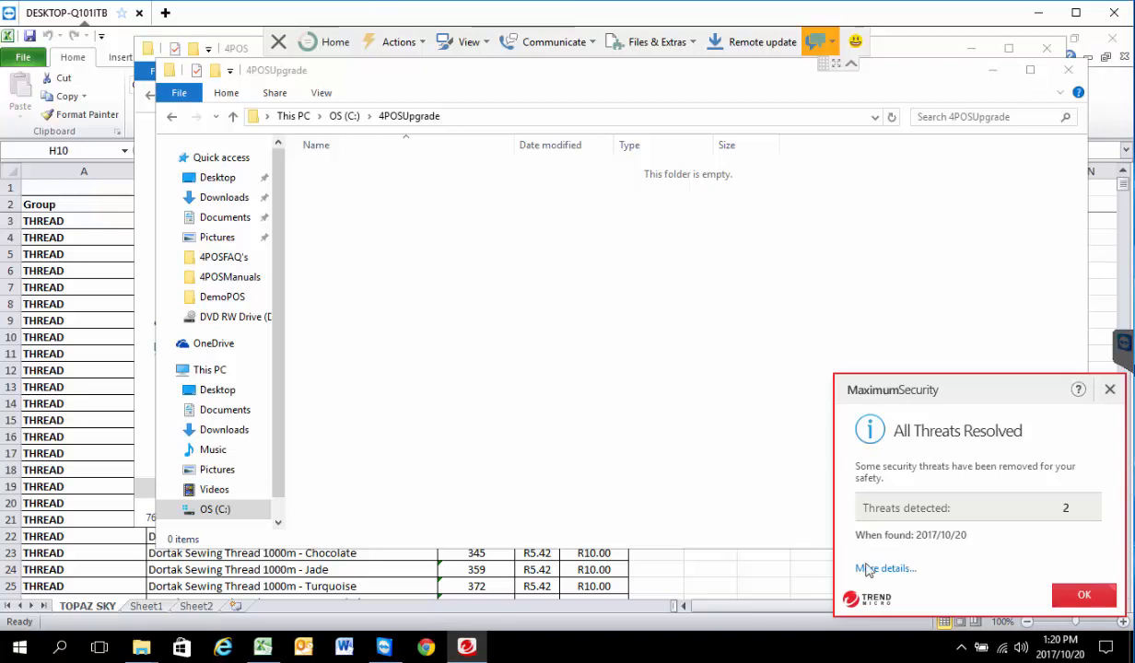
left_click(1073, 594)
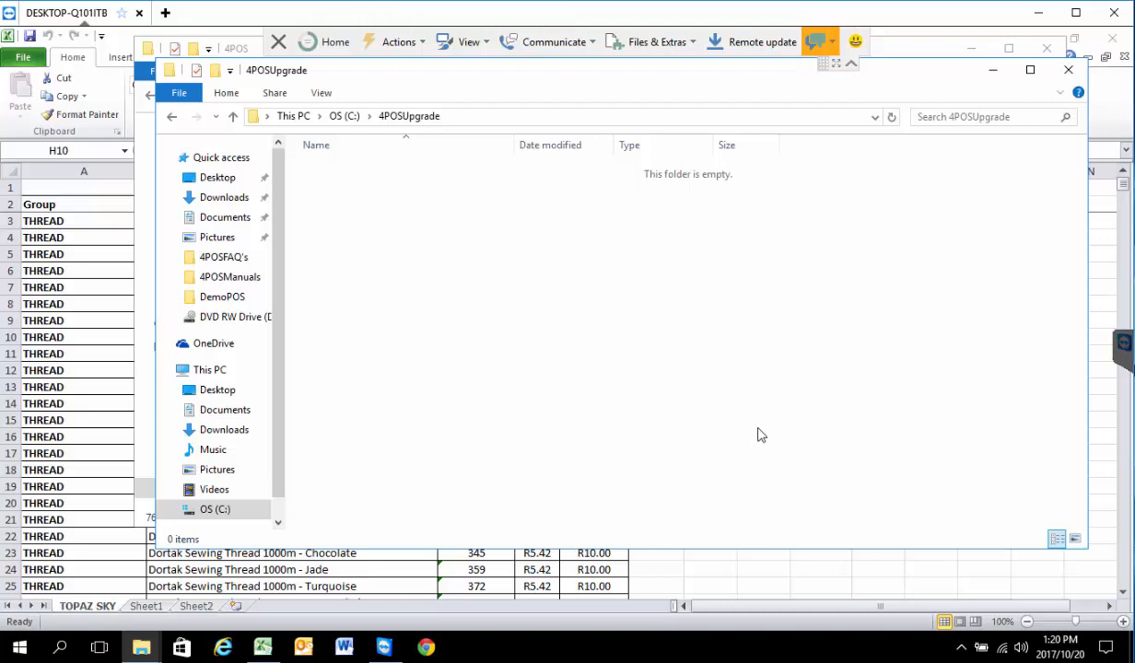
Open the main console of Trend Micro Maximum Security.
left_click(960, 649)
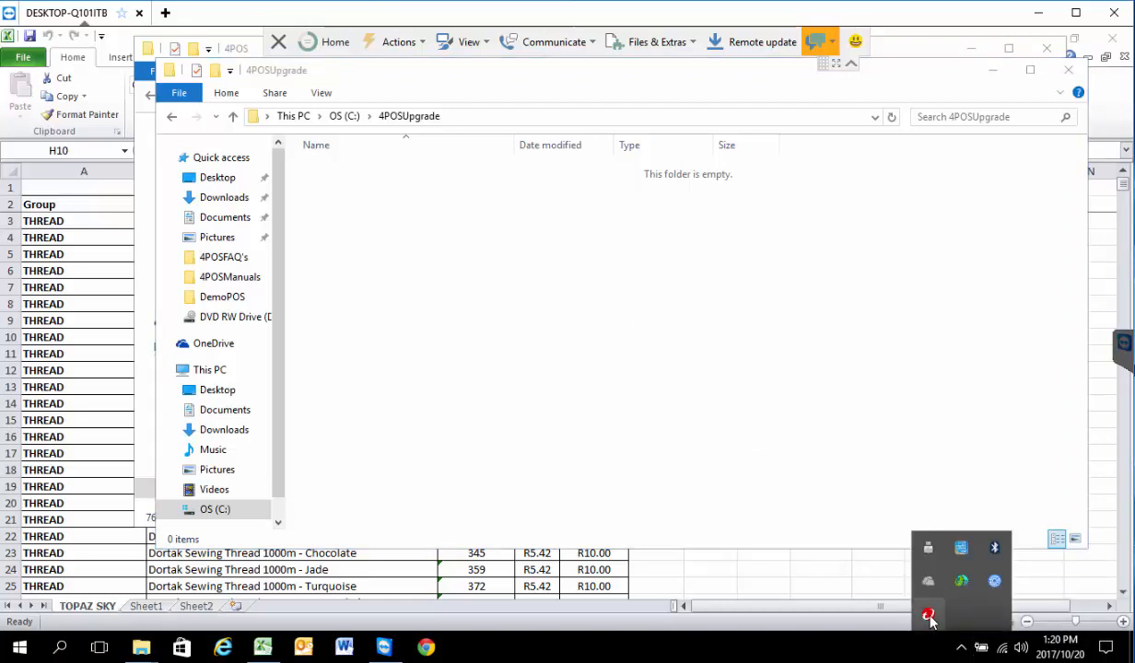
right_click(928, 616)
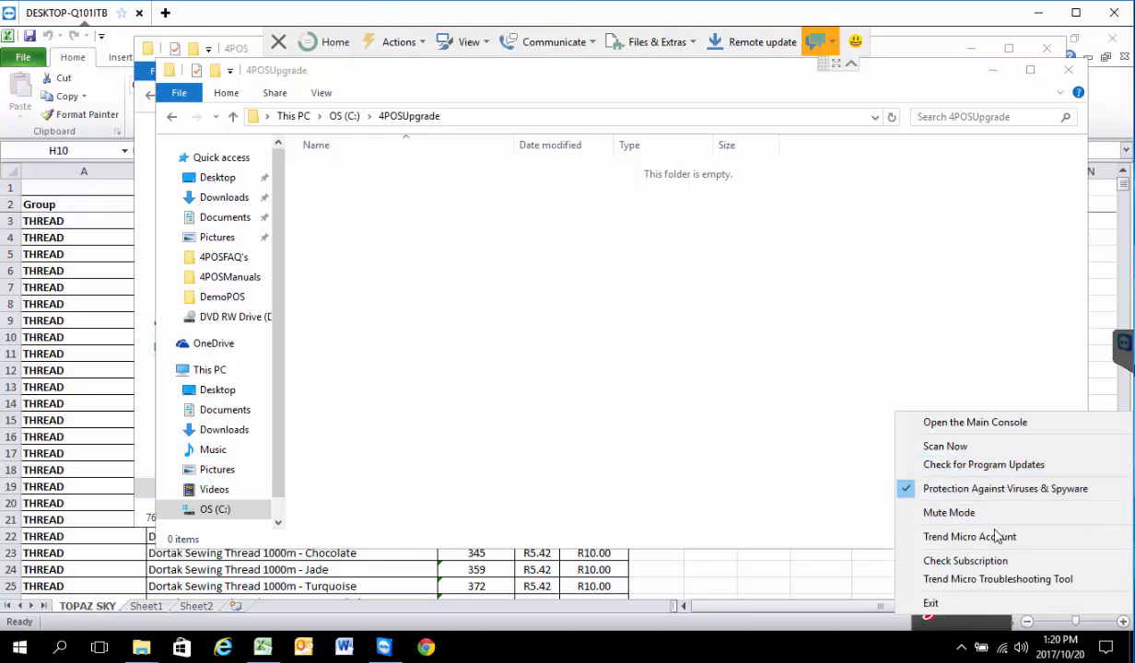
left_click(976, 424)
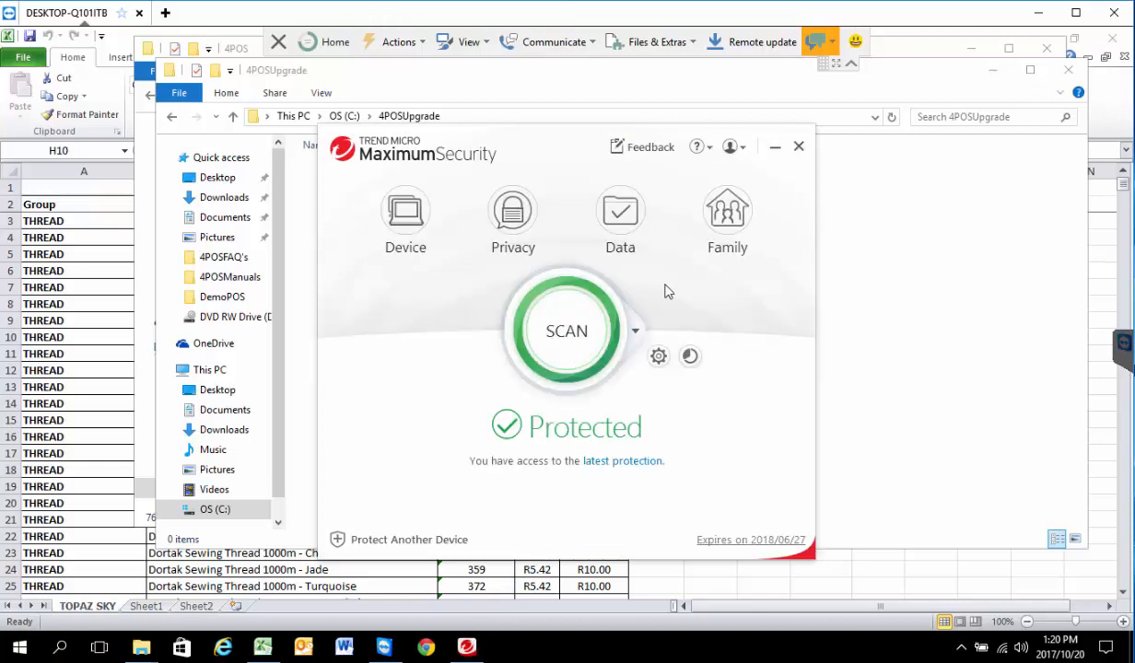
Open the Maximum Security protection settings and show the exception list for programs and folders.
left_click(635, 331)
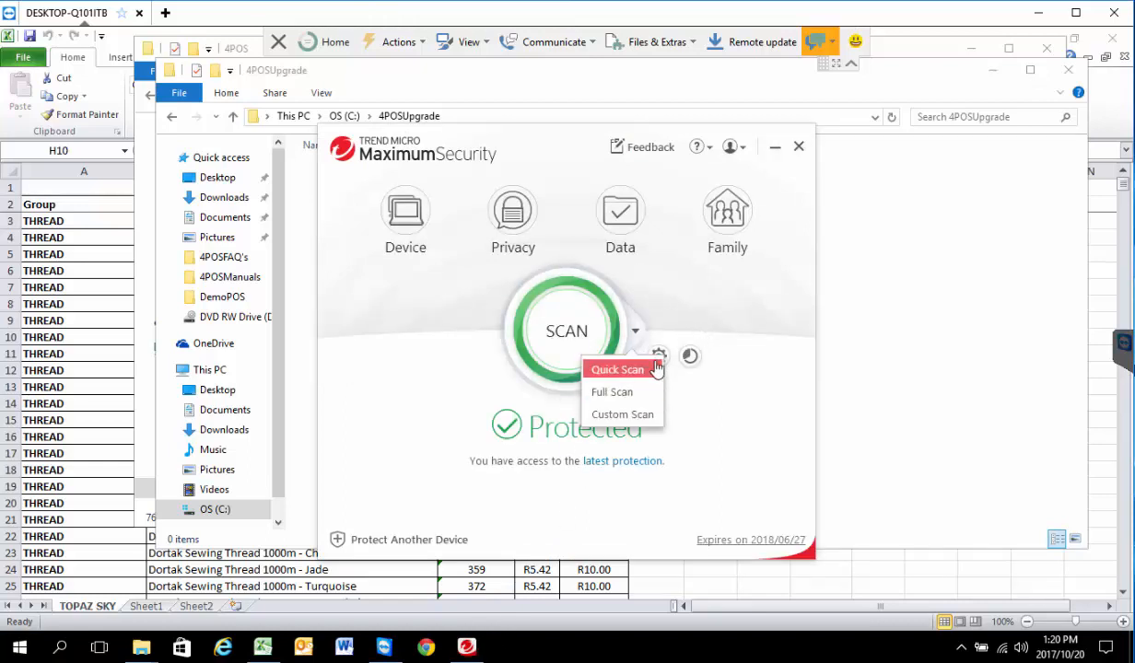
left_click(737, 434)
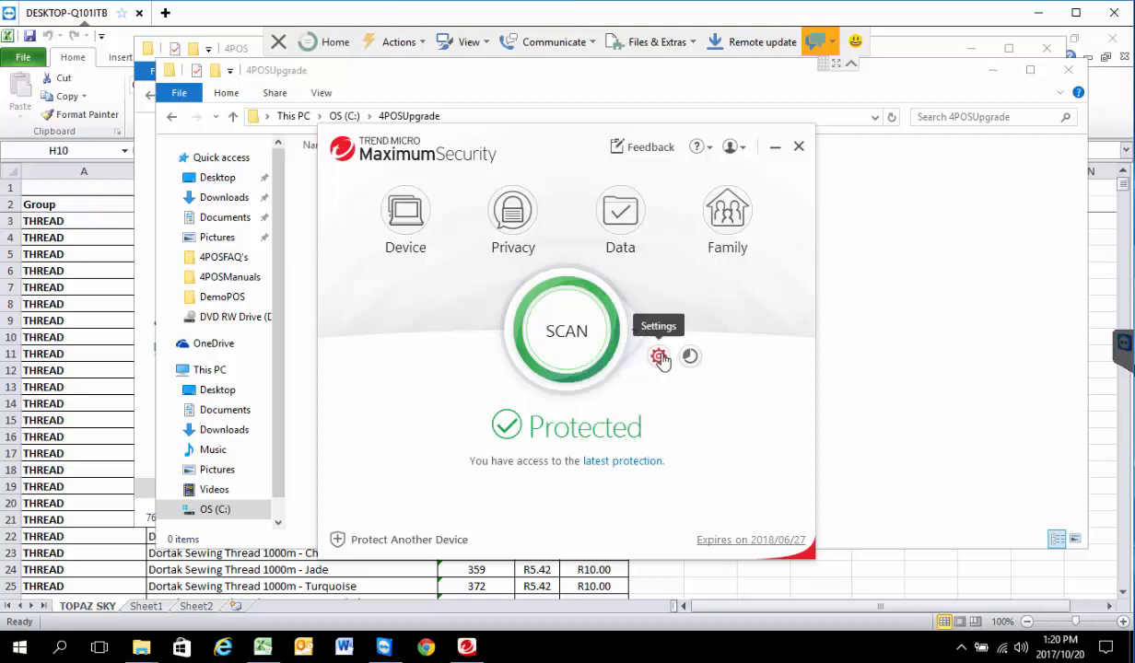
left_click(661, 357)
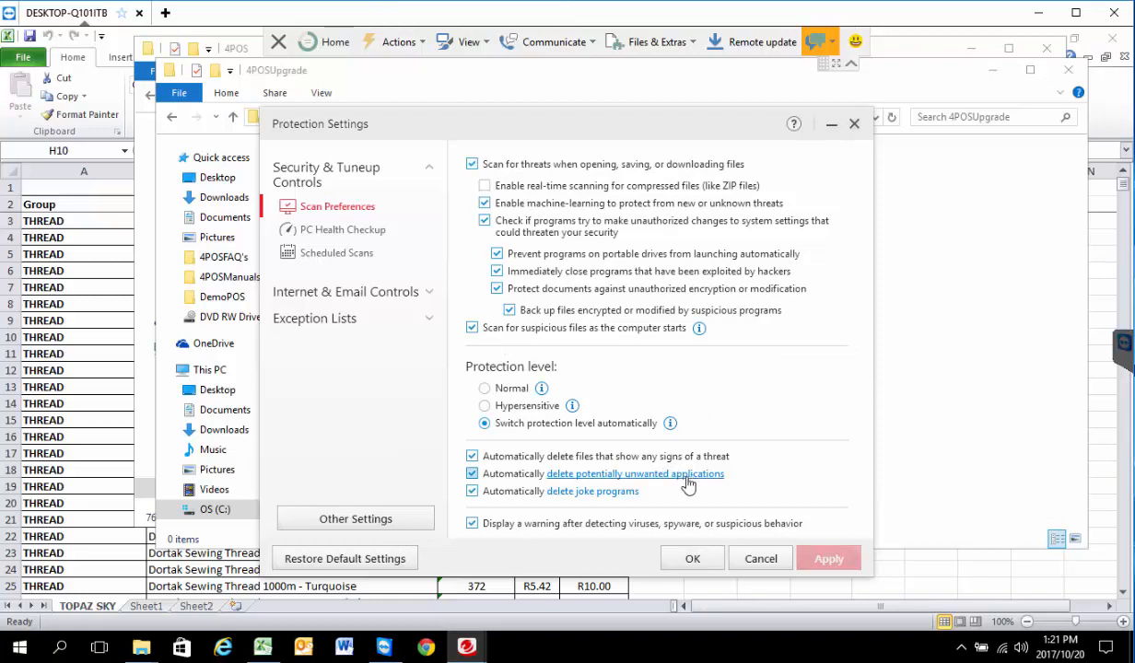
left_click(333, 320)
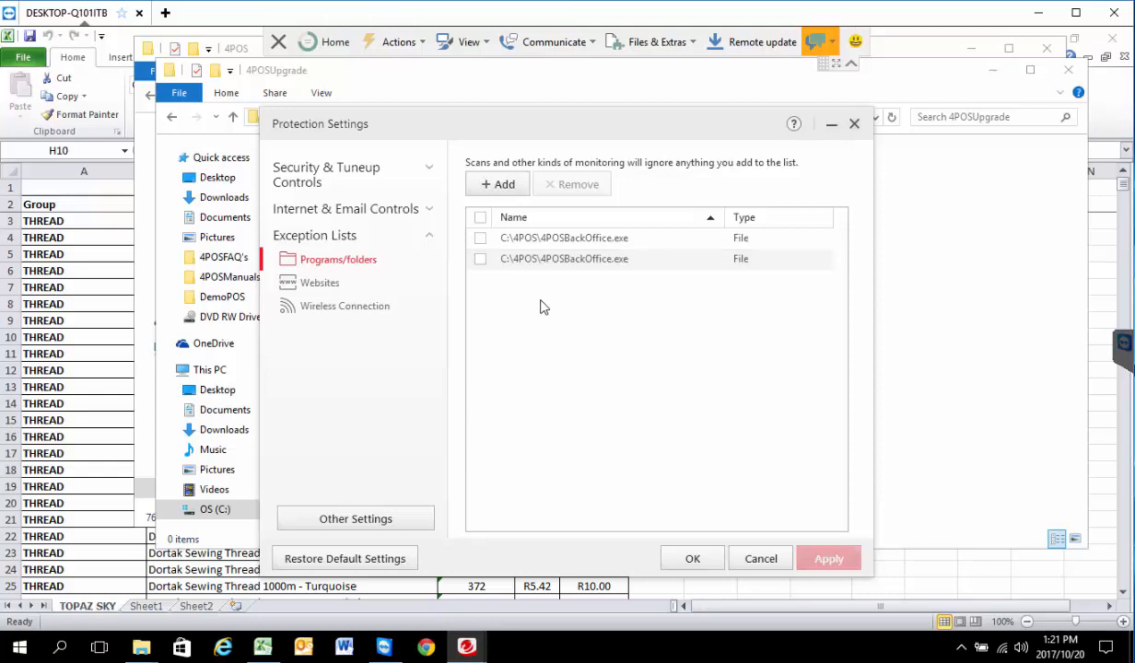
Add the 4POSScan application from the C:\4POS folder to the programs and folders exception list.
left_click(507, 186)
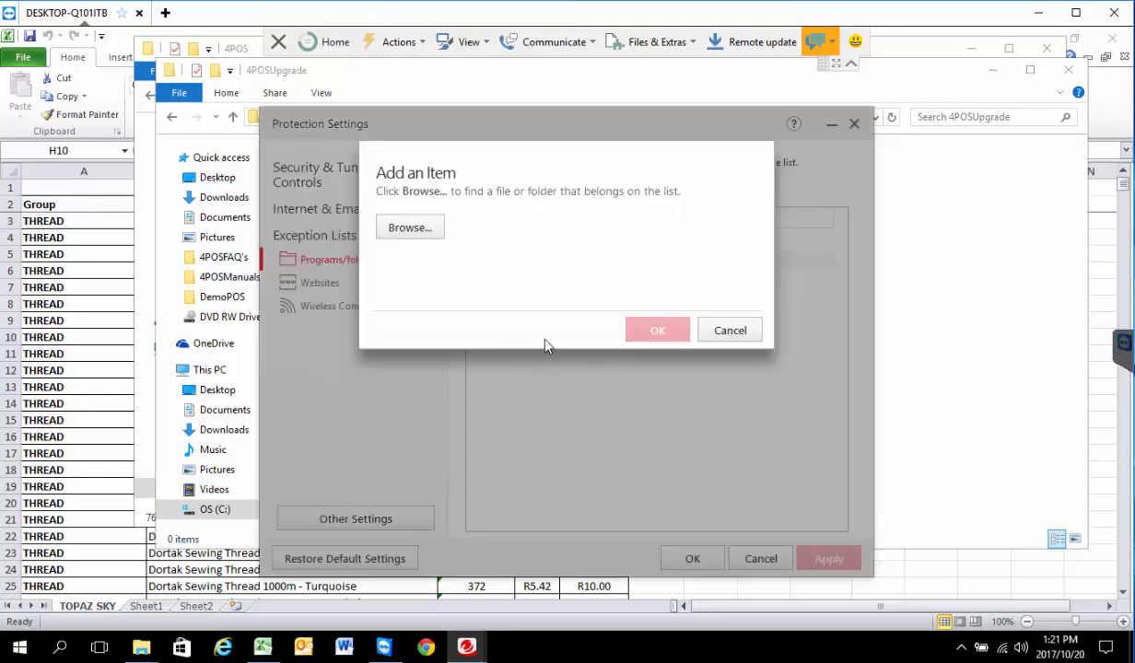
left_click(426, 237)
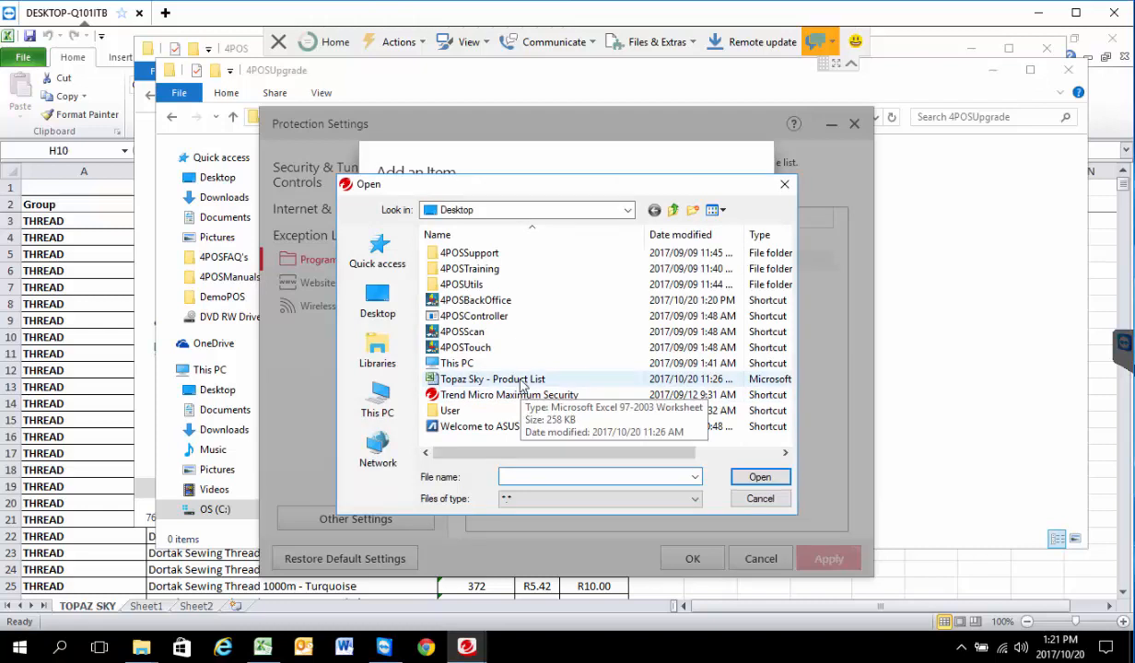
left_click(628, 211)
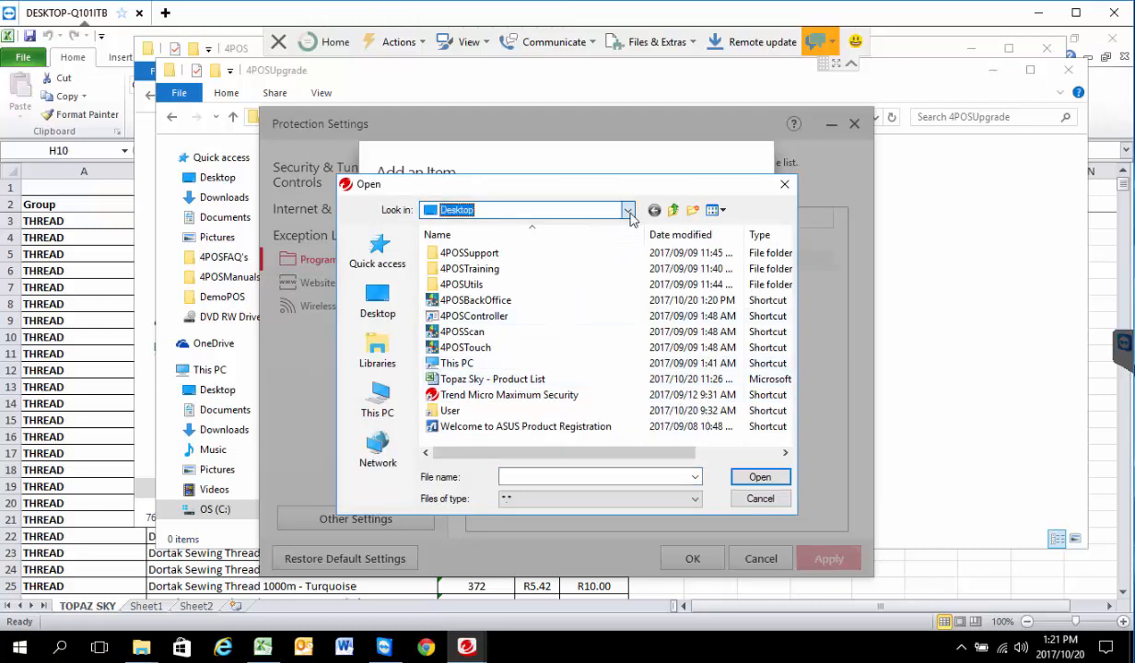
left_click(628, 211)
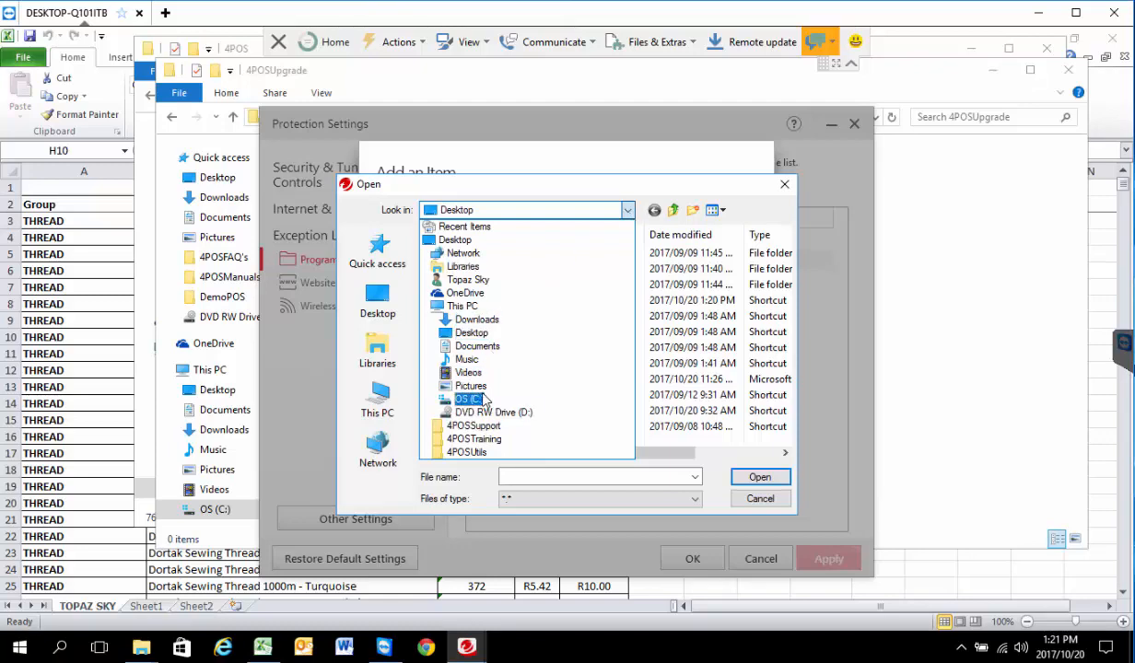
left_click(468, 399)
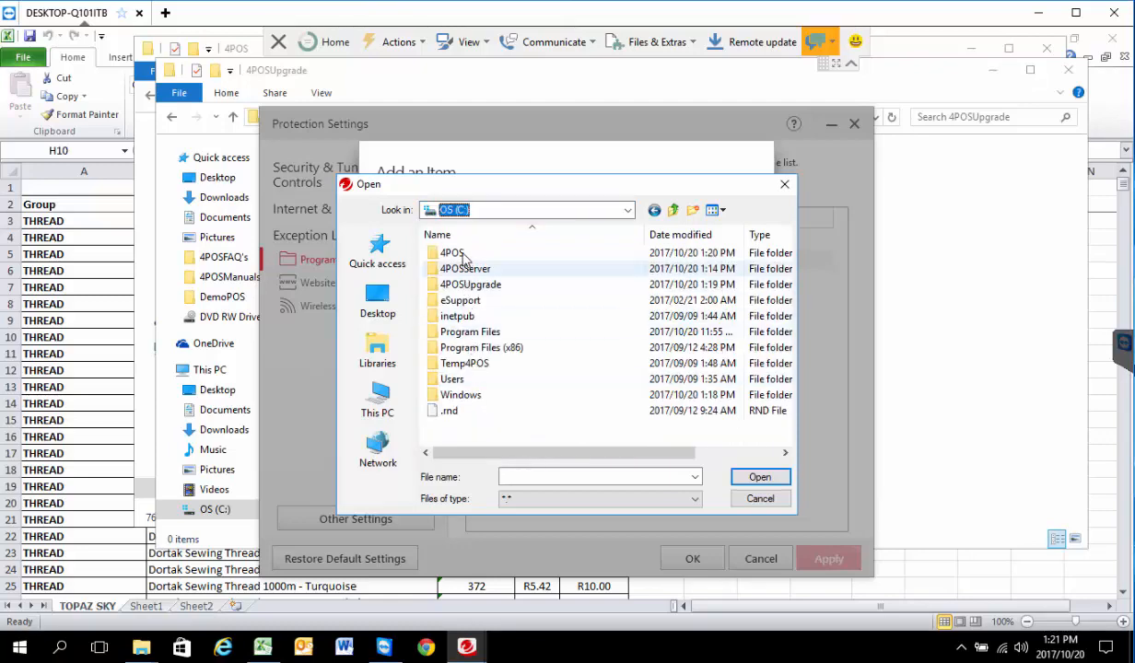
double_click(454, 253)
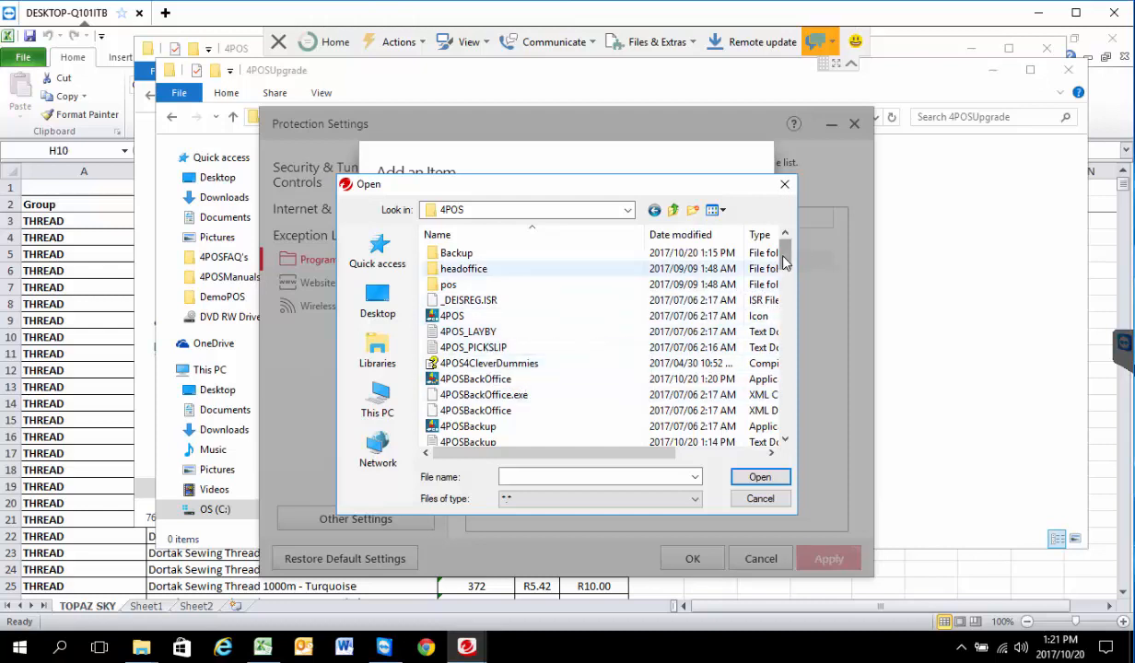
left_click(761, 235)
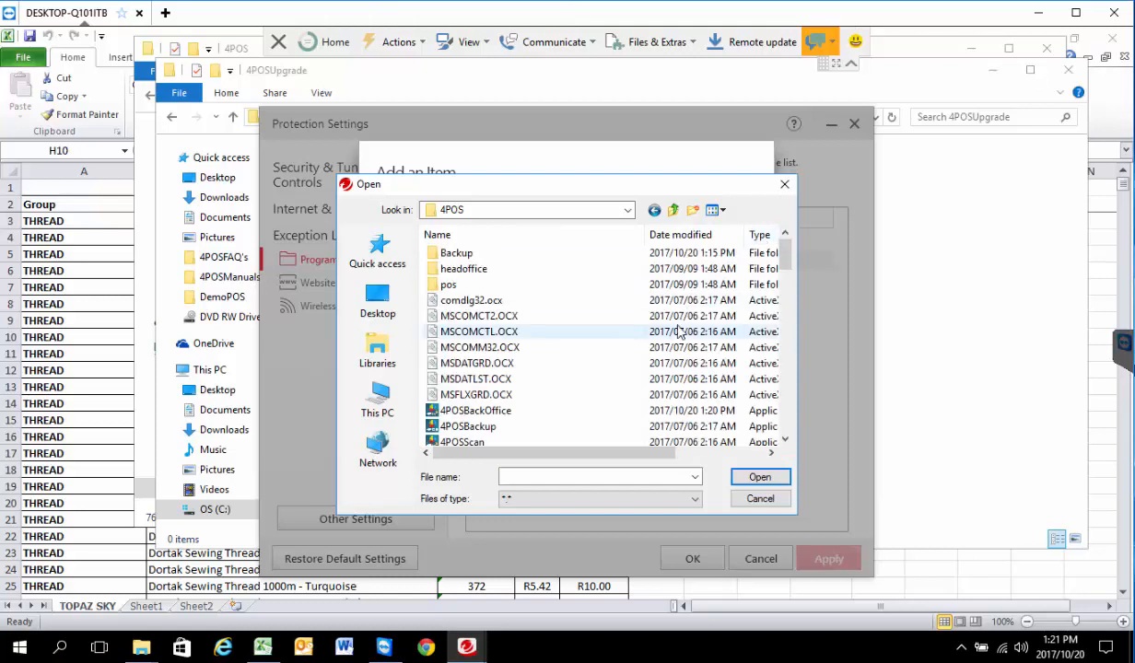
left_click_drag(785, 258, 785, 277)
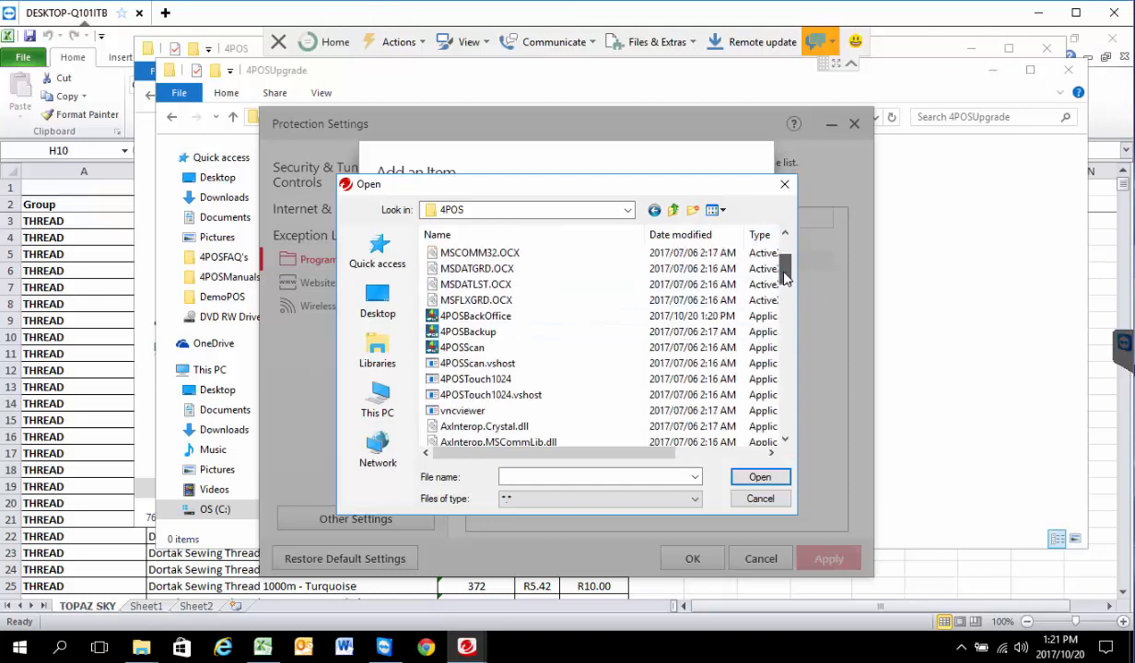
left_click(463, 347)
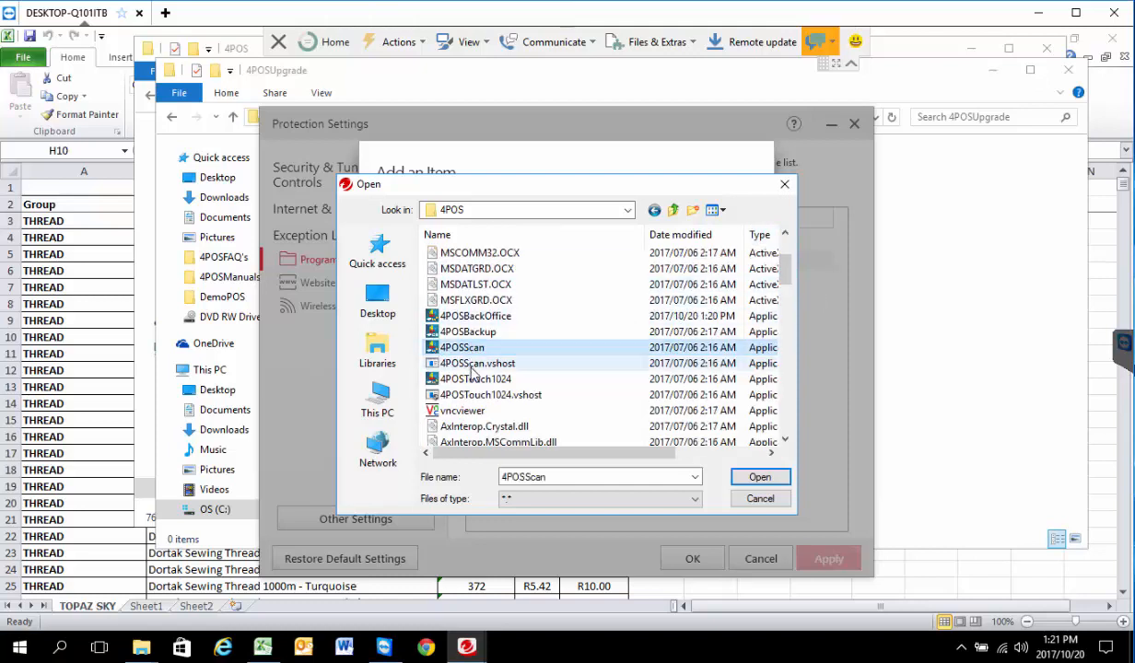
left_click(757, 475)
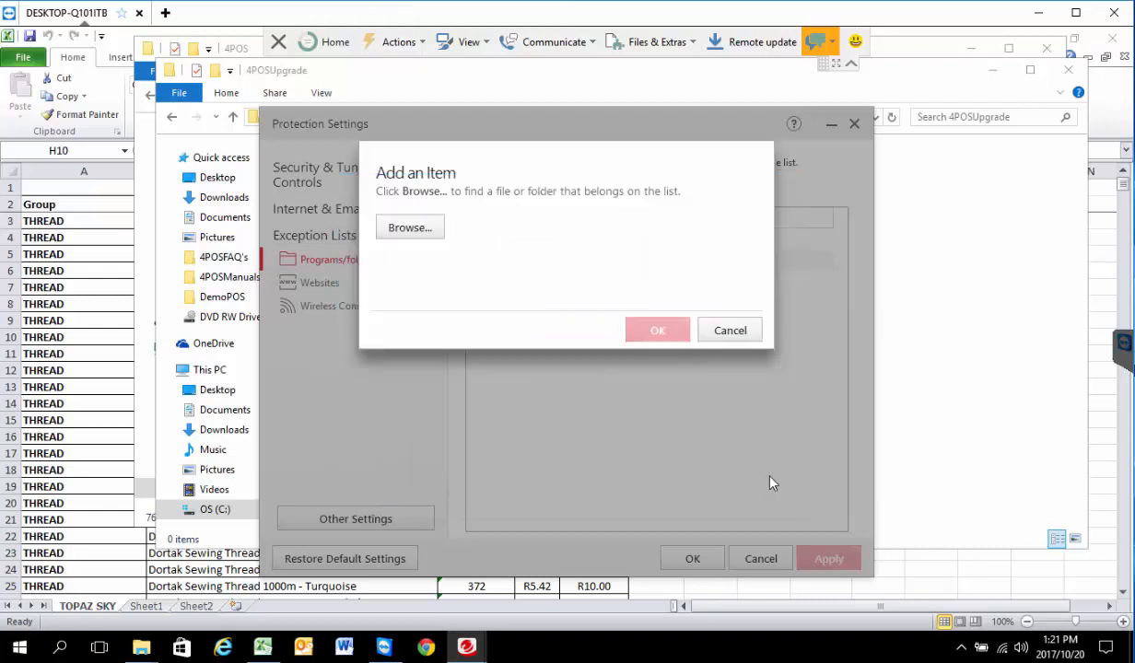
left_click(650, 331)
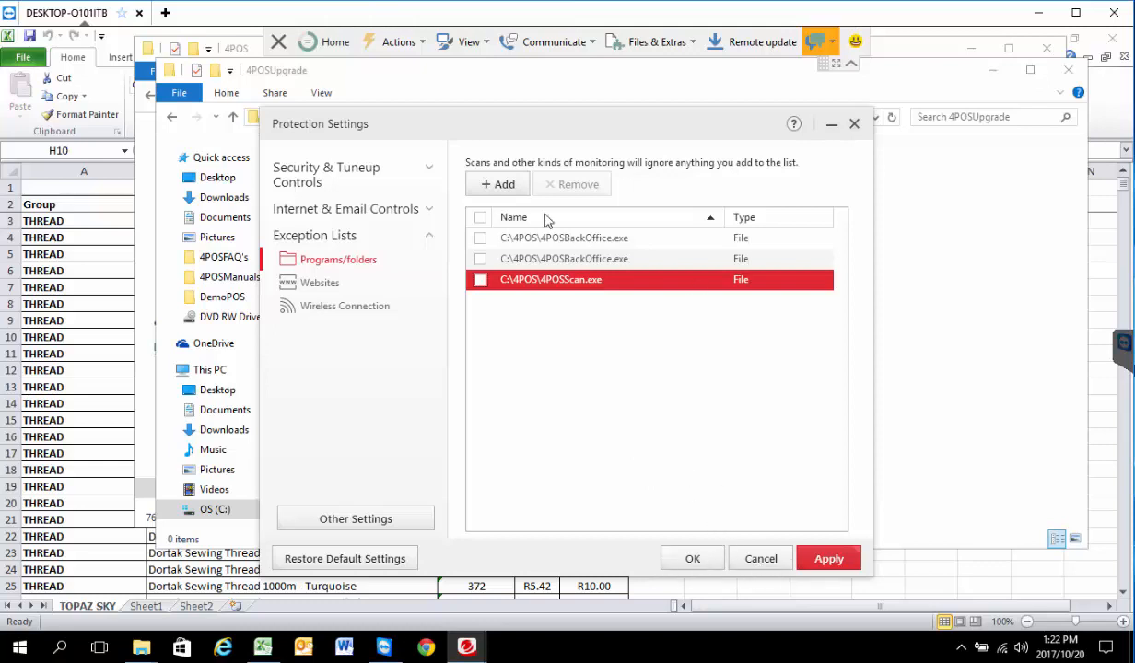
Add C:\4POS\4POSTouch1024.exe to the programs and folders exception list.
left_click(498, 185)
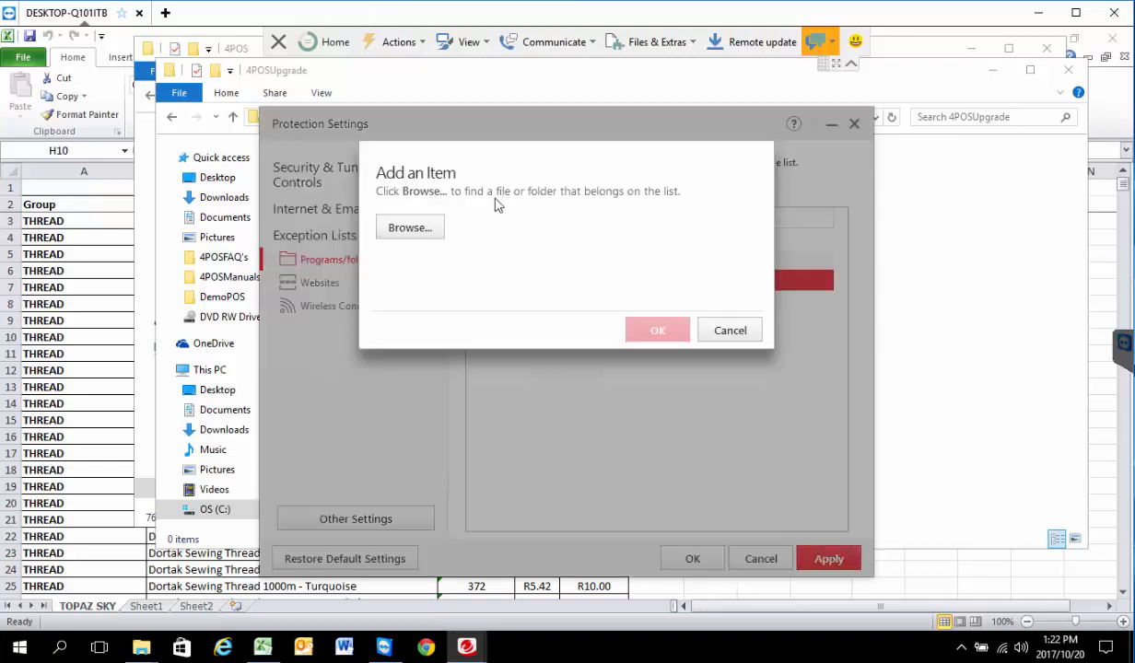
left_click(410, 229)
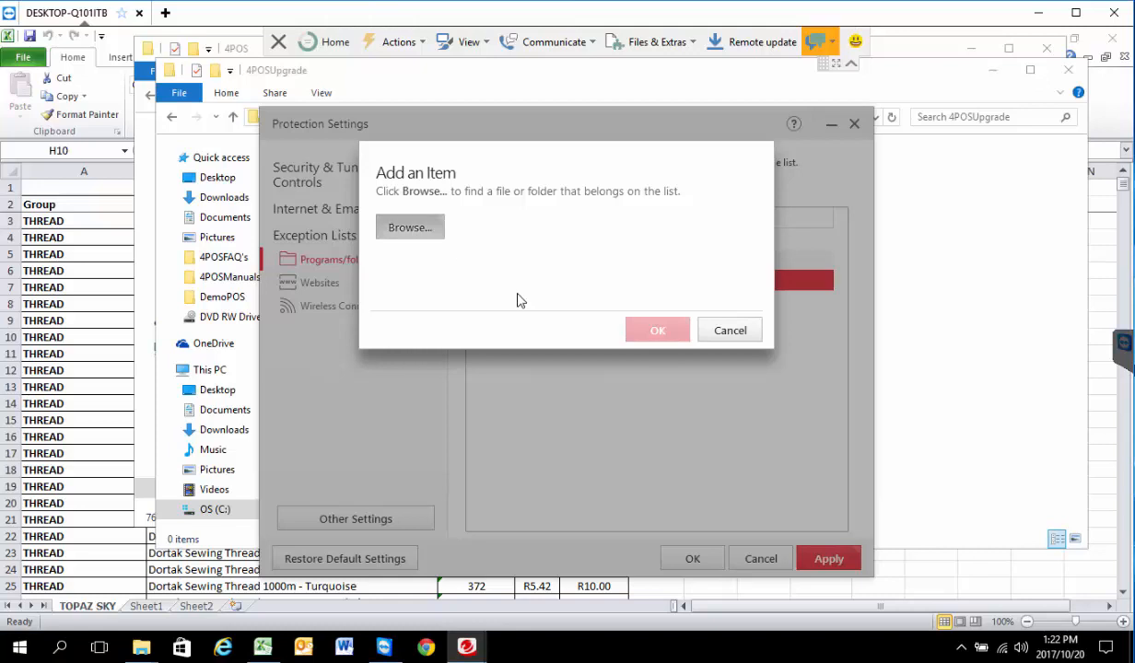
left_click(474, 347)
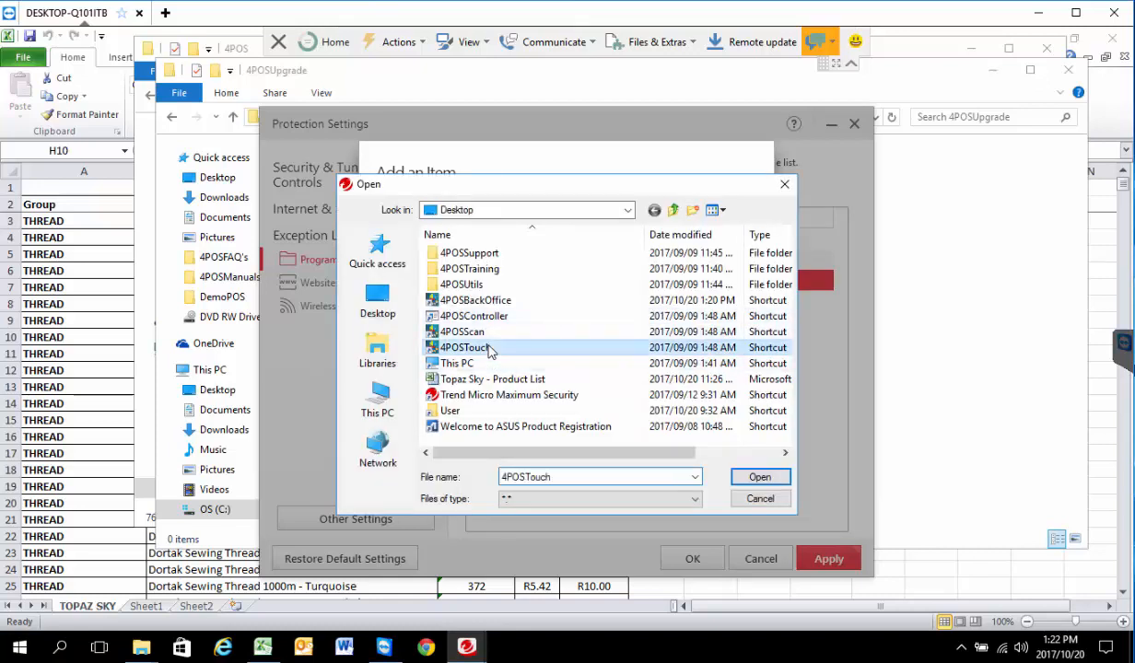
left_click(755, 478)
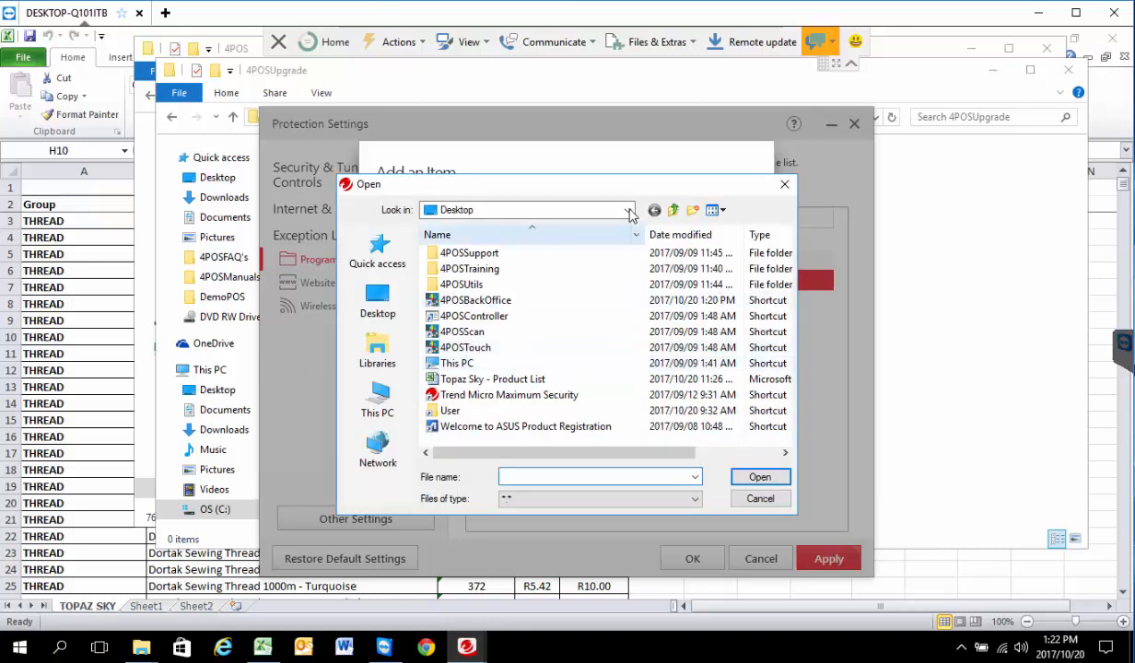
left_click(629, 211)
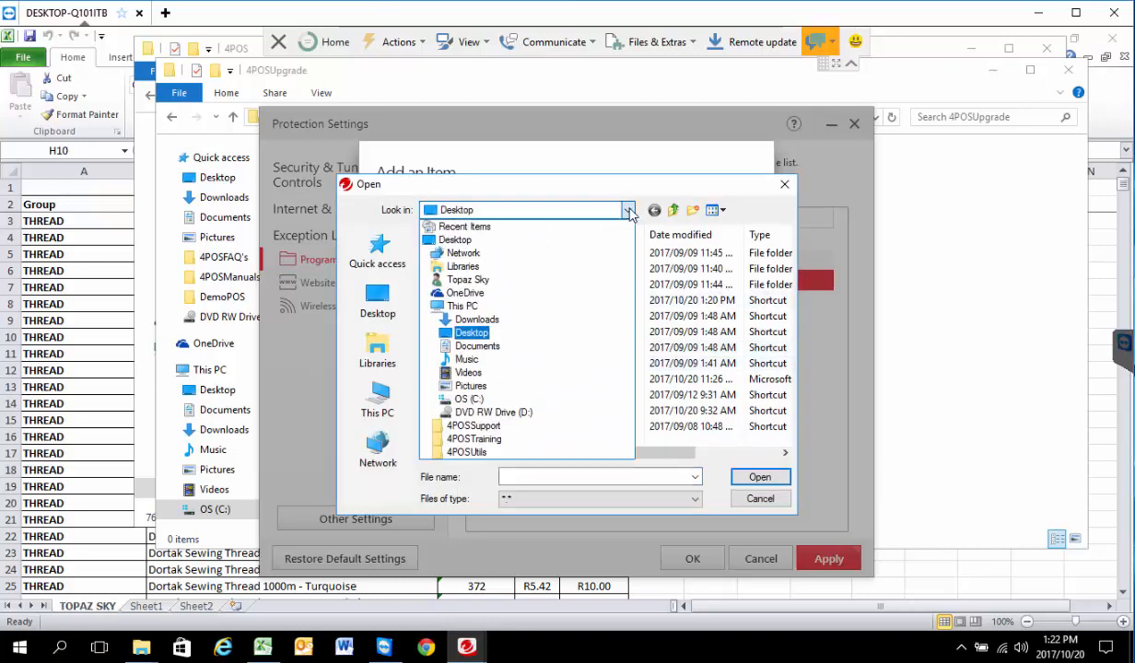
left_click(470, 400)
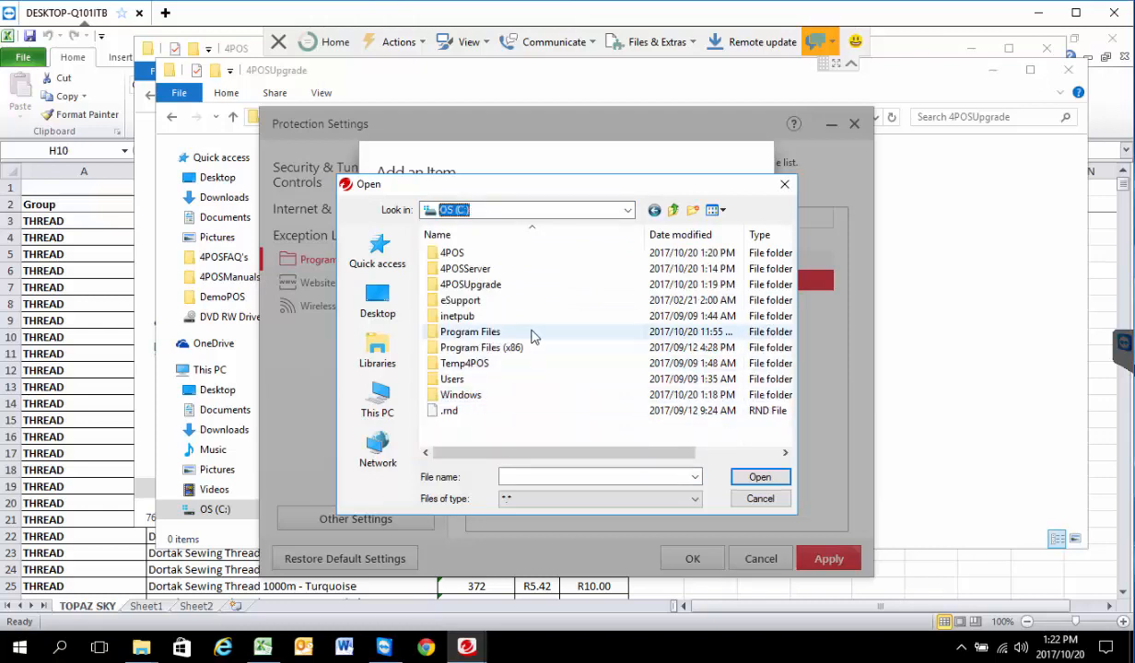
double_click(475, 255)
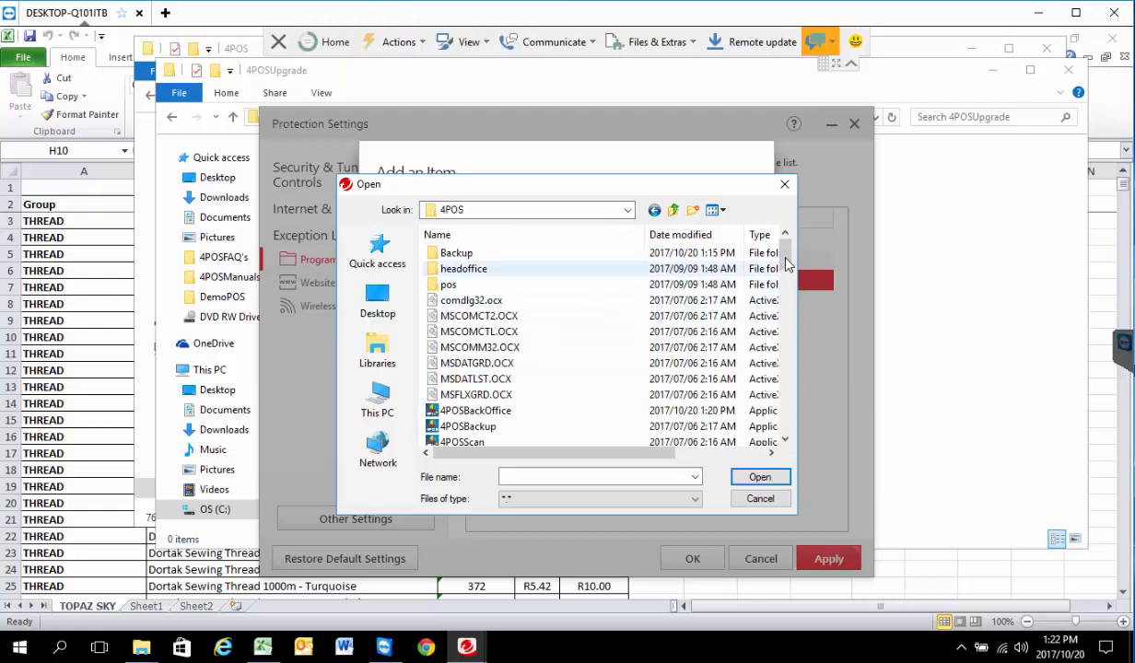
left_click_drag(785, 258, 787, 290)
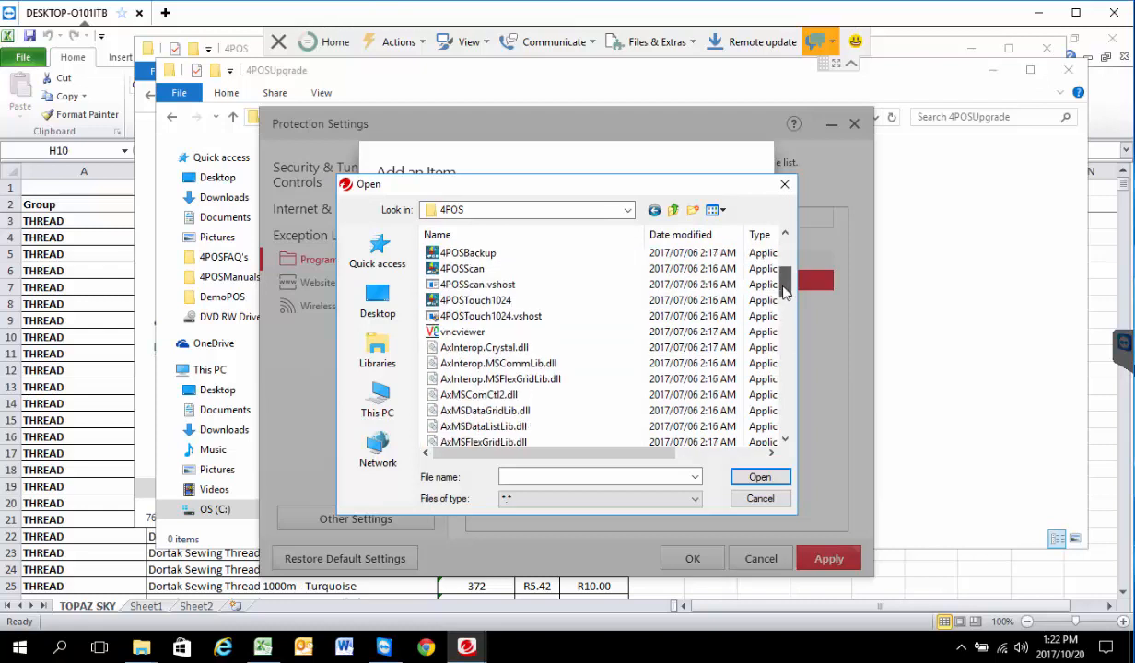
left_click(501, 305)
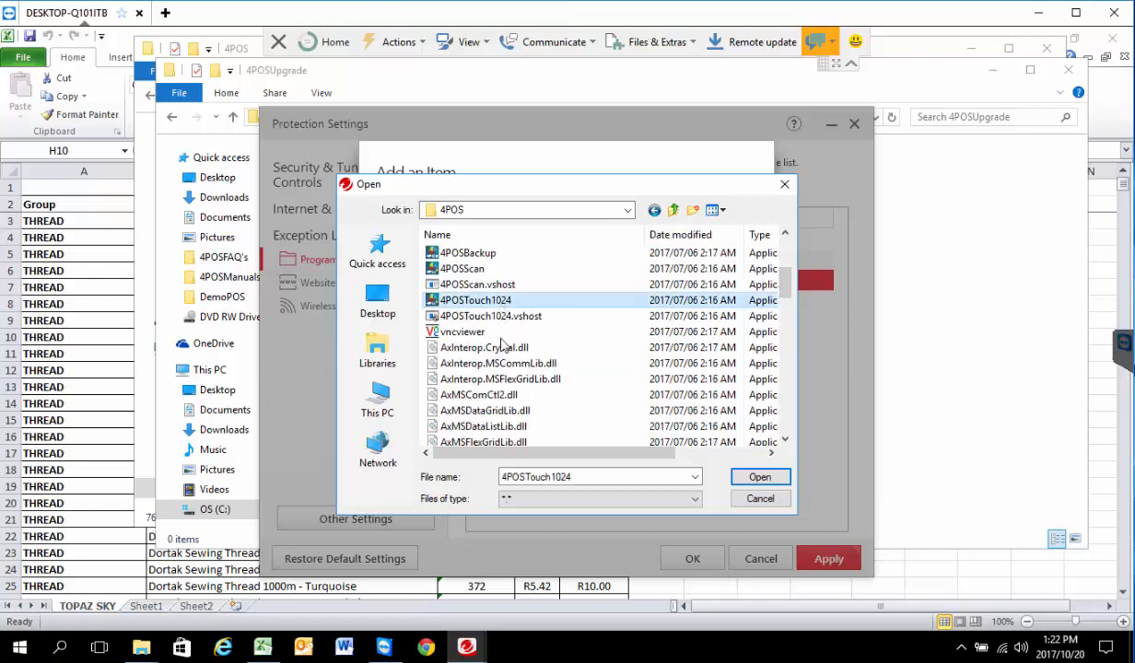
left_click(760, 477)
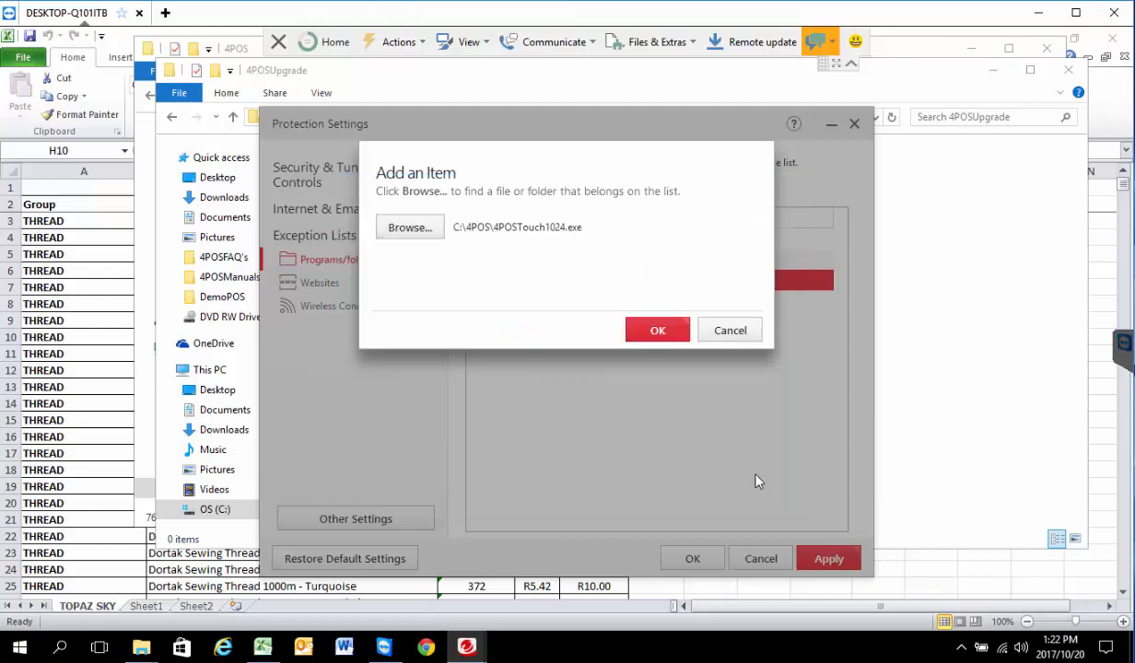
left_click(660, 331)
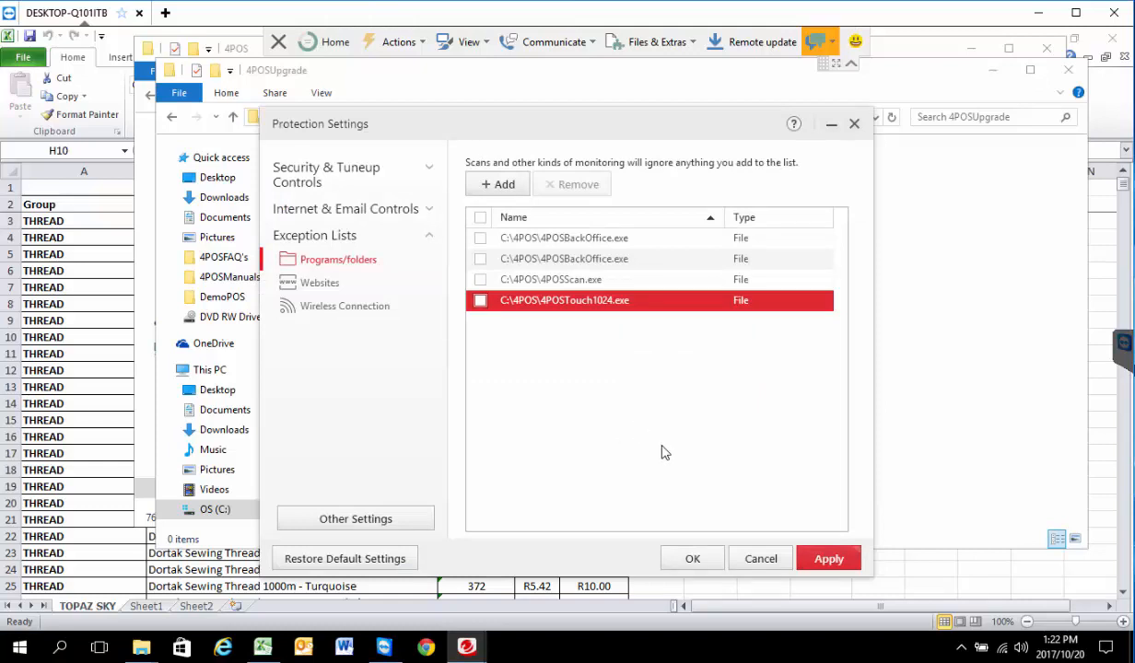
left_click(498, 184)
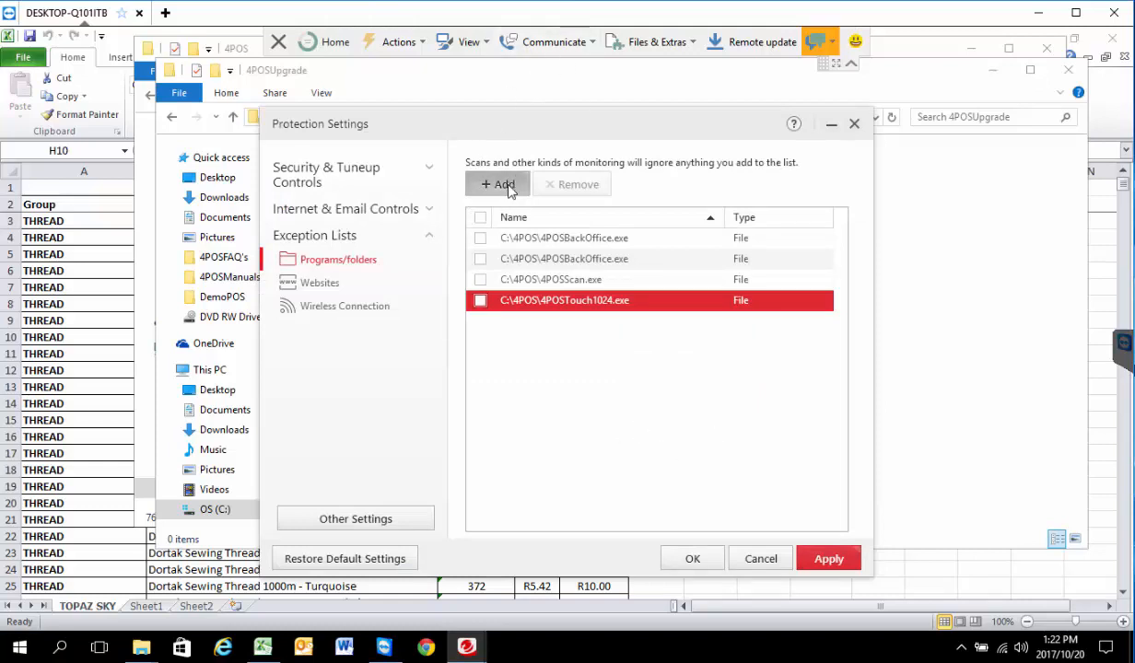
left_click(410, 230)
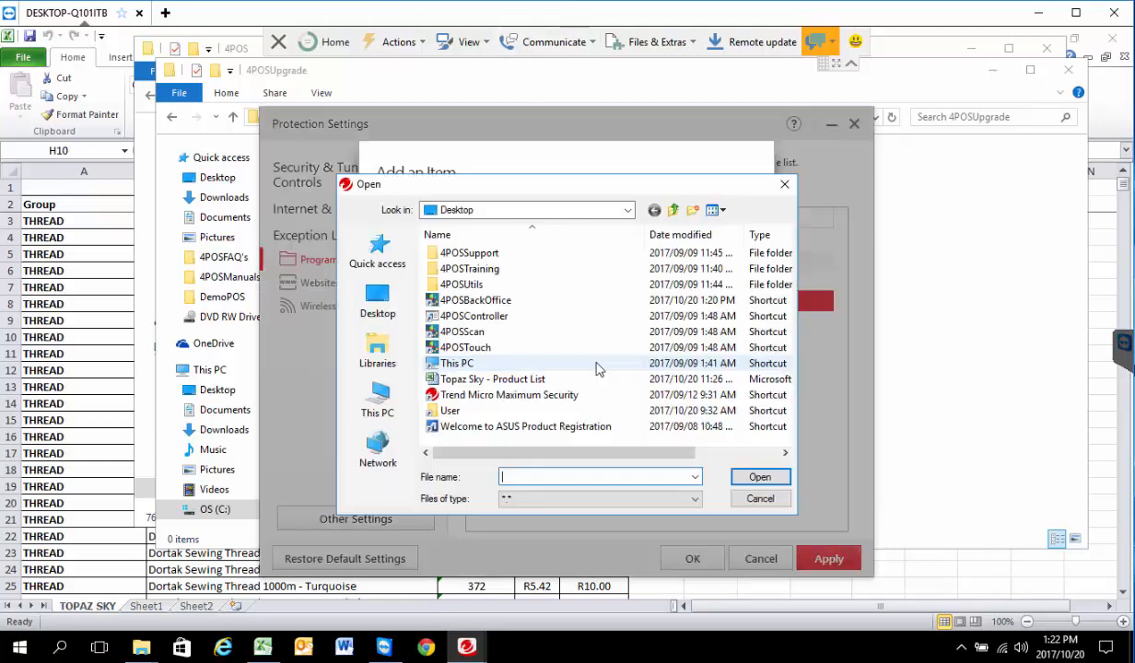
left_click(627, 212)
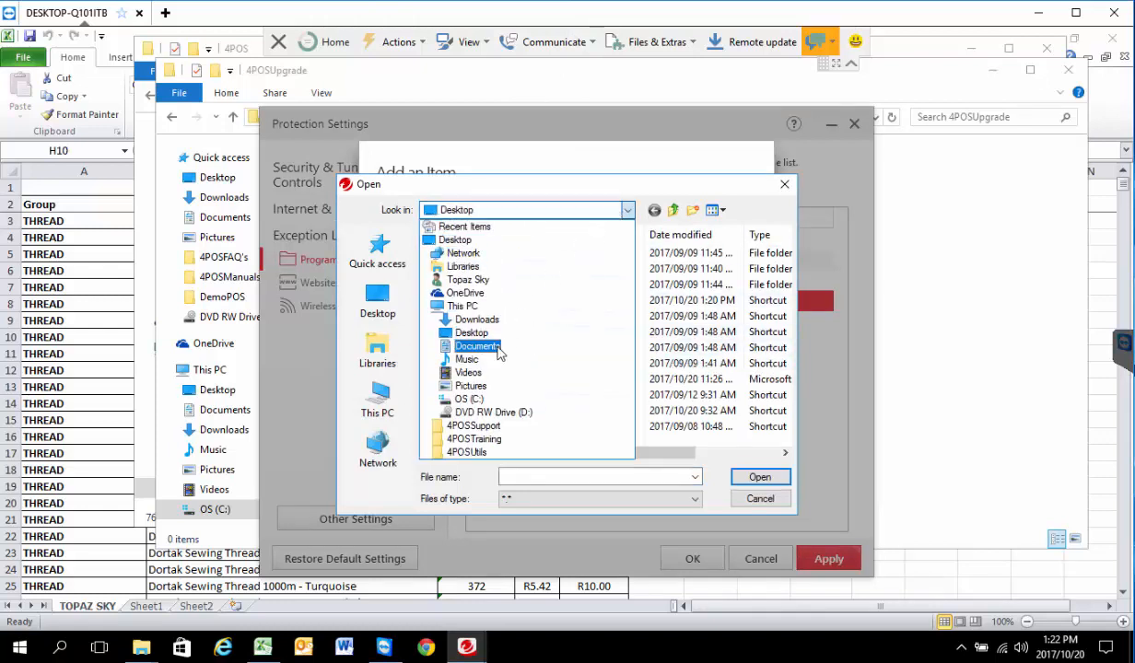
left_click(470, 400)
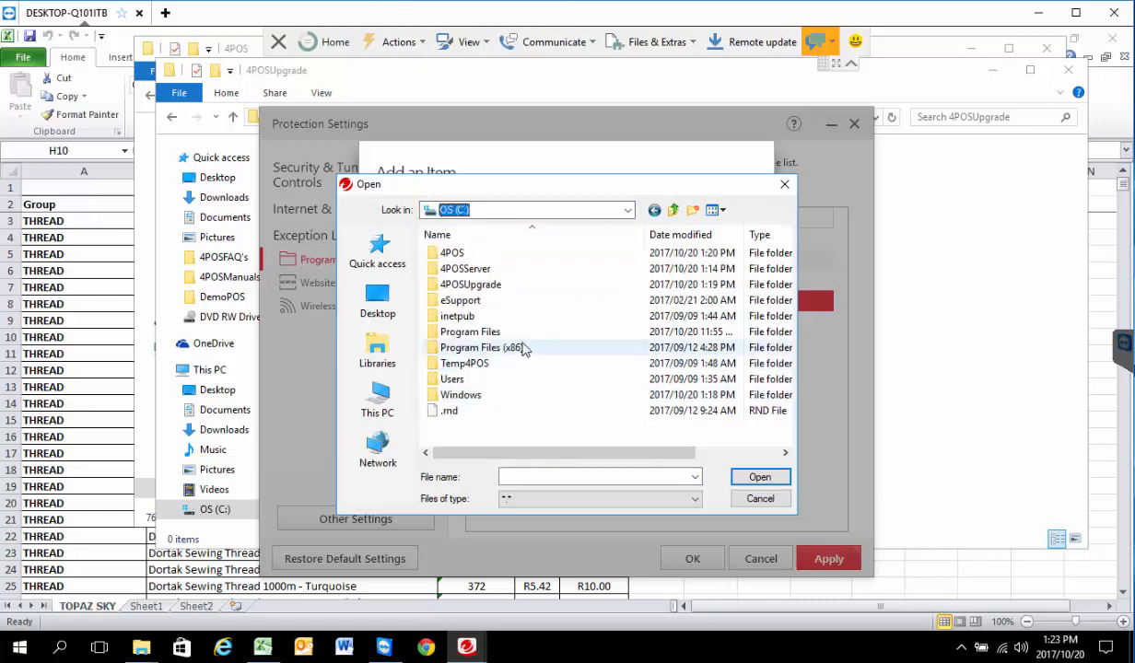
left_click(472, 270)
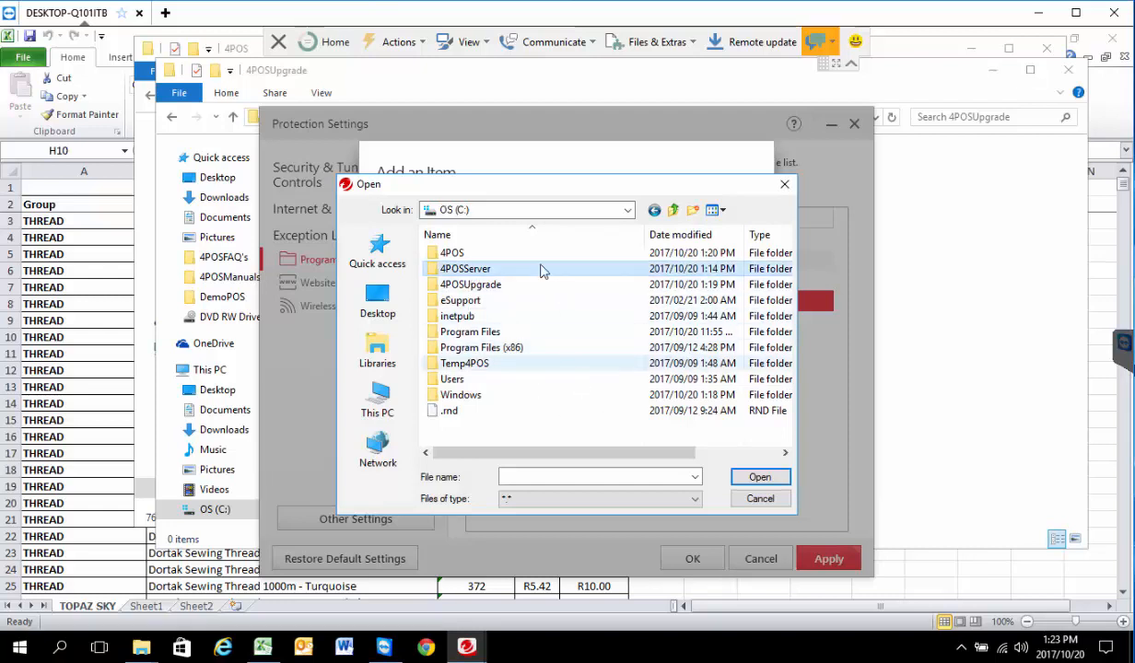
double_click(465, 269)
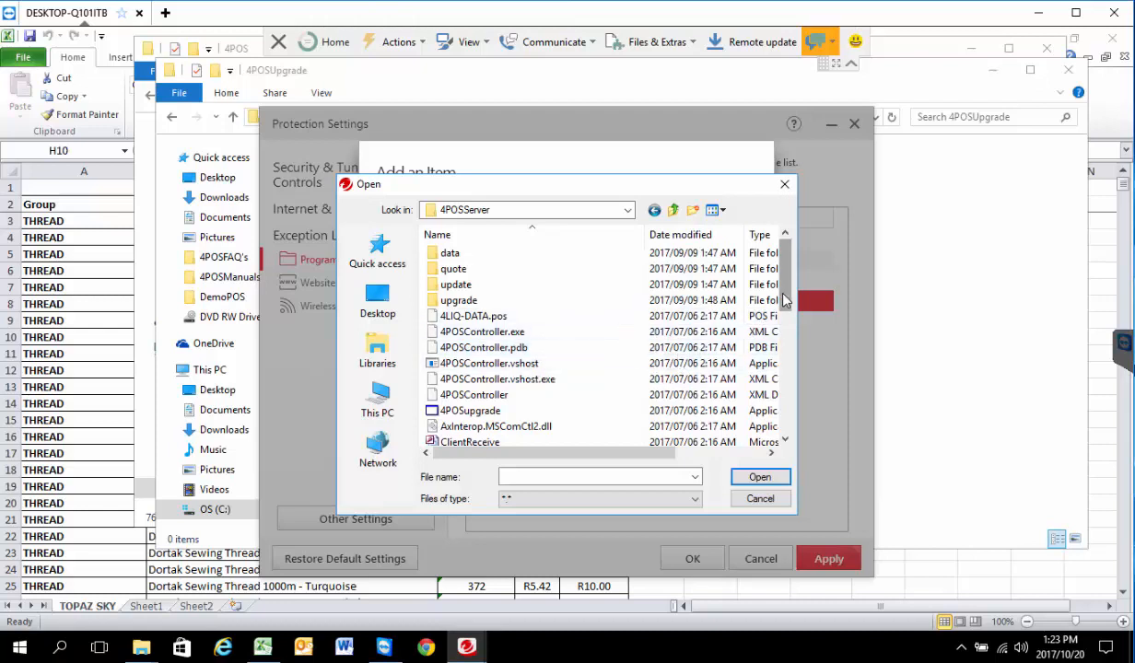
left_click_drag(784, 302, 786, 310)
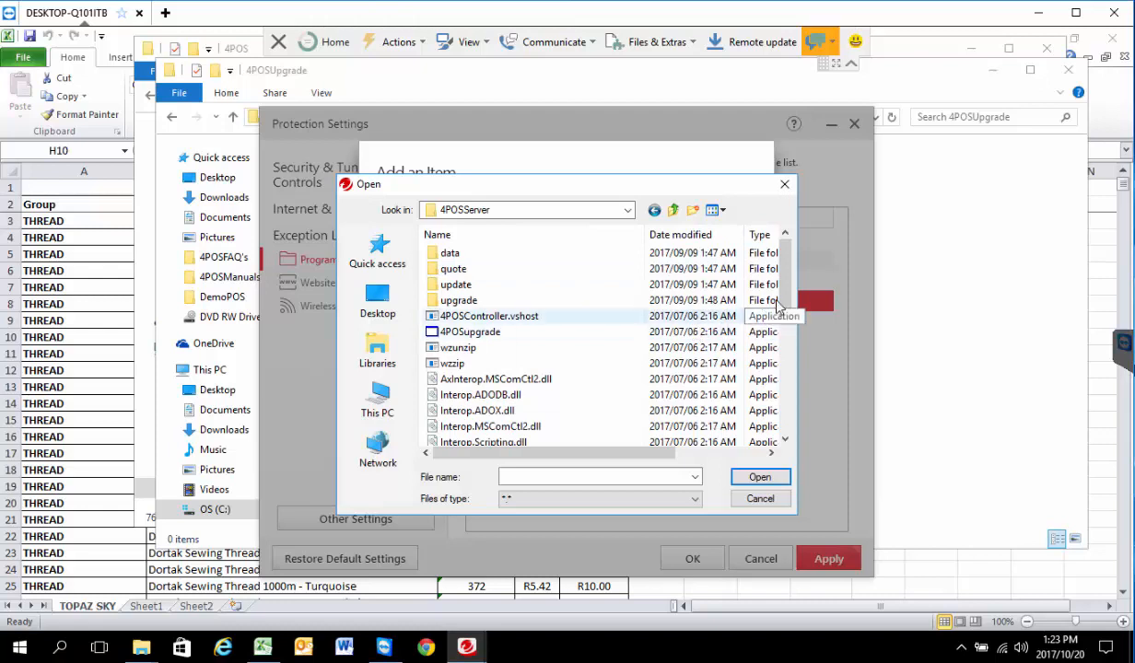
left_click(765, 234)
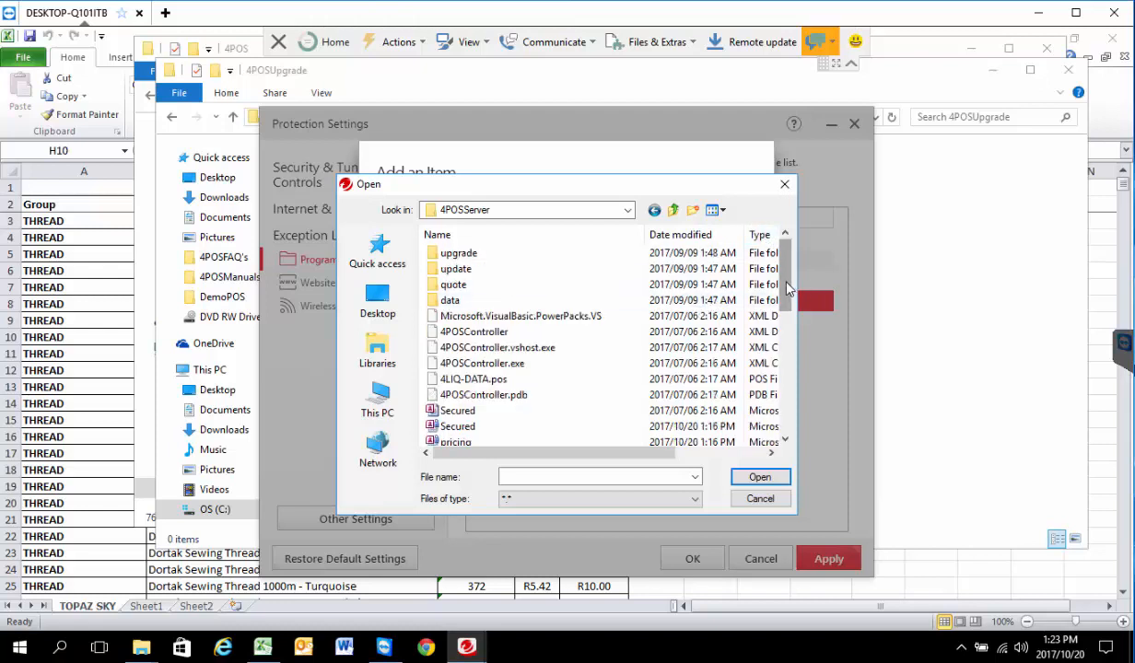
mouse_move(789, 271)
left_mouse_down()
mouse_move(793, 345)
mouse_move(792, 287)
left_mouse_up()
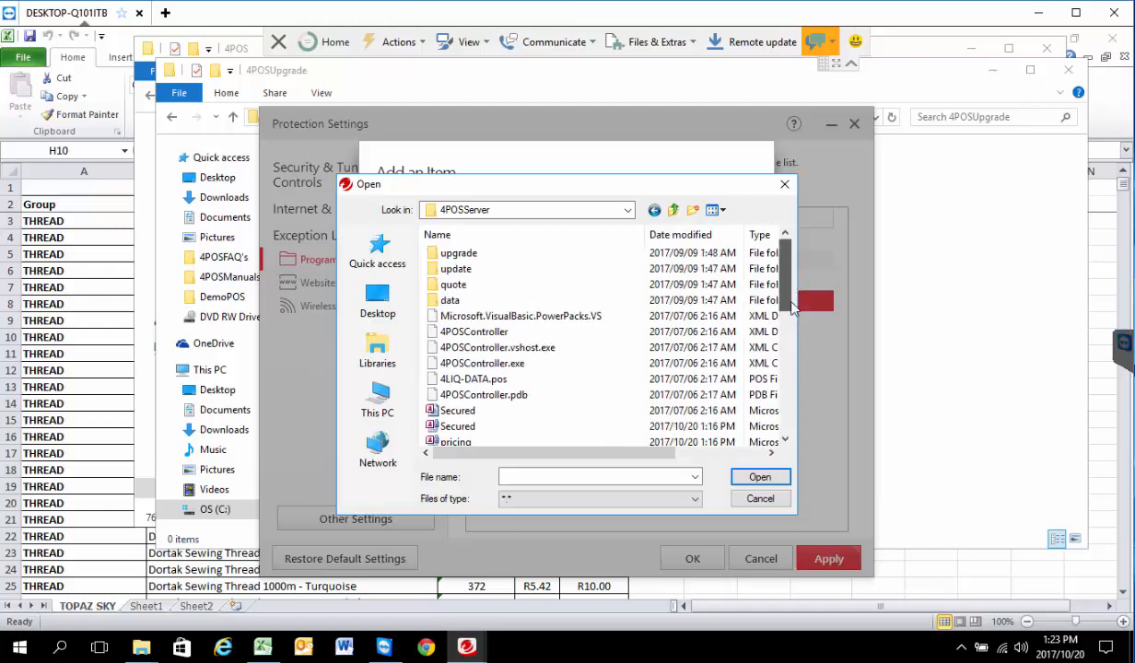
scroll(792, 306, "down", 1)
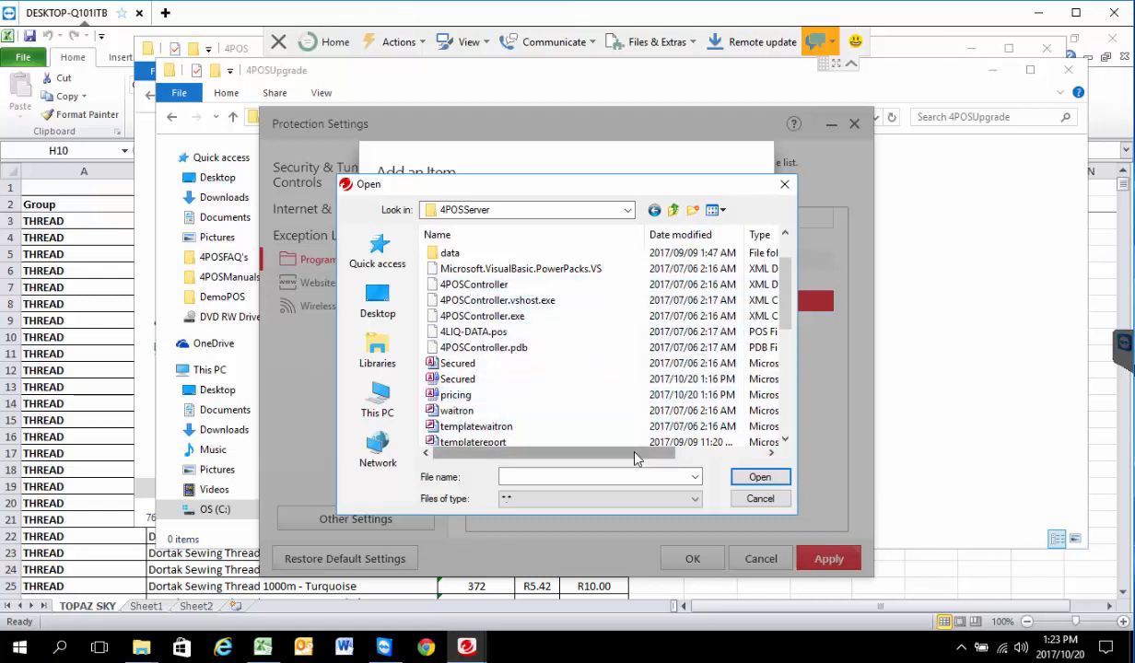
left_click_drag(634, 452, 512, 460)
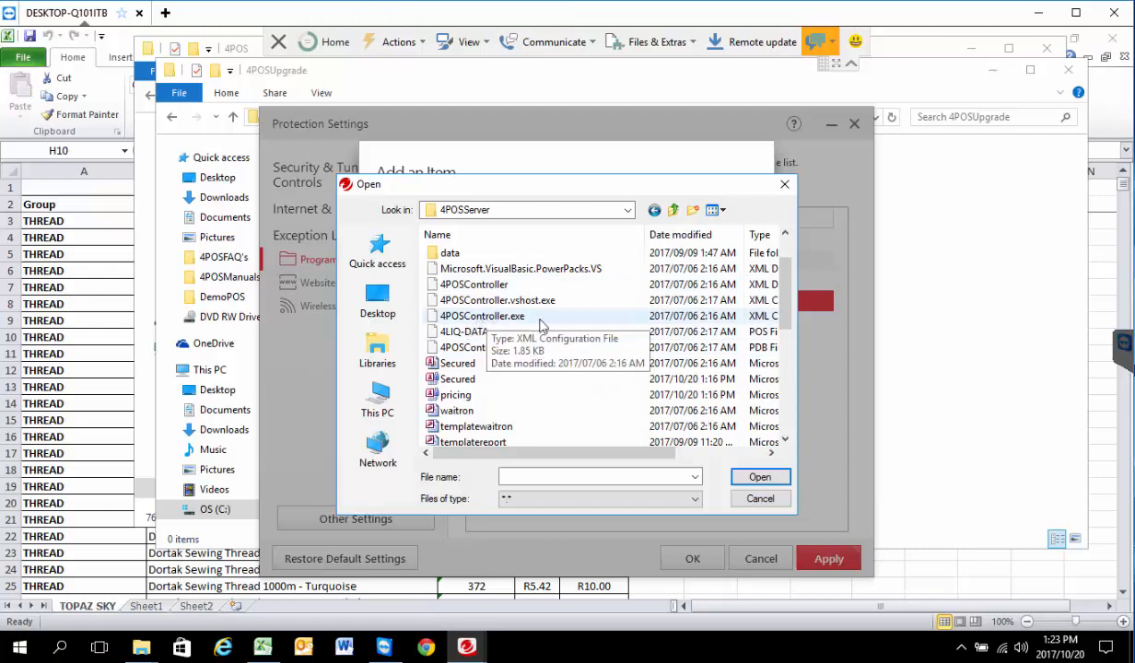
left_click_drag(671, 458, 721, 457)
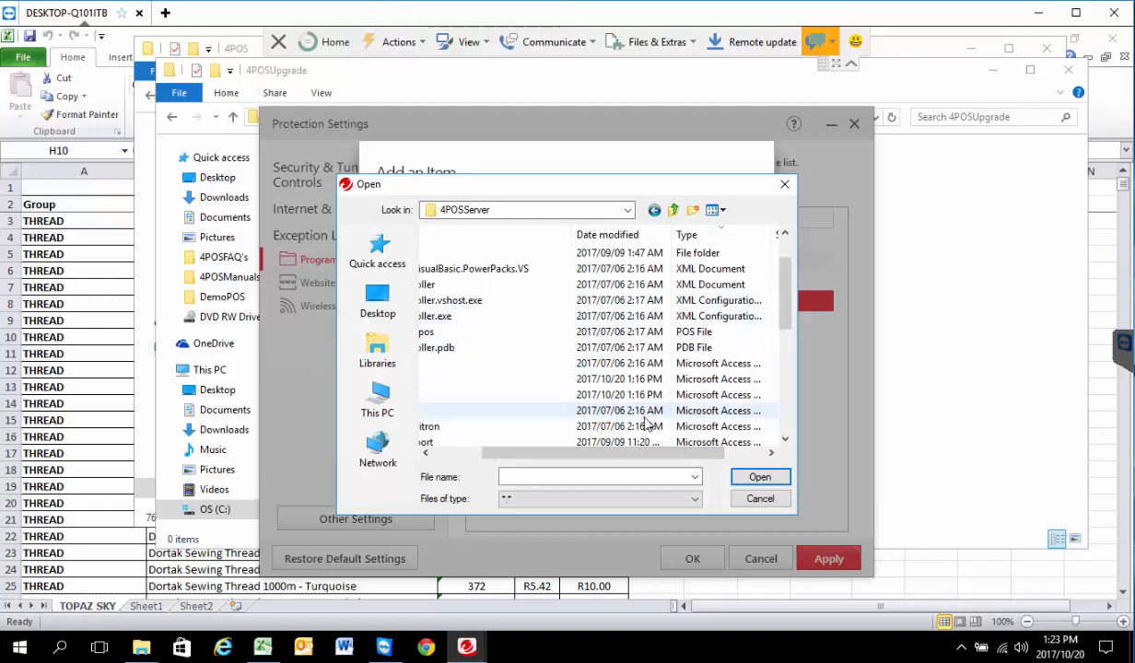
left_click(760, 498)
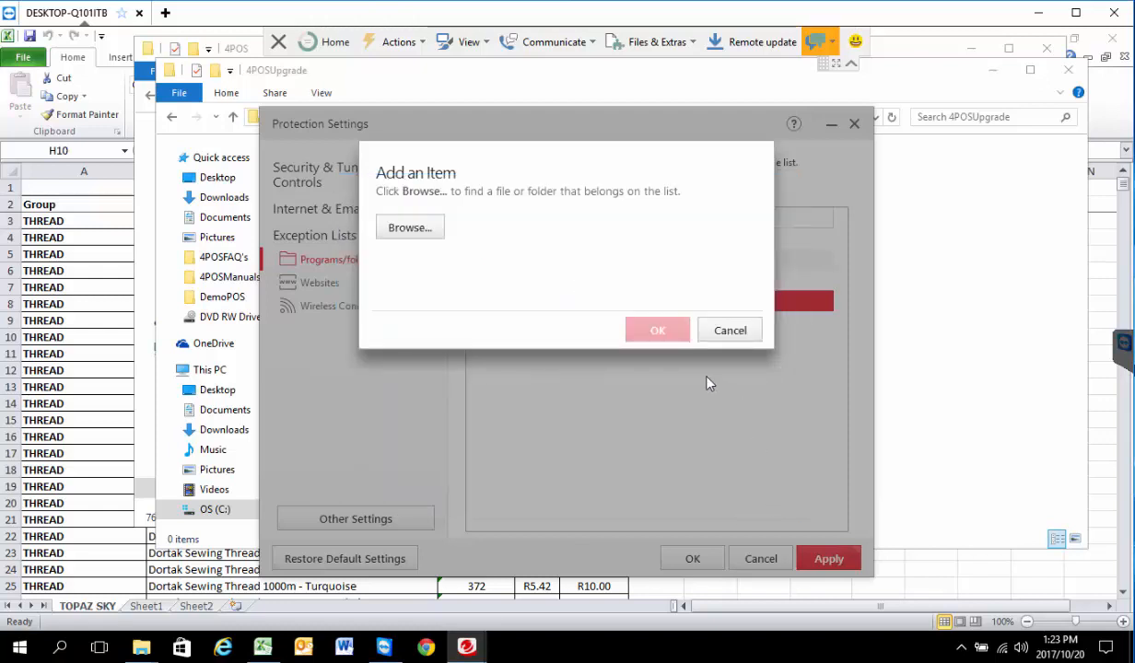
left_click(730, 331)
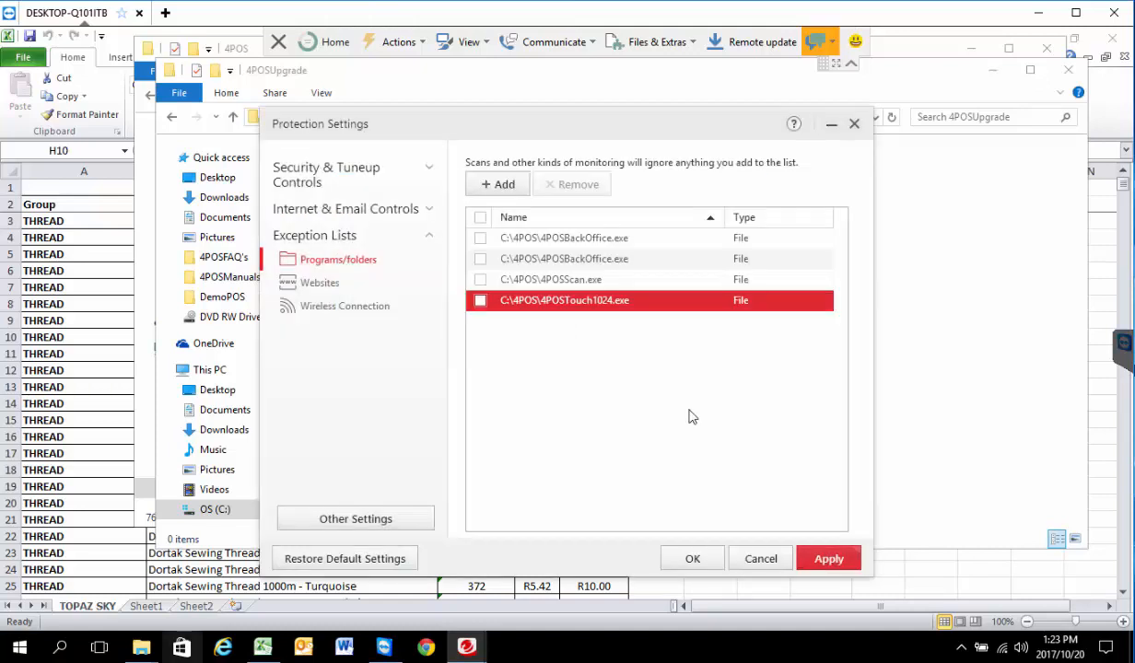
Switch to the 4POSUpgrade folder window in File Explorer and open a TeamViewer file transfer with the remote computer.
left_click(141, 648)
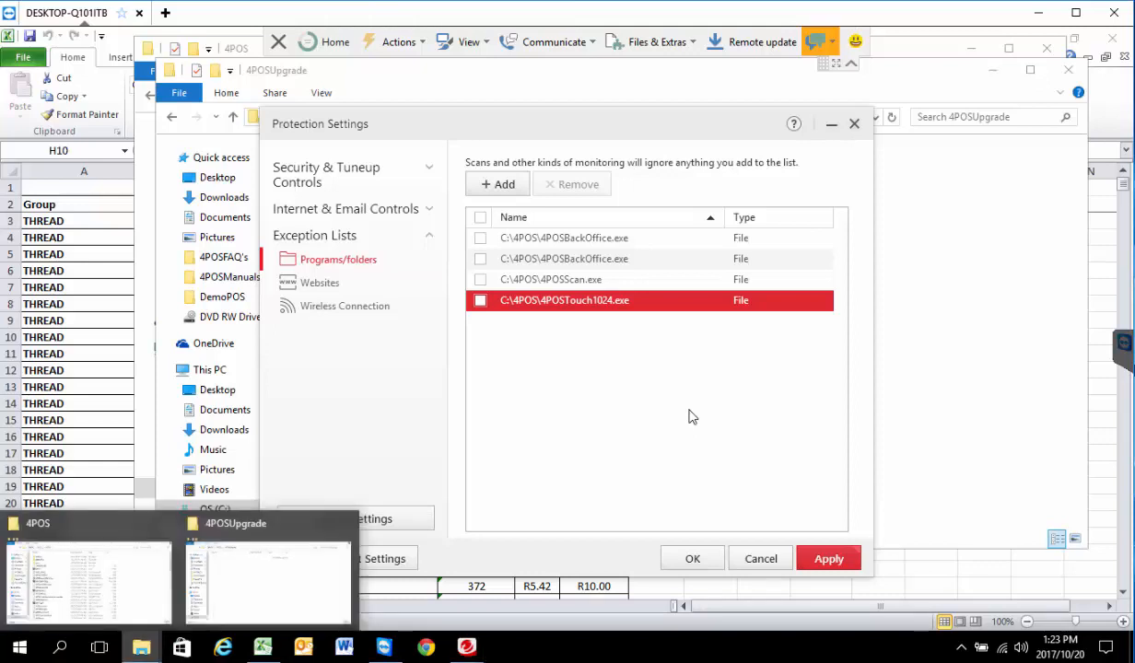
left_click(267, 576)
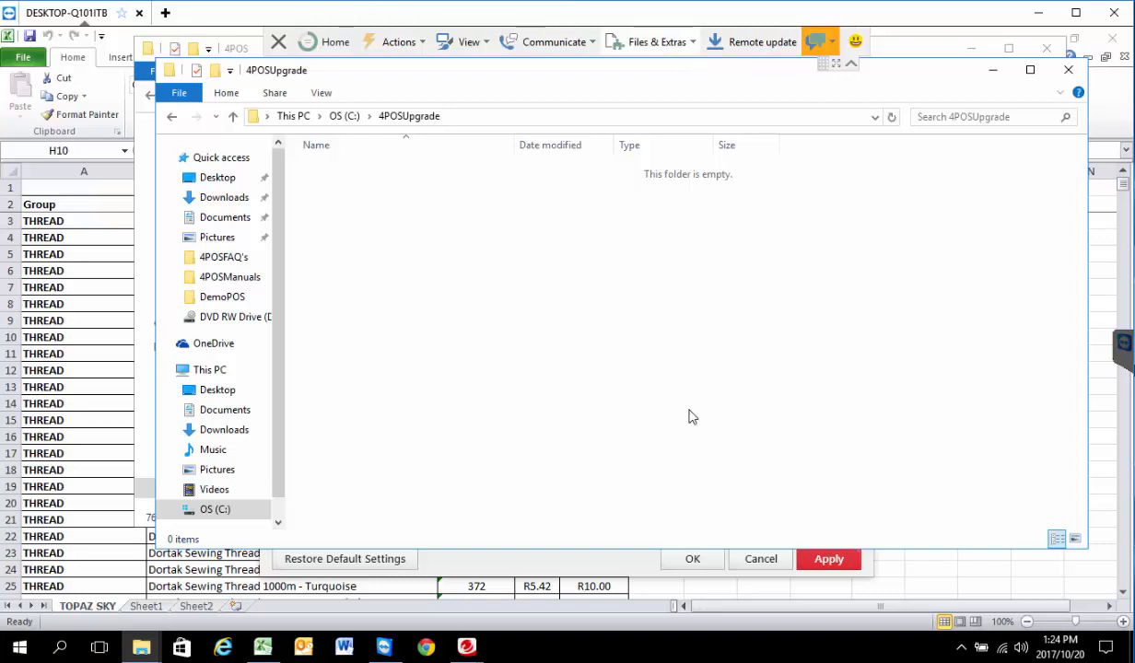
left_click(657, 41)
left_click(684, 92)
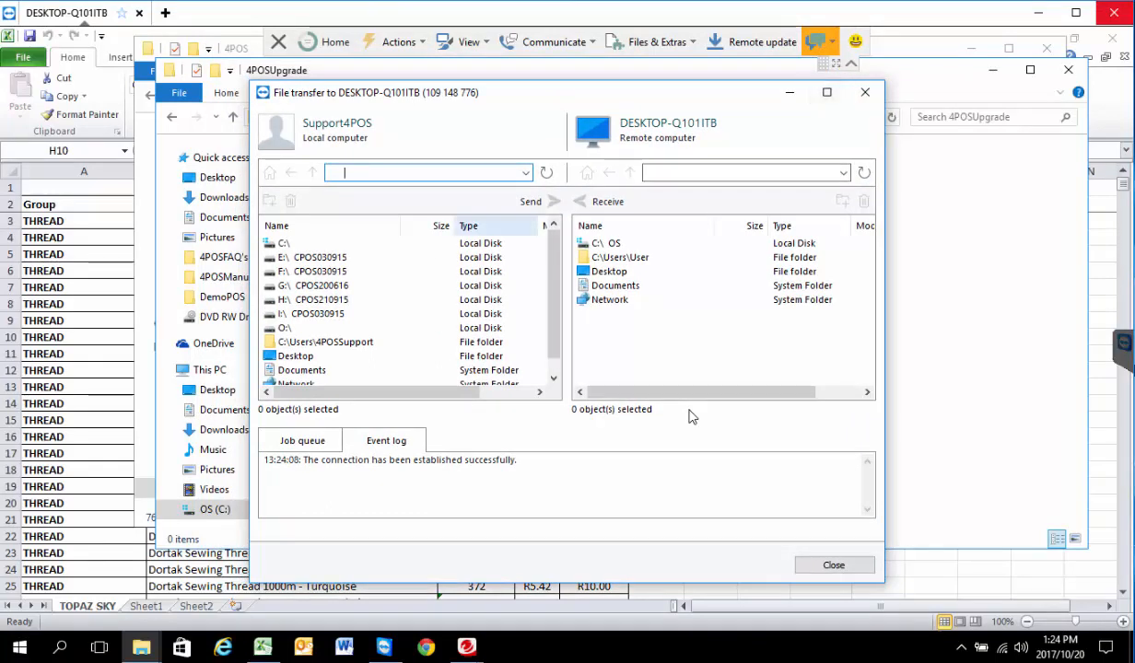
Browse the local computer's files to the G:\DVD4POS\4POSEXEUpgrades folder.
double_click(313, 285)
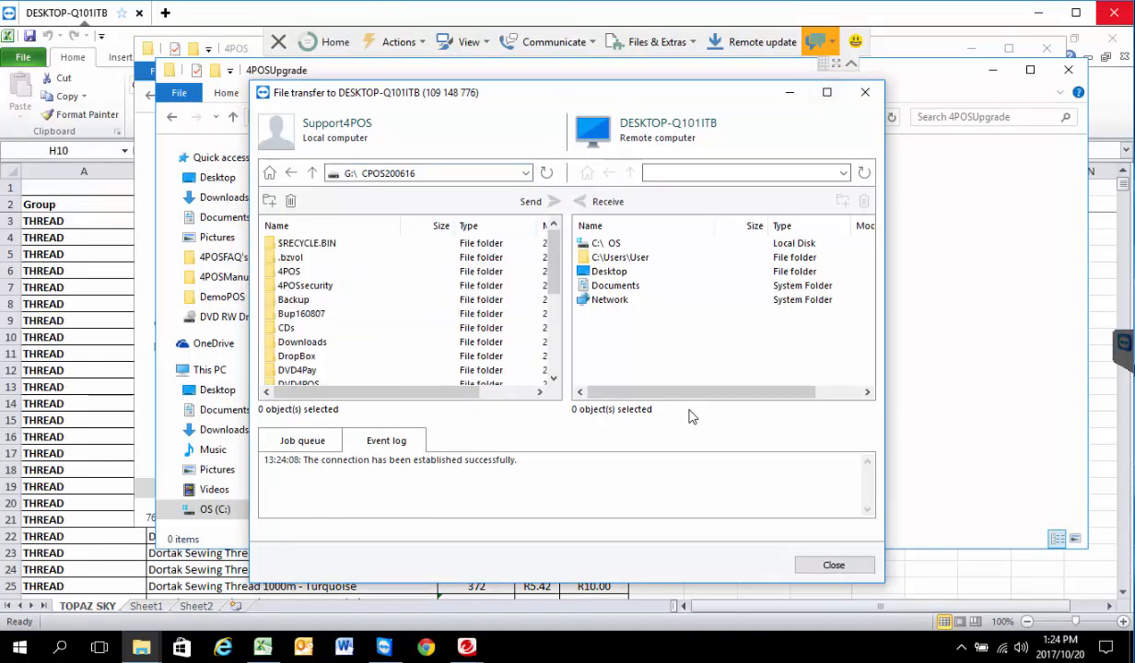
left_click(298, 370)
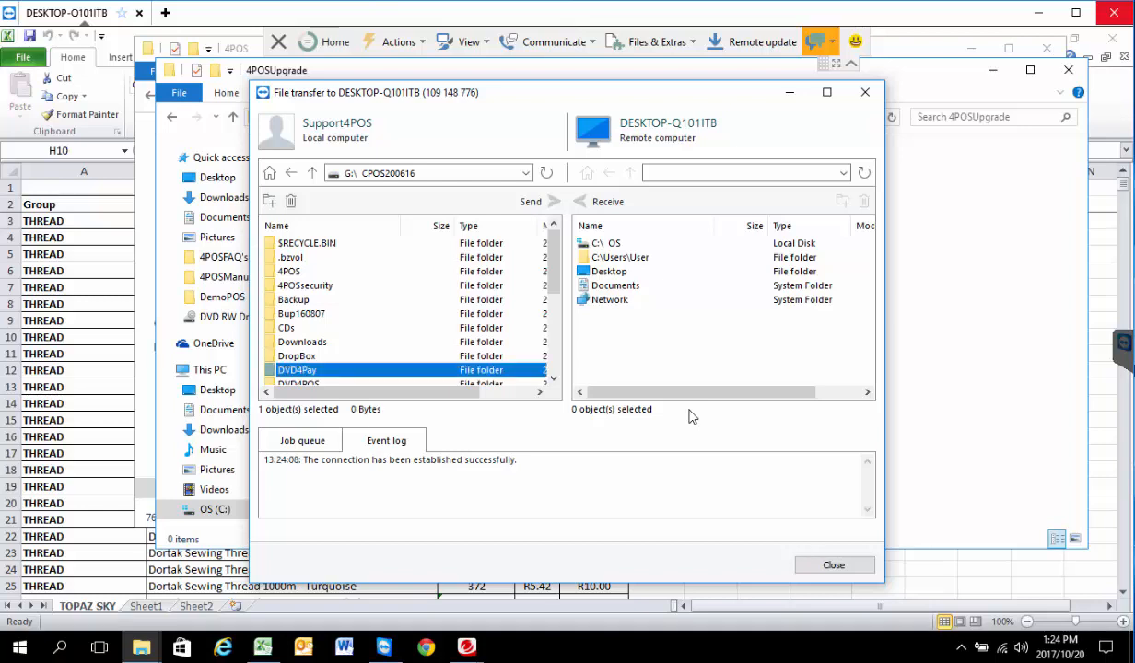
scroll(298, 359, "down", 1)
double_click(299, 342)
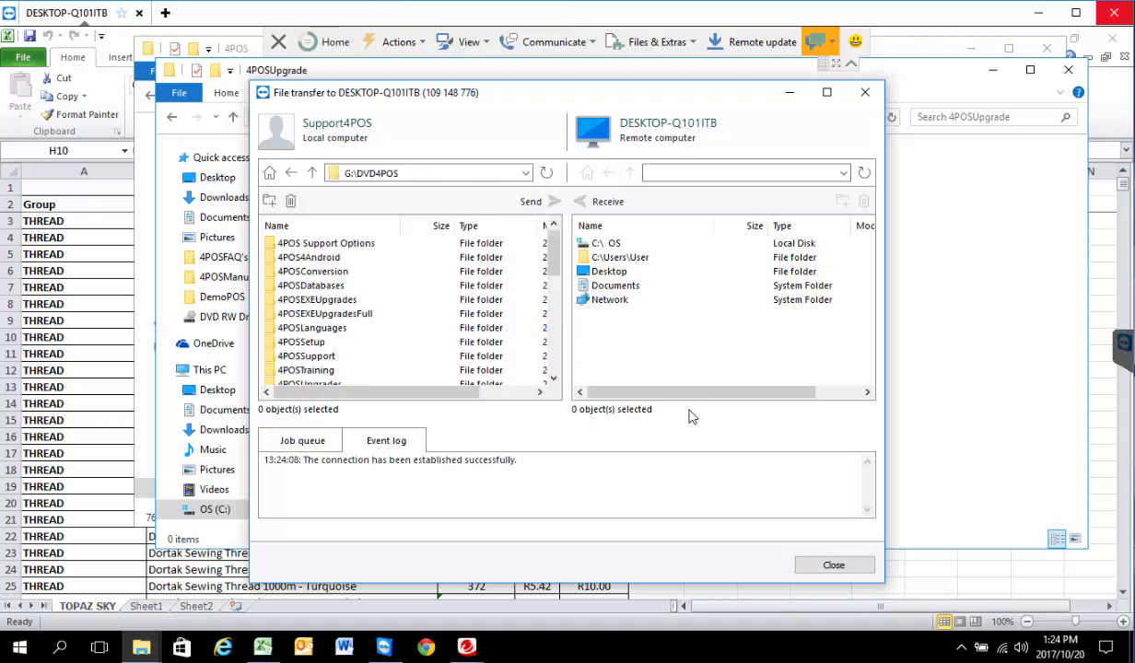
double_click(313, 300)
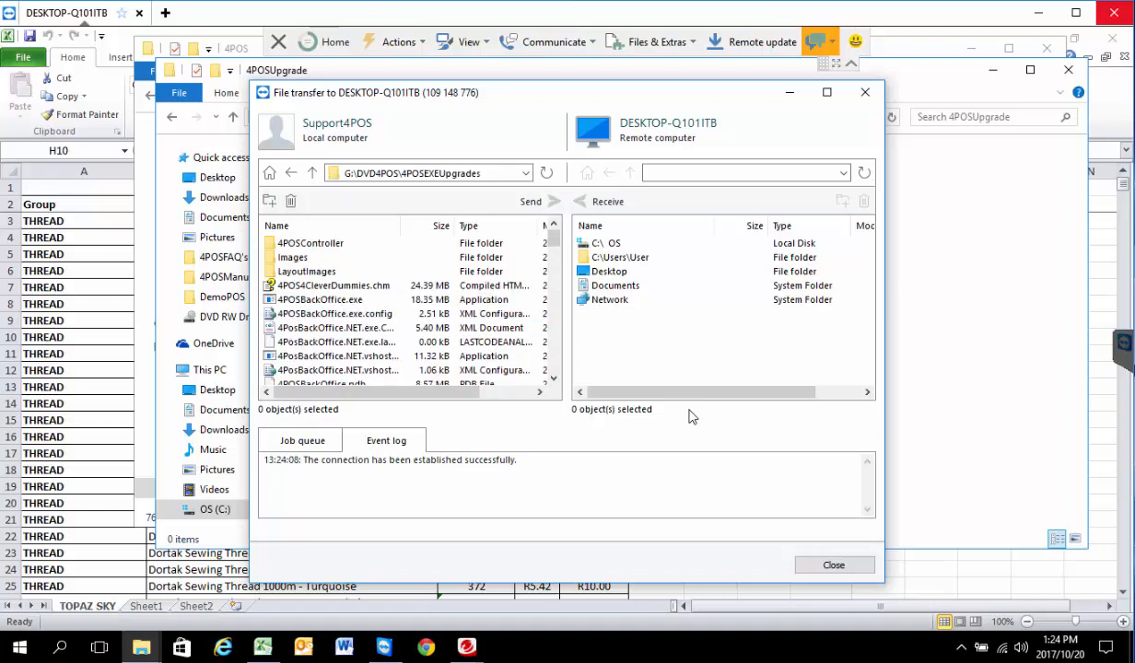
Sort the local 4POSEXEUpgrades folder by modified date, newest first, and select 4POSEXEUpgrades.exe.
left_click_drag(415, 393, 458, 392)
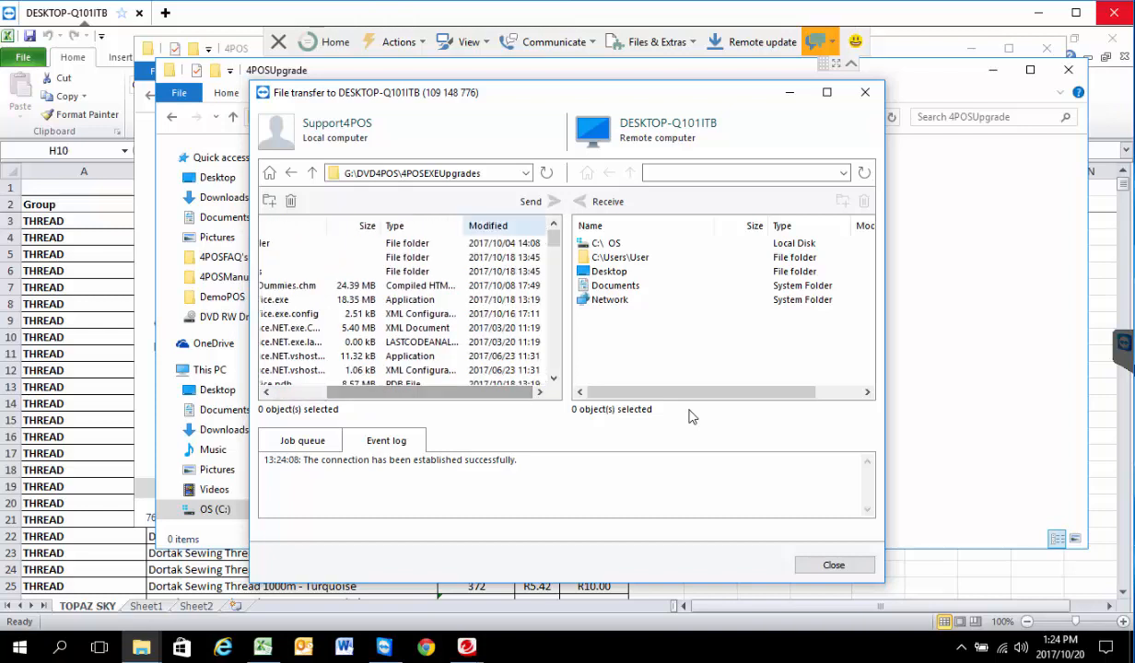
left_click(503, 226)
left_click(503, 226)
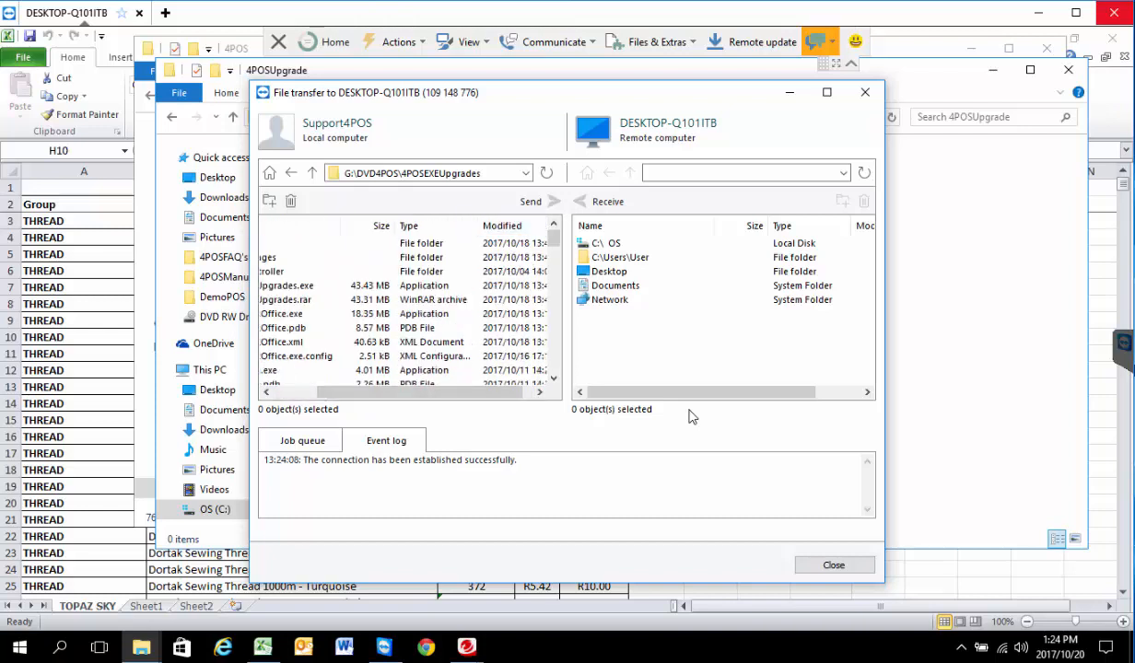
left_click_drag(433, 392, 378, 392)
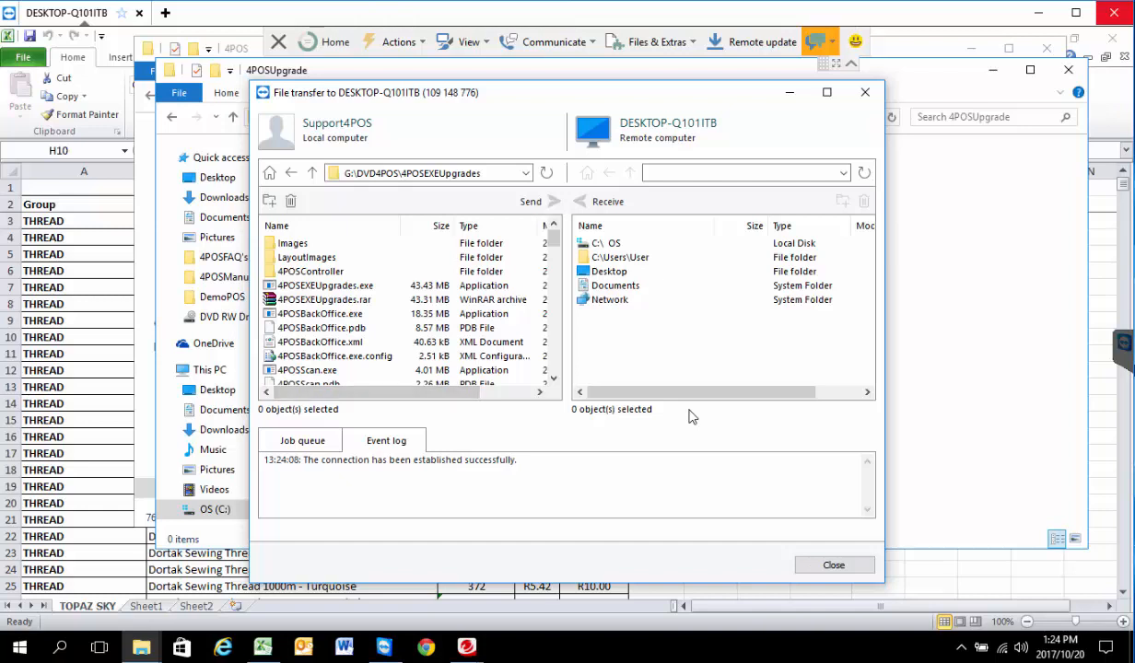
left_click(325, 286)
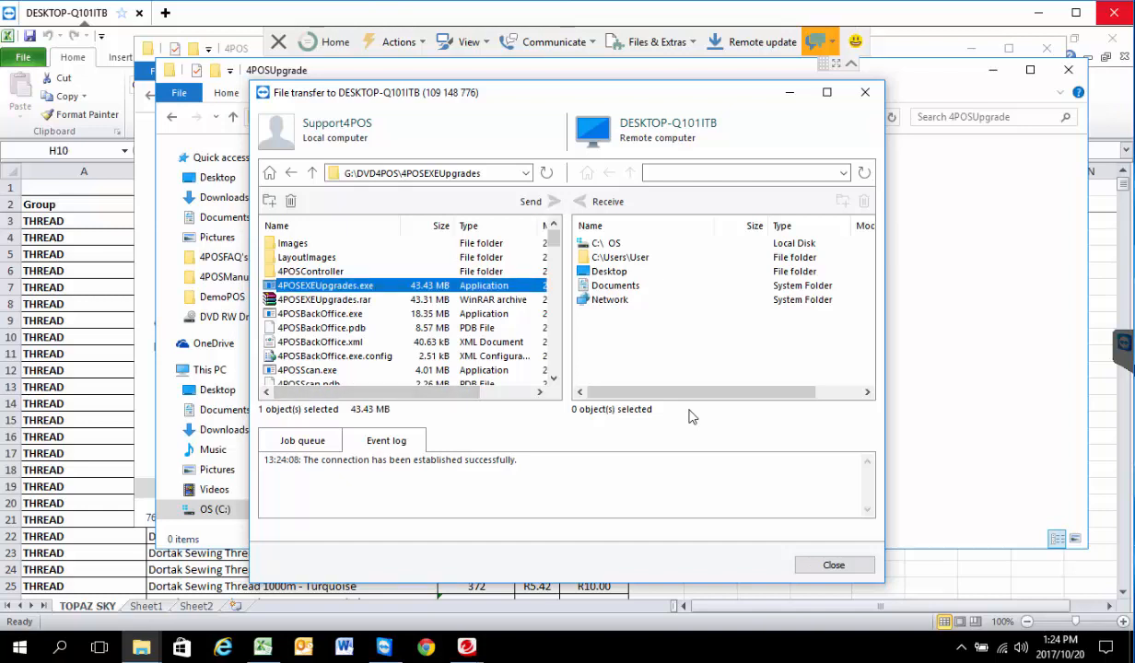
Create a folder named 4POSSupport on the remote computer's C: drive.
double_click(605, 243)
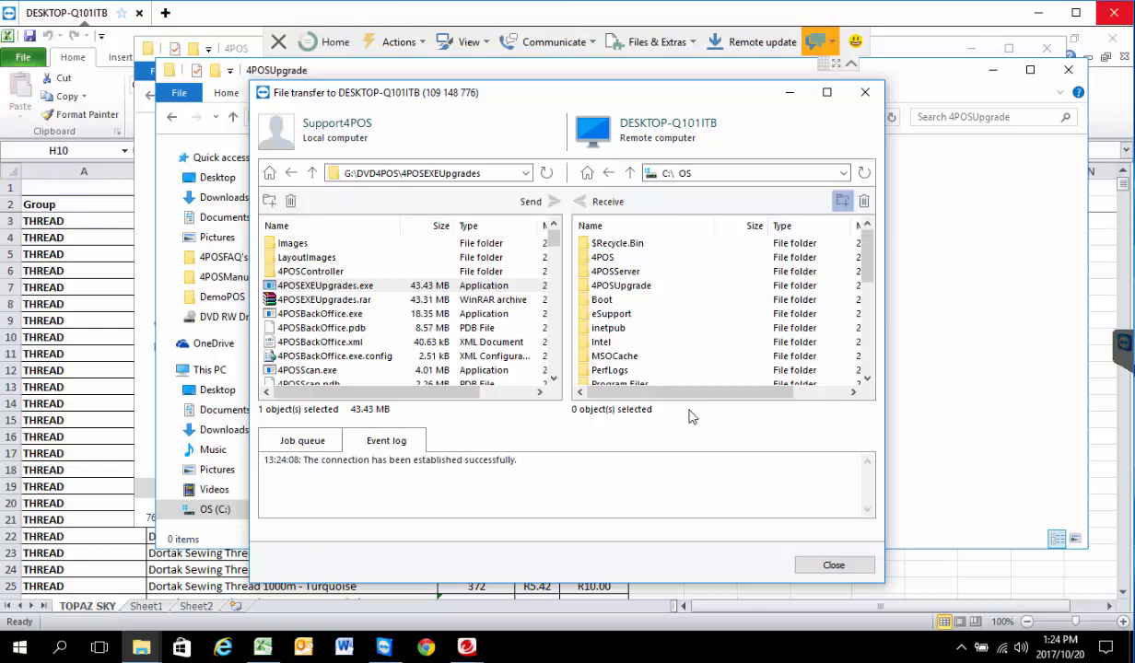
key("ctrl+shift+n")
type("4POS")
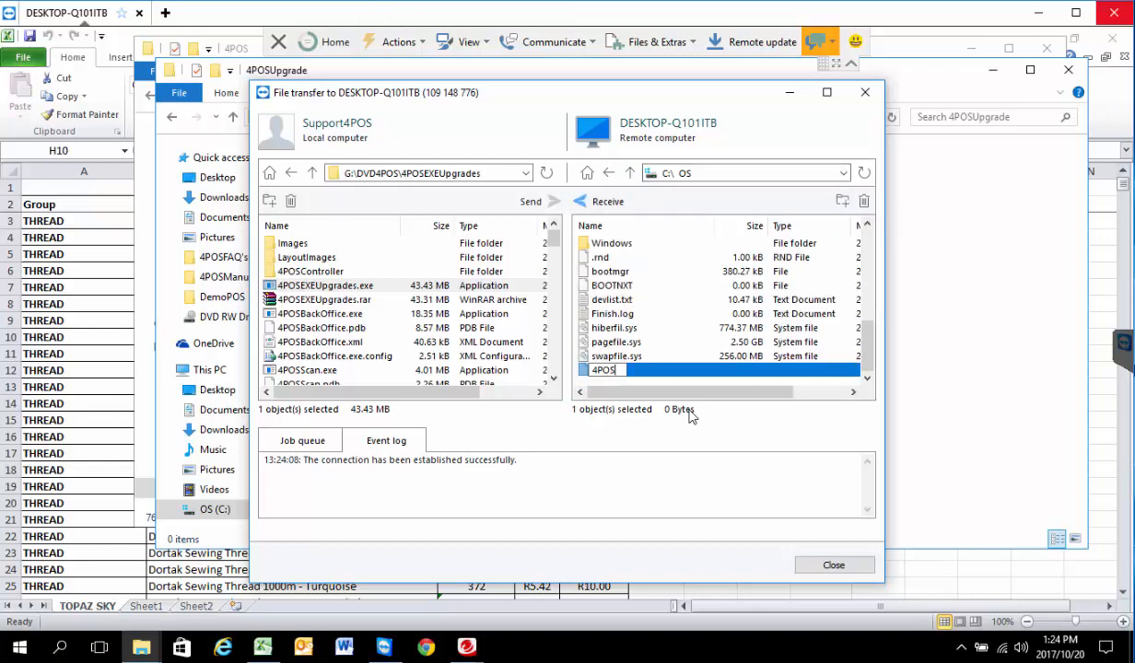
type("Upgrade")
key("Return")
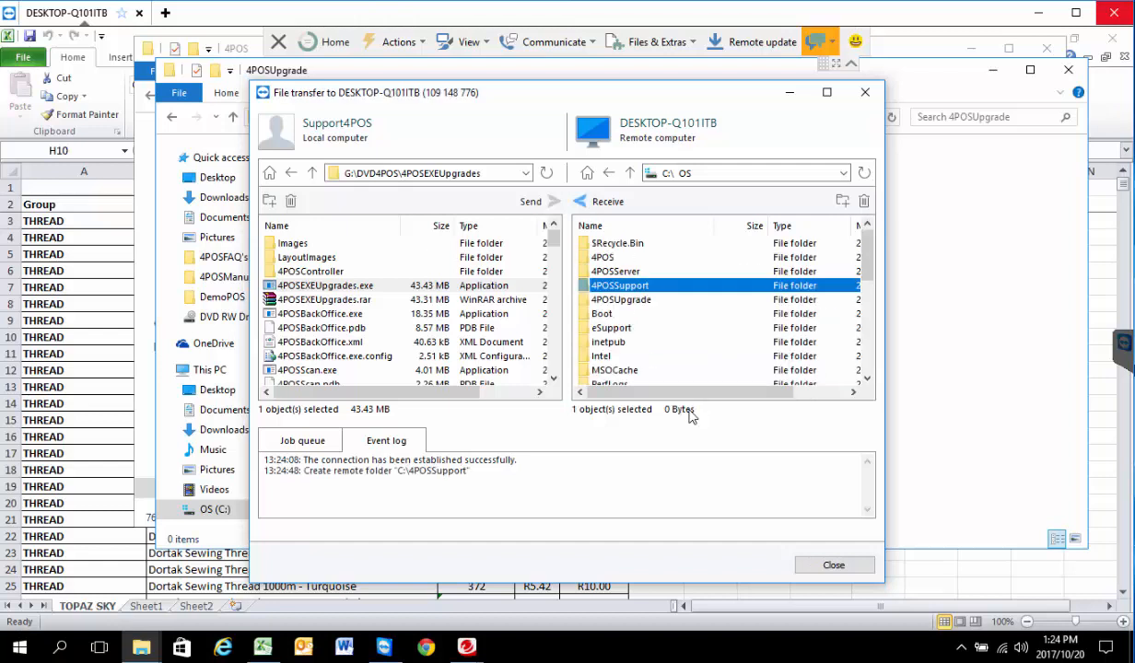
Send 4POSEXEUpgrades.exe into the remote C:\4POSSupport folder and close the file transfer.
key("Return")
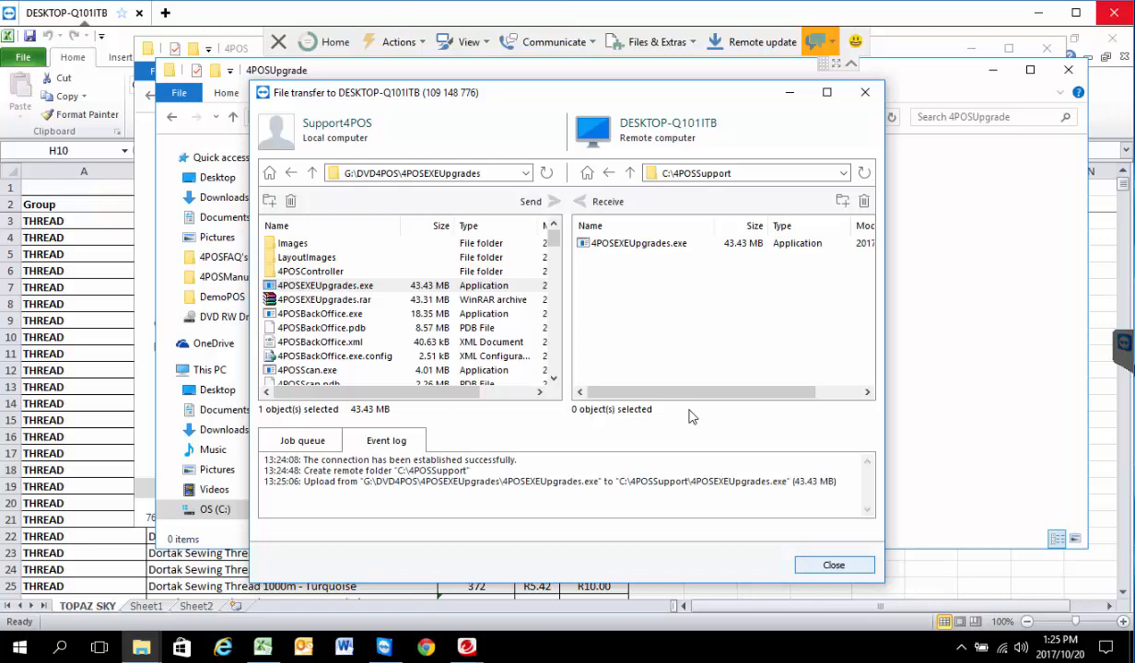
key("Return")
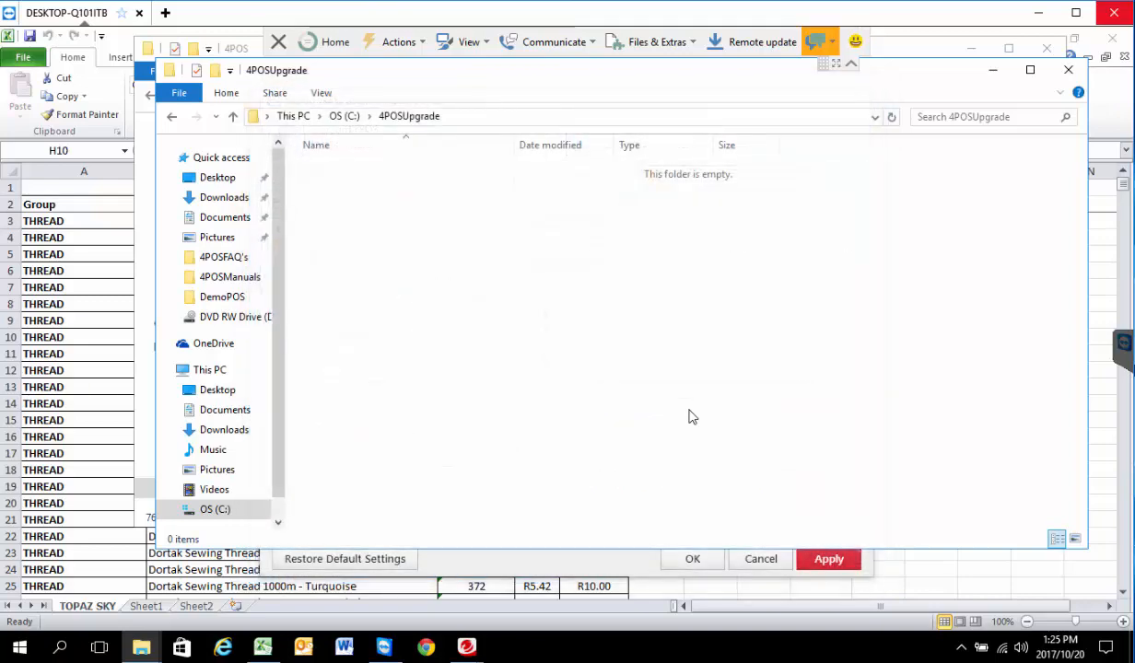
Open the 4POSSupport folder on the remote computer's C: drive.
key("alt+Up")
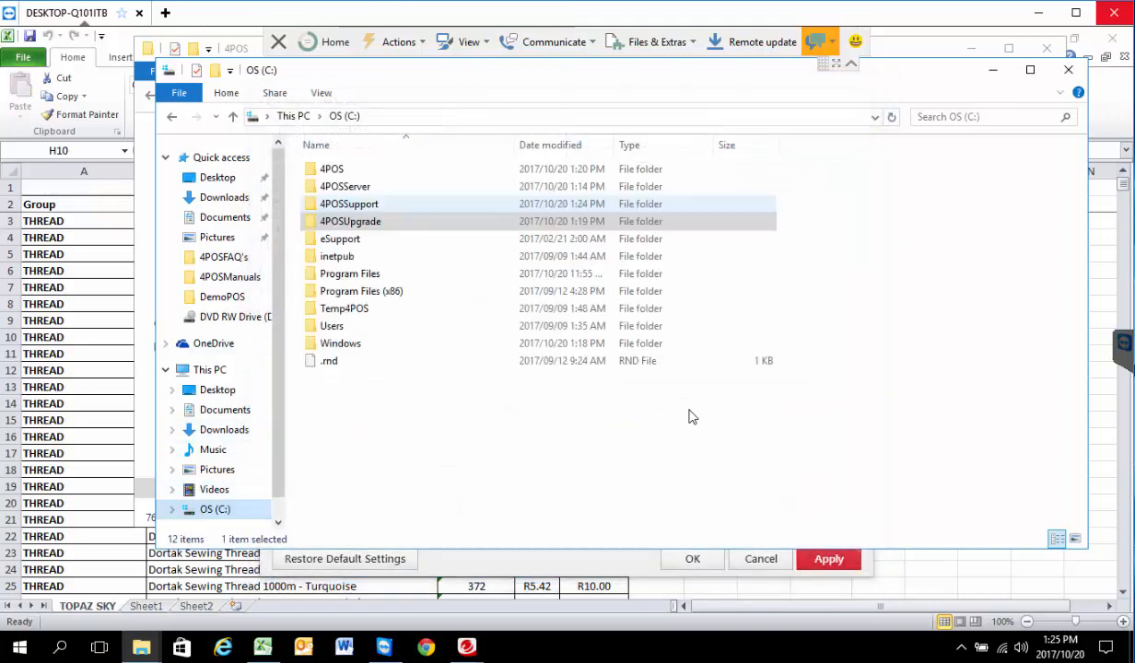
key("Up")
key("Up")
key("Down")
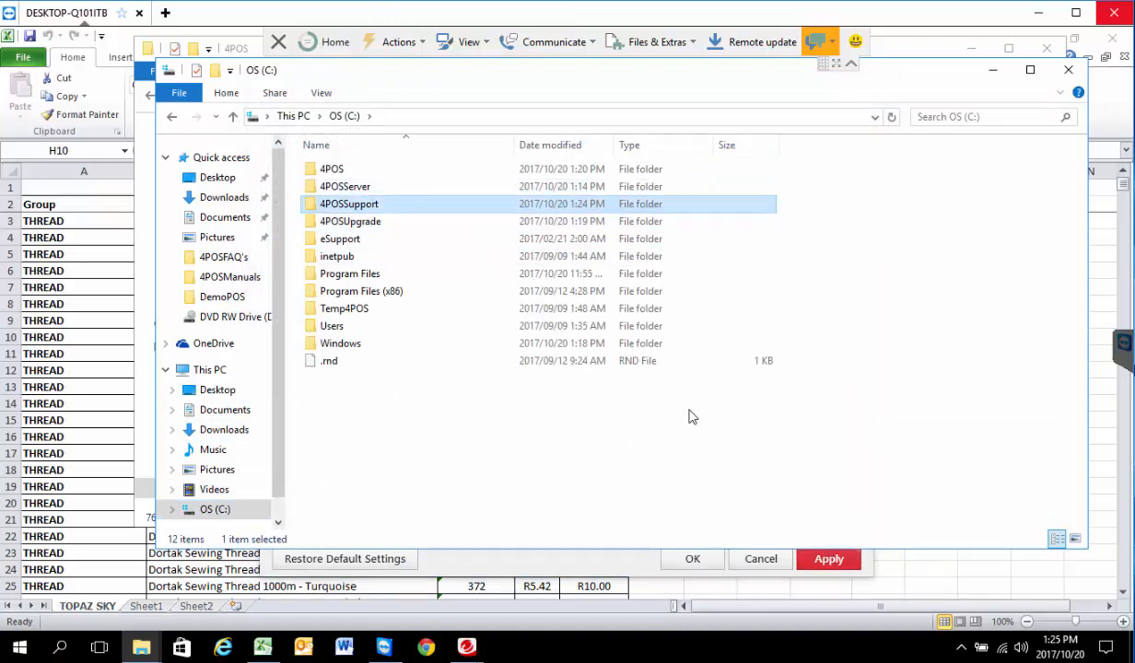
key("Return")
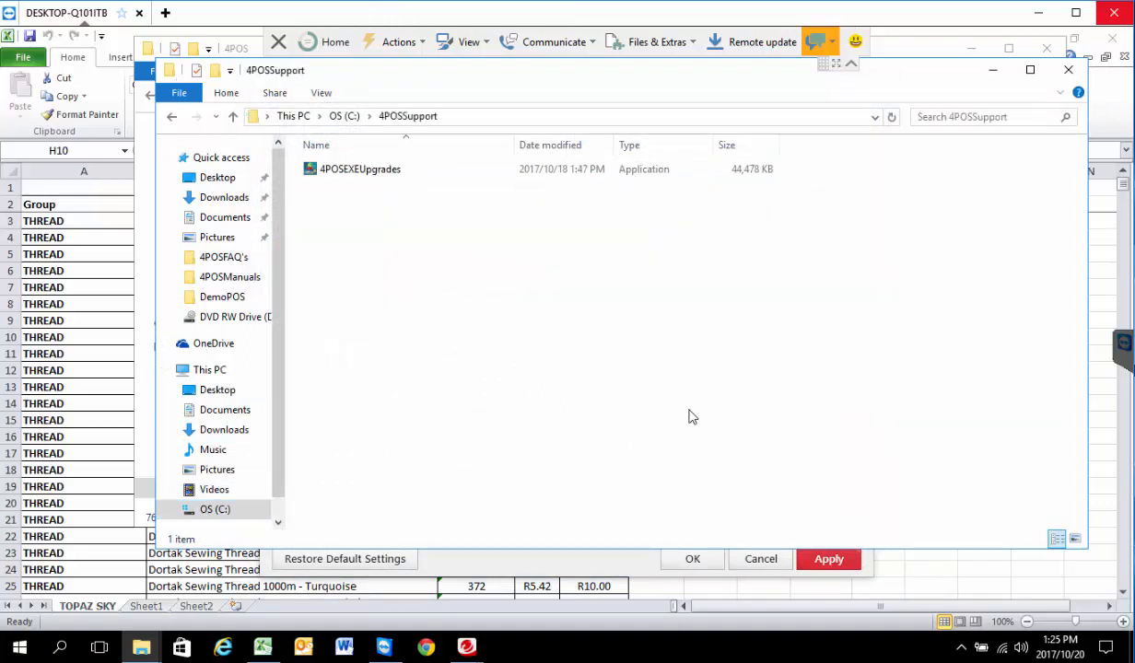
Scan the 4POSEXEUpgrades application in the remote 4POSSupport folder for security threats.
key("Down")
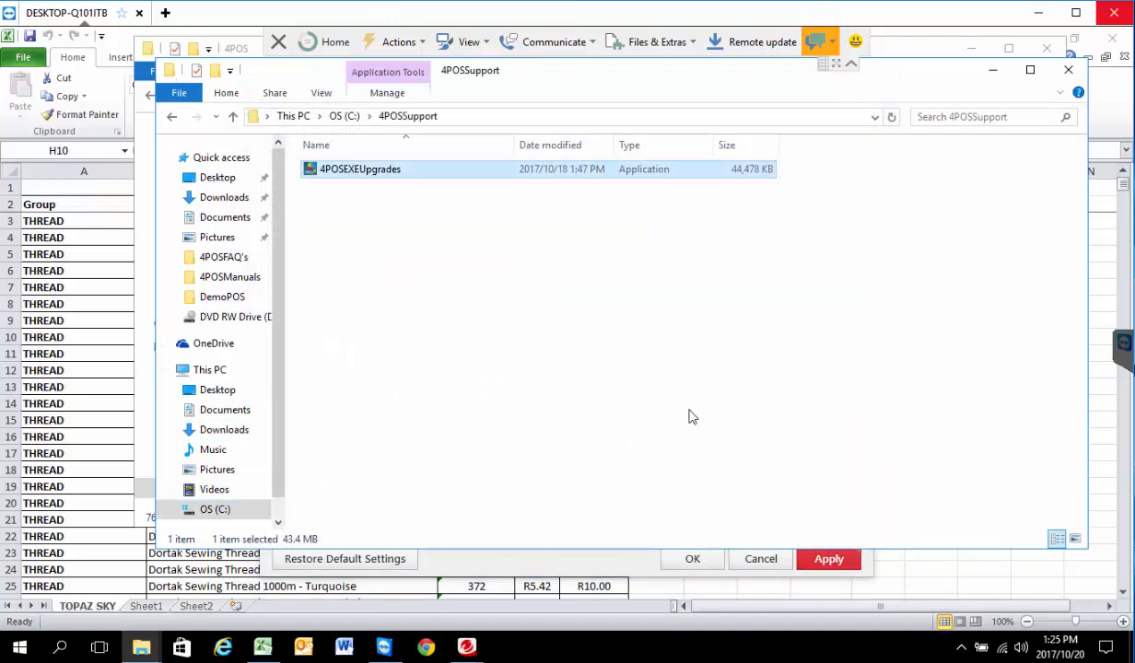
key("shift+F10")
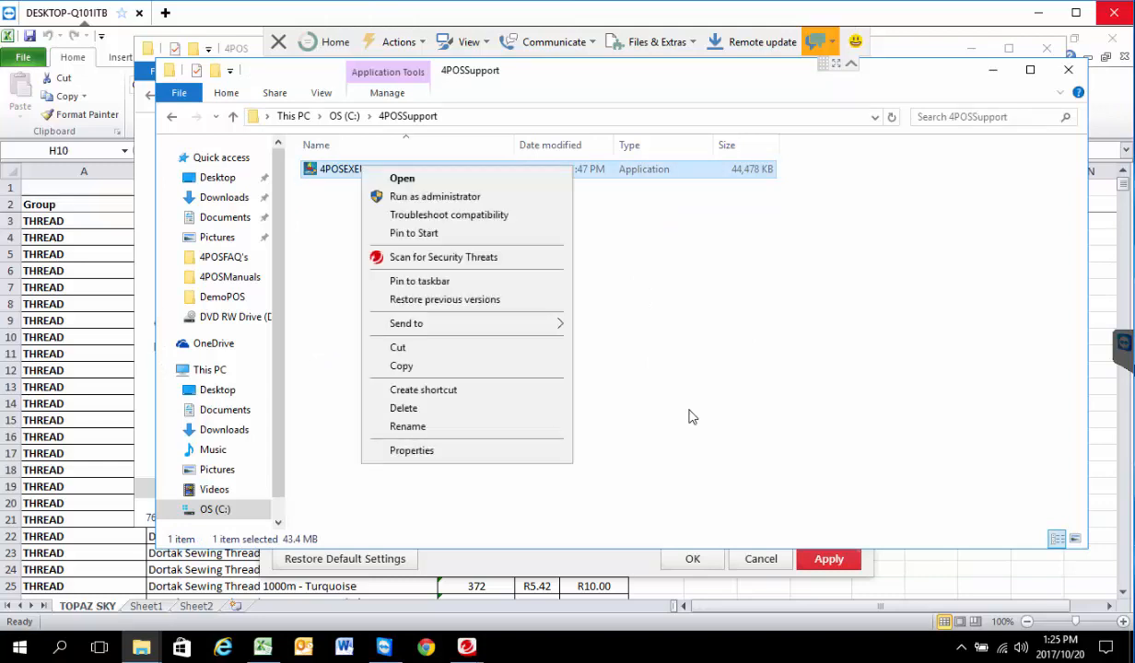
key("Down")
key("Down")
key("Down")
key("Down")
key("Down")
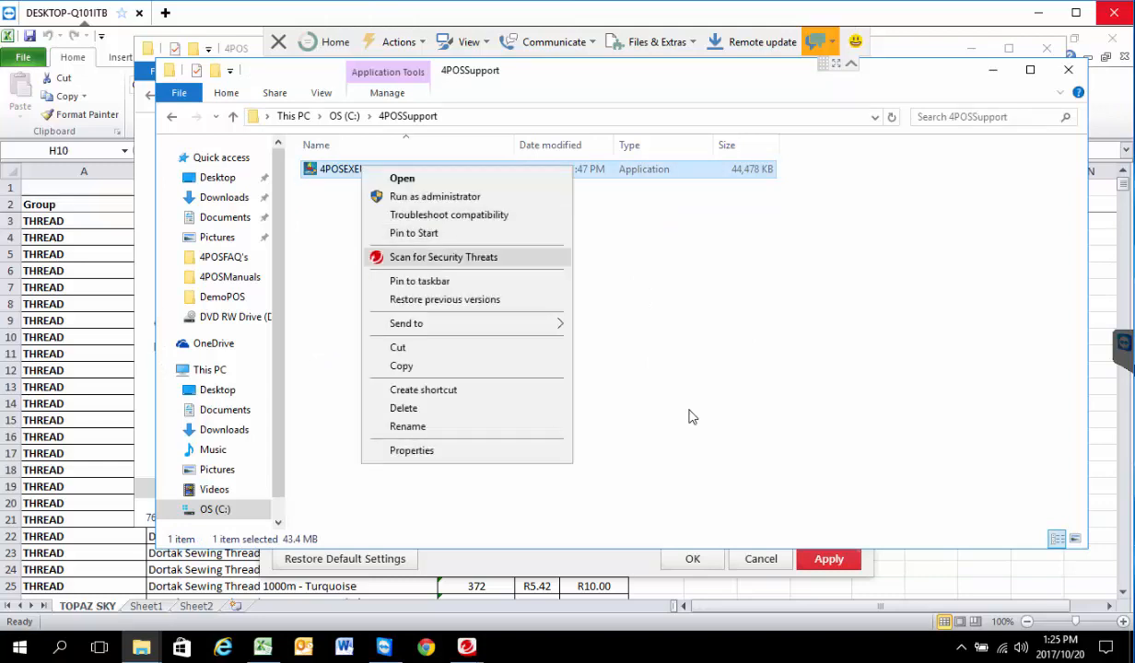
key("Return")
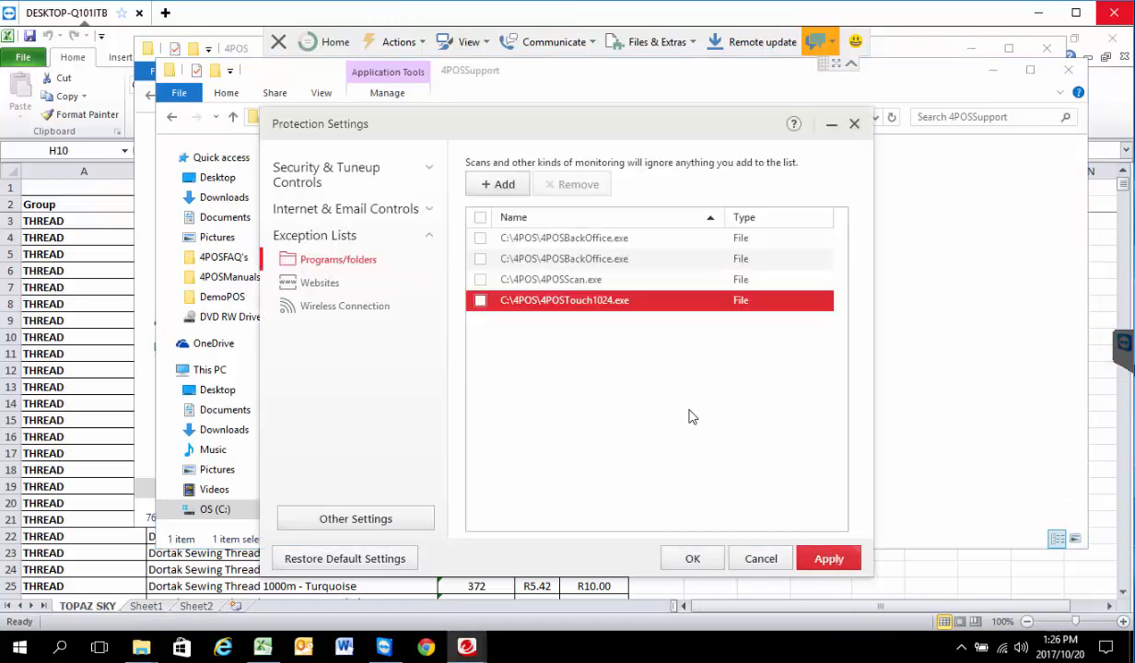
Add C:\4POSSupport\4POSEXEUpgrades.exe to Trend Micro's programs/folders exception list and minimize the protection settings.
left_click_drag(649, 131, 753, 236)
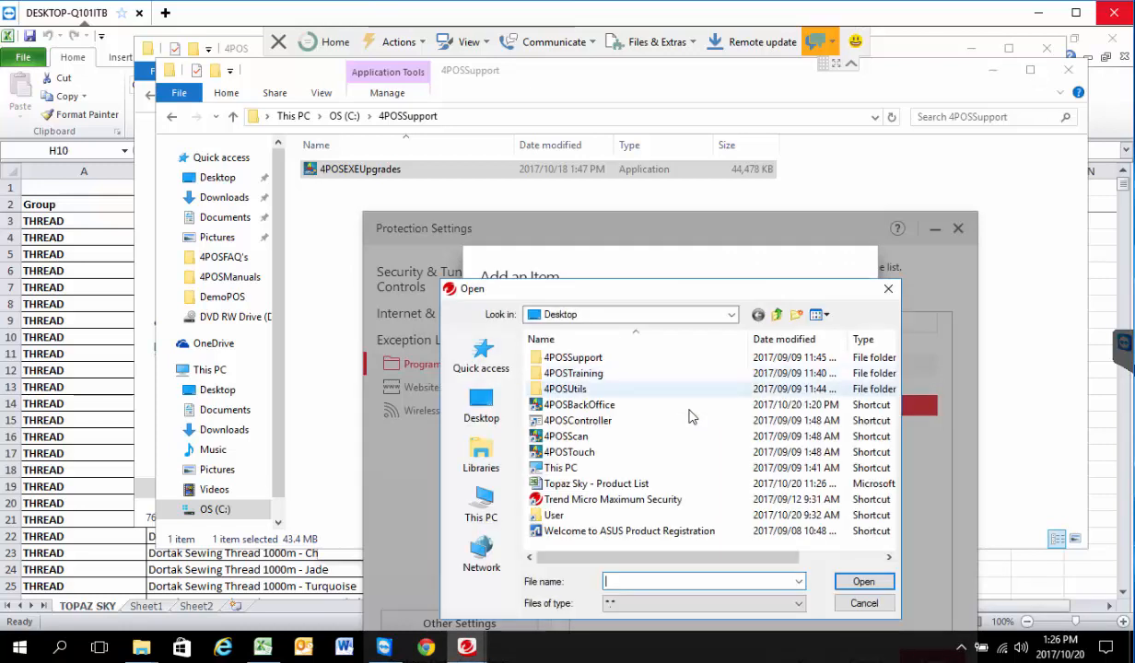
left_click(731, 315)
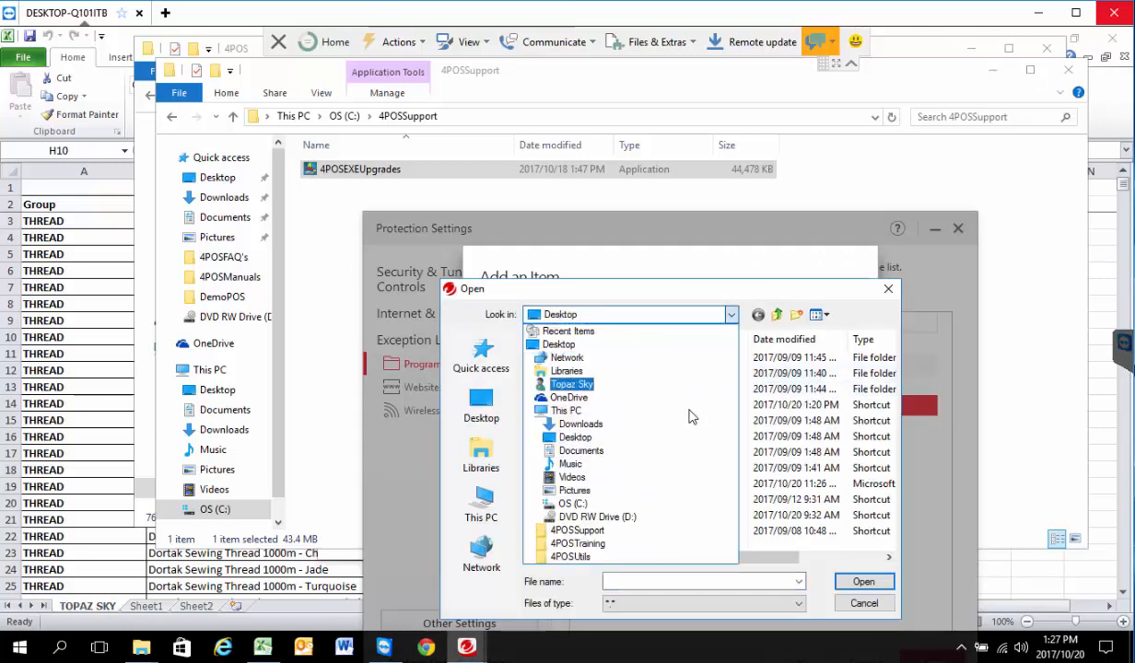
key("Up")
key("Return")
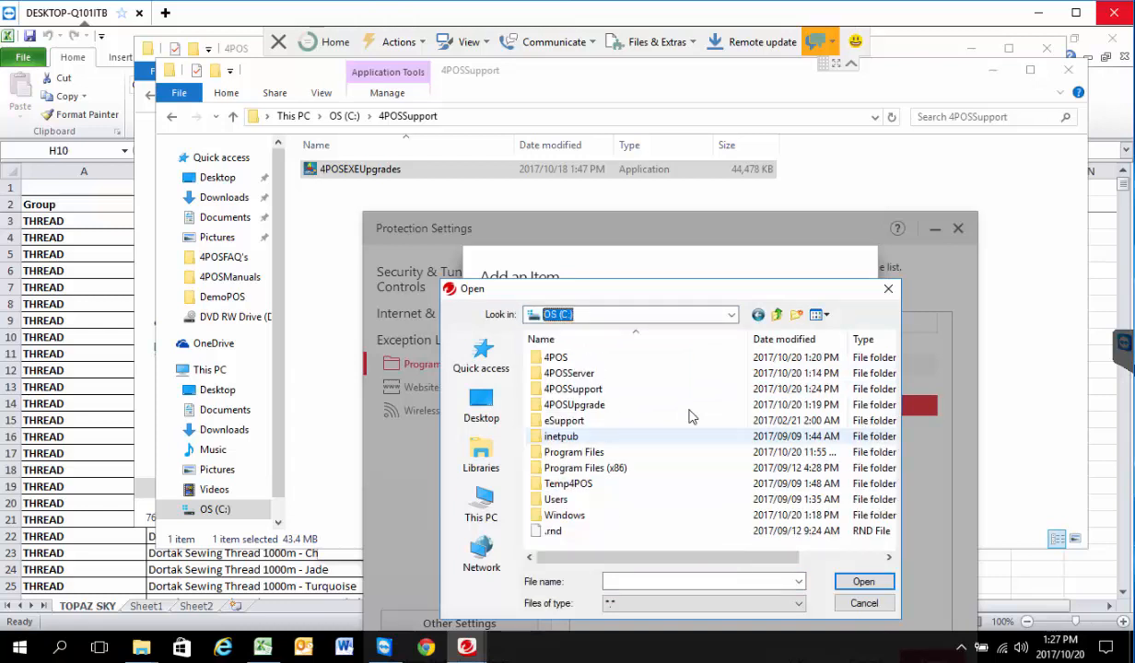
double_click(573, 389)
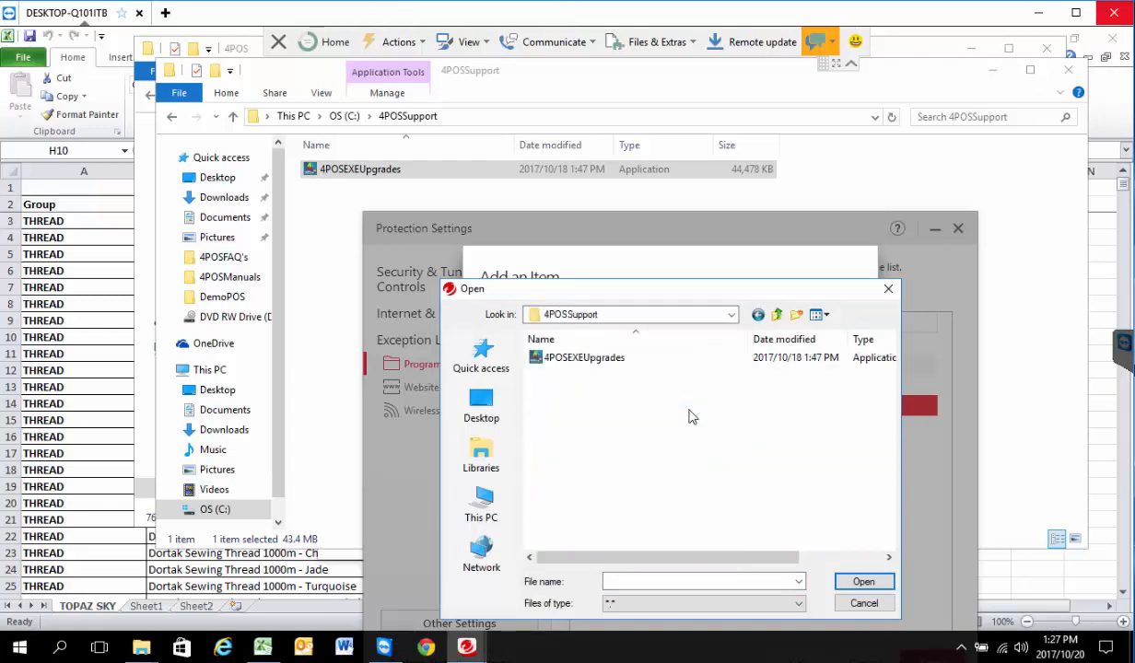
double_click(584, 357)
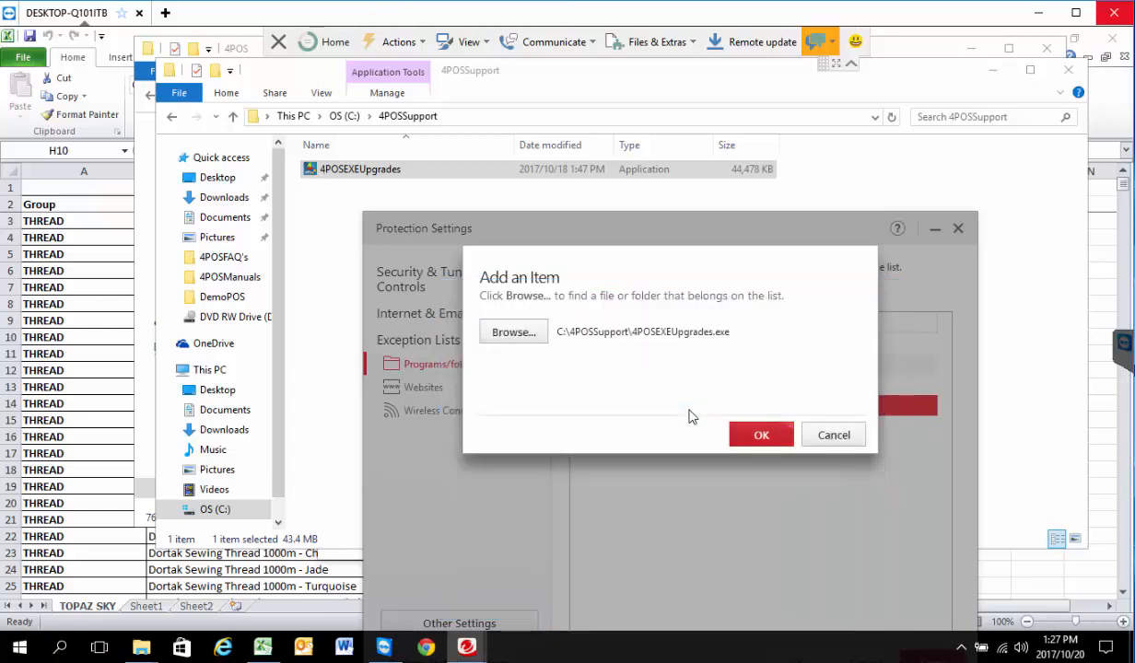
key("Return")
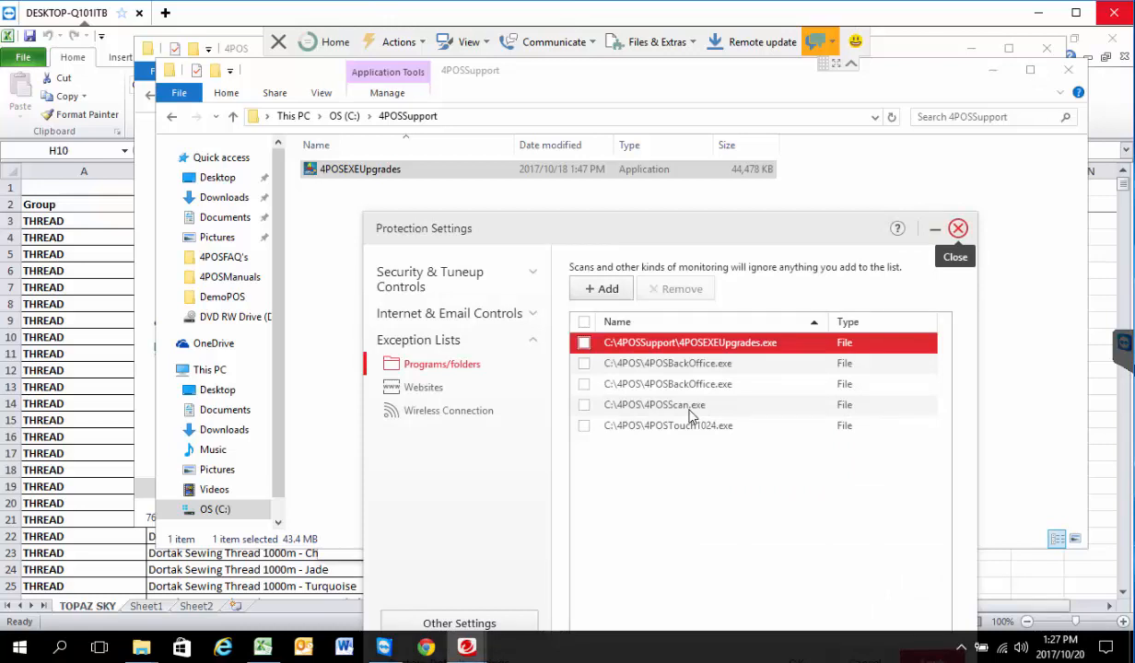
left_click(935, 228)
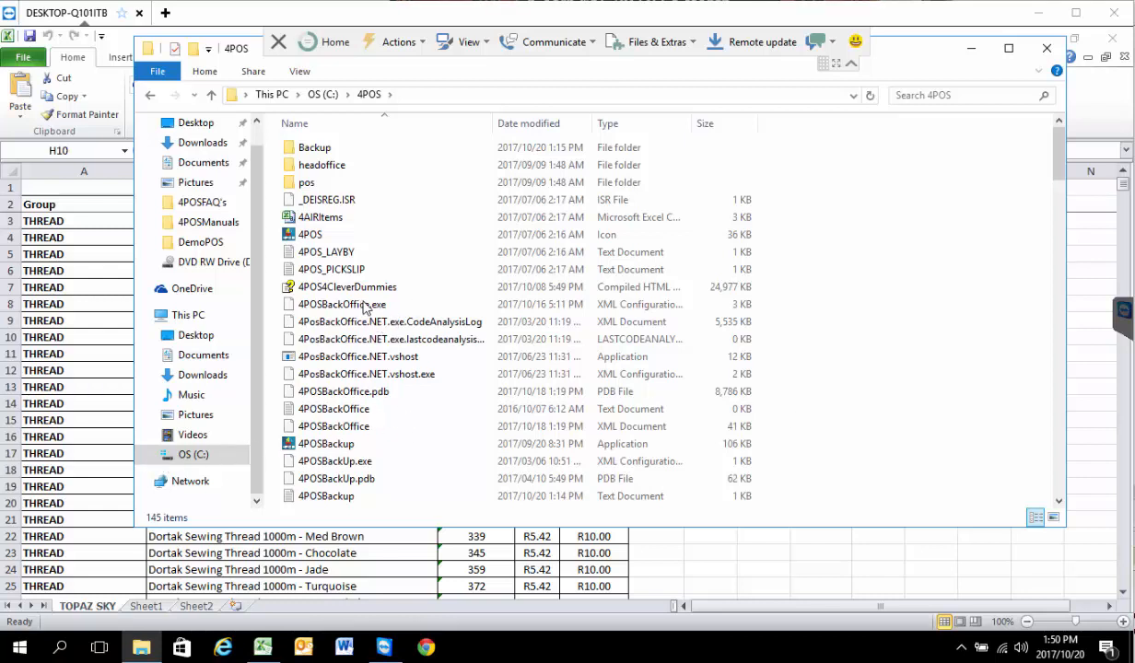
Browse from the C:\4POS folder to C:\4POSSupport and run the 4POSEXEUpgrades application.
left_click(342, 307)
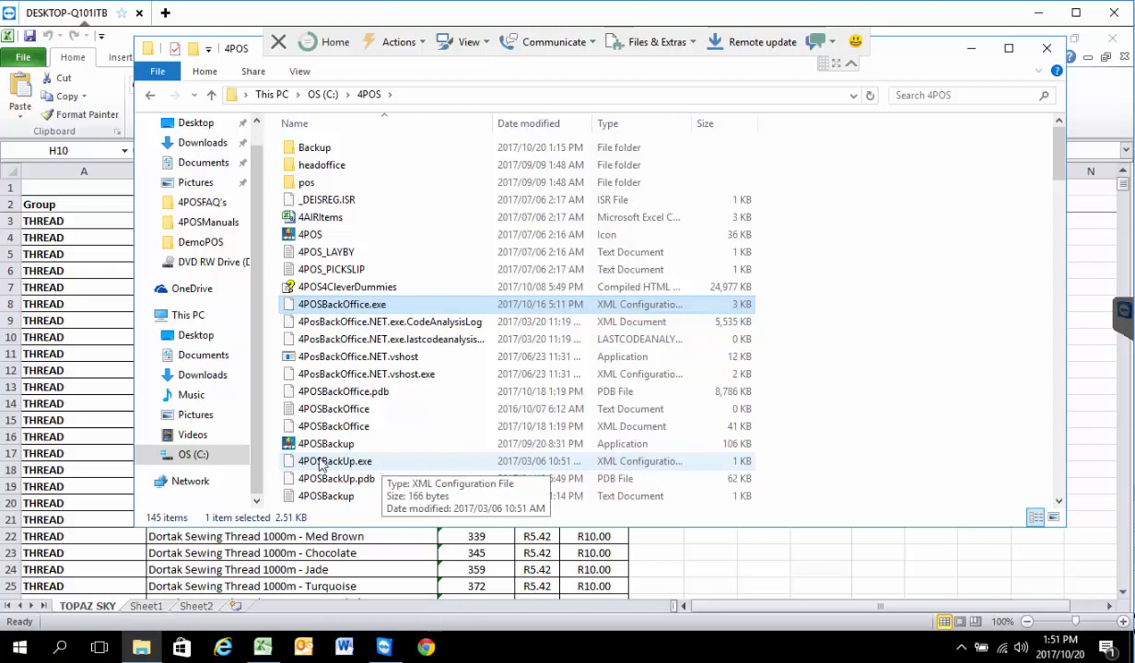
left_click(145, 455)
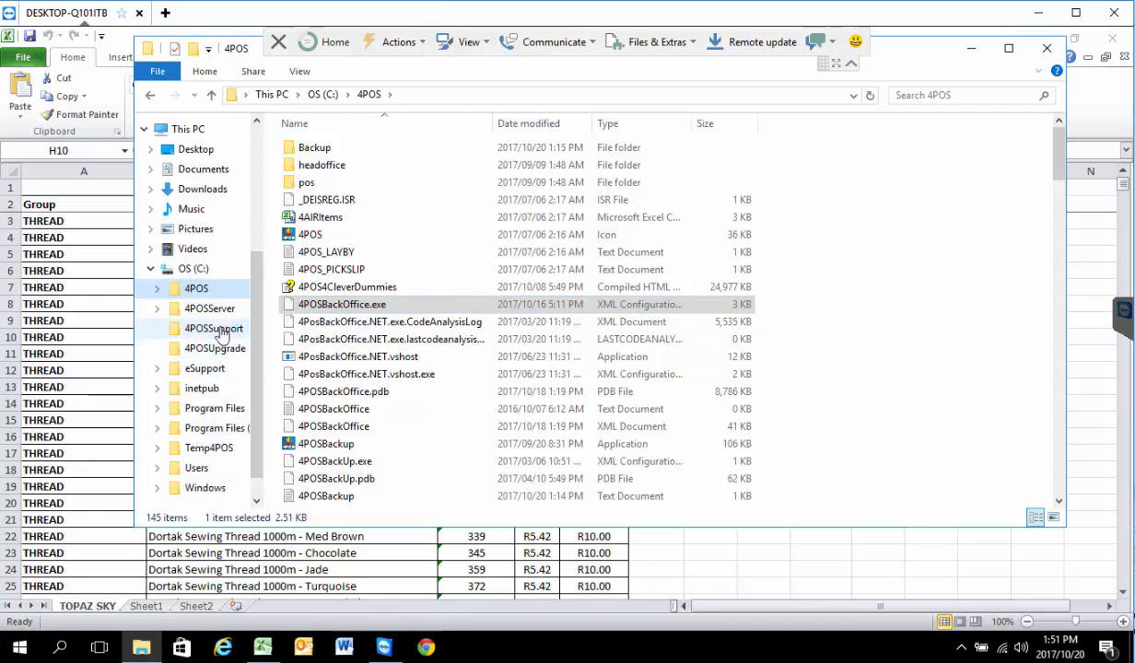
left_click(212, 332)
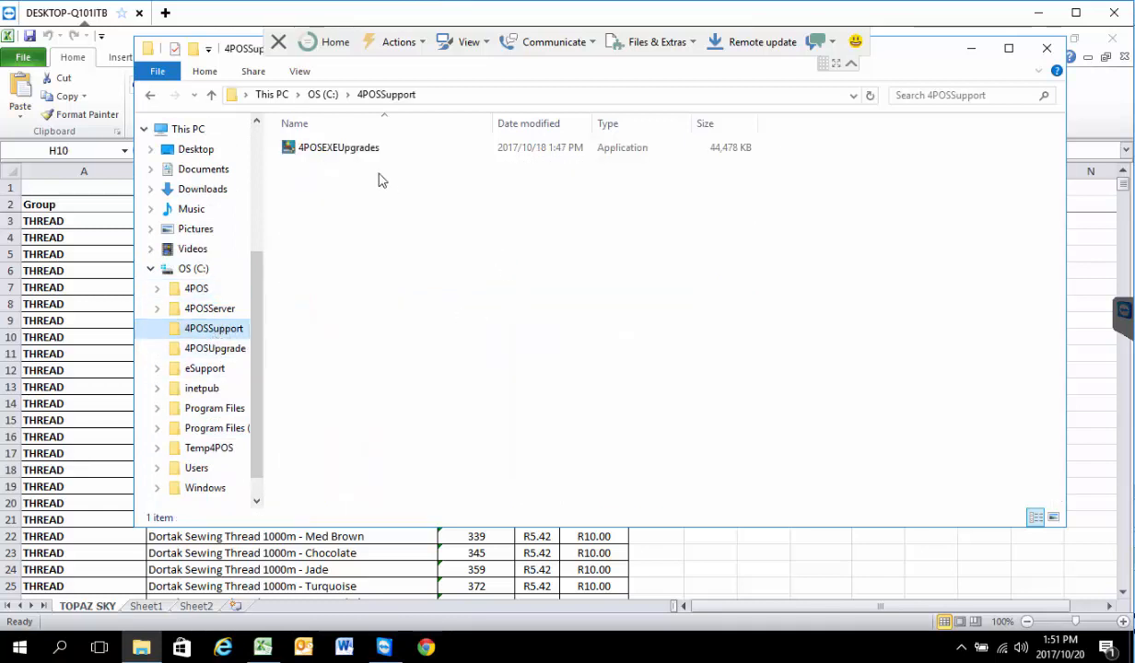
double_click(327, 150)
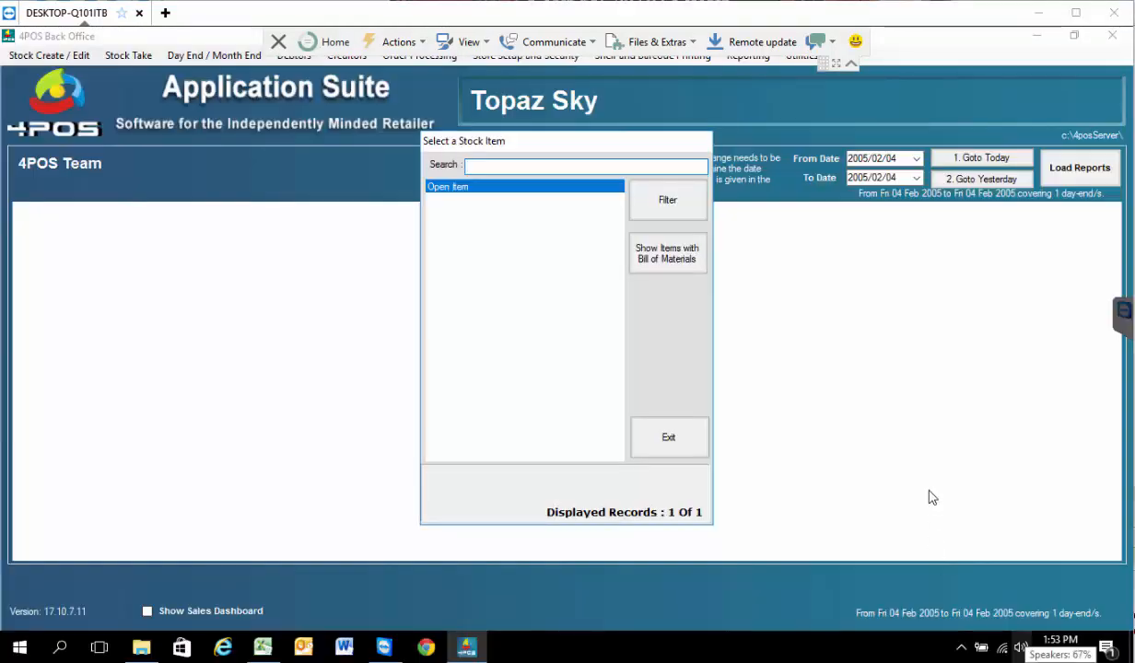
Exit the Back Office stock item selection and inspect the application files in C:\4POS, sorted by type.
left_click(669, 438)
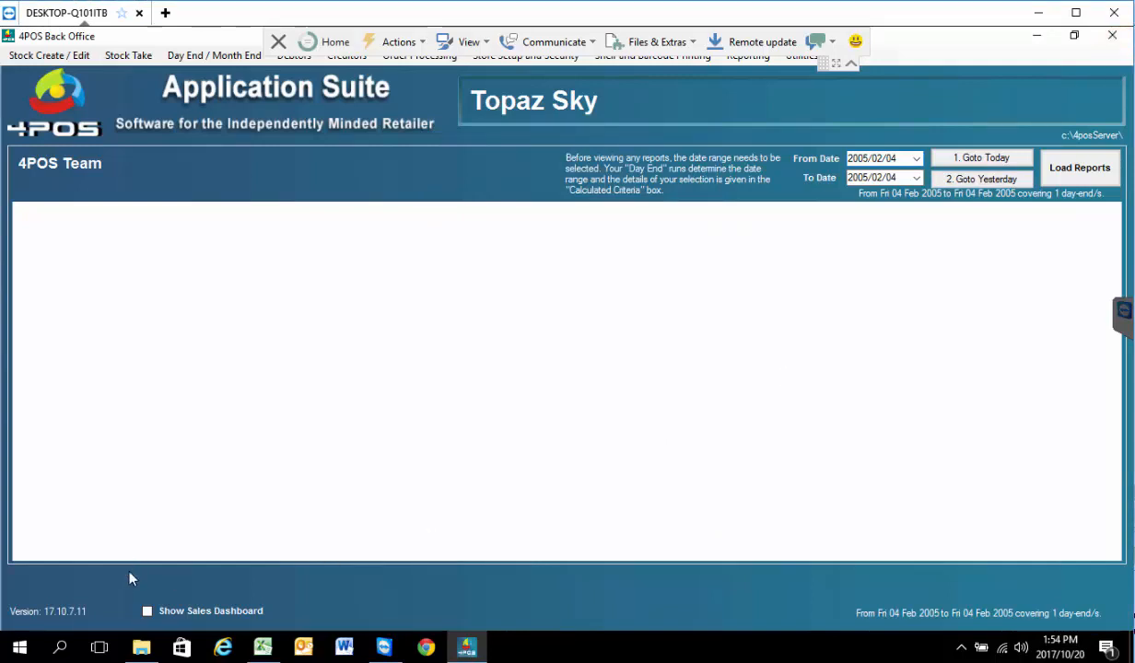
left_click(141, 648)
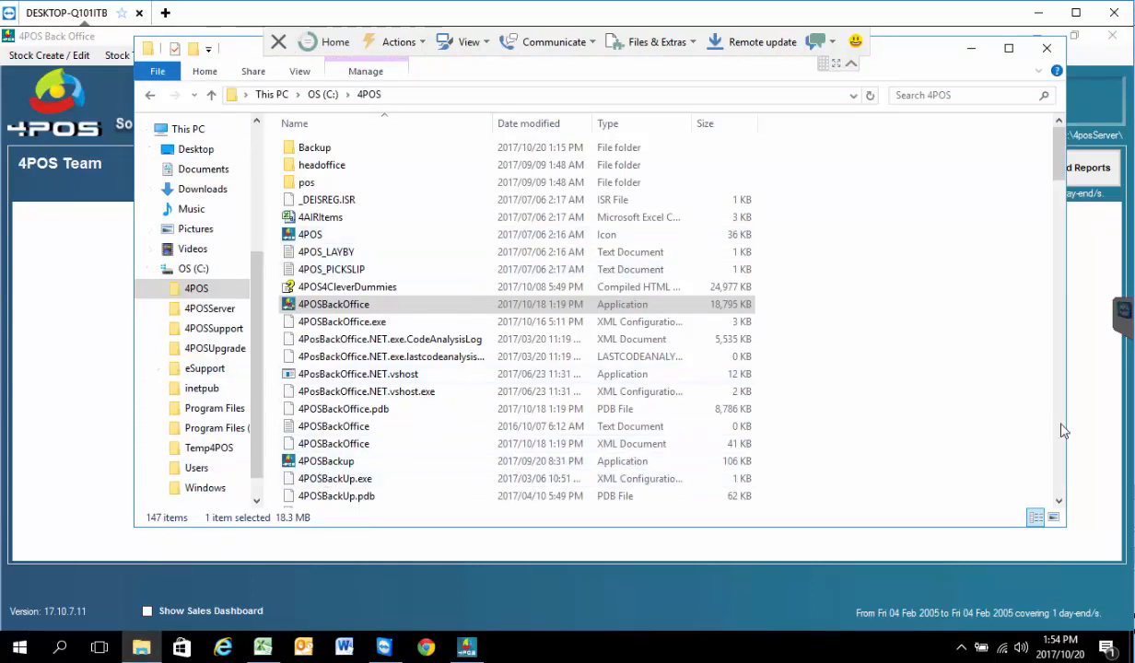
scroll(551, 424, "down", 7)
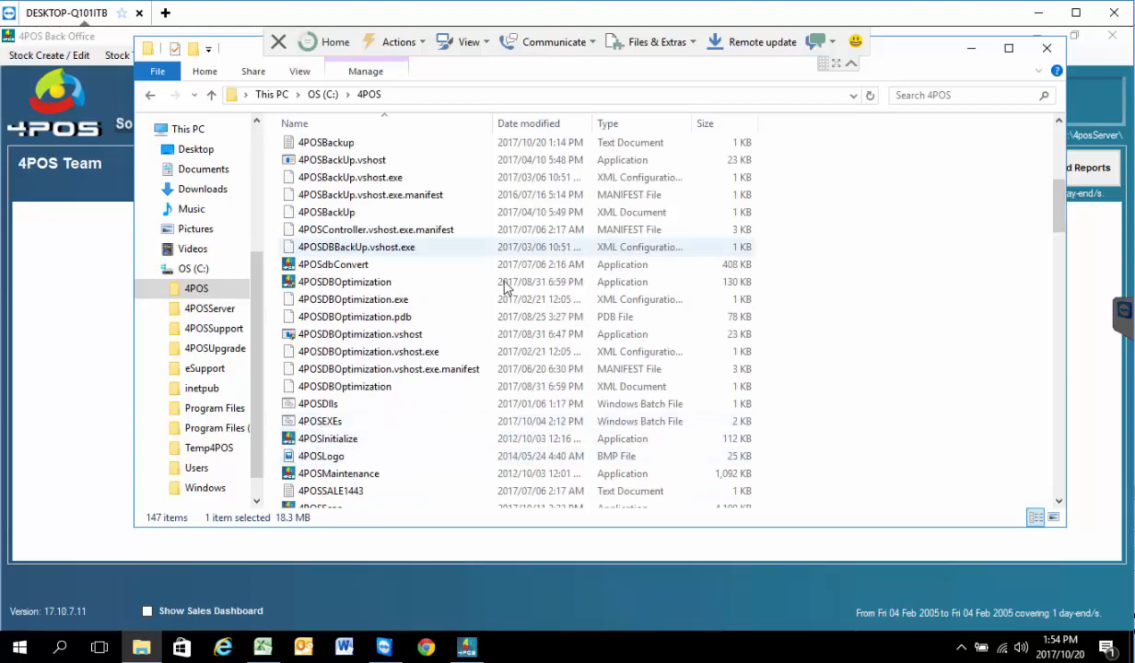
left_click(603, 124)
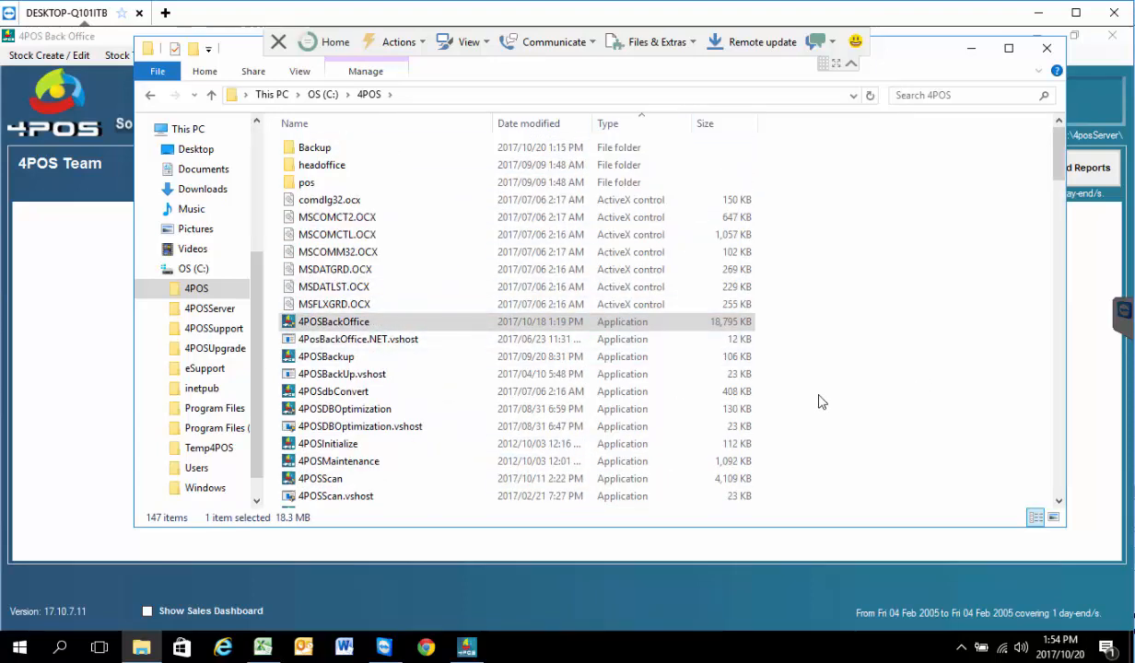
left_click(368, 444)
scroll(401, 450, "down", 2)
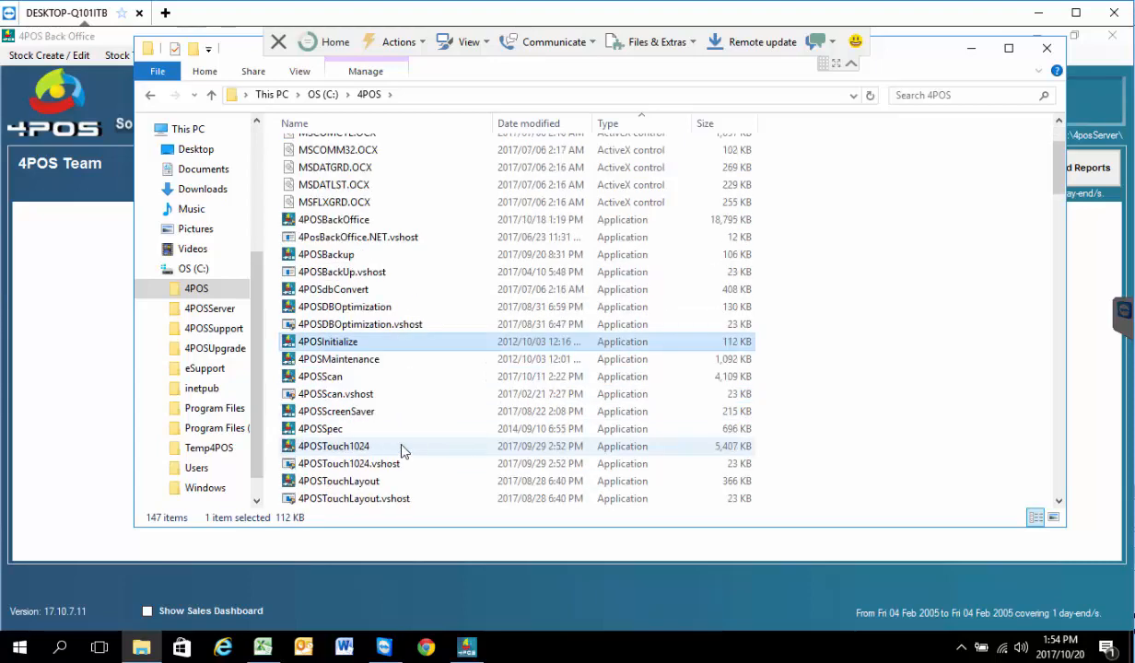
scroll(401, 451, "down", 2)
left_click(317, 449)
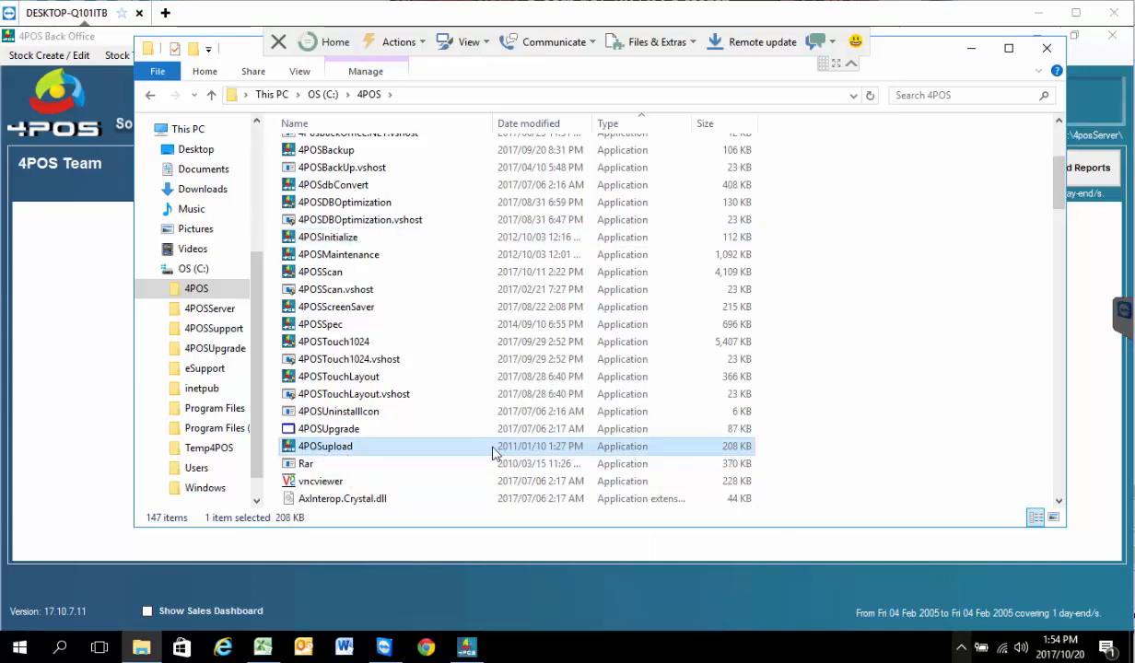
Switch to the Topaz Sky product list in Excel and delete the empty row 1 above the column headings.
left_click(267, 648)
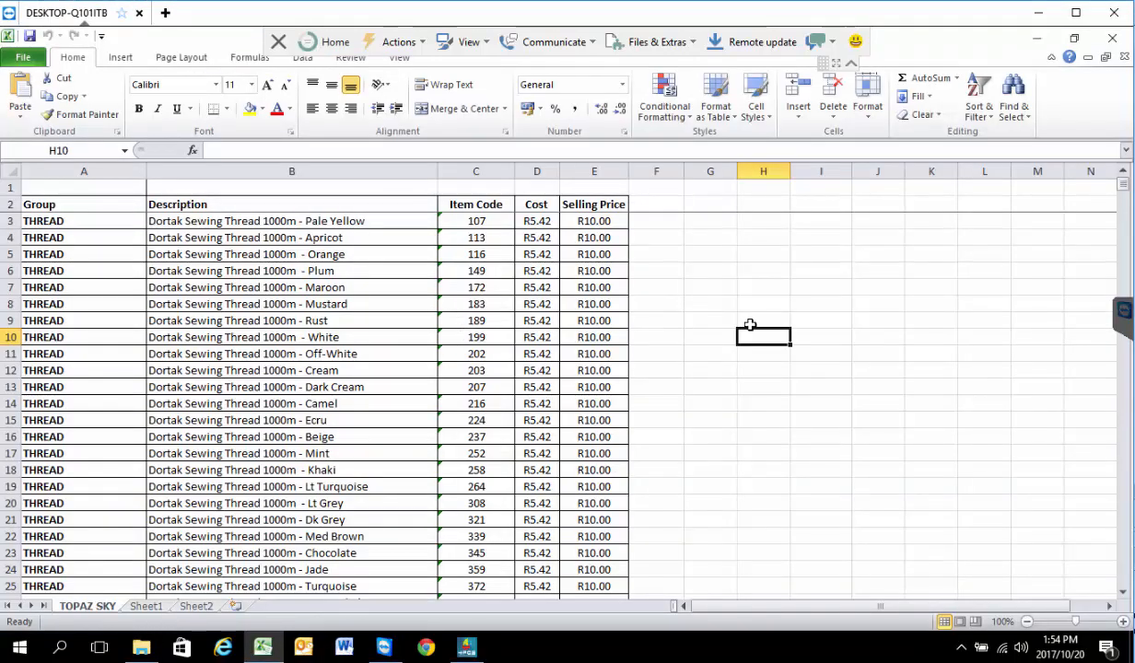
left_click(9, 186)
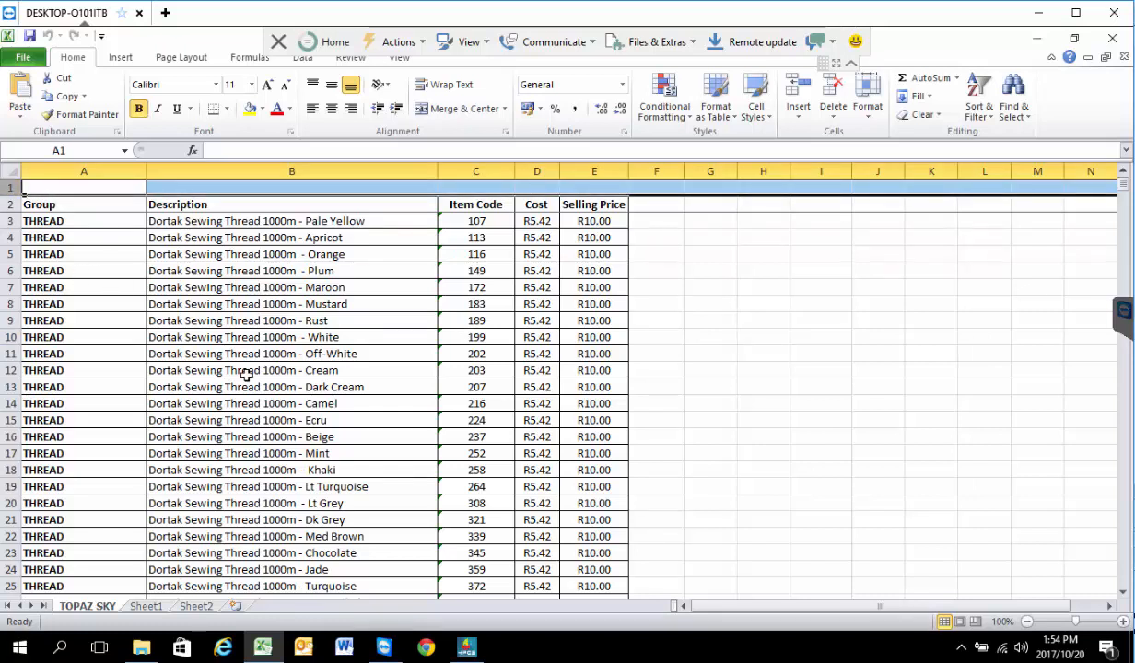
key("ctrl+minus")
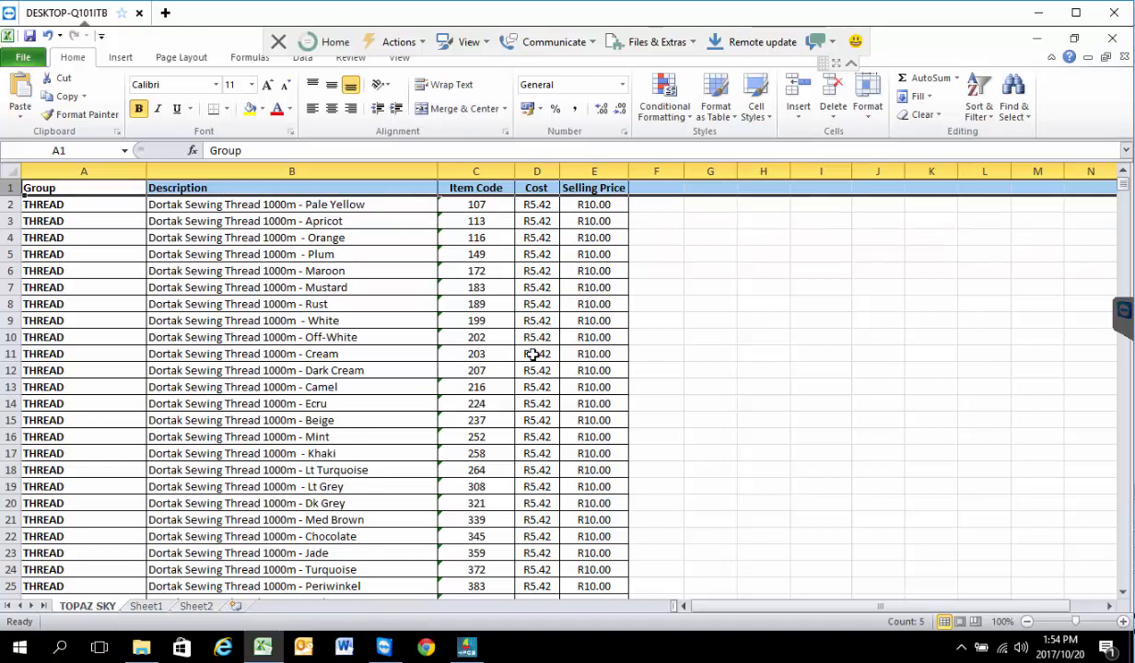
Format the Cost and Selling Price columns (D and E) as Number with 2 decimal places.
left_click(522, 286)
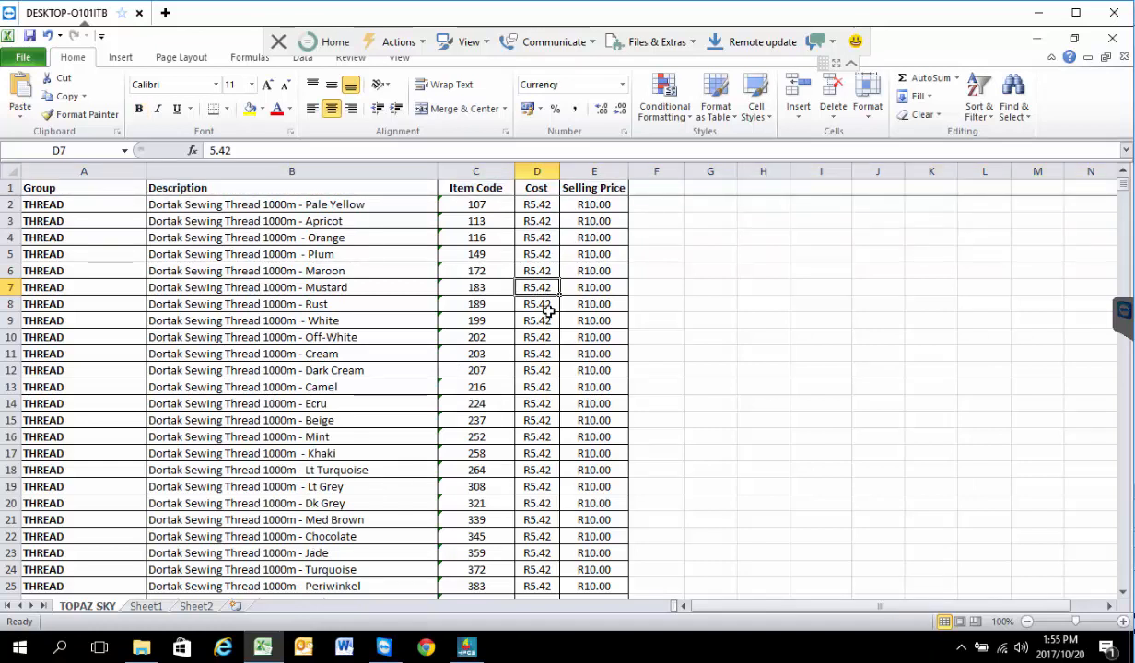
left_click(582, 205)
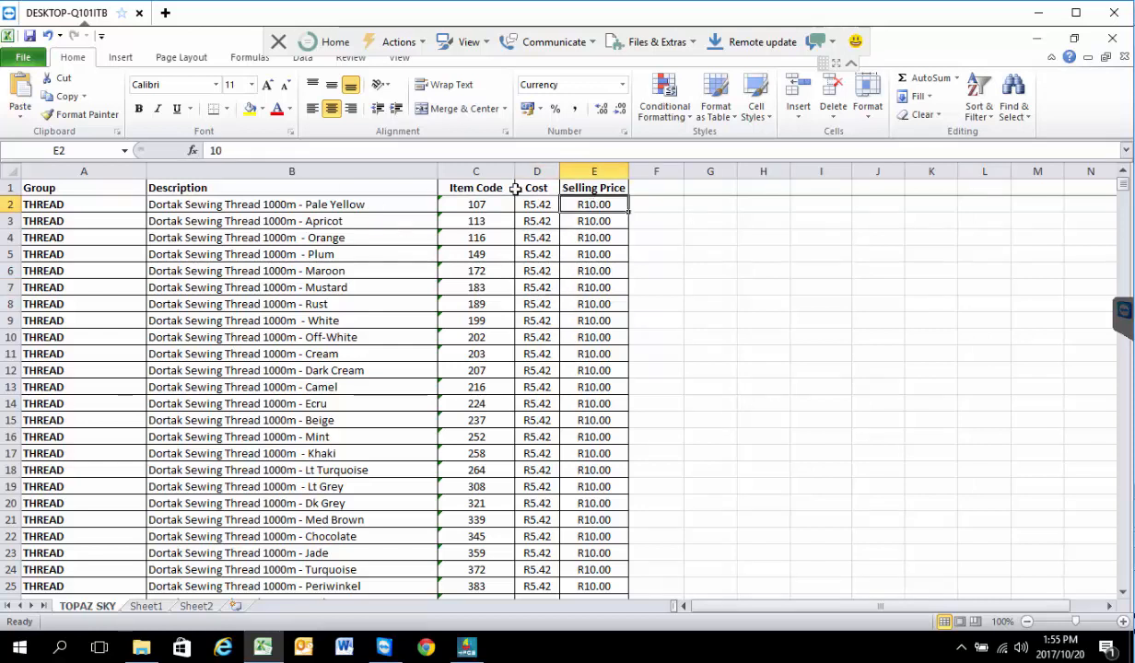
left_click_drag(537, 171, 612, 291)
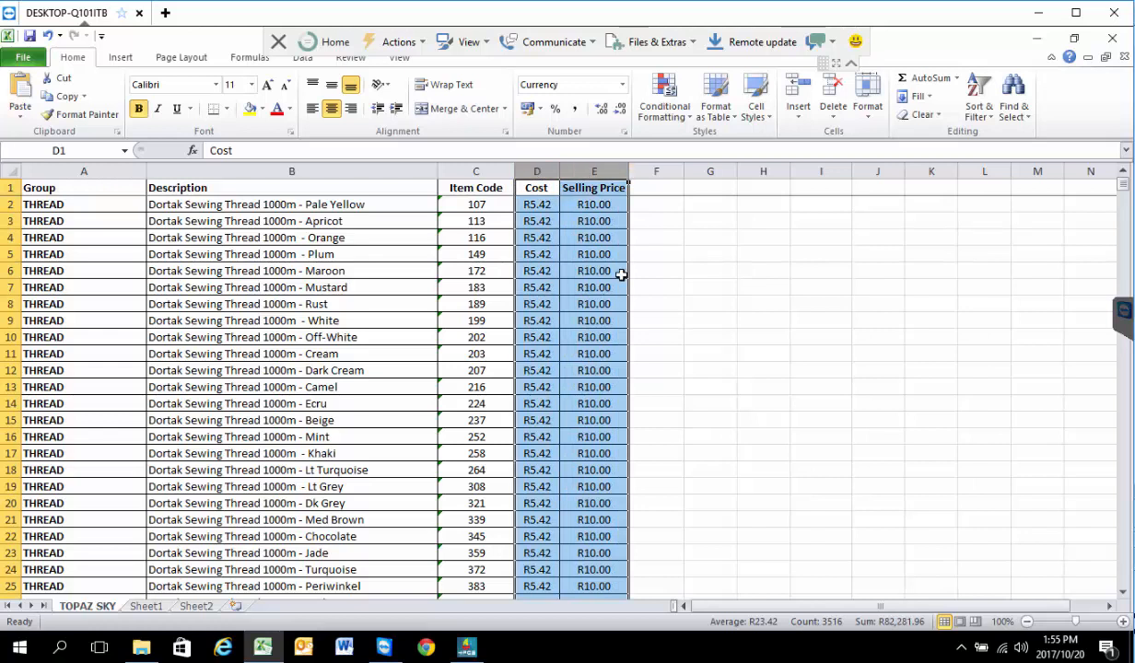
right_click(541, 168)
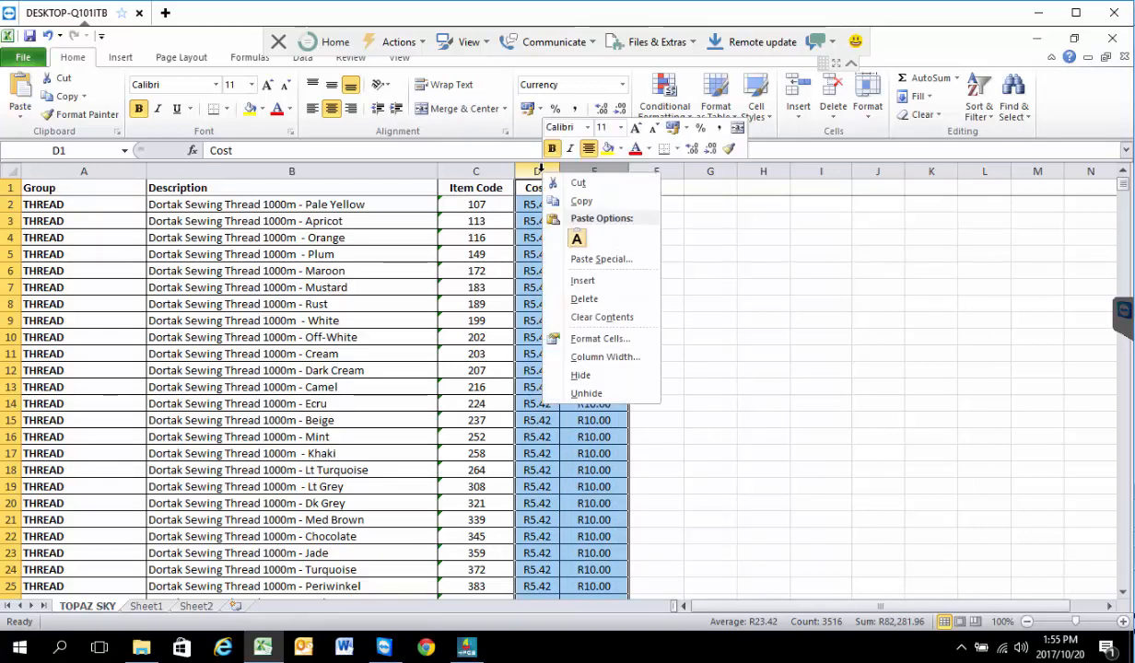
left_click(589, 338)
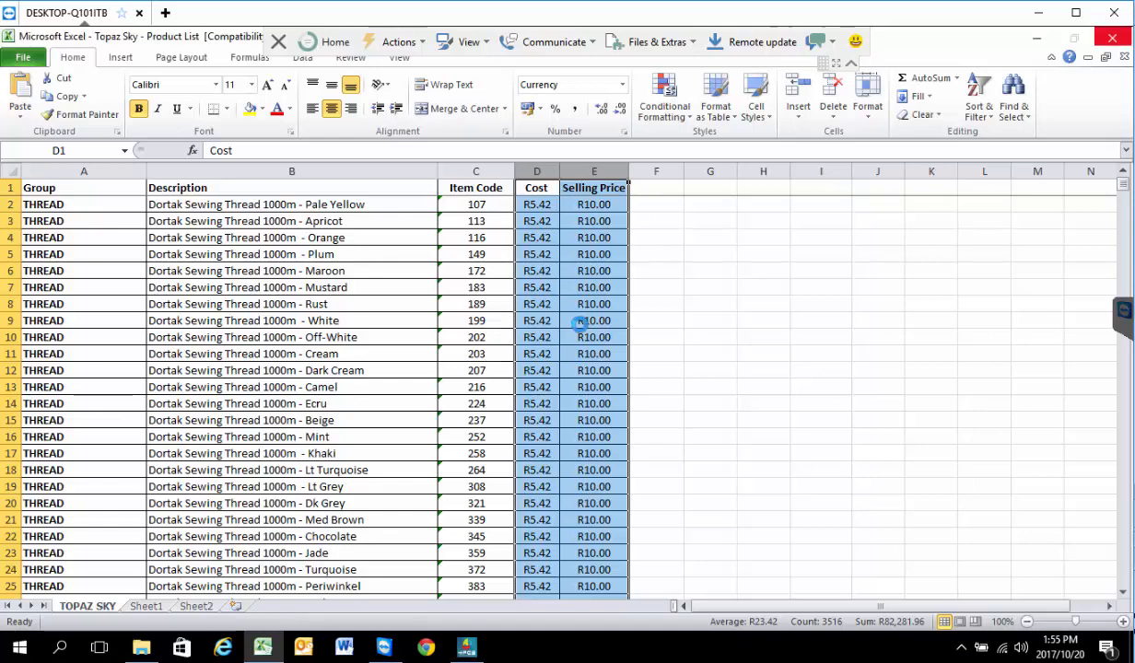
key("ctrl+1")
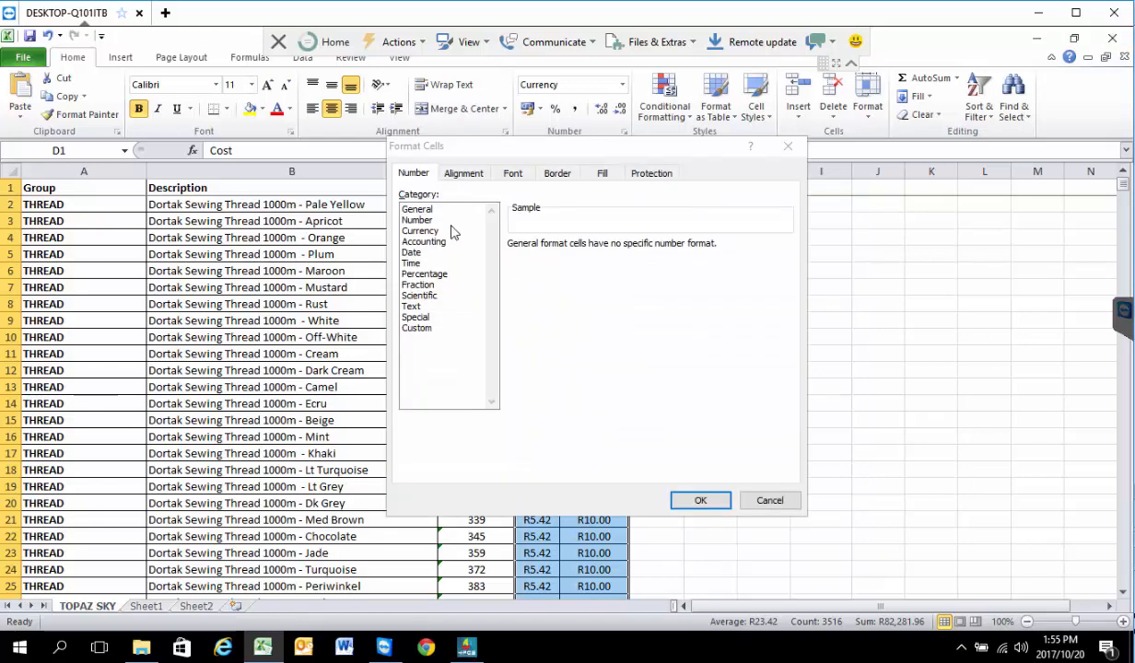
left_click(415, 220)
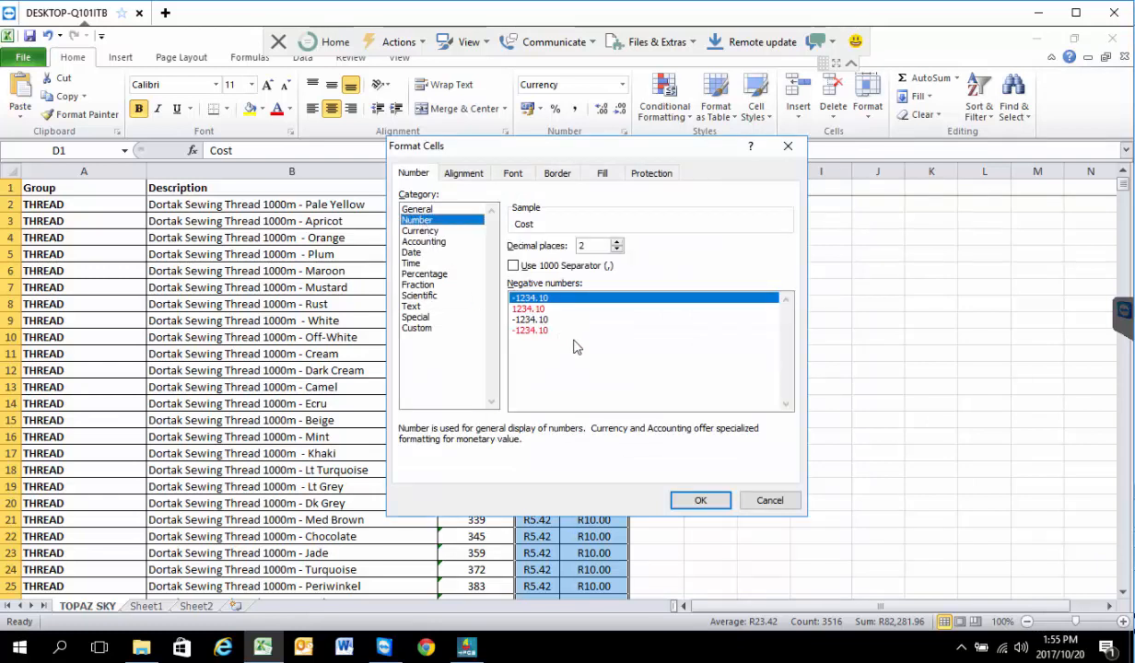
left_click(702, 502)
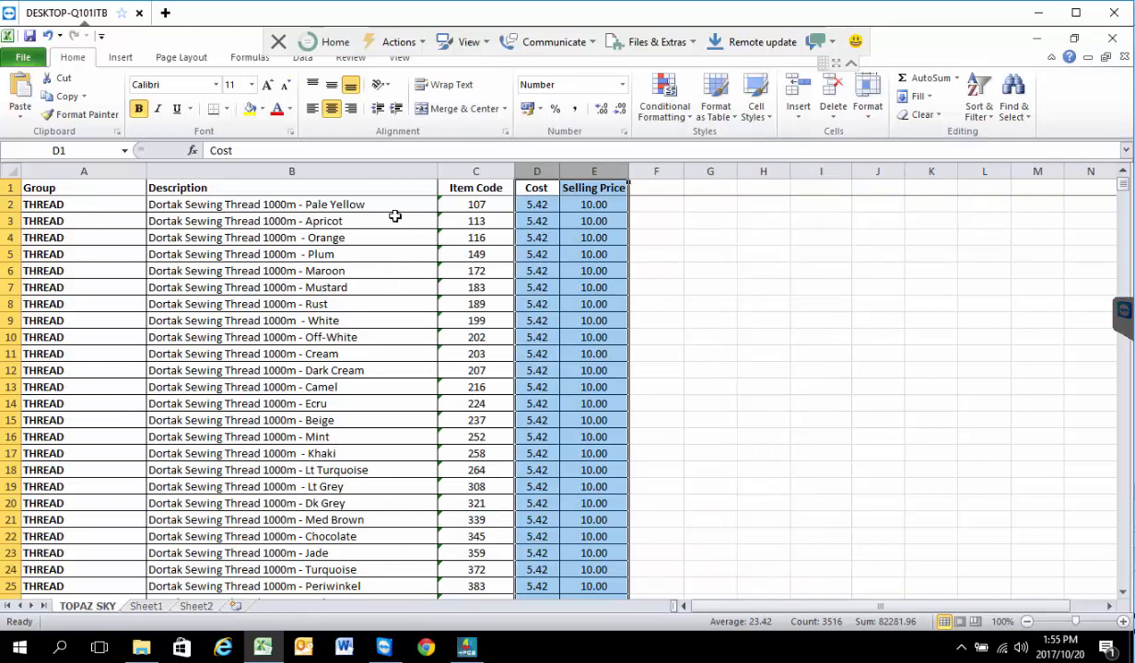
Right-align the Cost and Selling Price columns, and search the Description column for a comma.
left_click(351, 109)
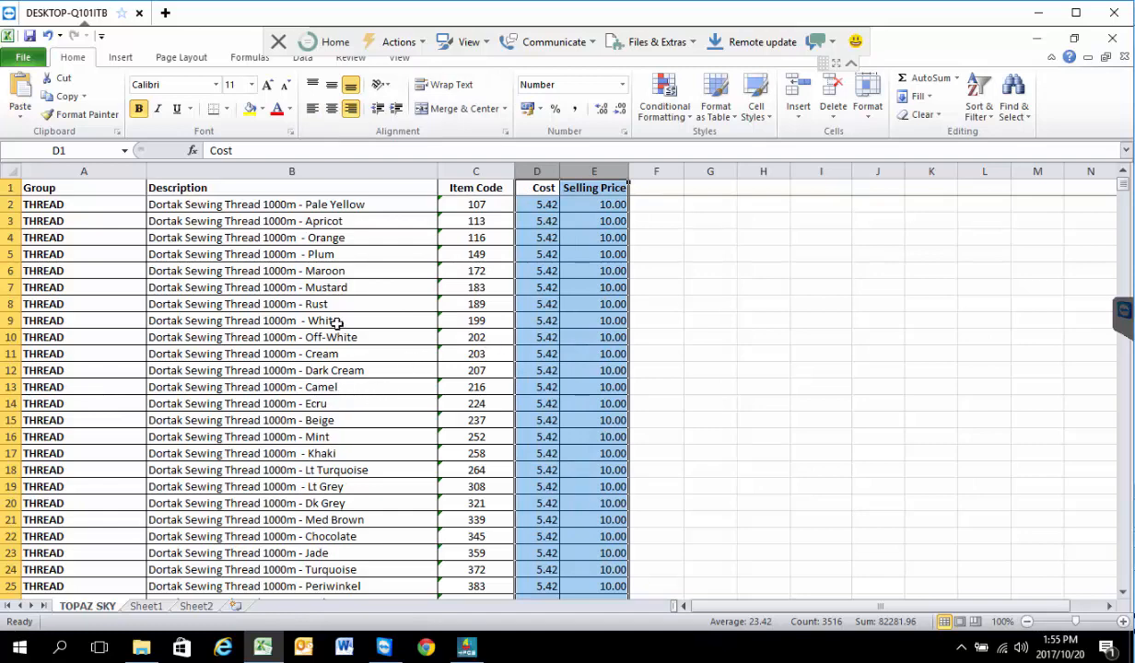
left_click(290, 171)
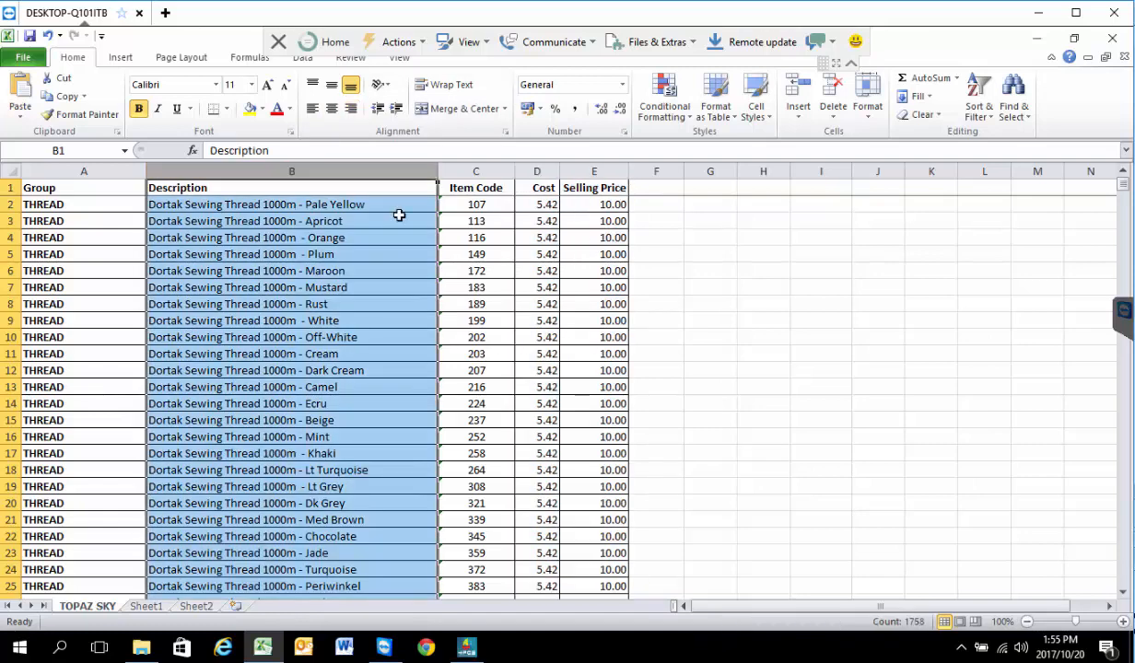
key("ctrl+f")
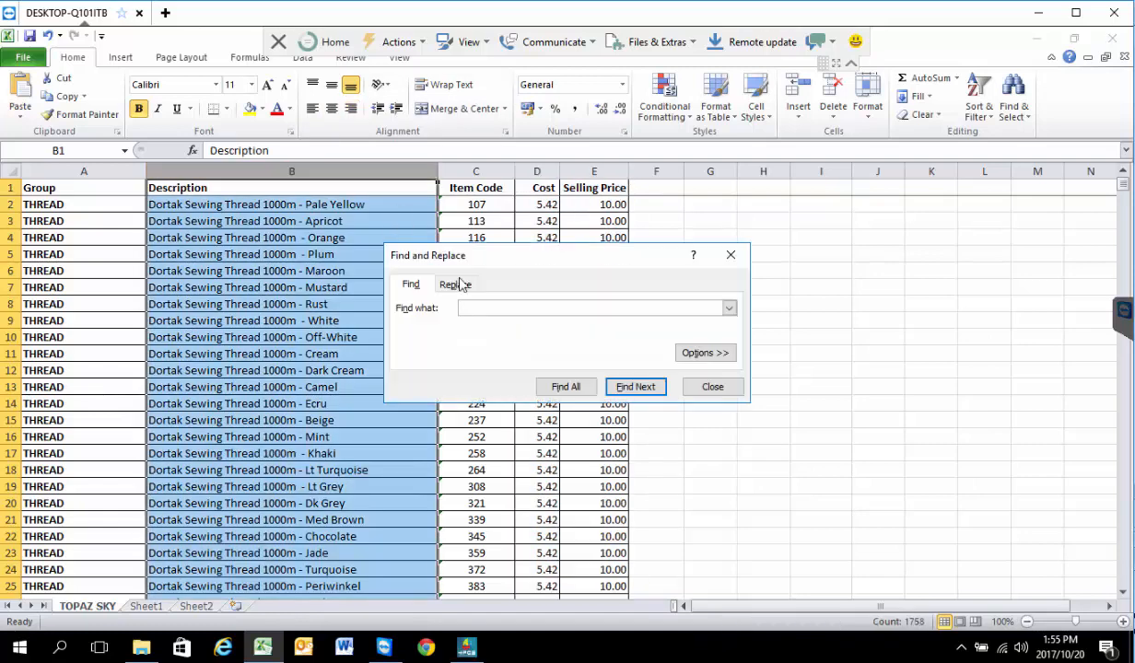
type(",")
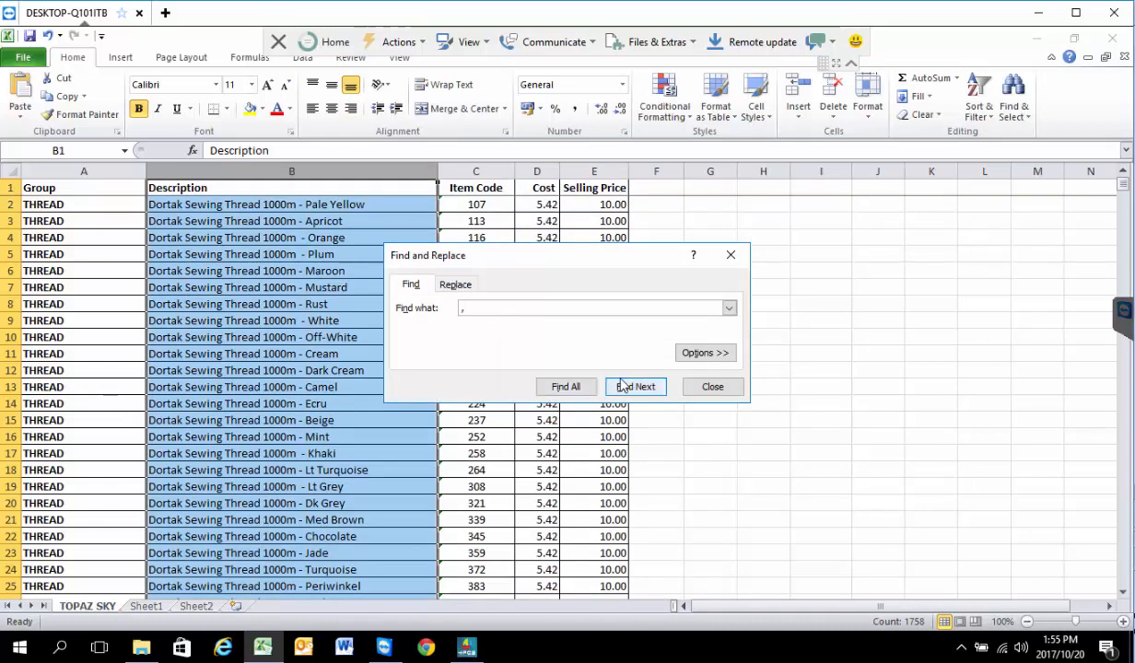
left_click(622, 386)
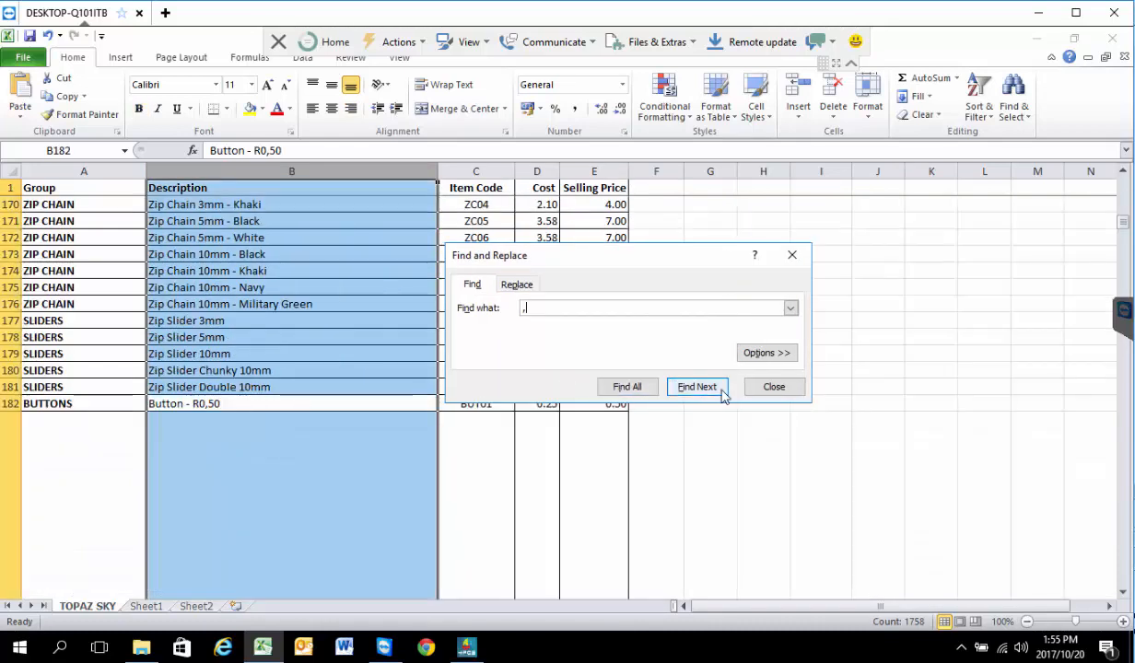
left_click(773, 387)
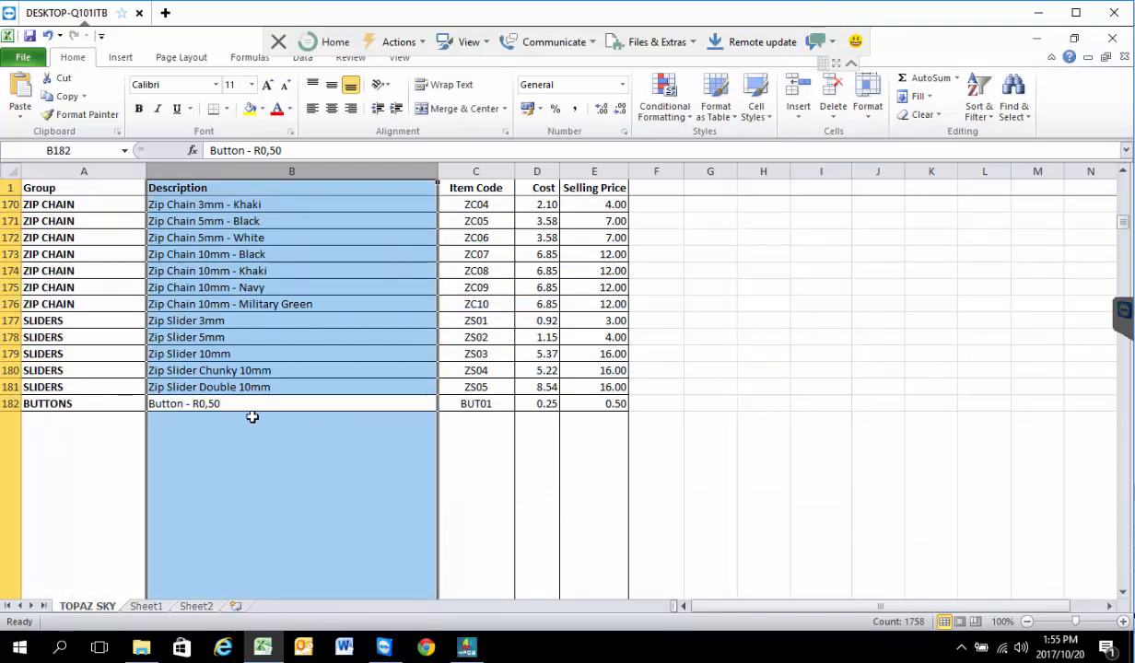
Change the BUTTONS description in cell B182 to "Button - R0.50".
left_click(329, 406)
double_click(335, 396)
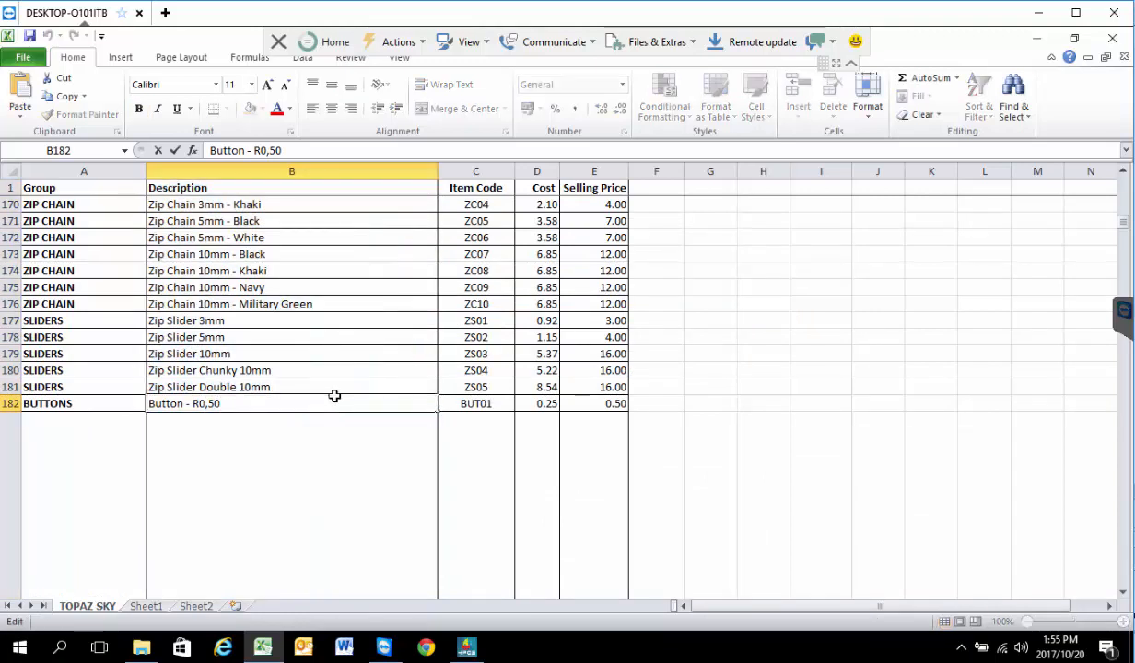
key("Delete")
type(".")
left_click(353, 365)
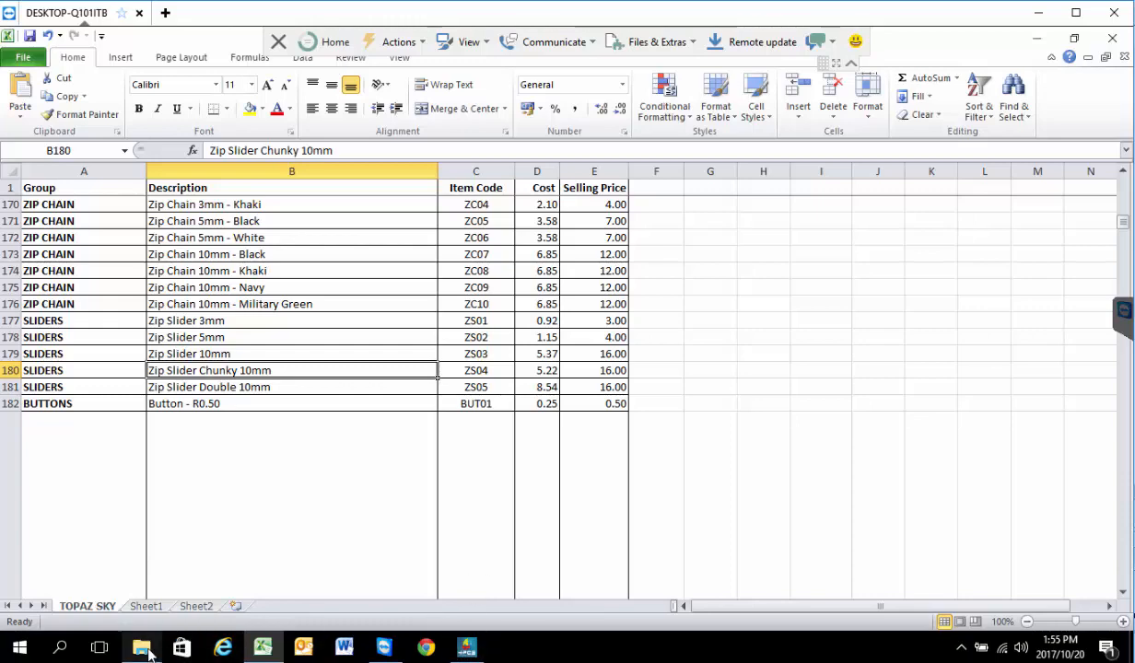
Switch to File Explorer and duplicate the 6,280 KB pricing database within the C:\4POSServer folder.
mouse_move(148, 653)
left_click(166, 613)
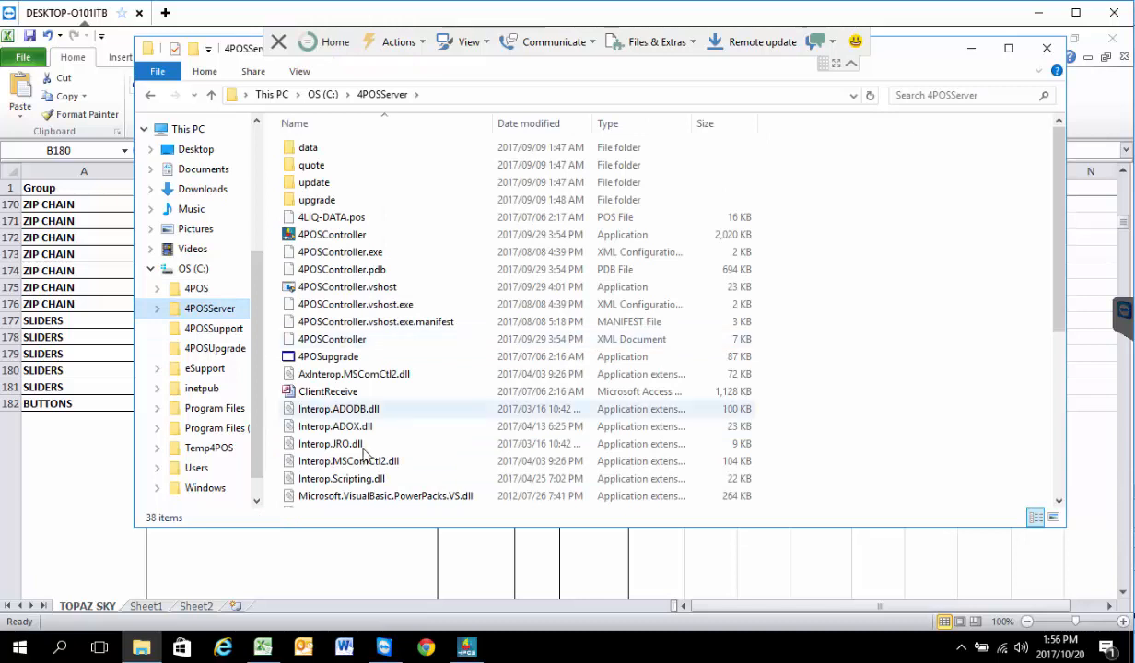
left_click(343, 411)
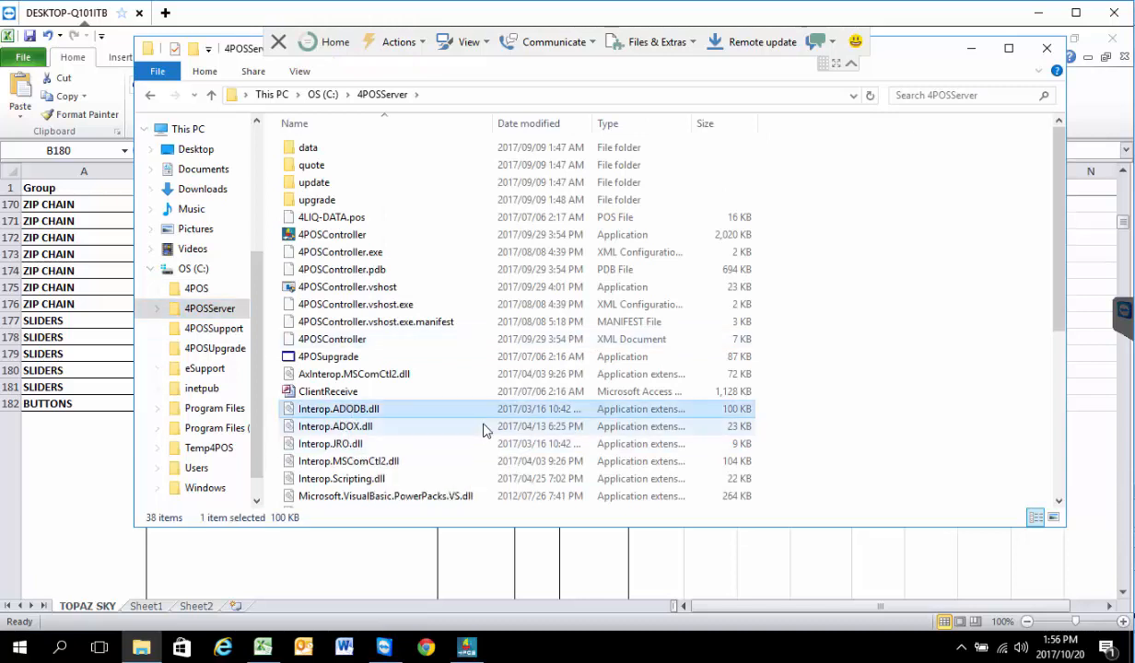
key("p")
left_click(330, 260)
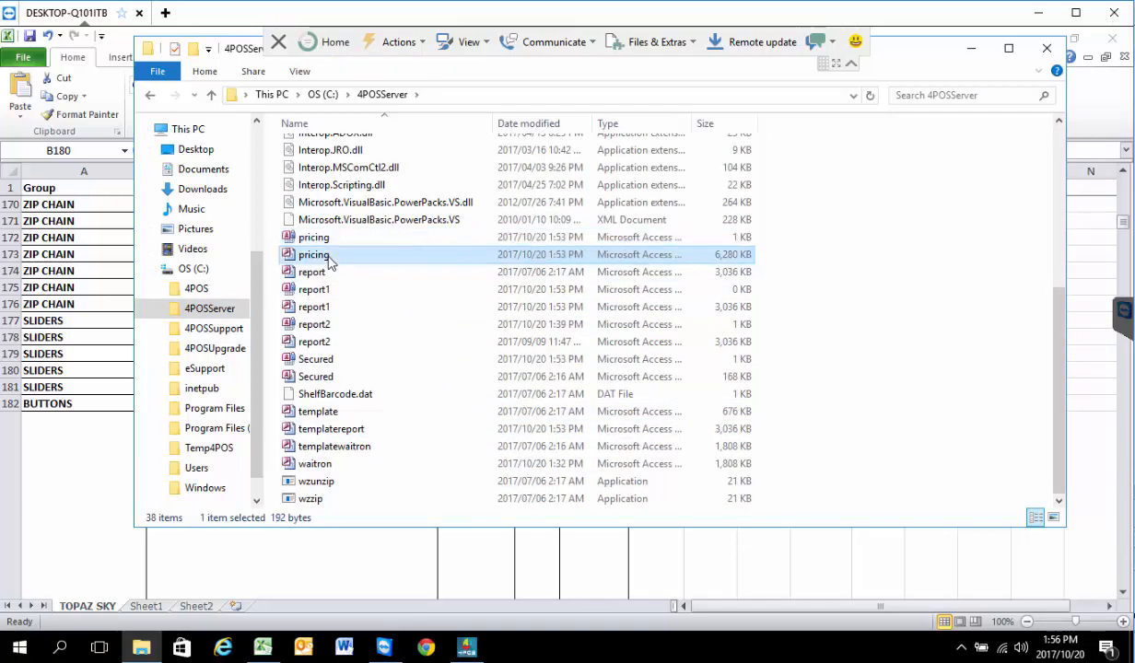
right_click(315, 249)
left_click(362, 389)
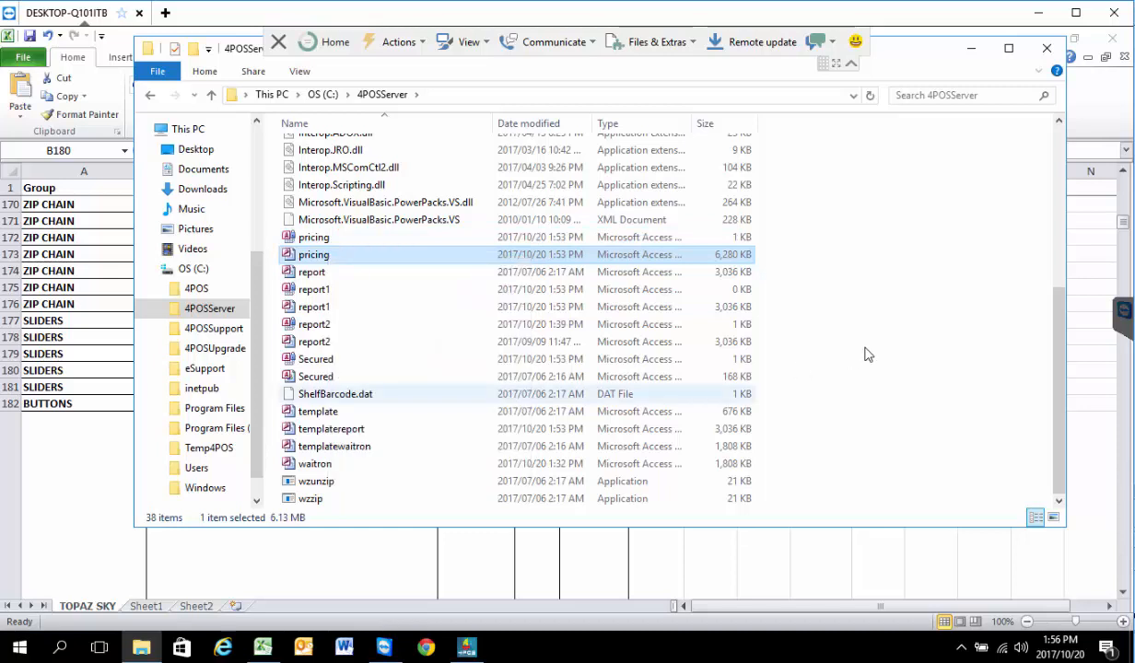
right_click(882, 340)
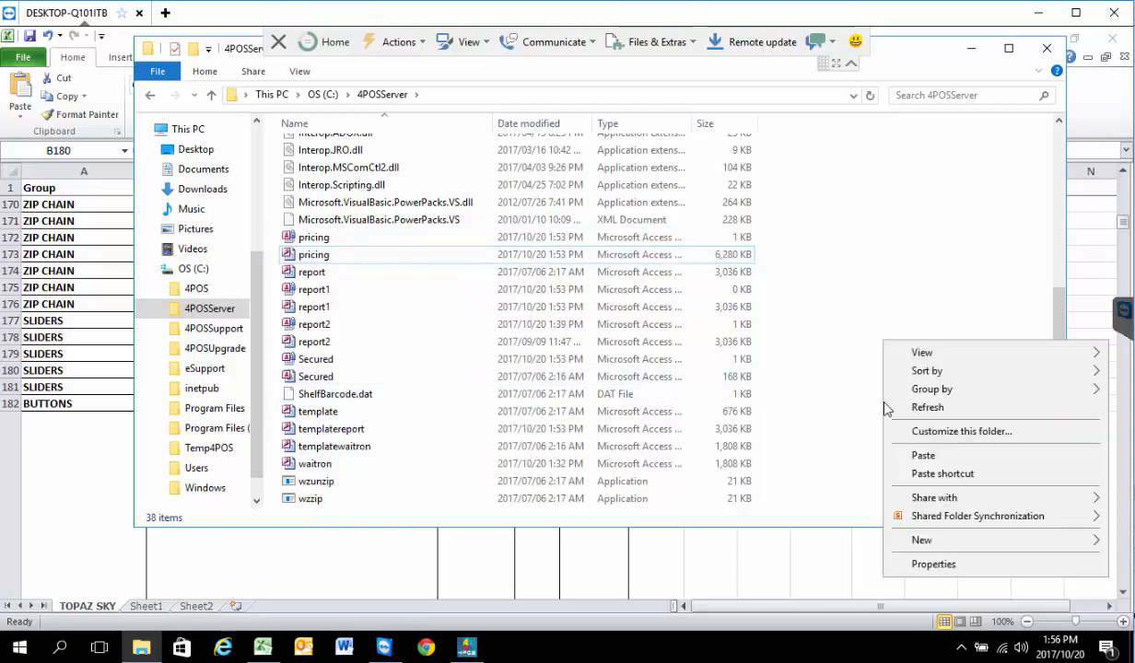
left_click(930, 455)
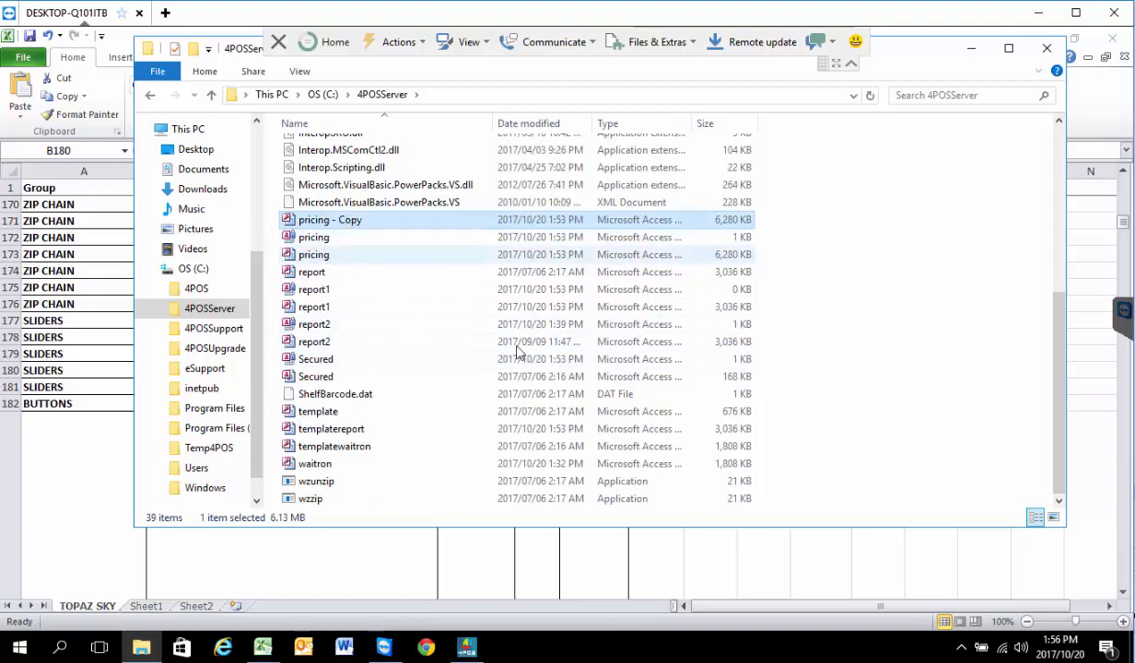
Switch back to the Topaz Sky product list in Excel and left-align the Item Code column.
left_click(275, 643)
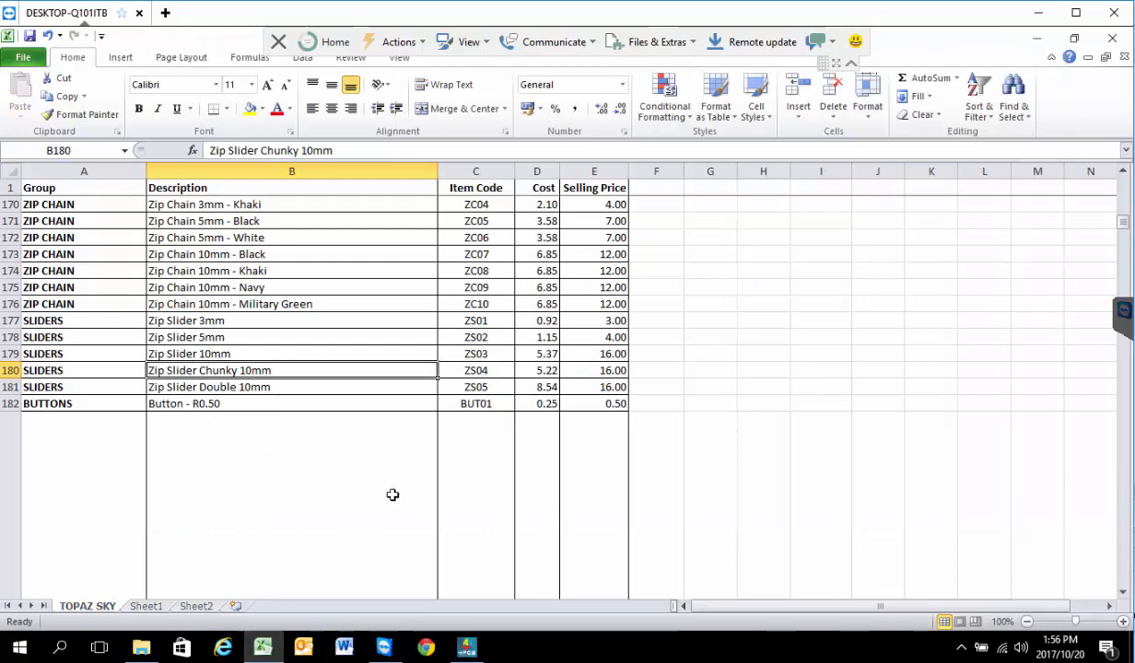
scroll(392, 494, "up", 20)
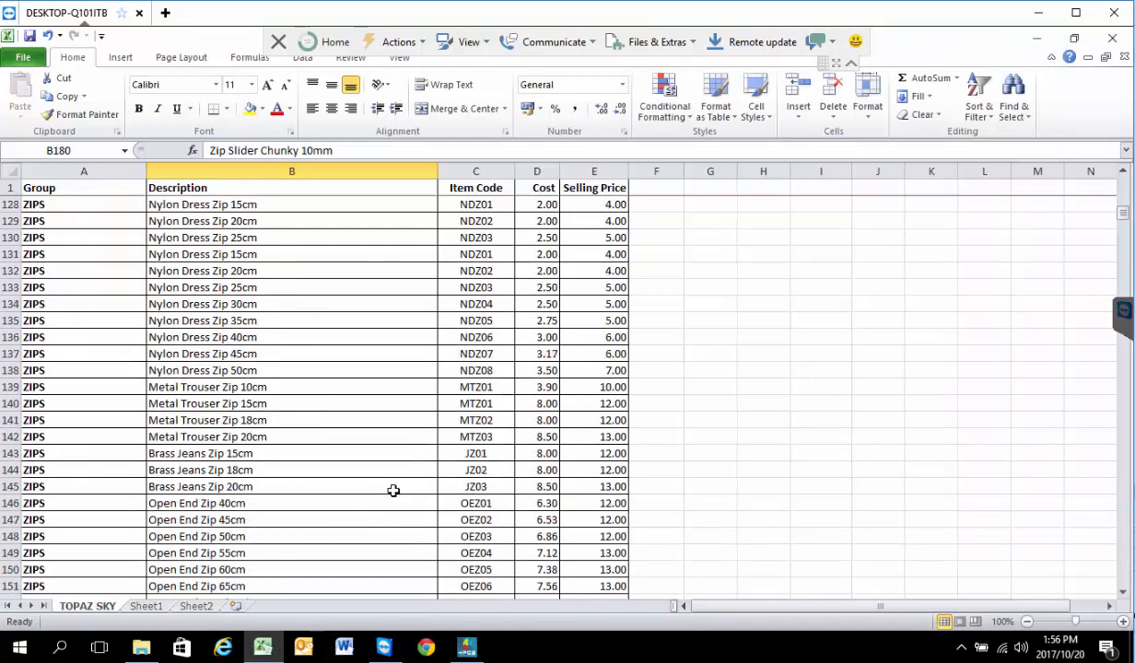
scroll(392, 491, "up", 6)
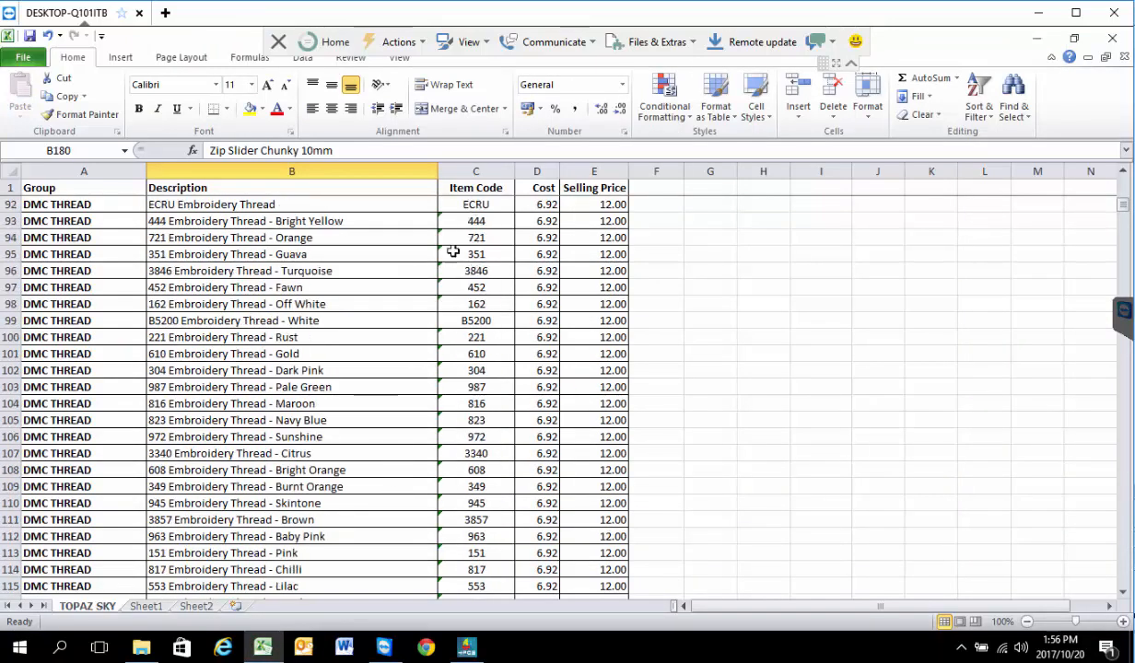
left_click(475, 177)
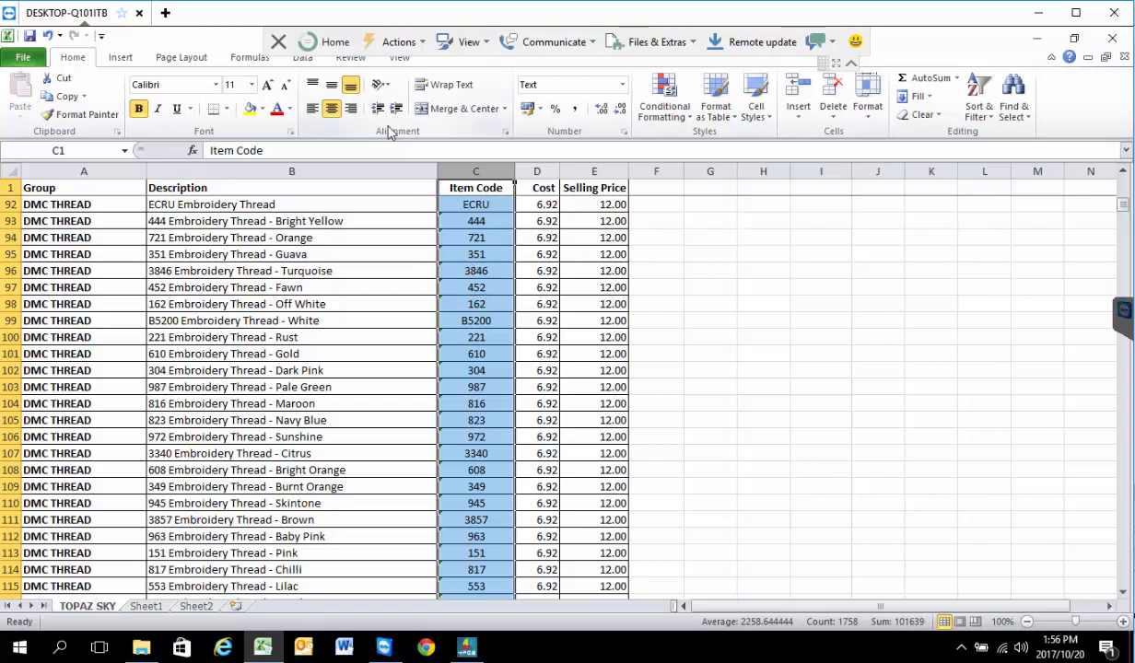
left_click(313, 107)
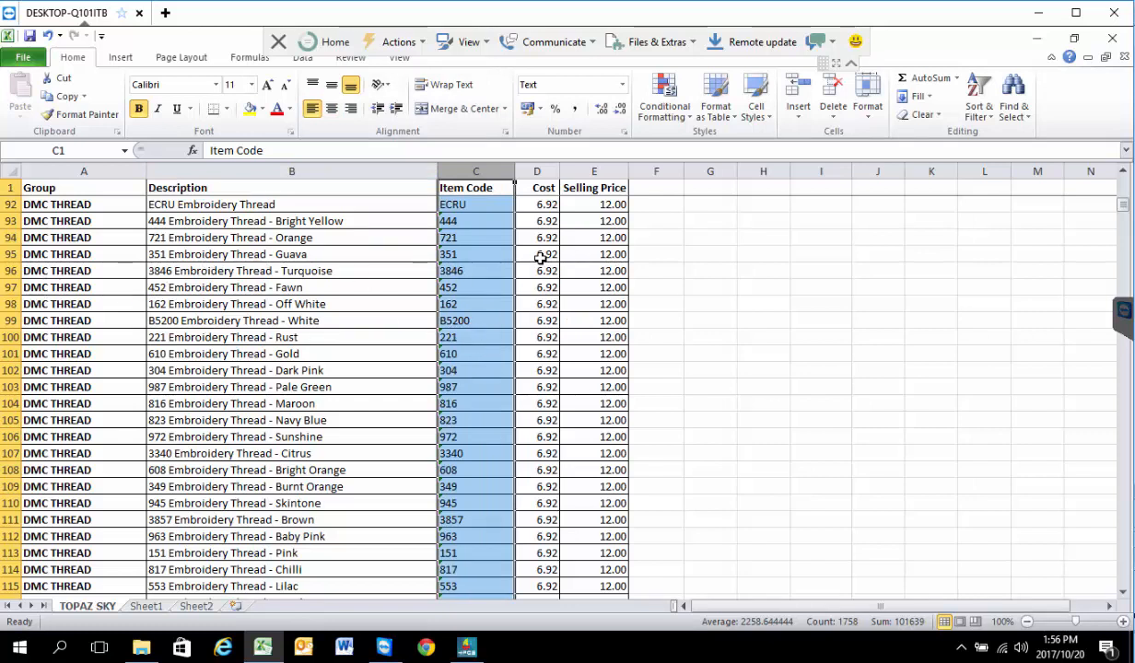
Find the commas in the Item Code column and replace all of them with periods.
key("ctrl+f")
type(",")
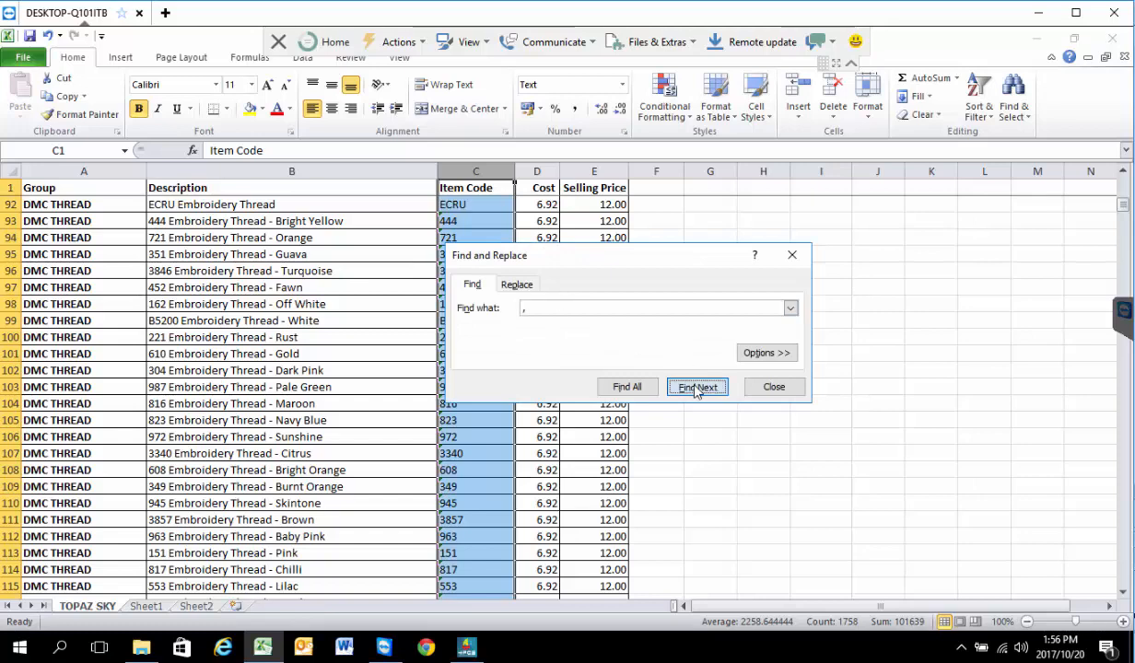
left_click(696, 388)
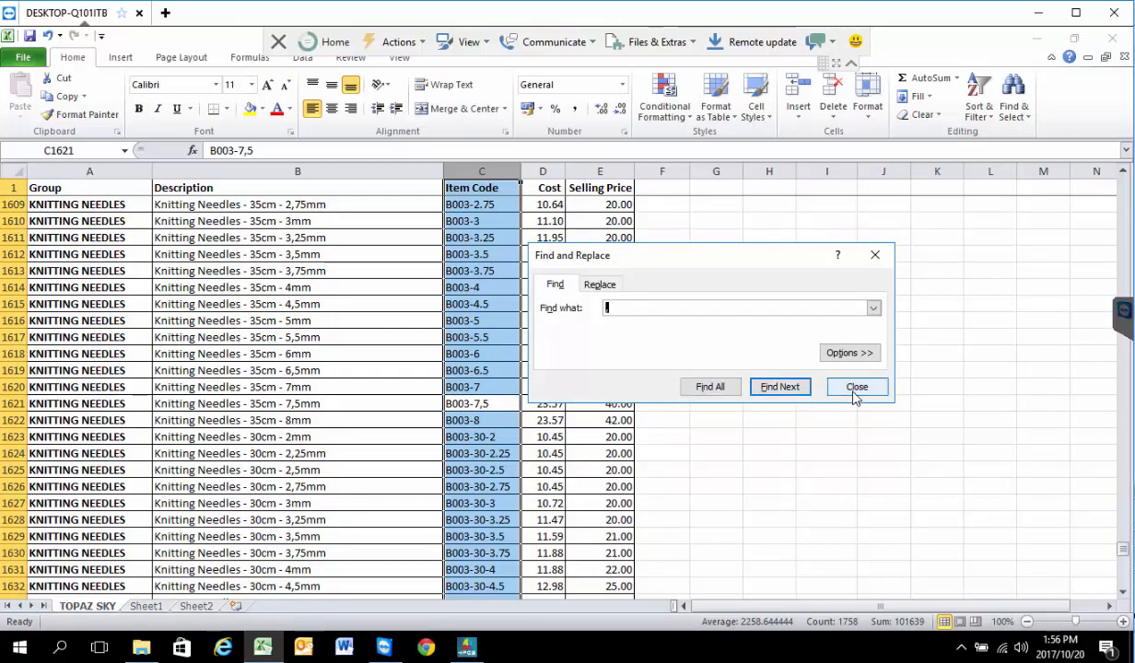
left_click(600, 285)
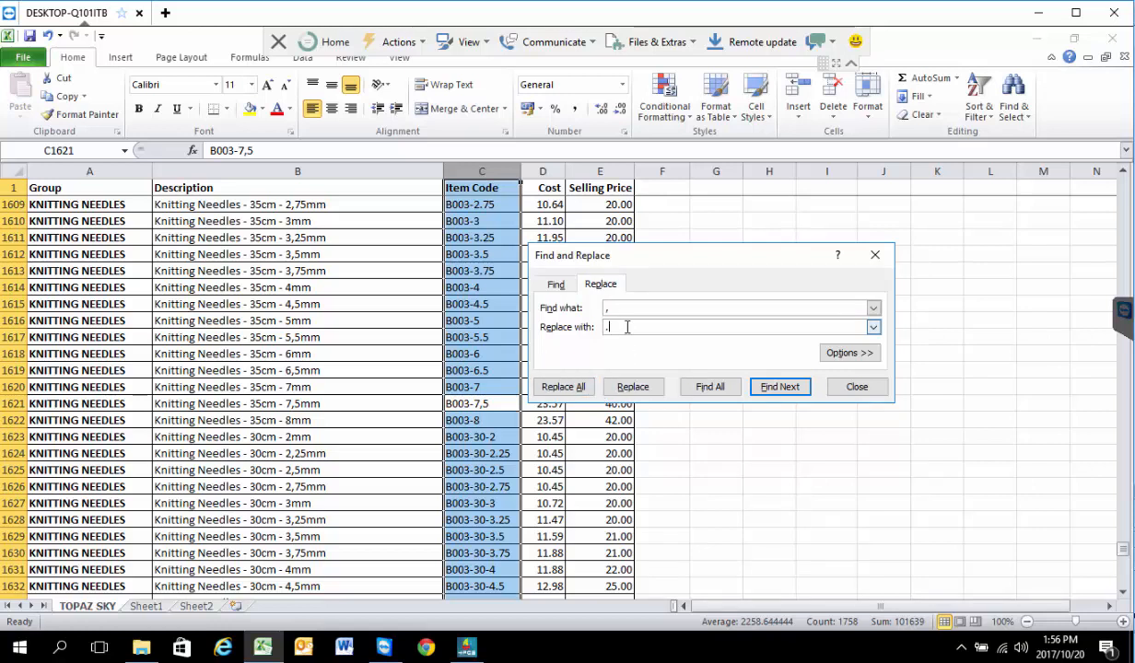
left_click(635, 387)
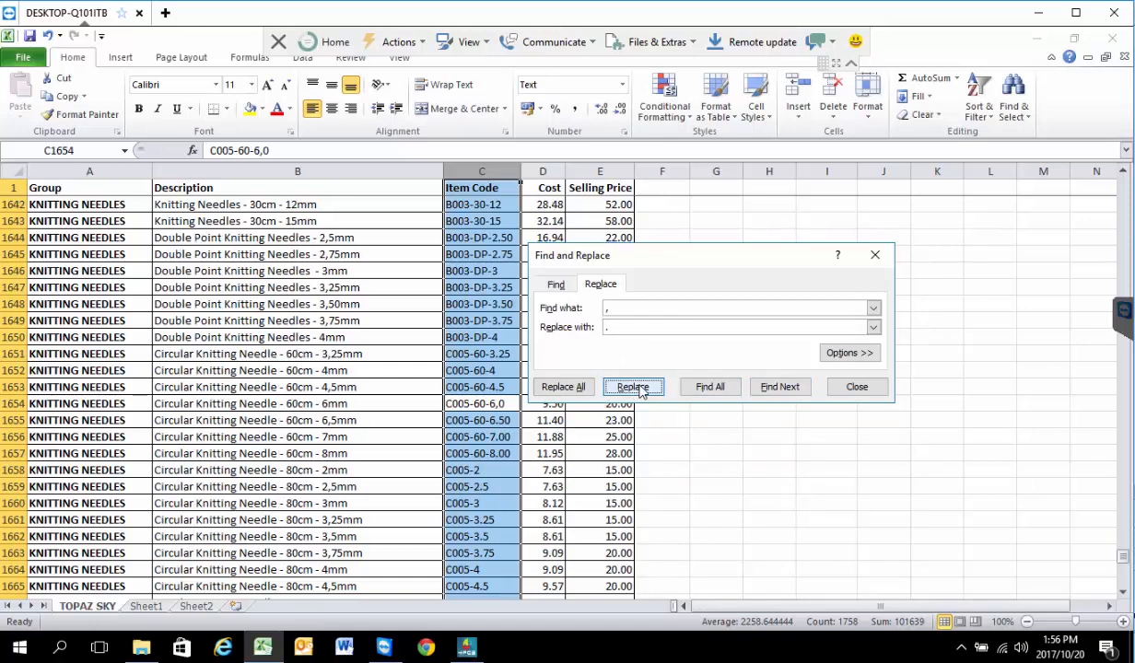
left_click(560, 388)
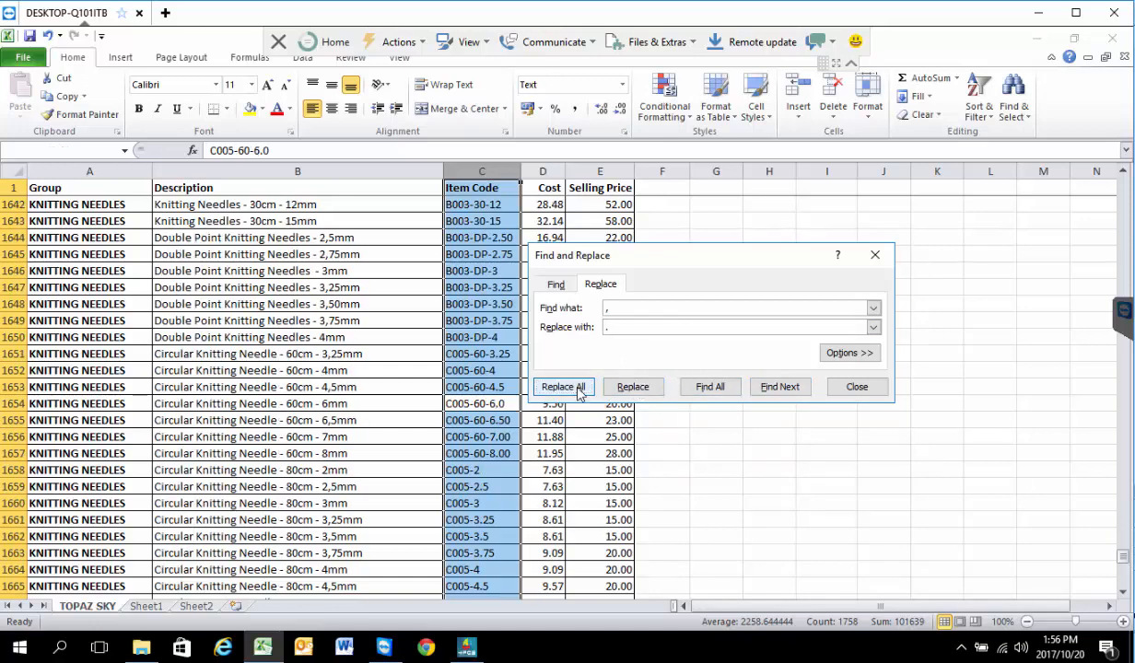
left_click(570, 378)
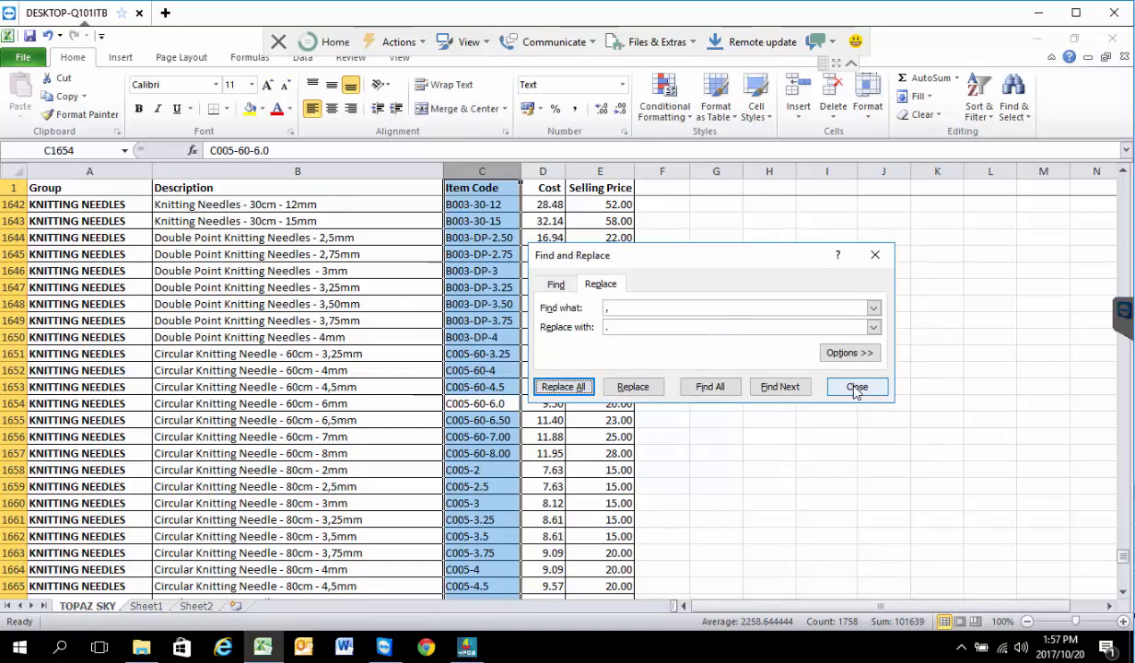
left_click(857, 387)
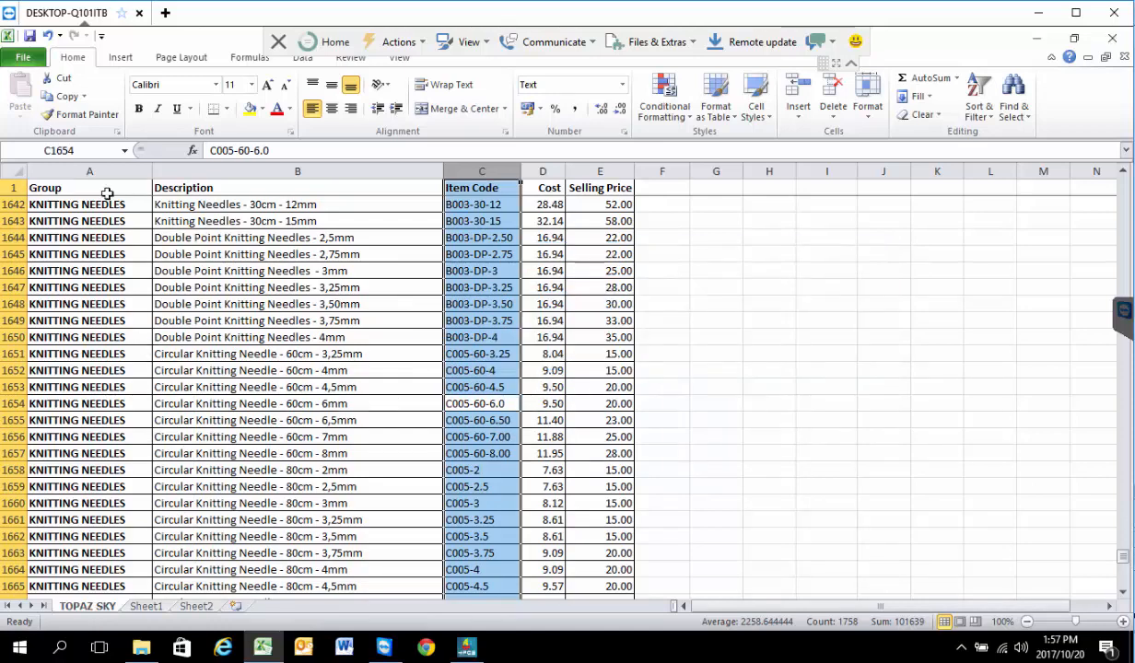
Search the Group column for commas.
left_click(84, 173)
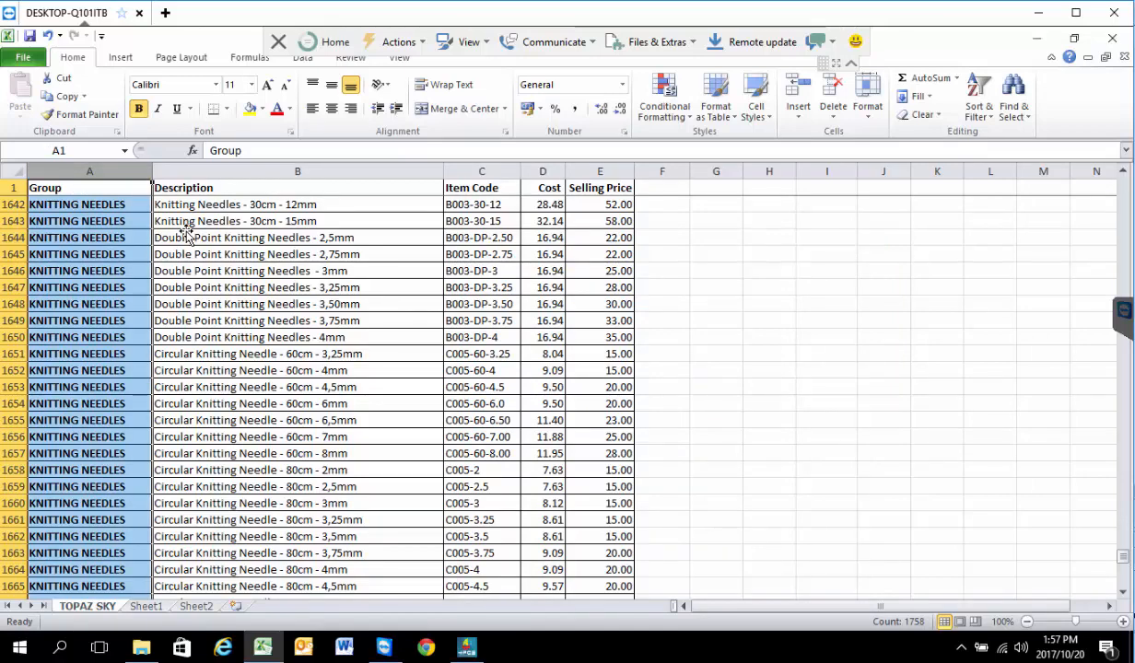
key("ctrl+f")
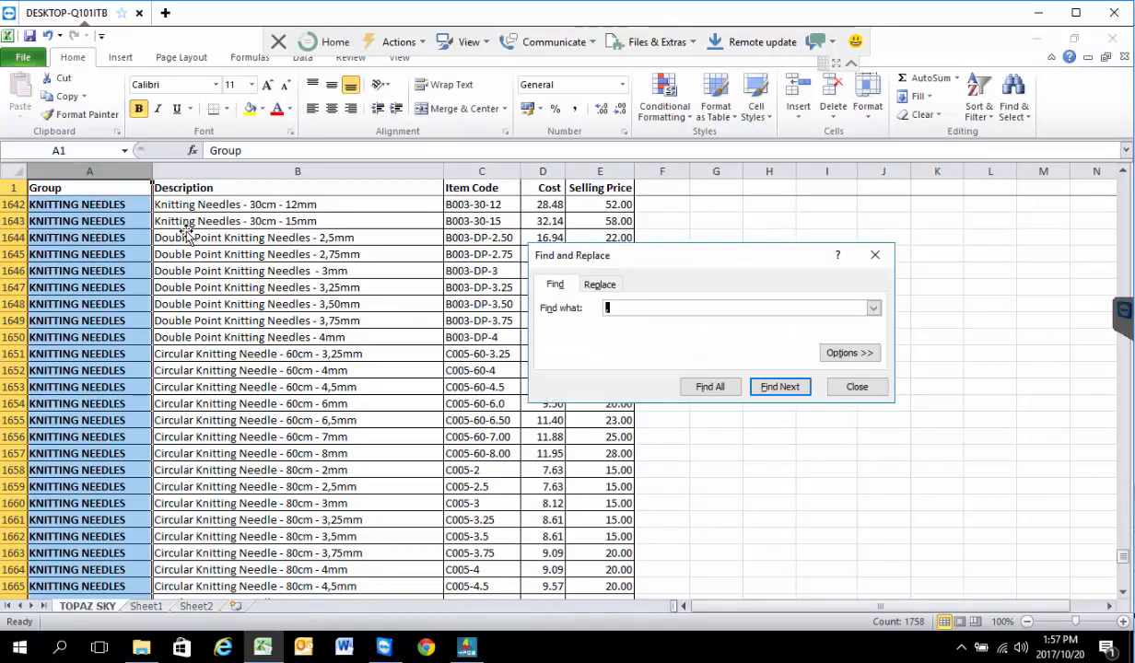
left_click(772, 387)
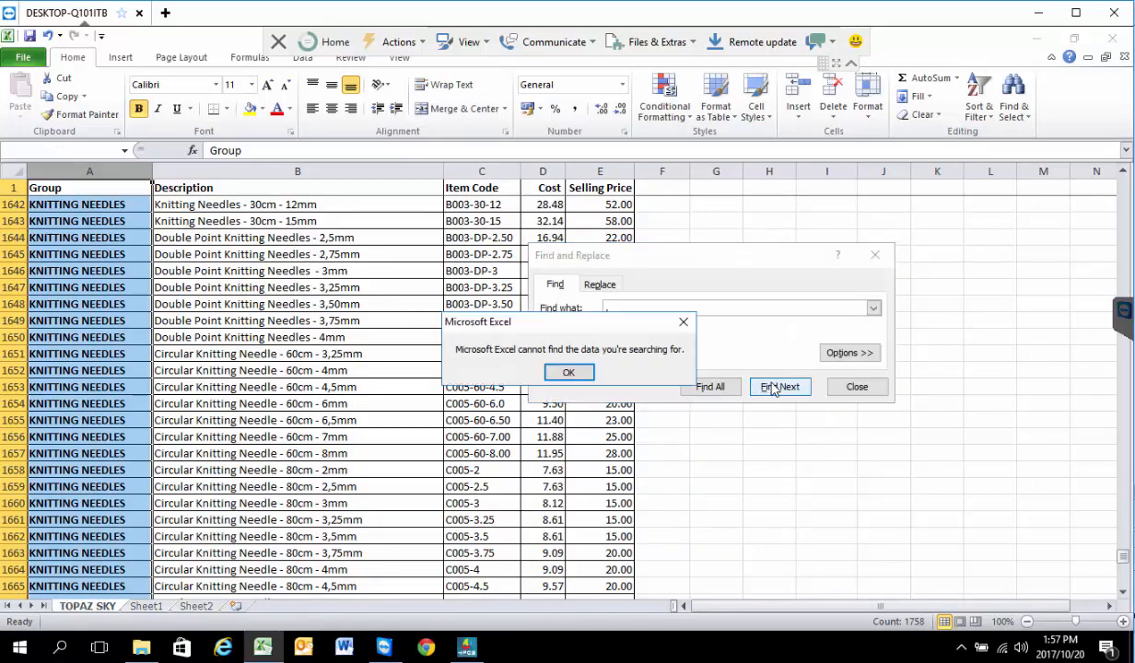
left_click(569, 372)
left_click(855, 387)
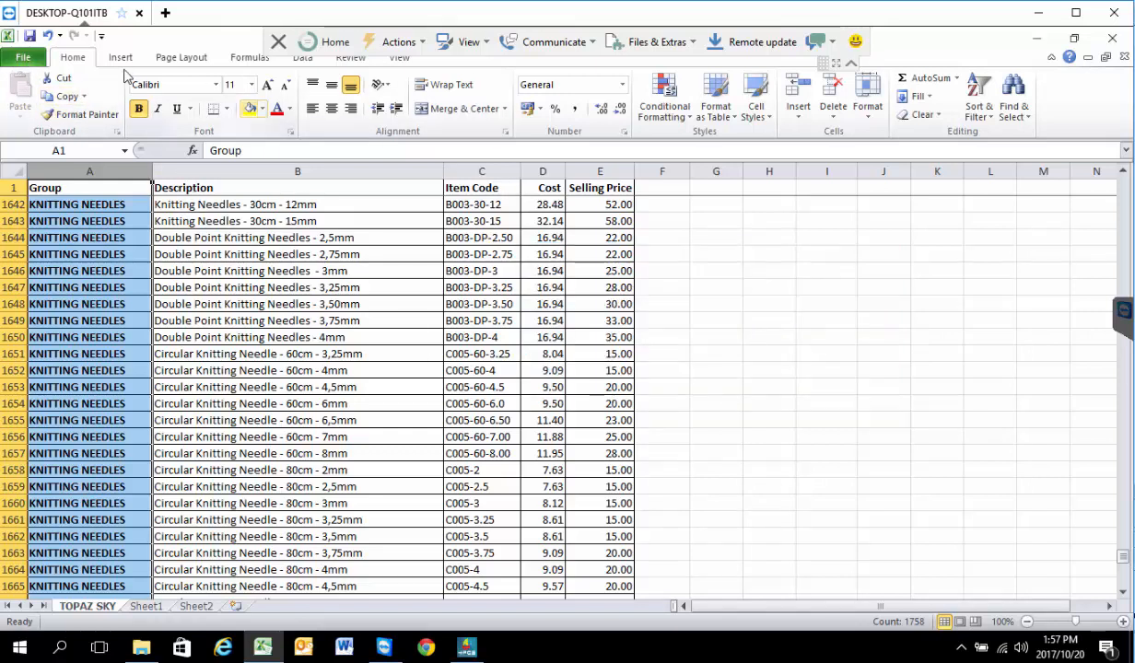
Save the changes to the Topaz Sky product list workbook.
left_click(23, 58)
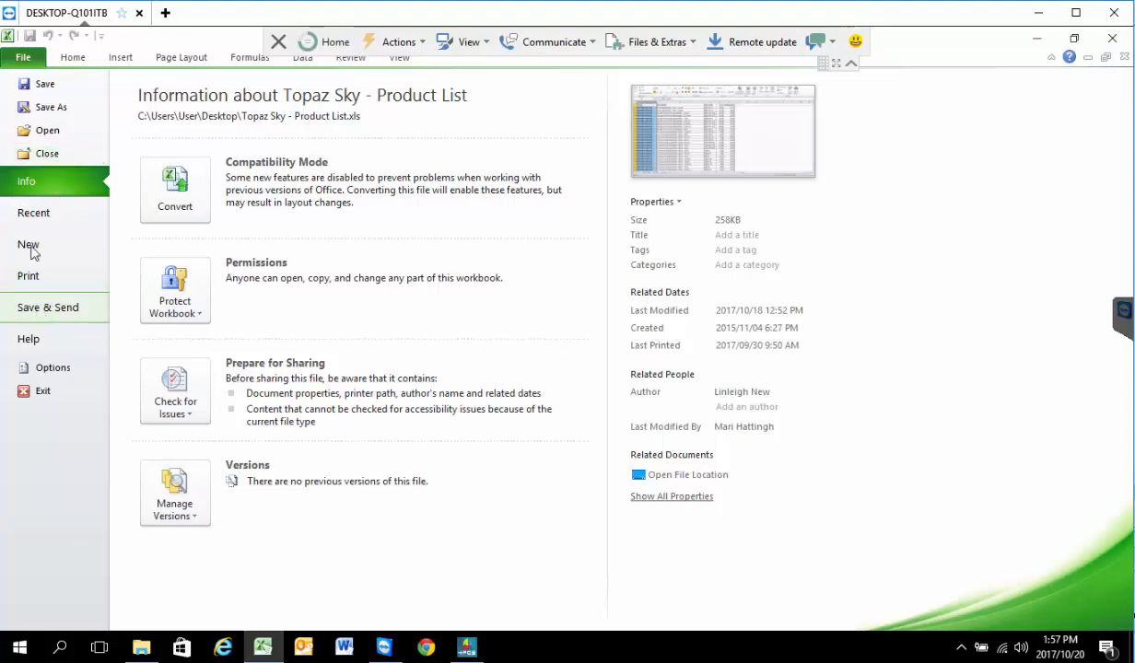
left_click(37, 84)
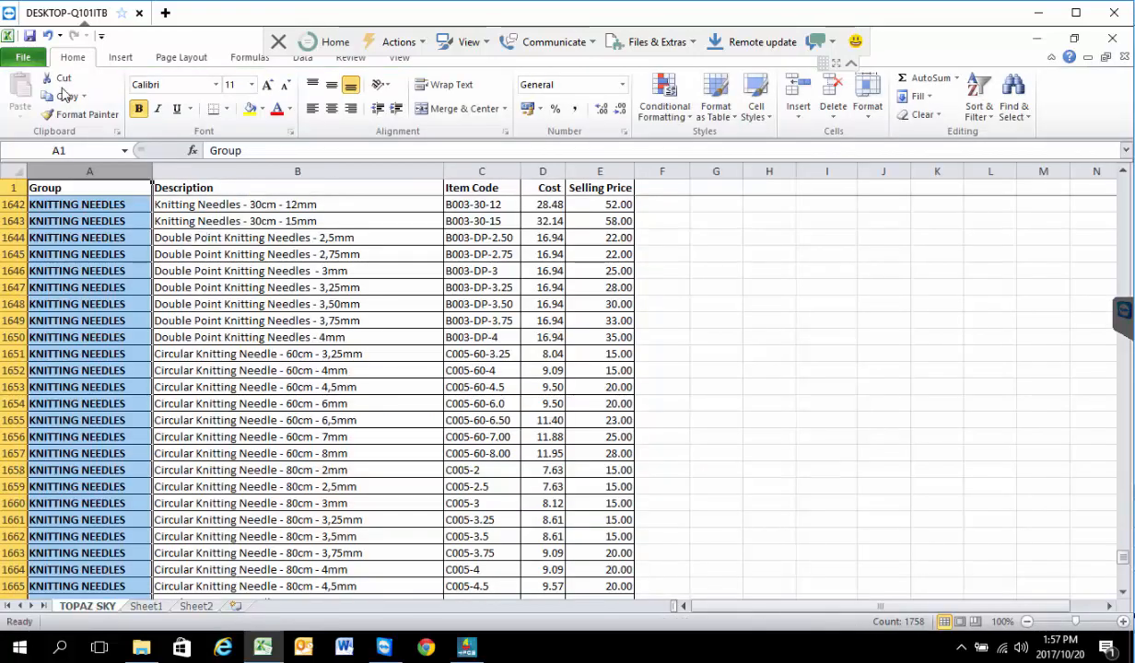
Save the TOPAZ SKY sheet as Topaz Sky - Product List.csv in C:\4POSSupport using the CSV (MS-DOS) format, and check Sheet1 and Sheet2 for content.
left_click(30, 59)
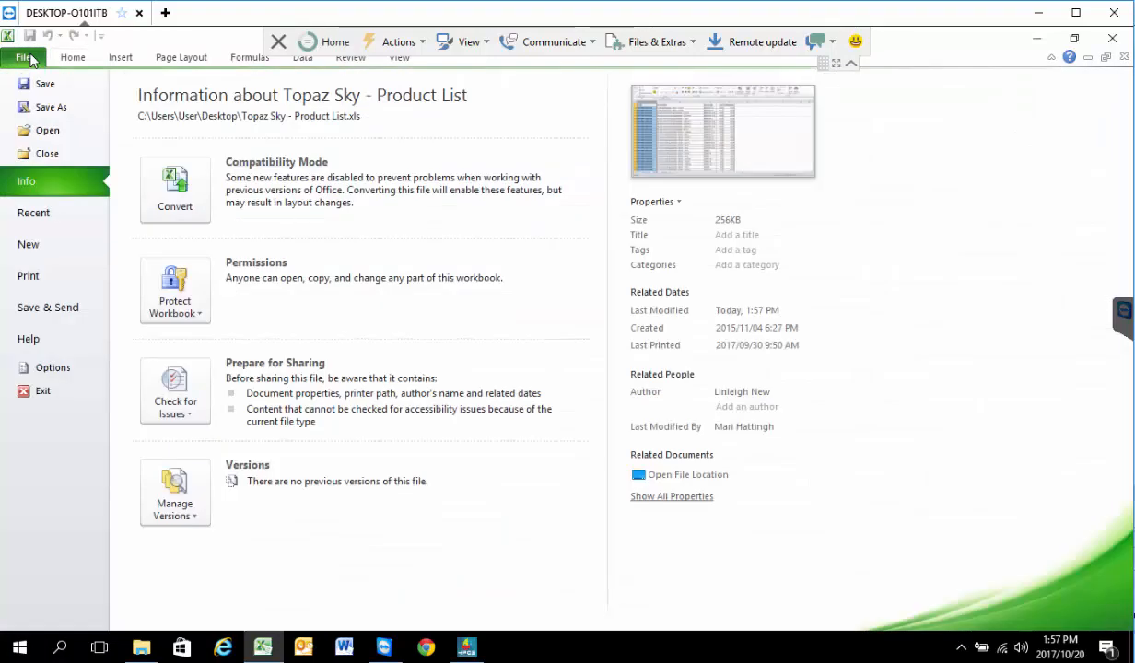
left_click(51, 109)
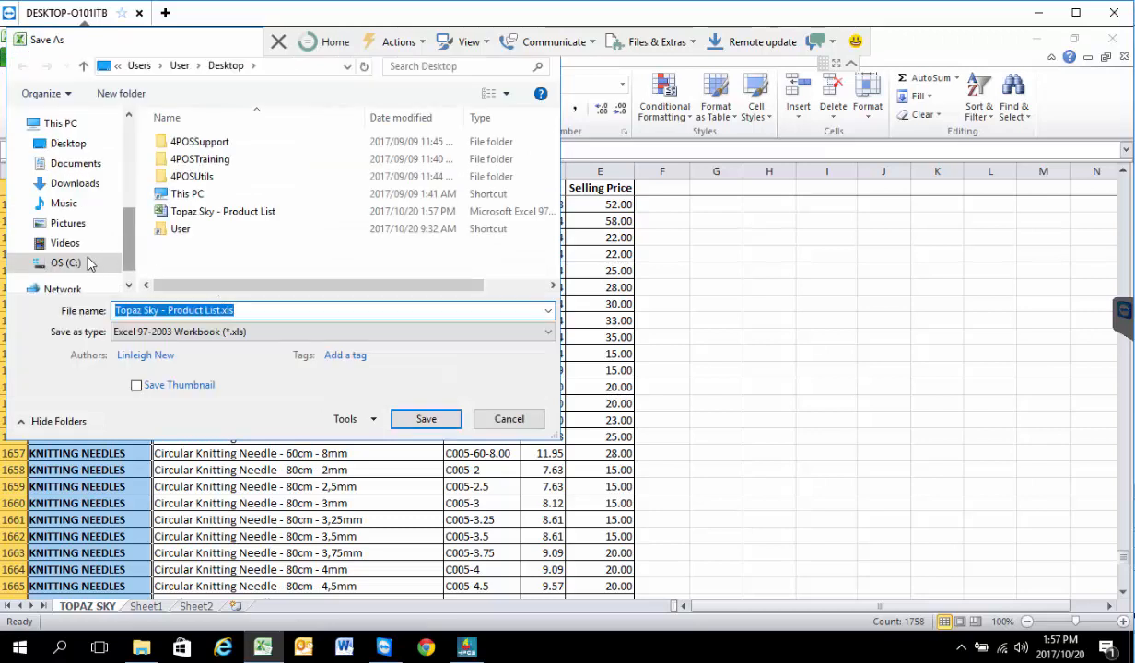
left_click(22, 262)
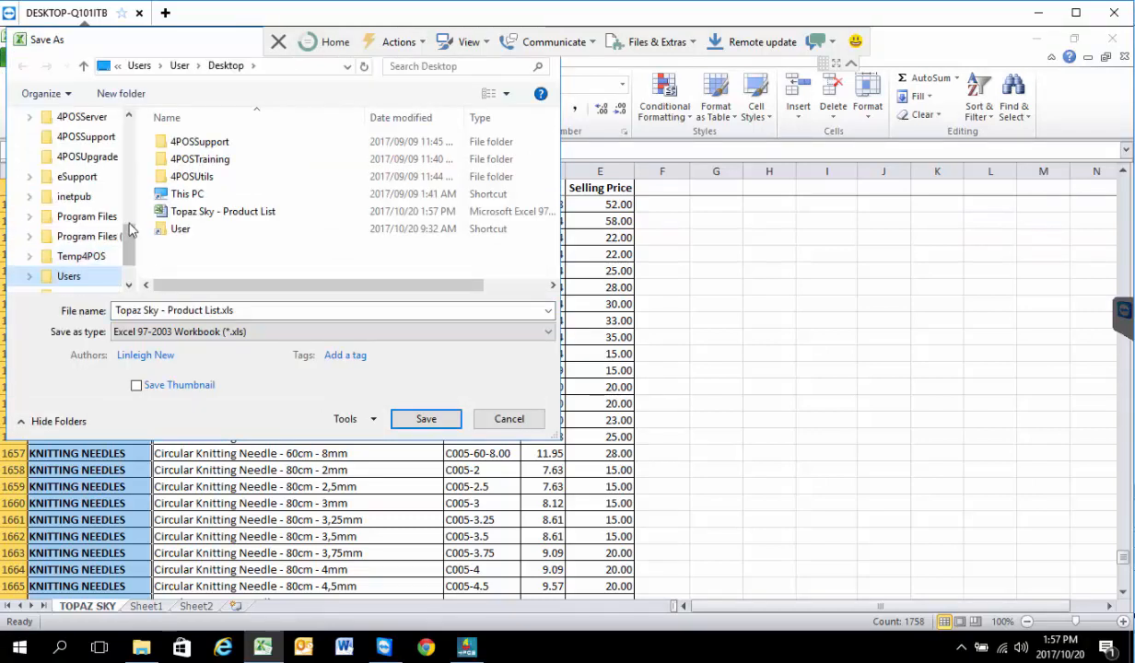
left_click(86, 136)
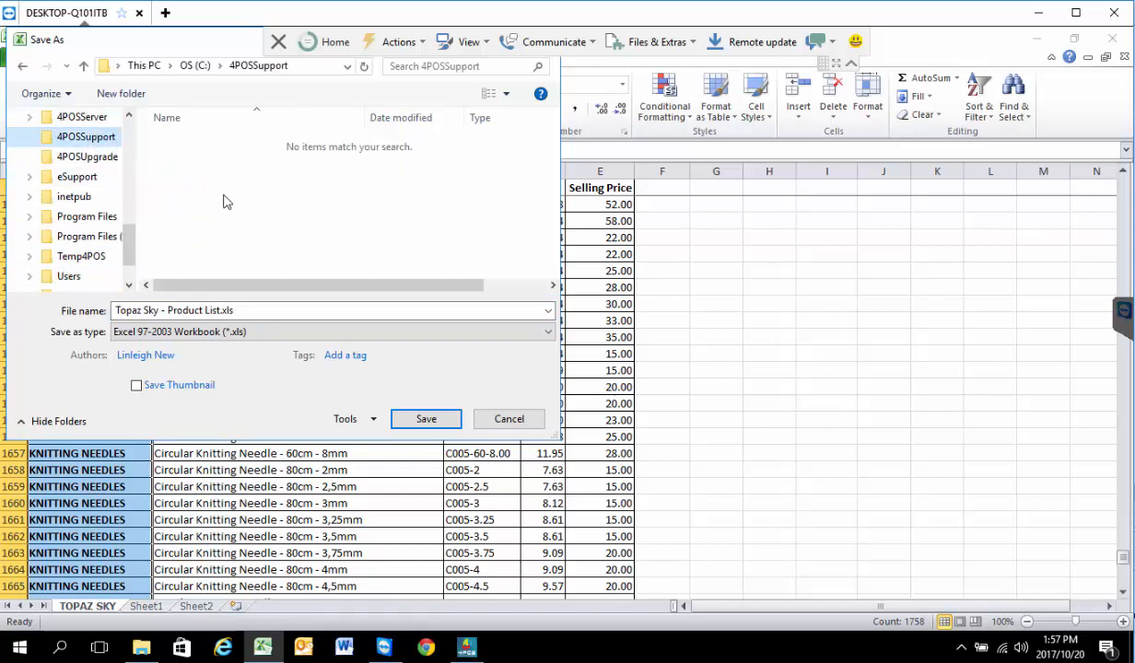
left_click(547, 331)
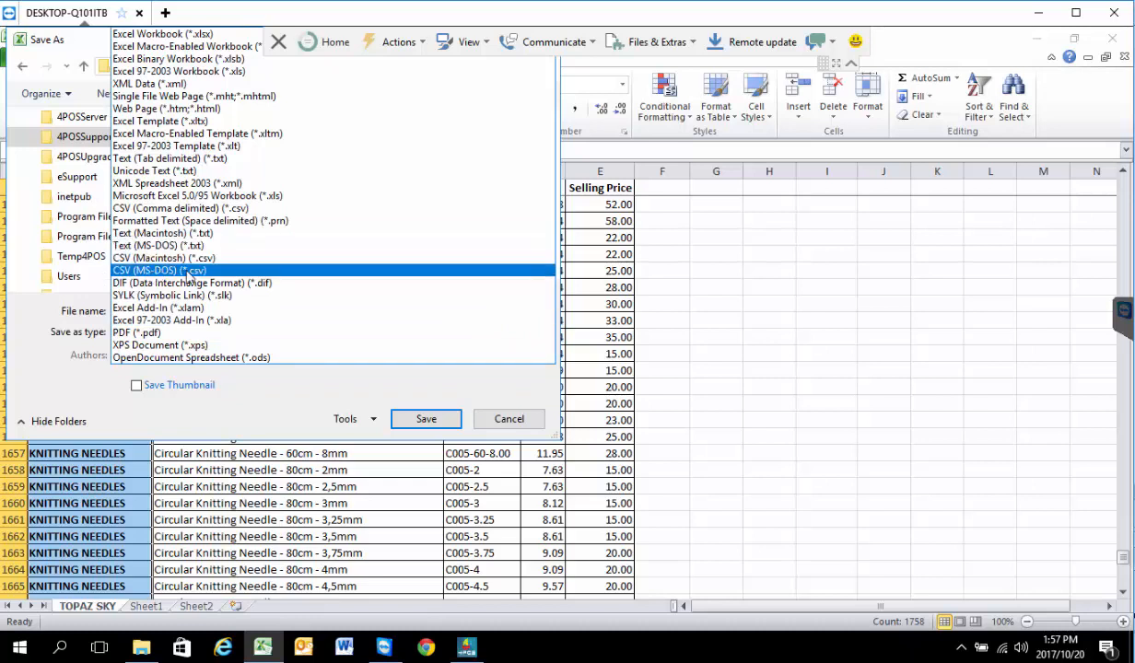
left_click(163, 272)
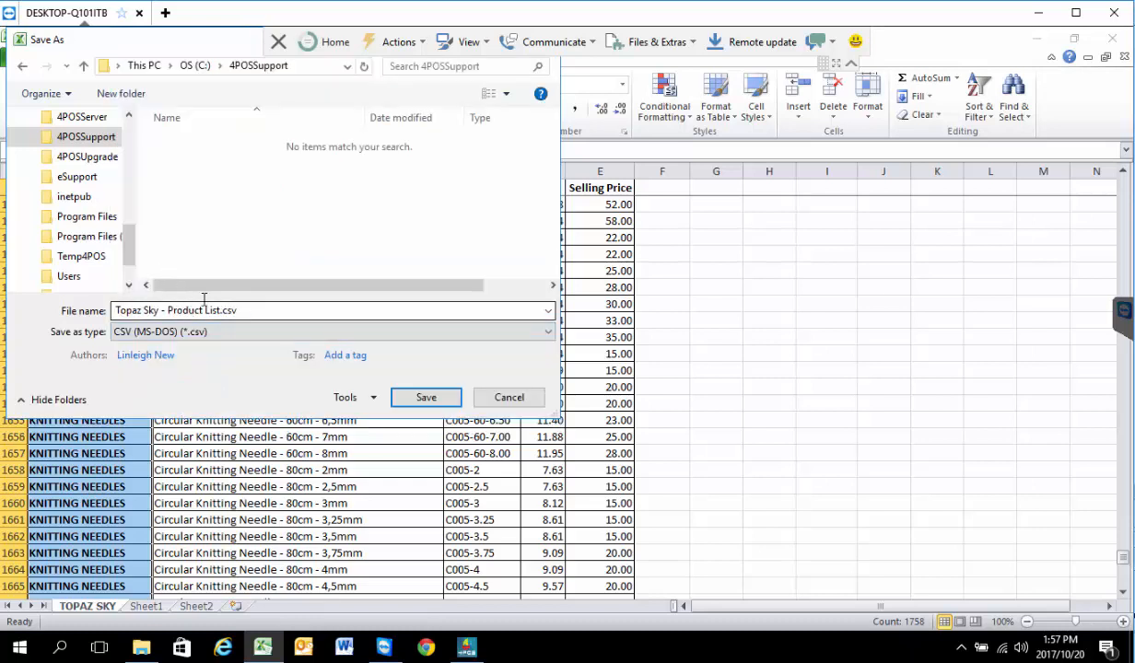
left_click(433, 397)
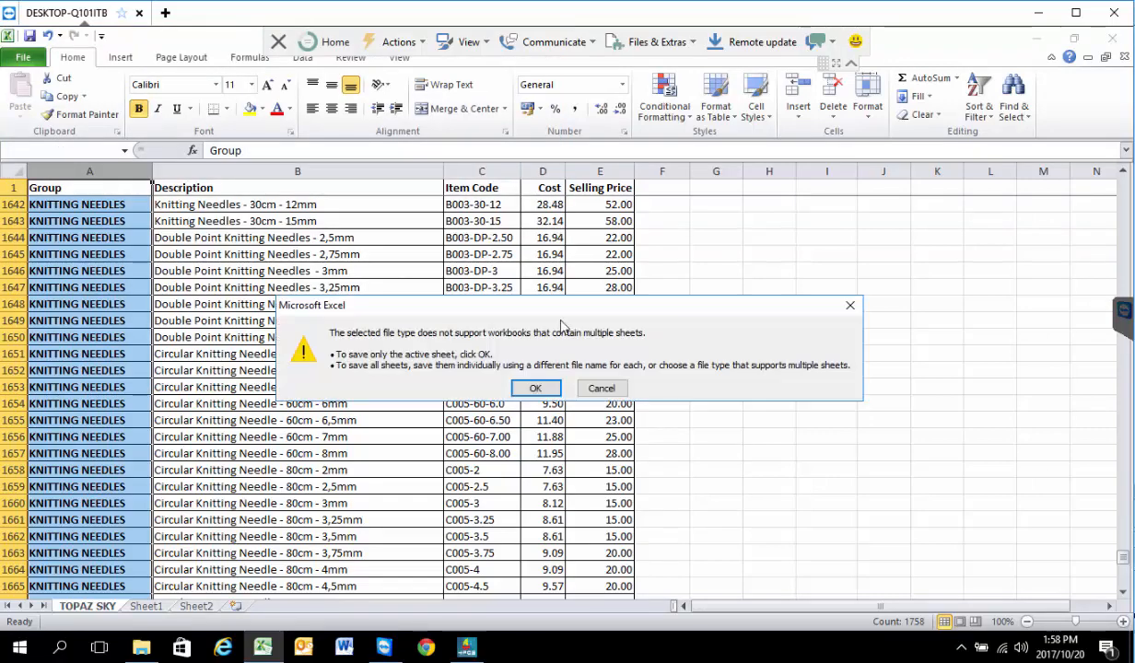
left_click(552, 388)
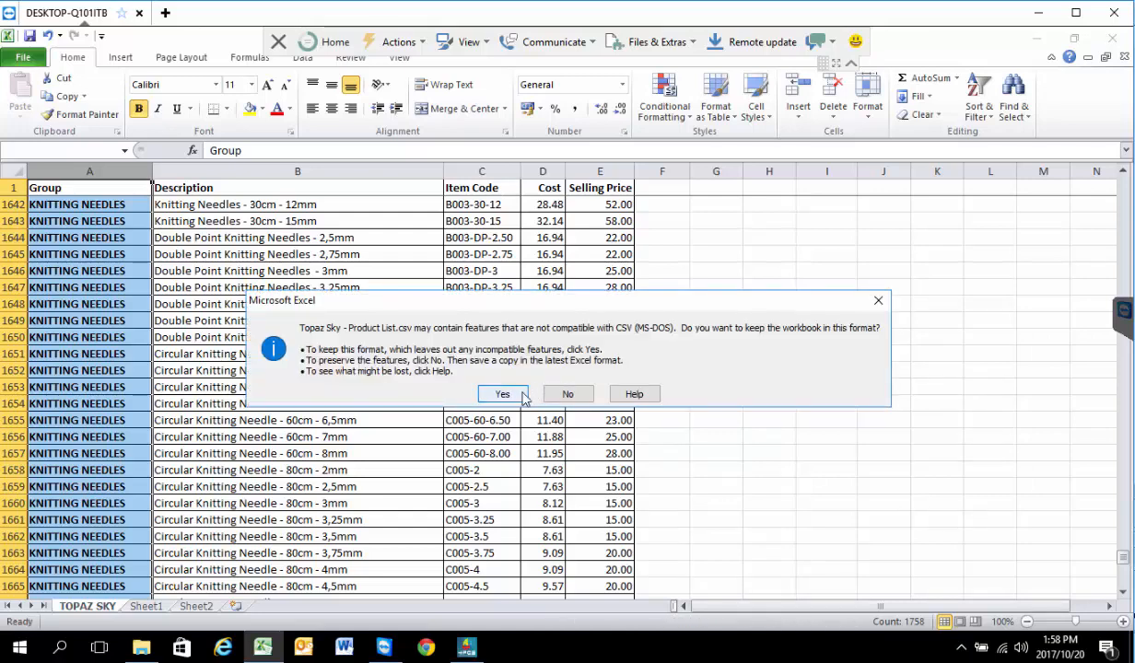
left_click(504, 395)
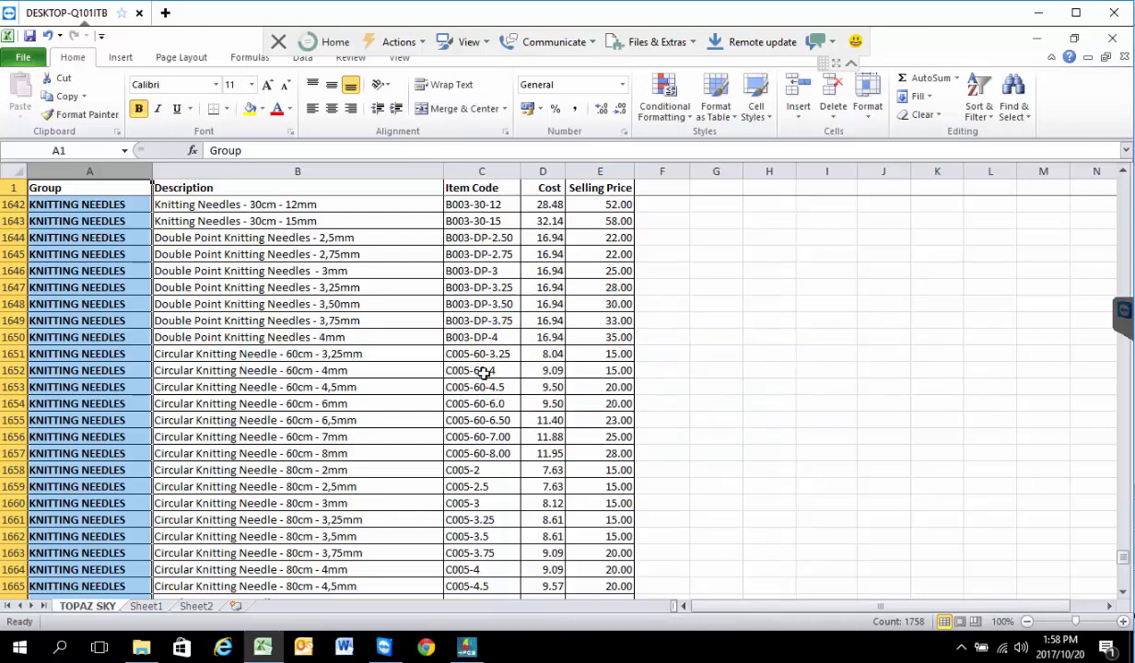
left_click(152, 606)
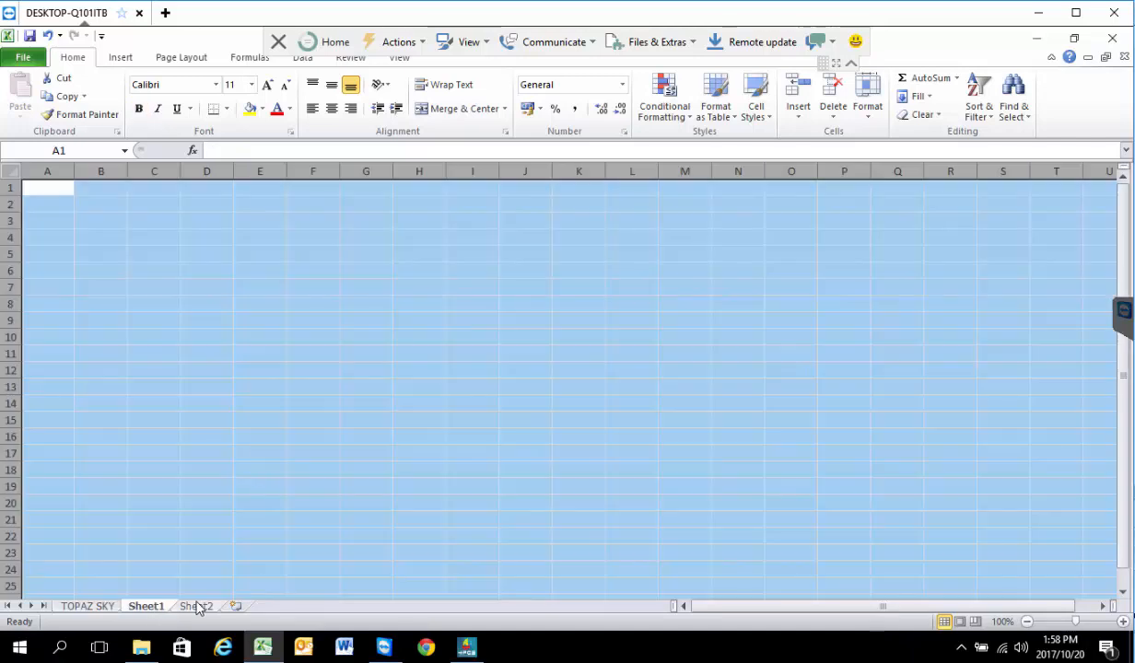
left_click(197, 606)
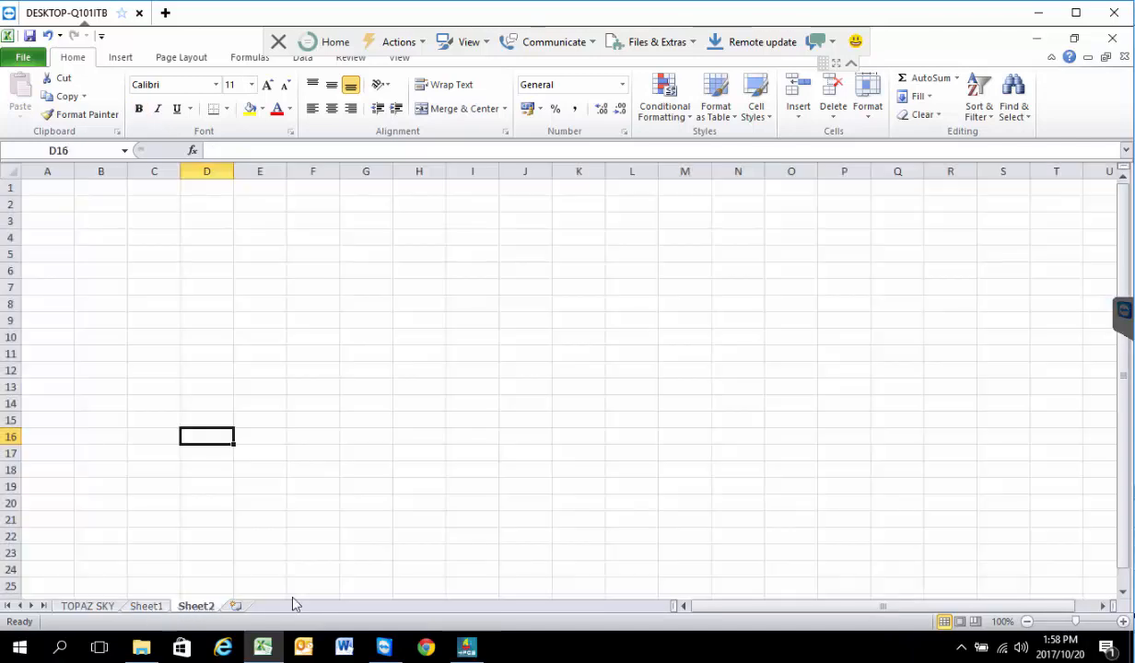
Switch to File Explorer and launch the 4POSupload application from the C:\4POS folder.
left_click(141, 647)
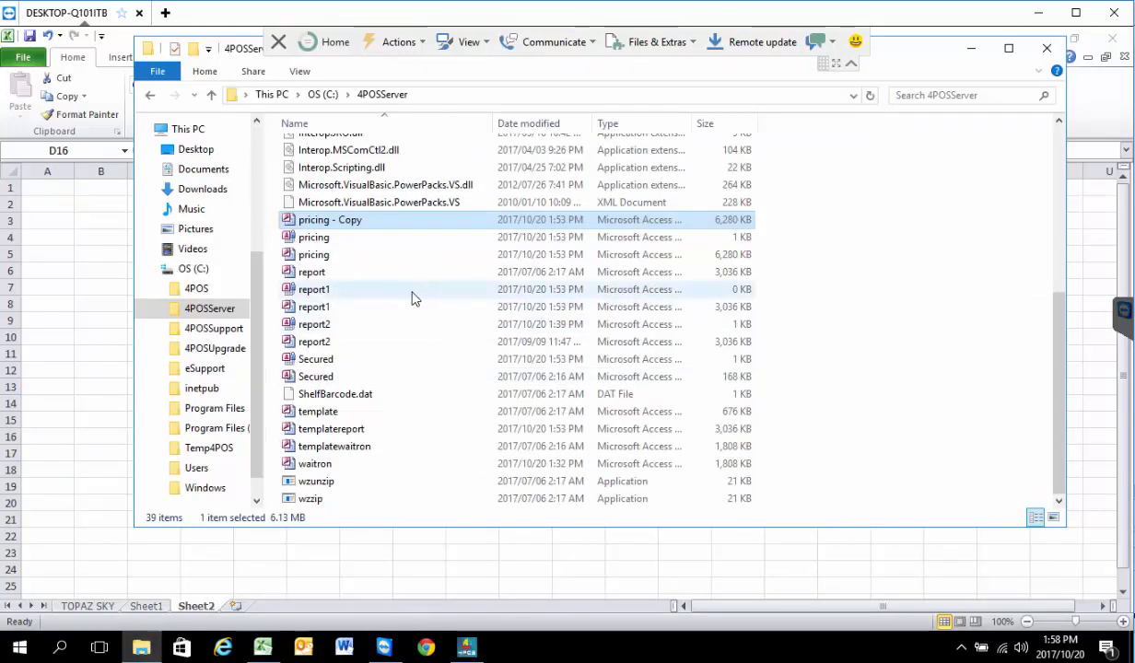
left_click(210, 291)
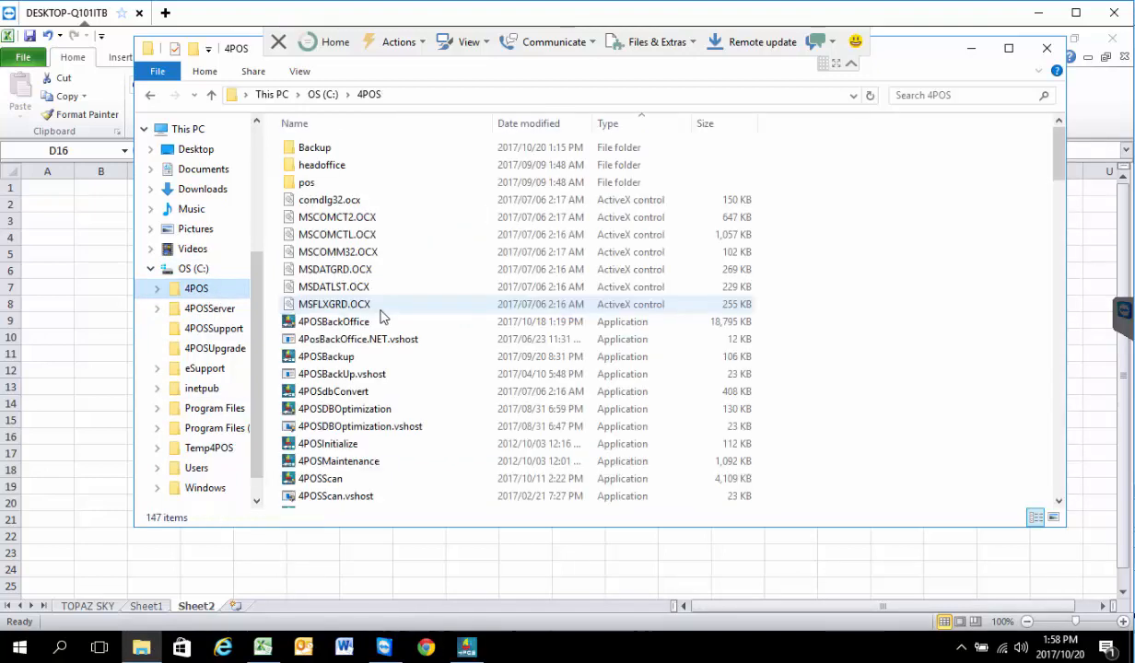
left_click(338, 480)
scroll(350, 474, "down", 2)
scroll(405, 429, "down", 3)
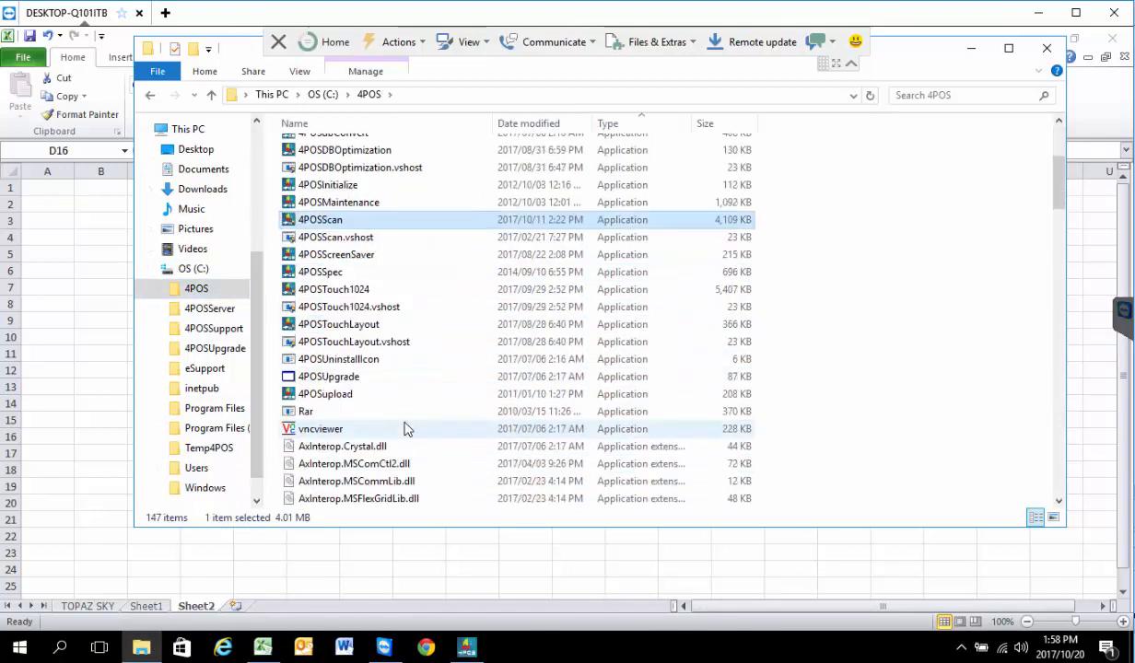
double_click(339, 395)
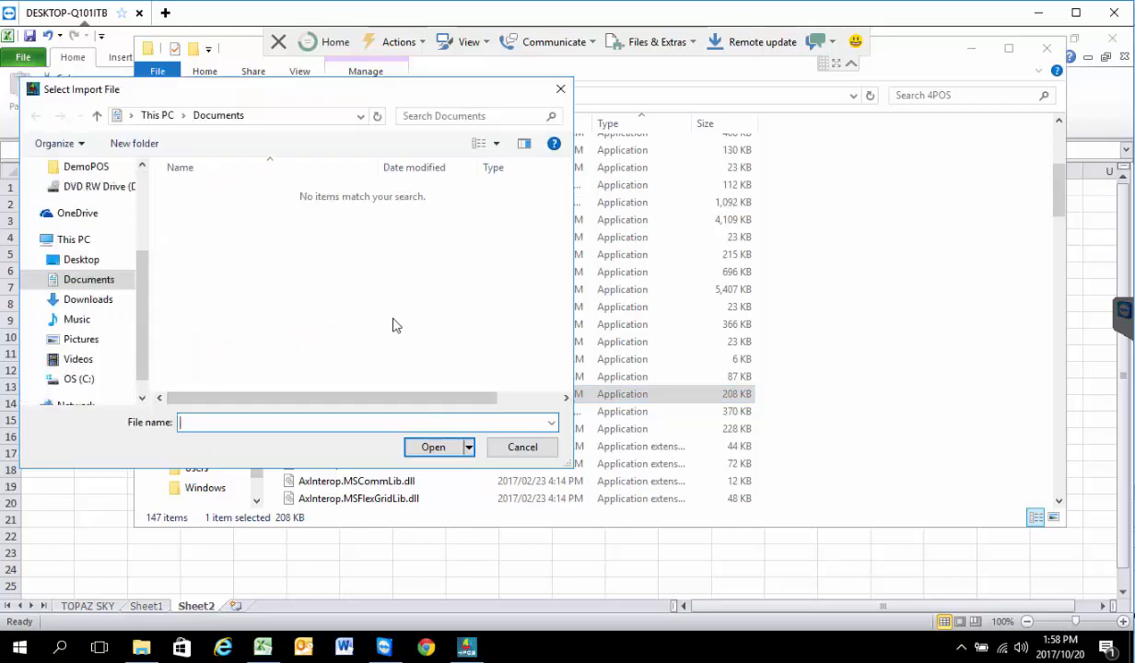
Load Topaz Sky - Product List.csv from C:\4POSSupport as the import file.
left_click(88, 379)
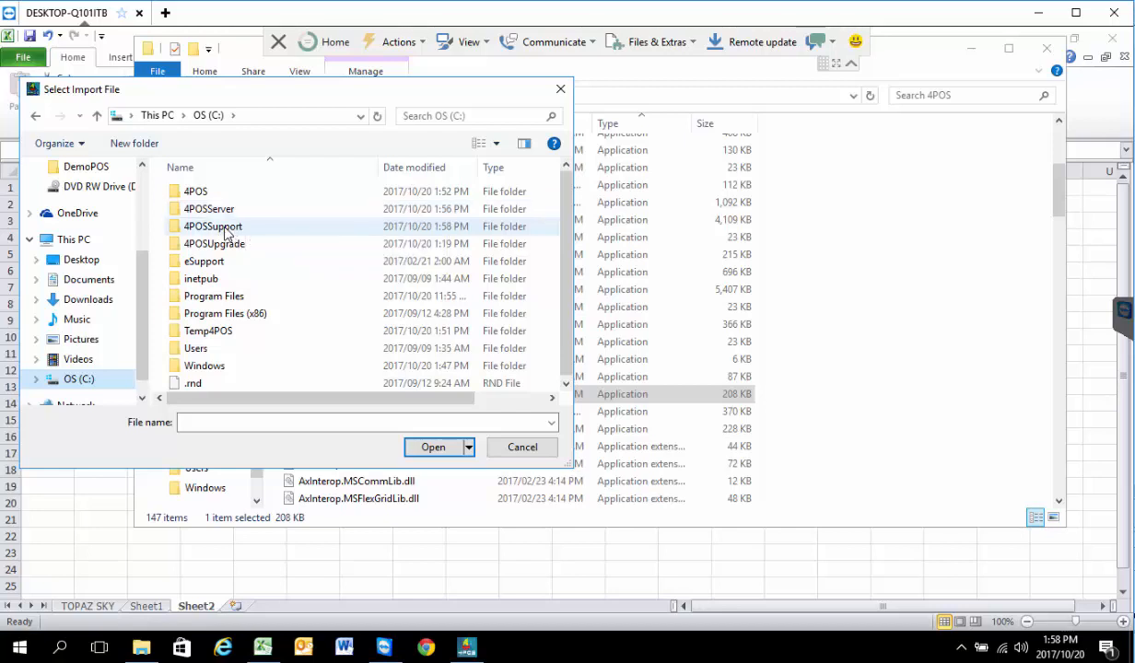
left_click(235, 228)
double_click(237, 232)
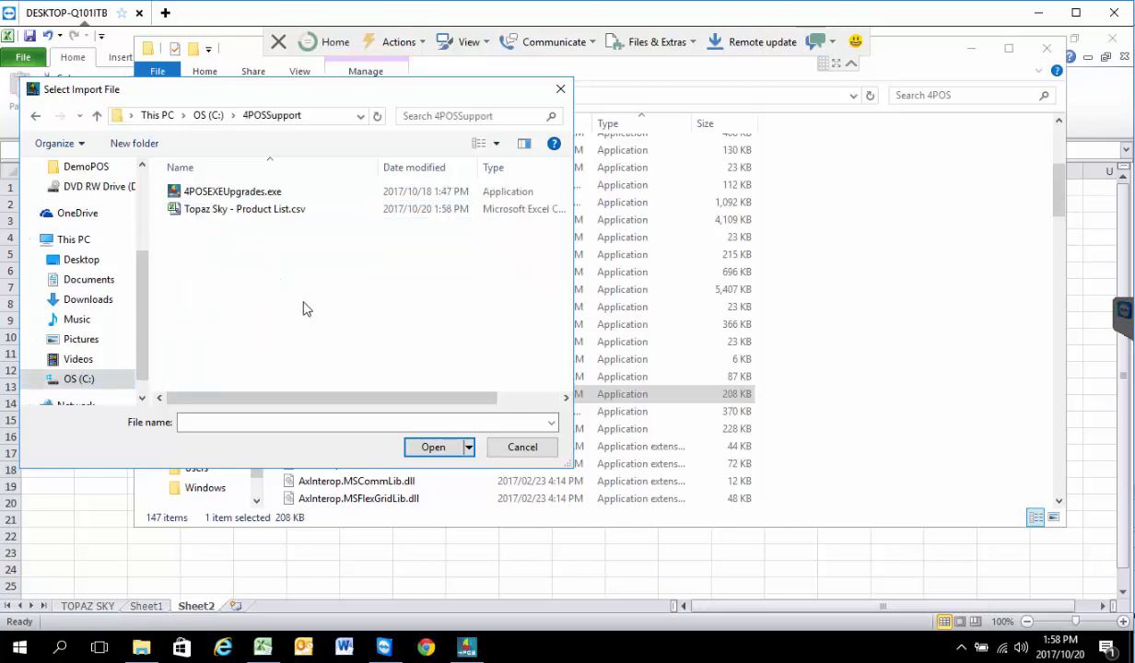
left_click(238, 210)
key("Return")
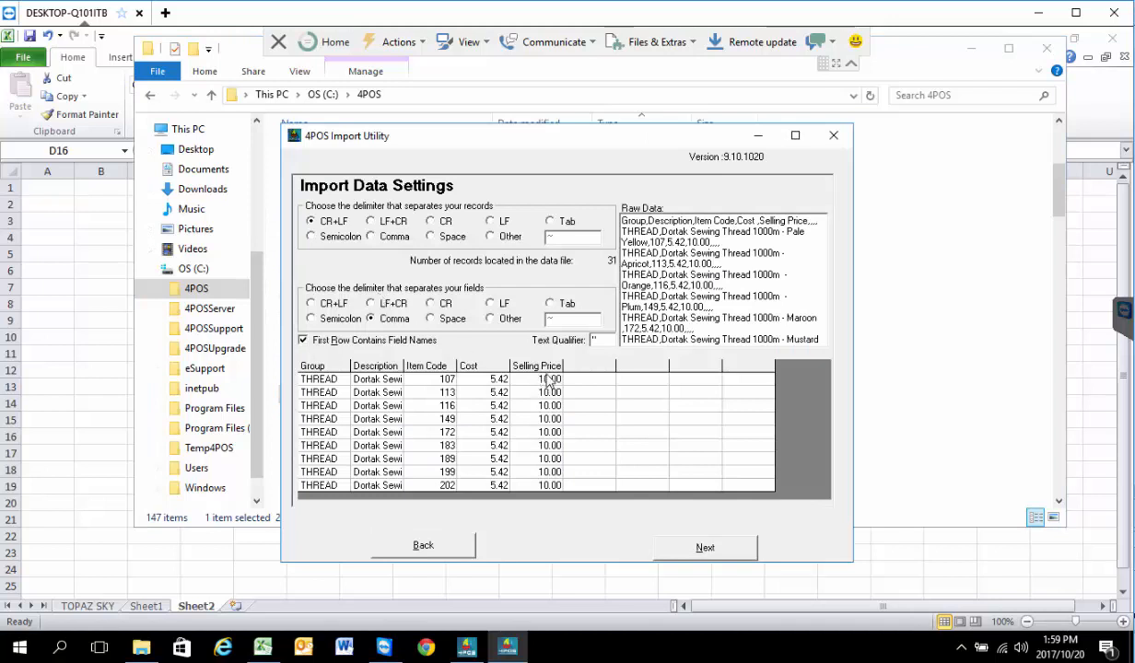
Accept the import data settings and map the Barcode Code key field to Item Code.
left_click(704, 547)
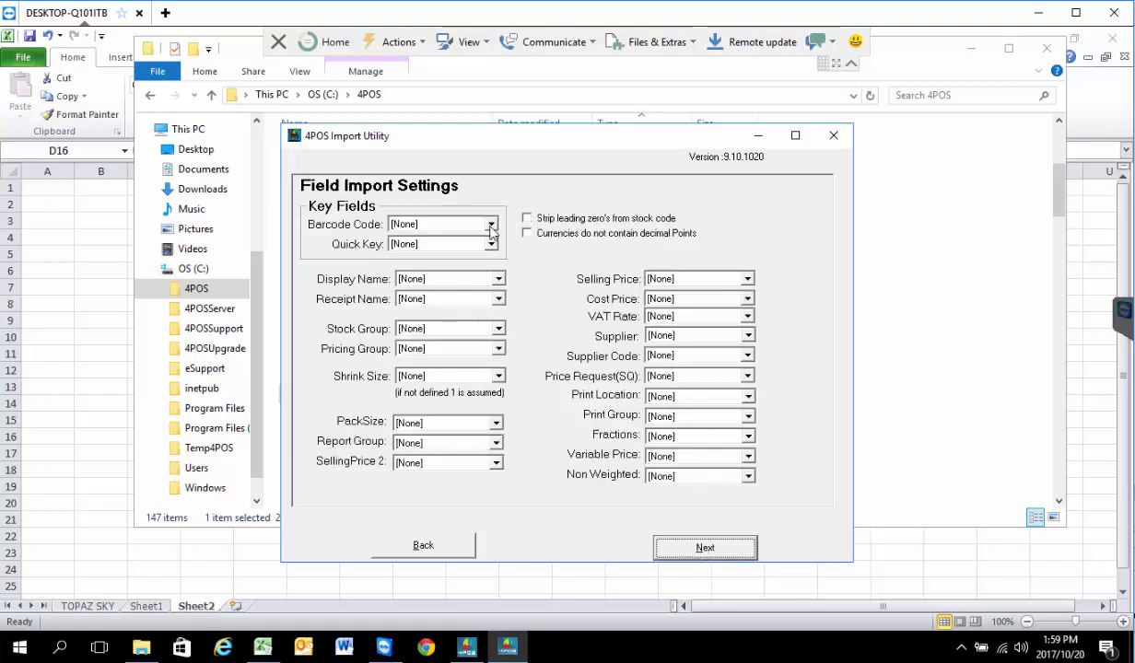
left_click(491, 226)
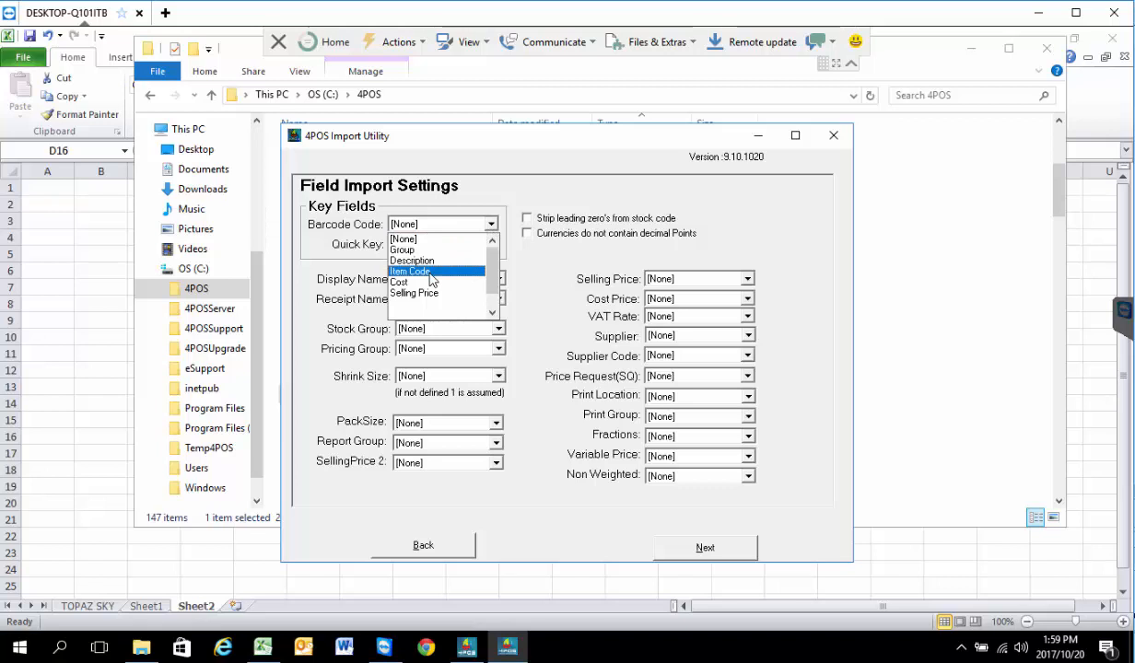
left_click(432, 271)
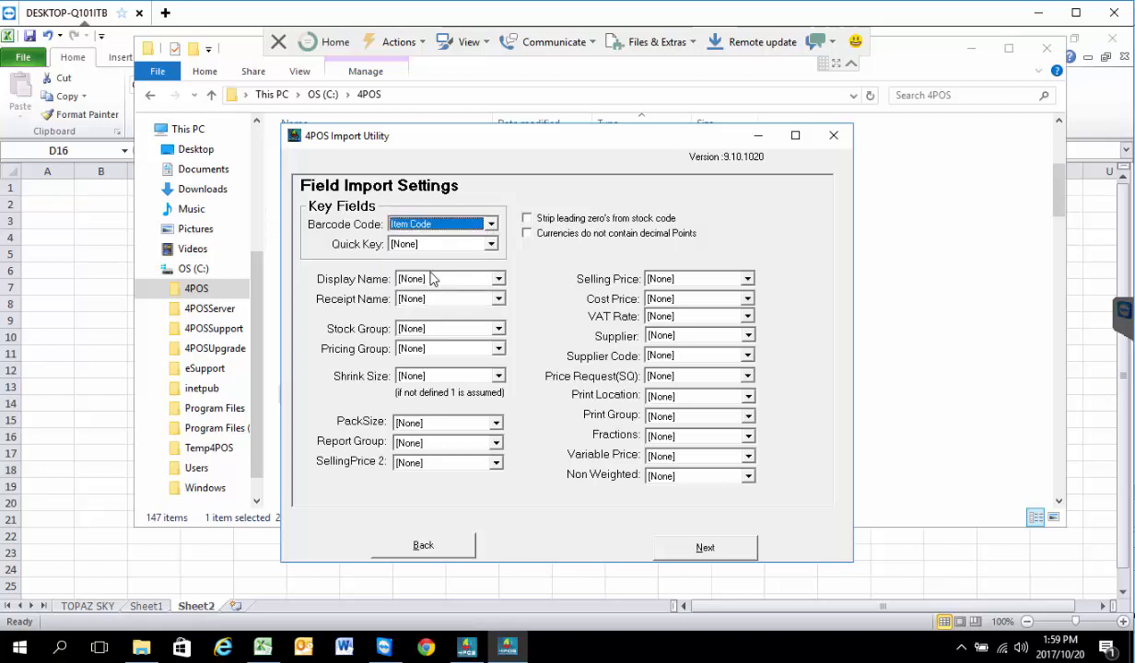
Show the TOPAZ SKY sheet in Excel behind the 4POS Import Utility, and move the utility window clear of the Group and Description columns.
left_click(100, 611)
left_click(98, 609)
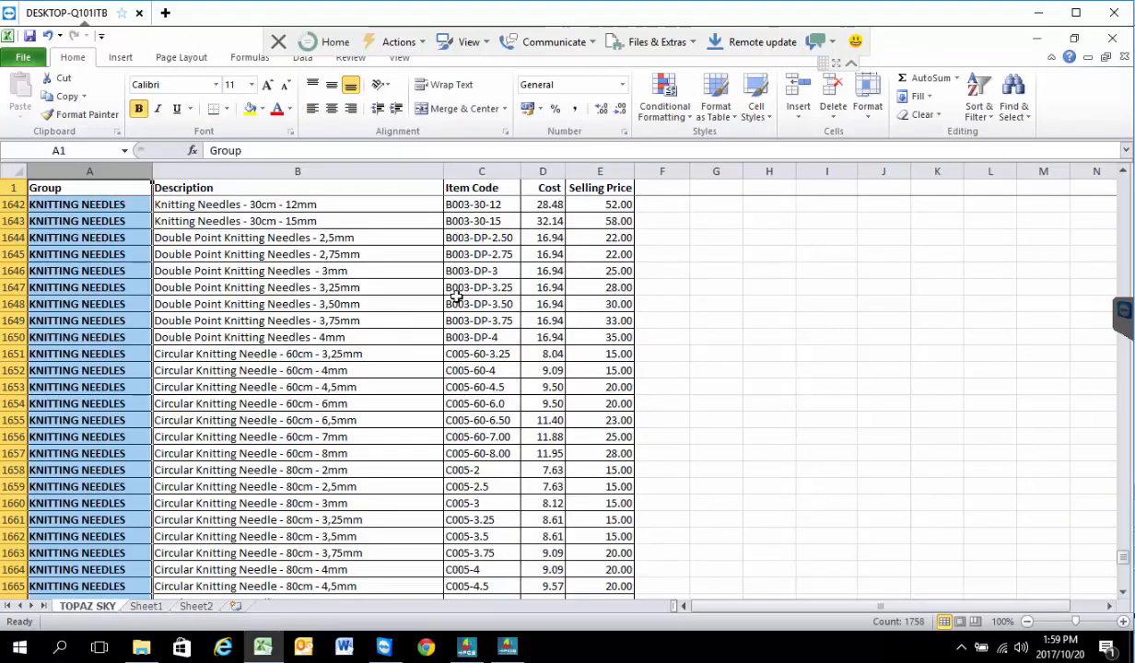
left_click(509, 648)
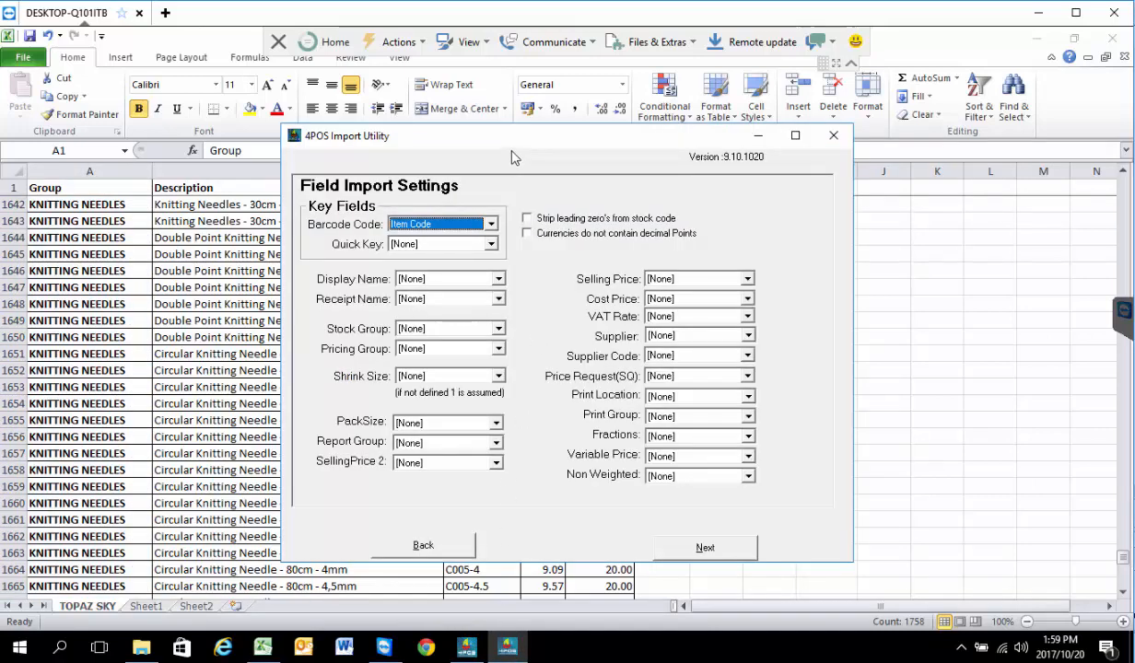
left_click_drag(506, 144, 683, 222)
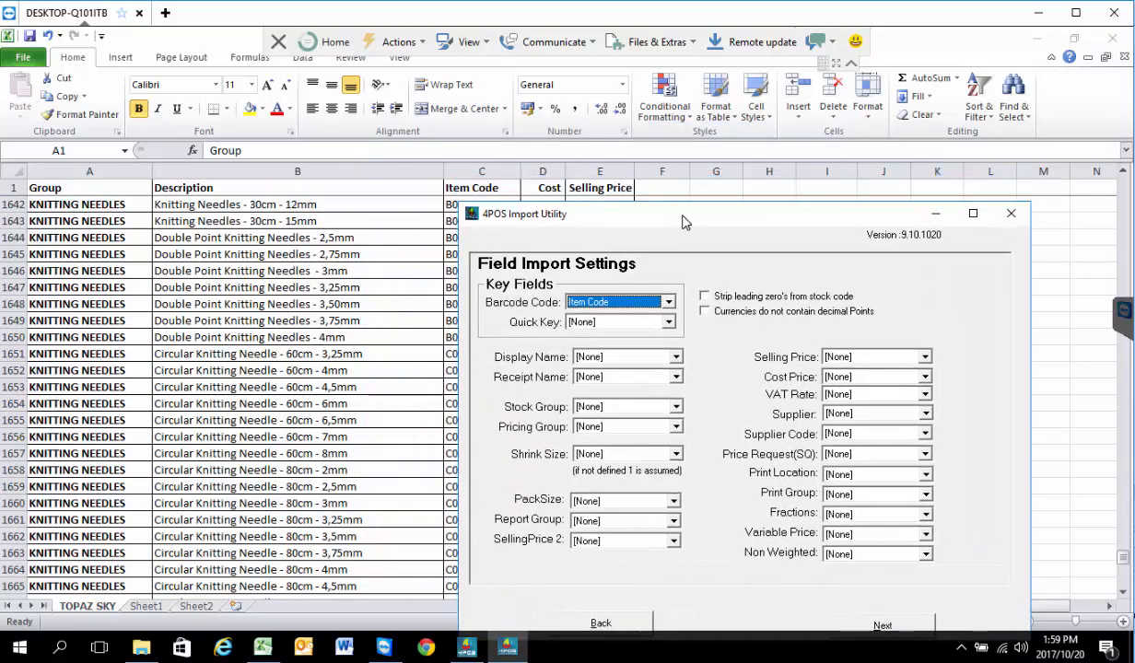
Map both the Display Name and Receipt Name import fields to Description.
left_click(678, 358)
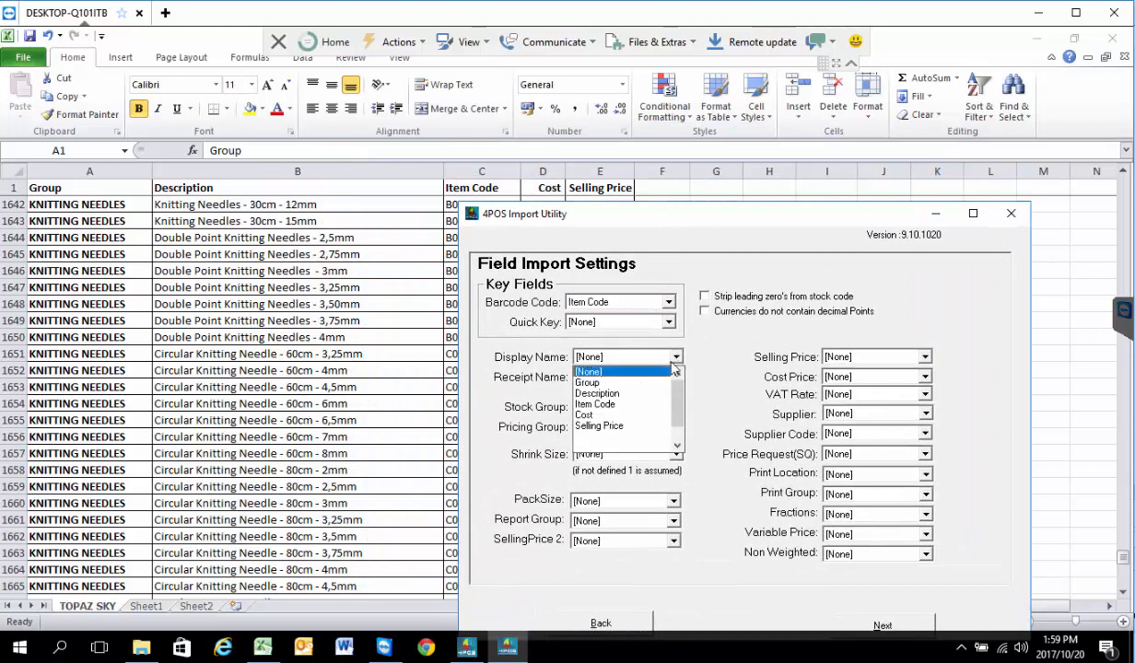
left_click(632, 394)
left_click(656, 376)
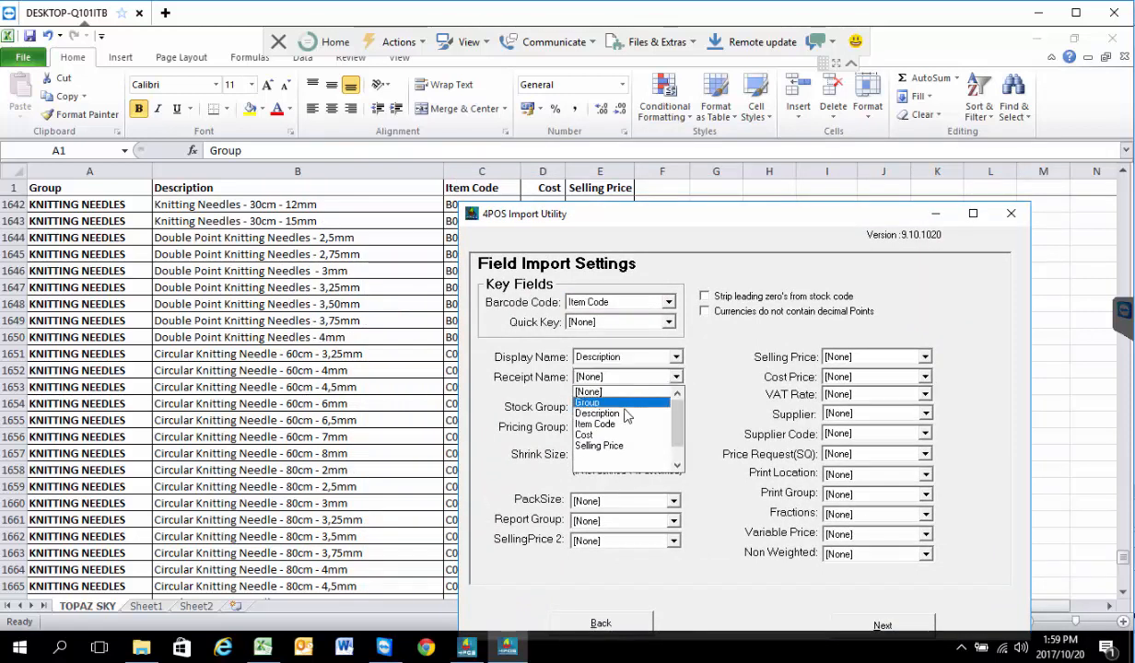
left_click(624, 413)
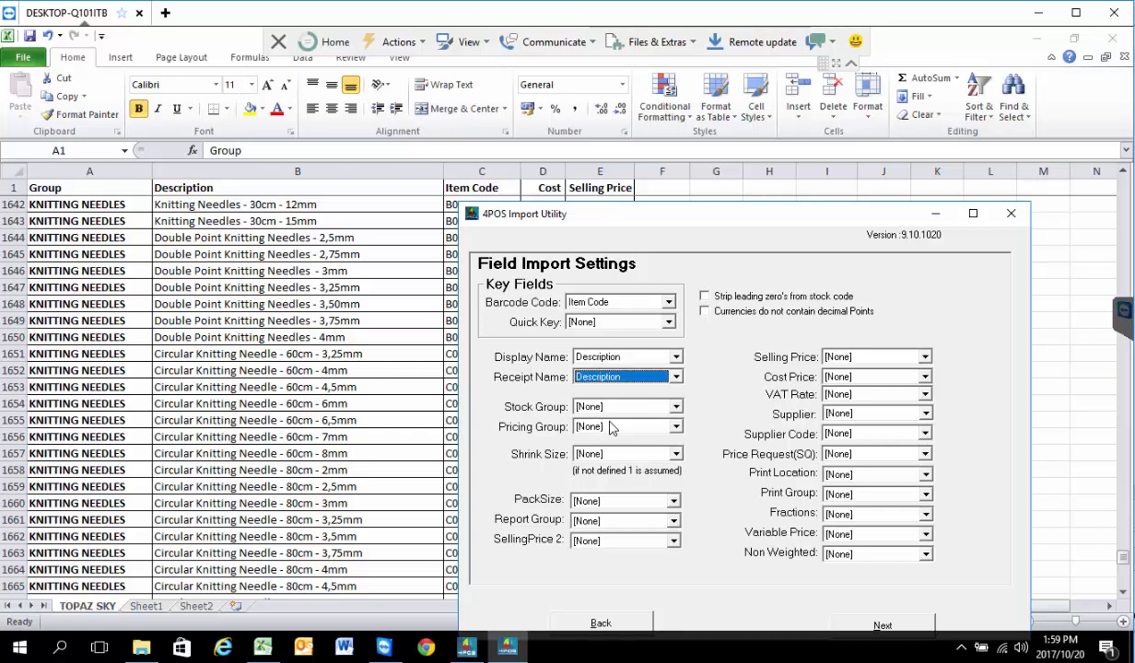
Map both the Stock Group and Pricing Group import fields to Group.
left_click(652, 406)
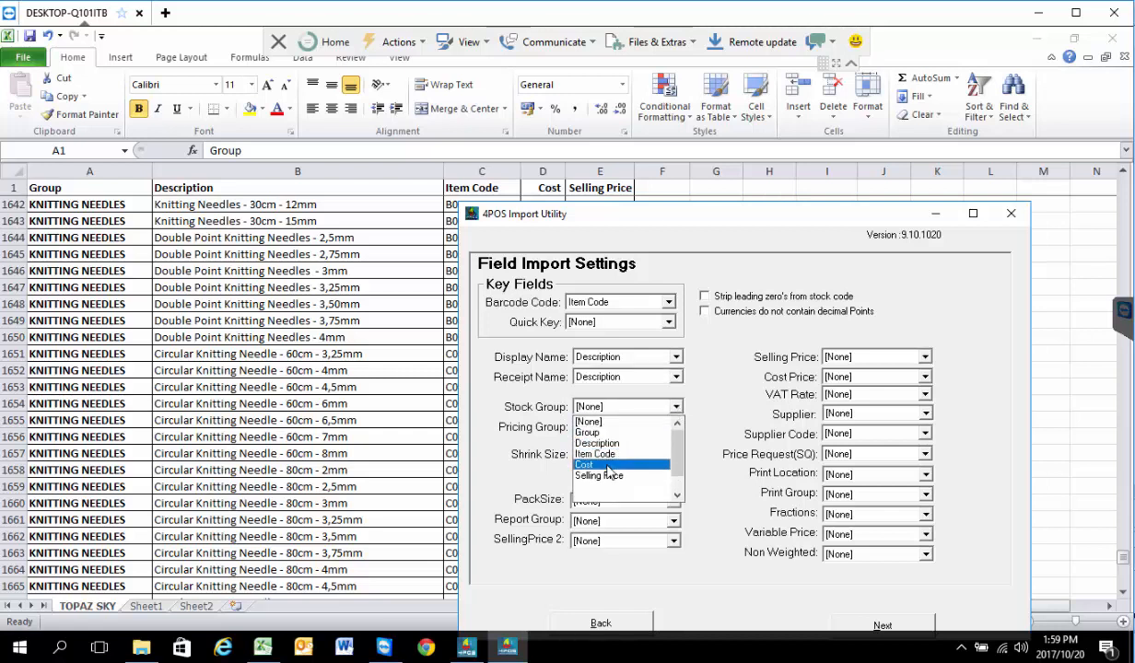
left_click(589, 432)
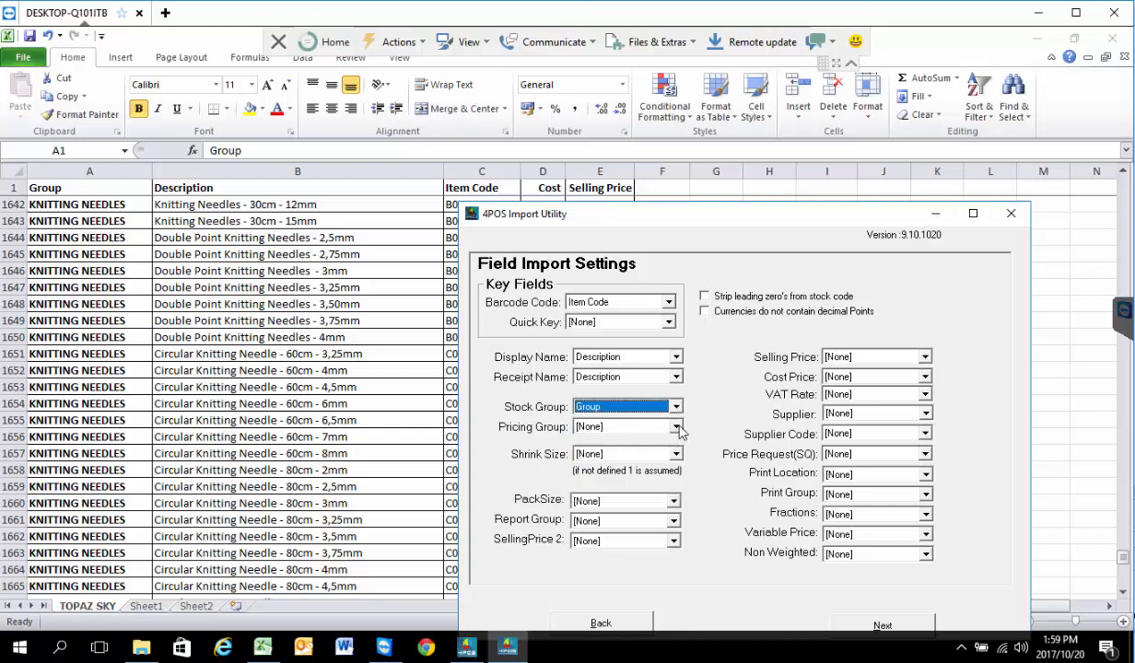
left_click(669, 428)
left_click(615, 455)
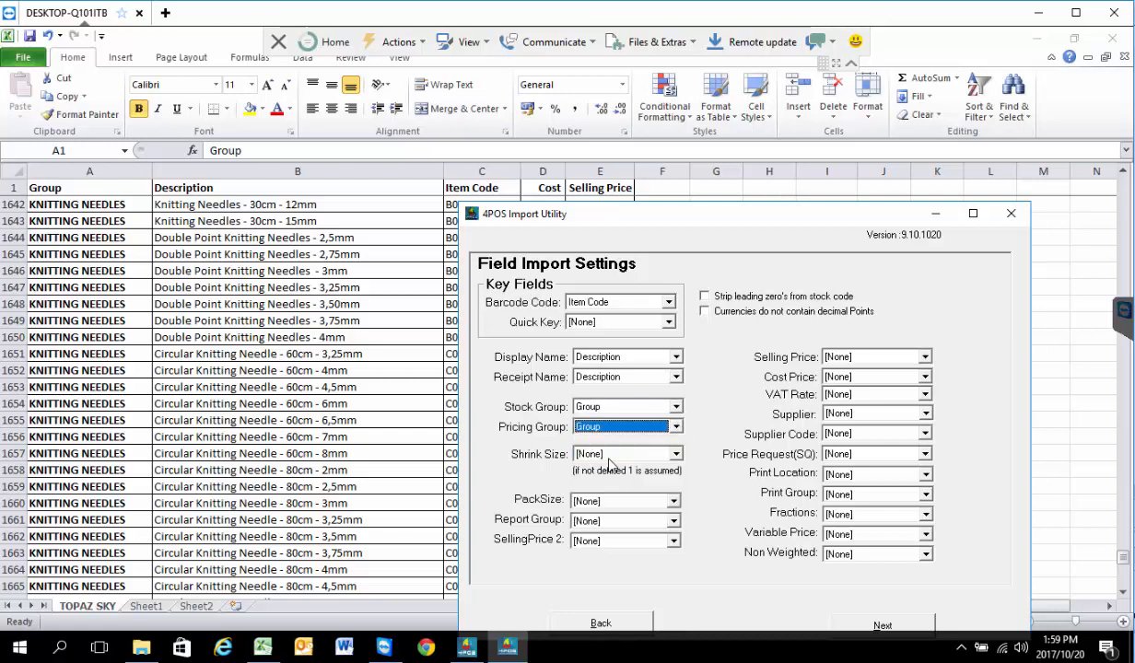
Map the Selling Price import field to Selling Price and the Cost Price import field to Cost.
left_click(926, 358)
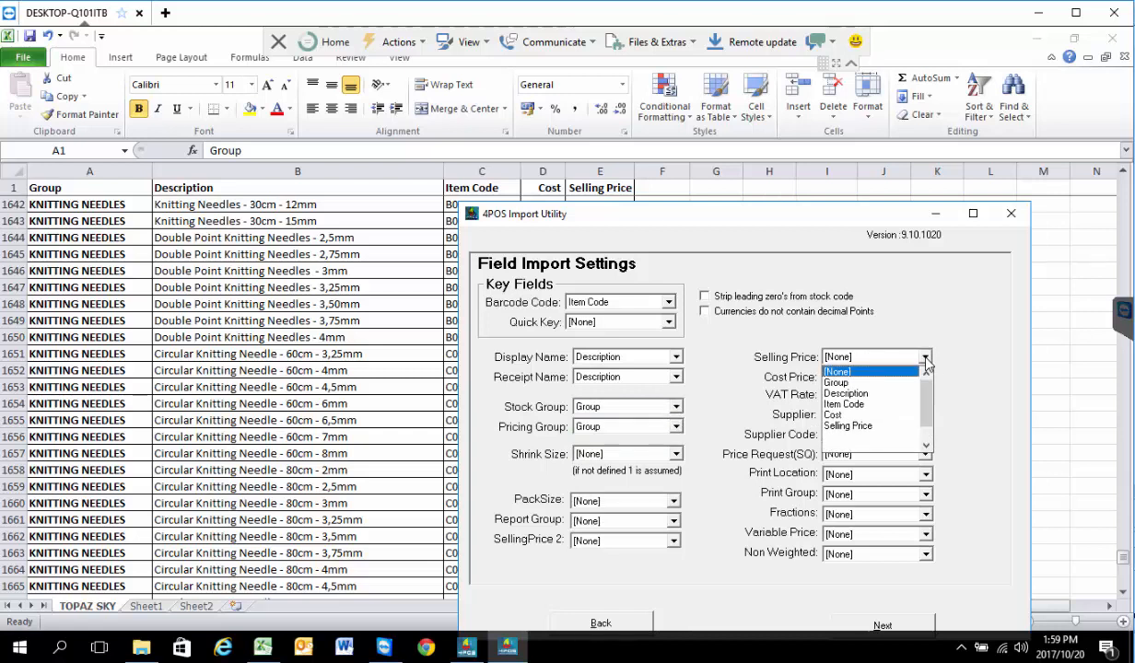
left_click(866, 429)
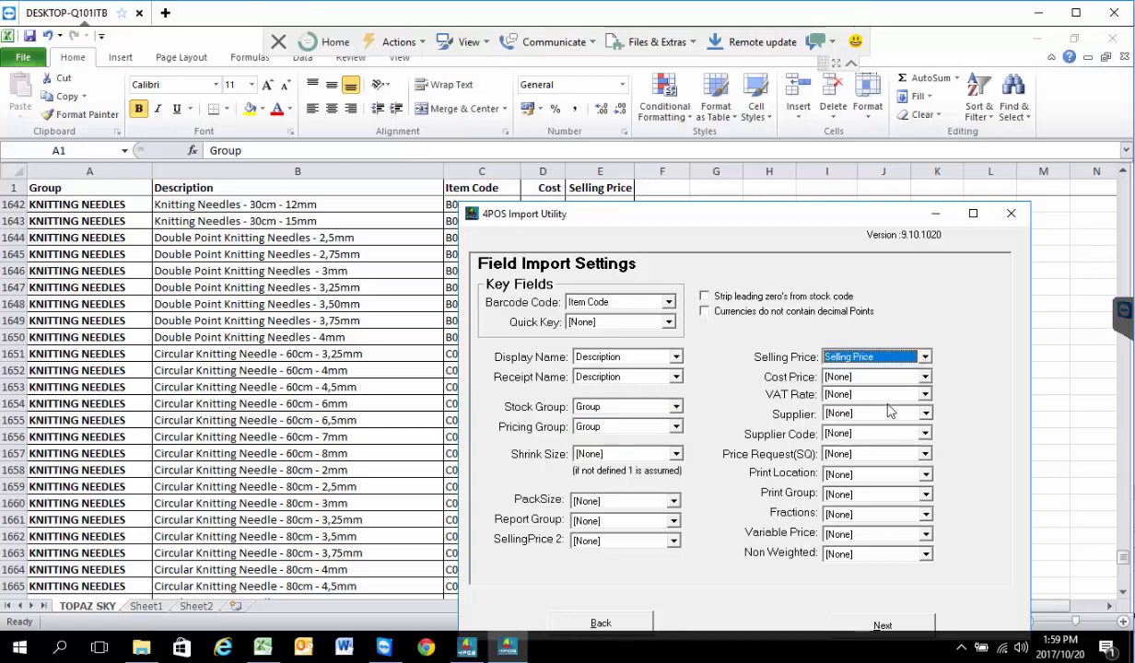
left_click(925, 378)
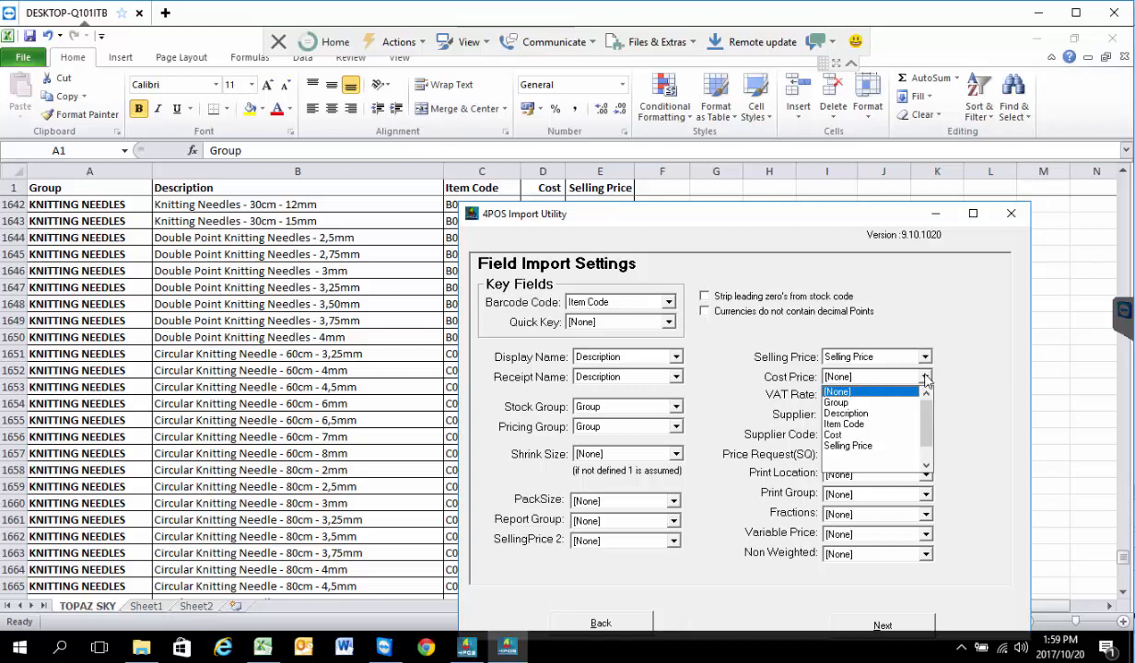
left_click(845, 436)
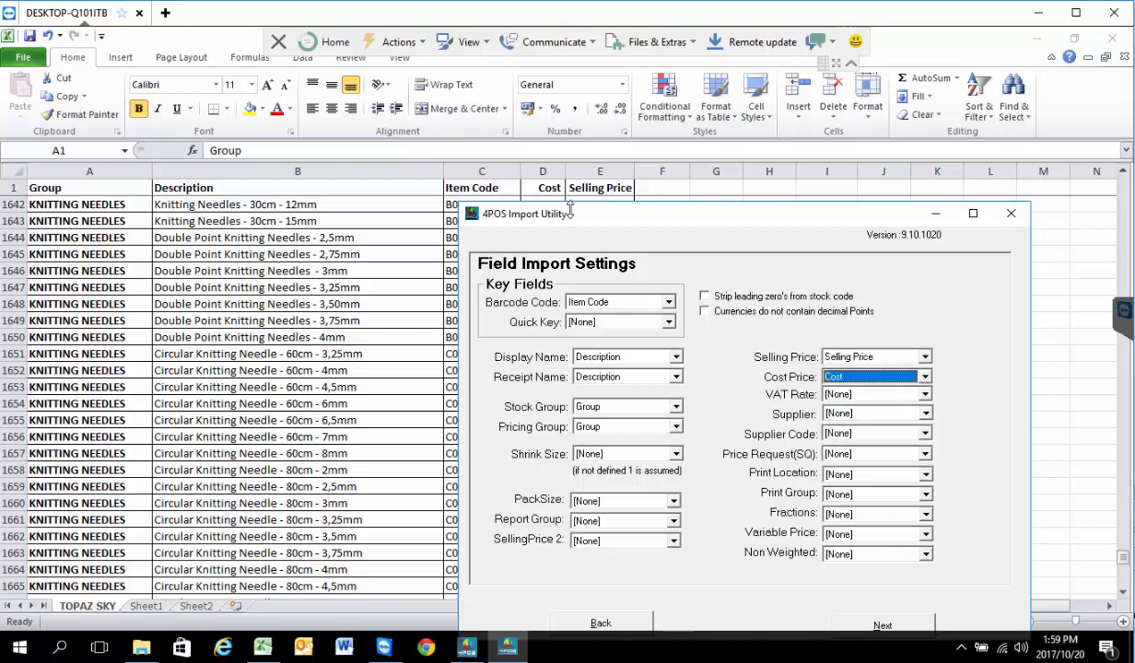
Ask the client in the remote session chat "R u VAT registered?", reply "ok", and return to the field import settings.
left_click(814, 41)
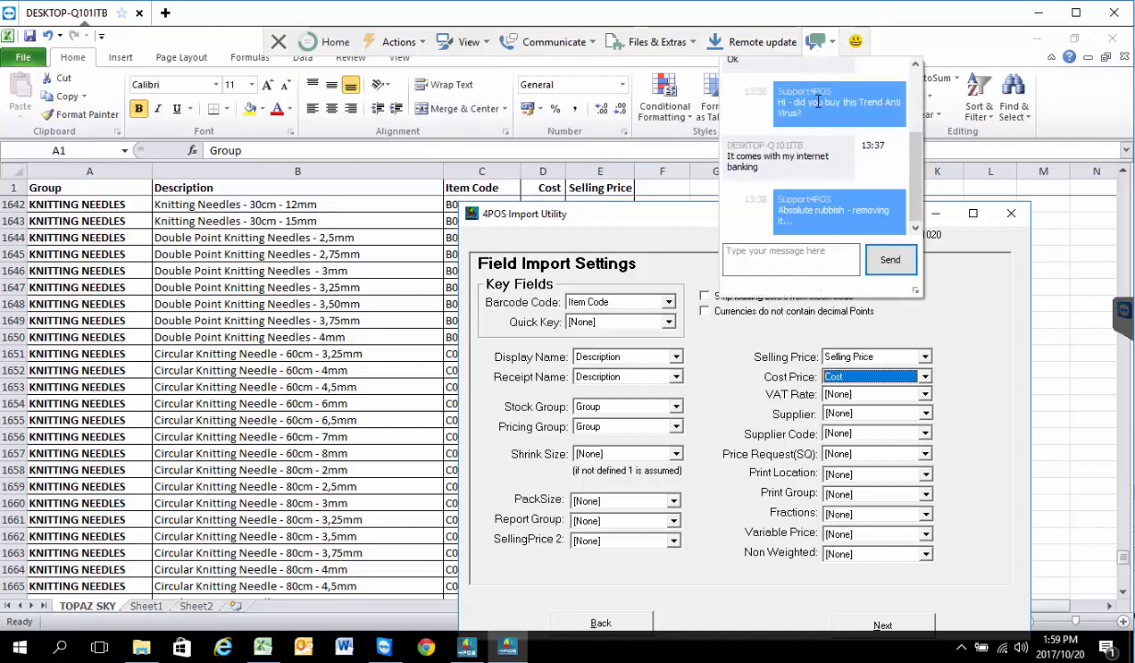
left_click(791, 253)
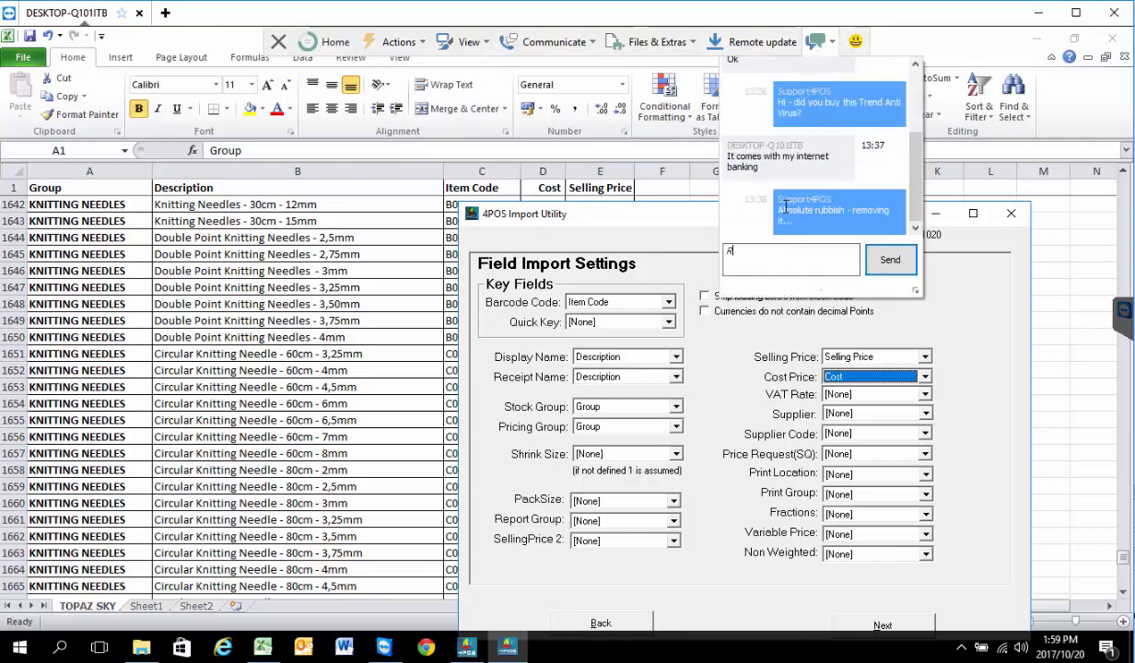
type("R u VAT registered?")
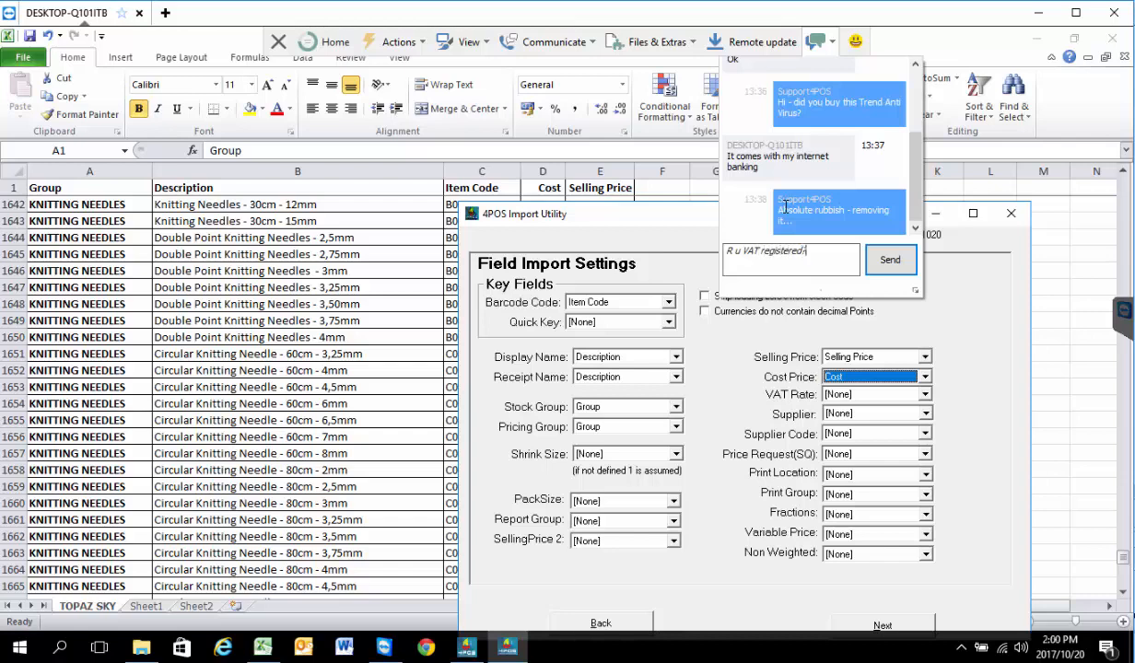
key("Return")
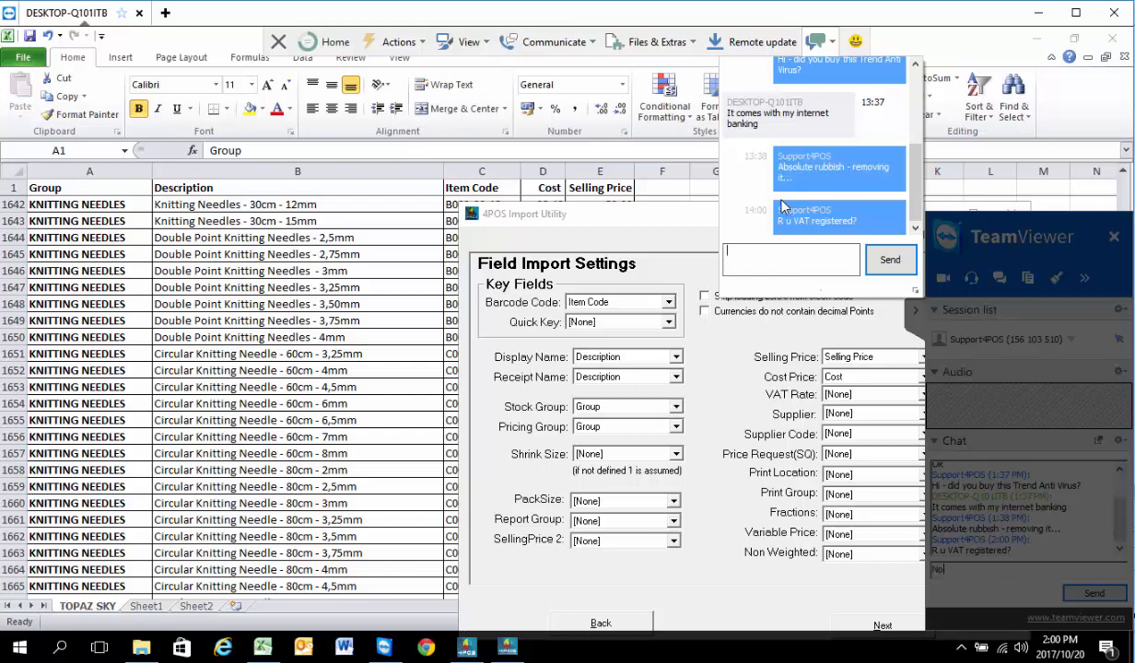
type("ok")
key("Return")
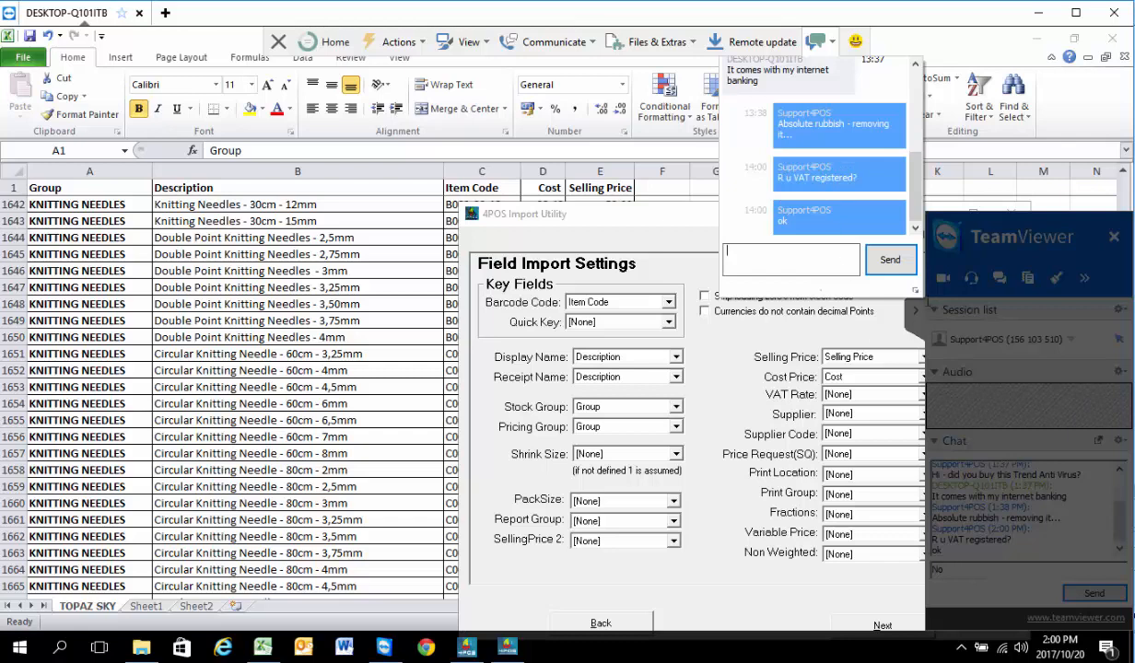
left_click(914, 314)
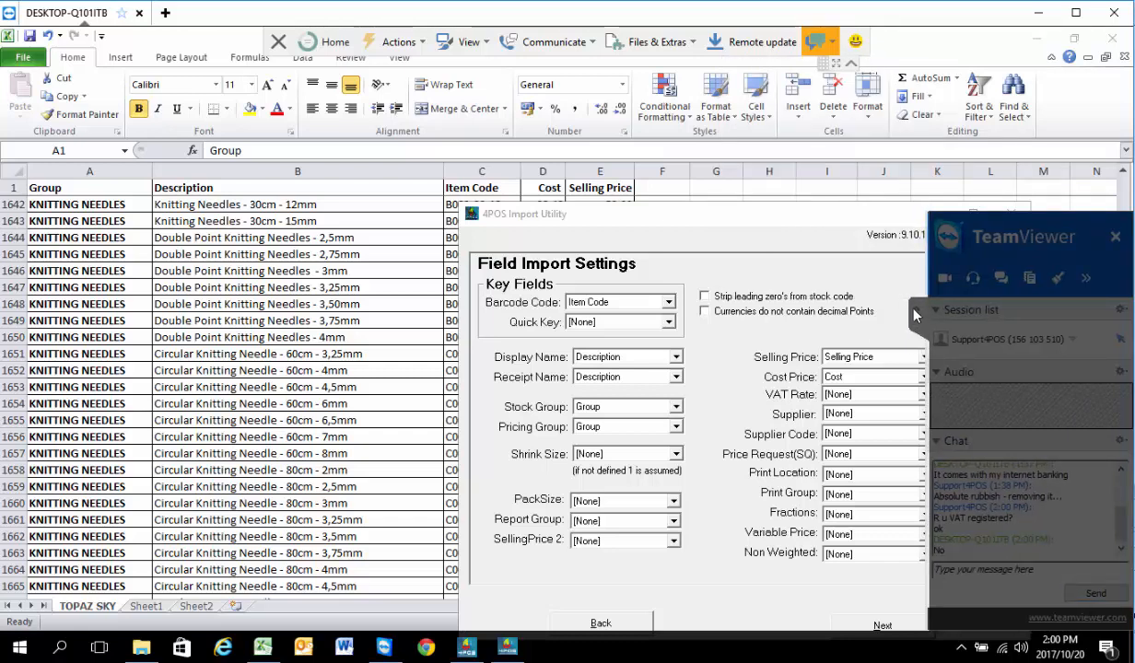
left_click(866, 377)
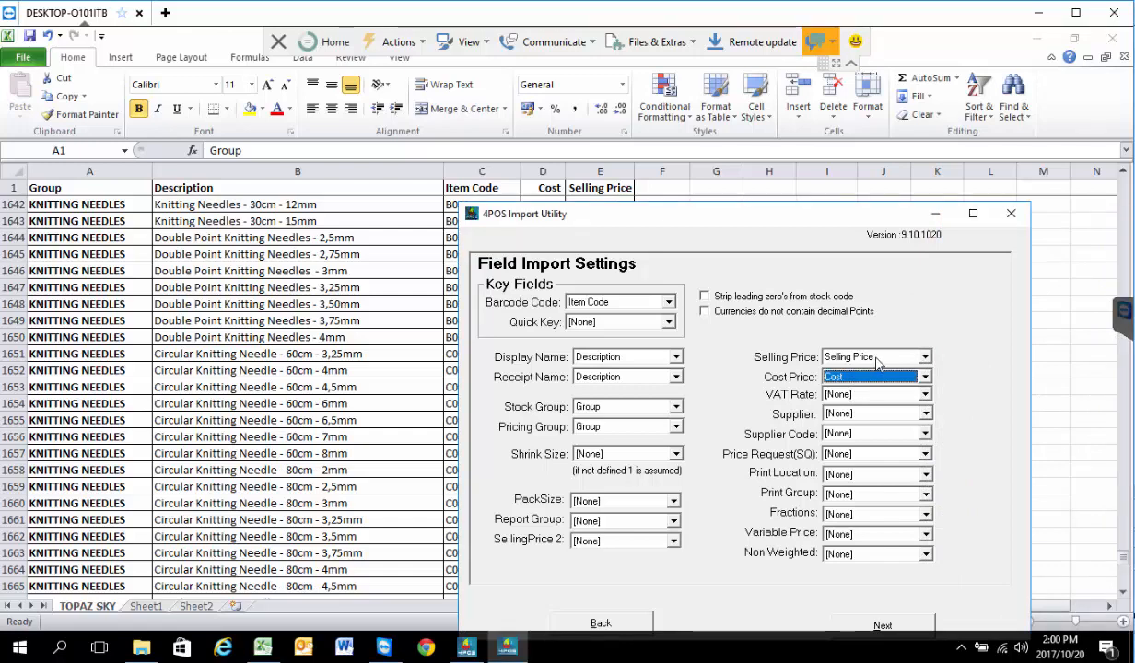
Minimize the import utility to show the sheet's Cost column, ask the client "Does your cost include VAT?" in chat, and reply "ok".
left_click(932, 213)
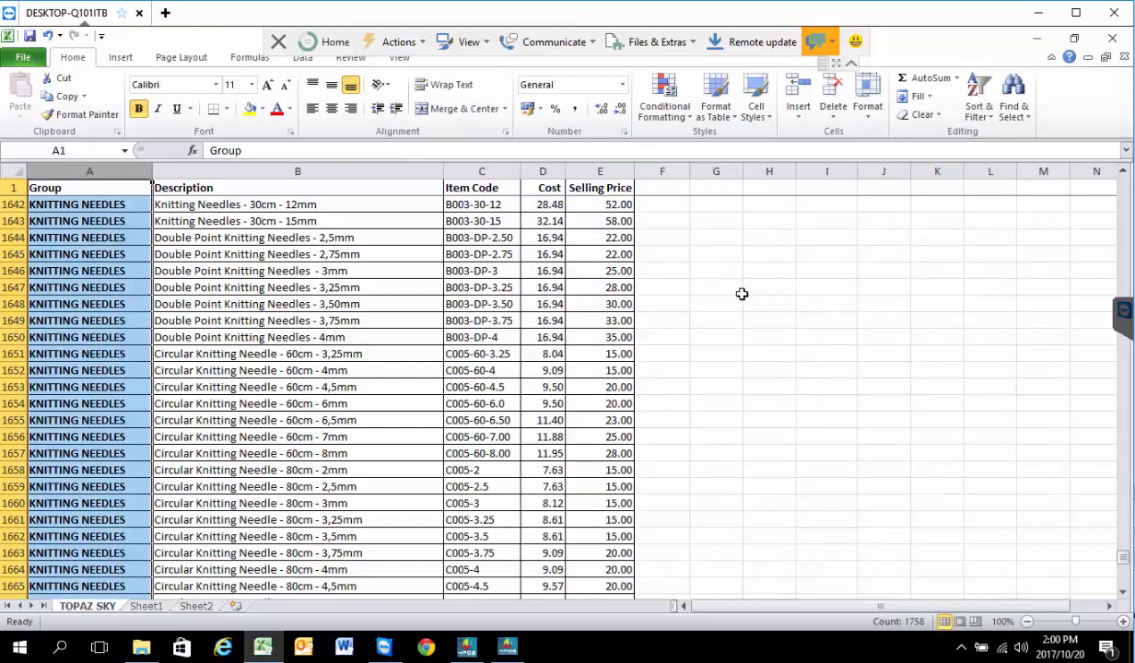
left_click(821, 45)
left_click(781, 245)
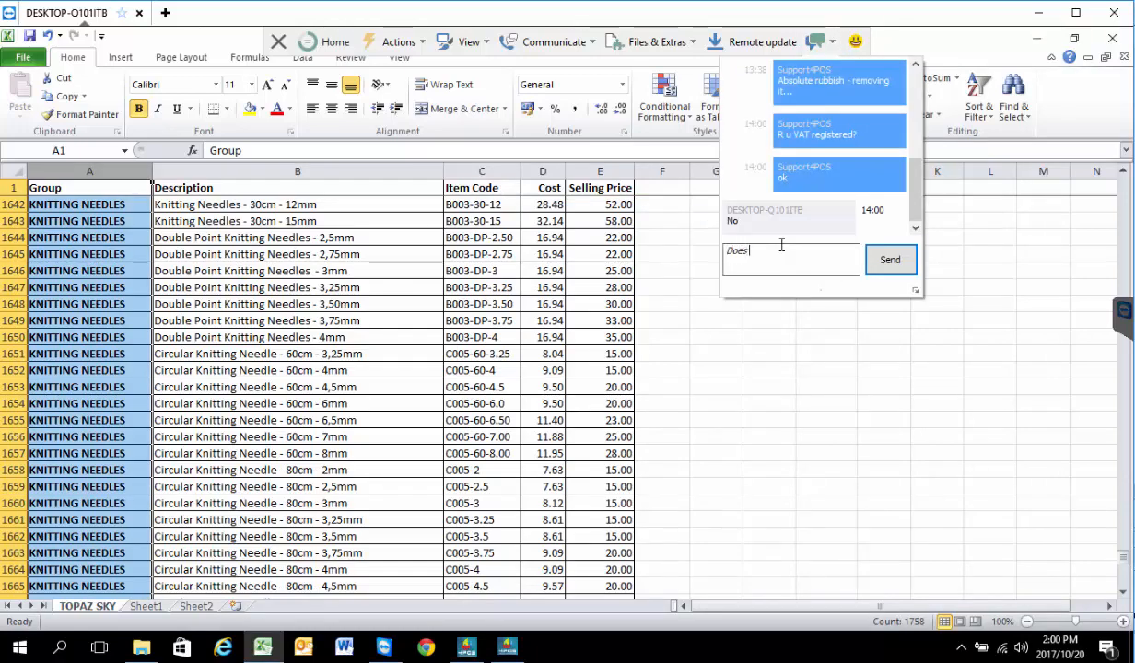
type("Does your cost includ")
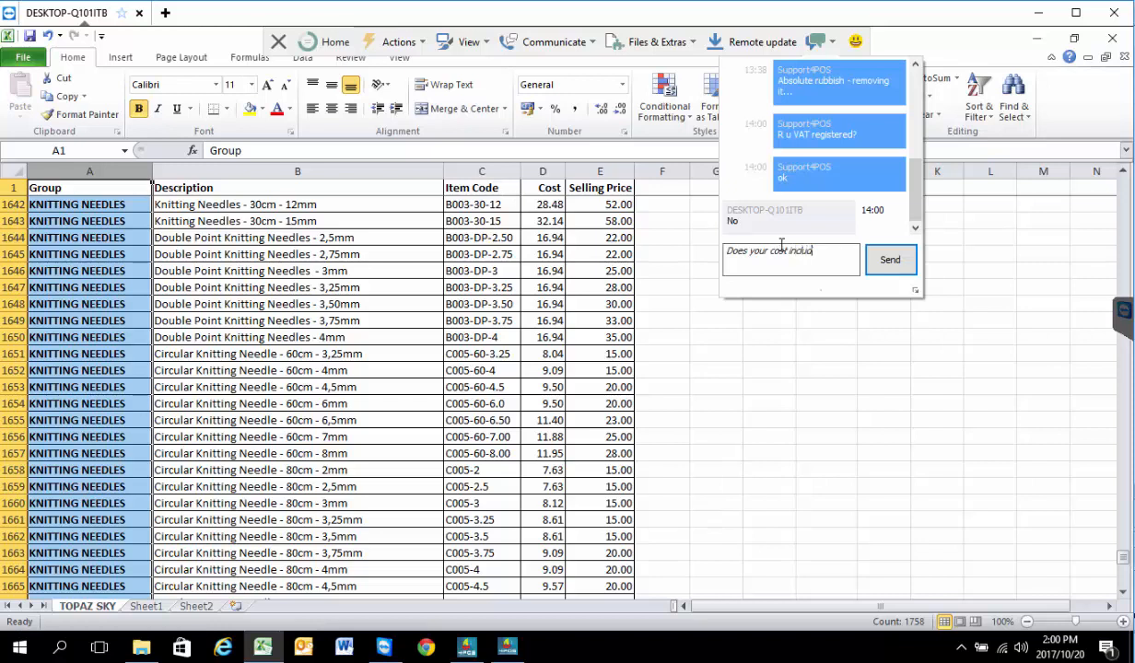
type("e VAT?")
key("Return")
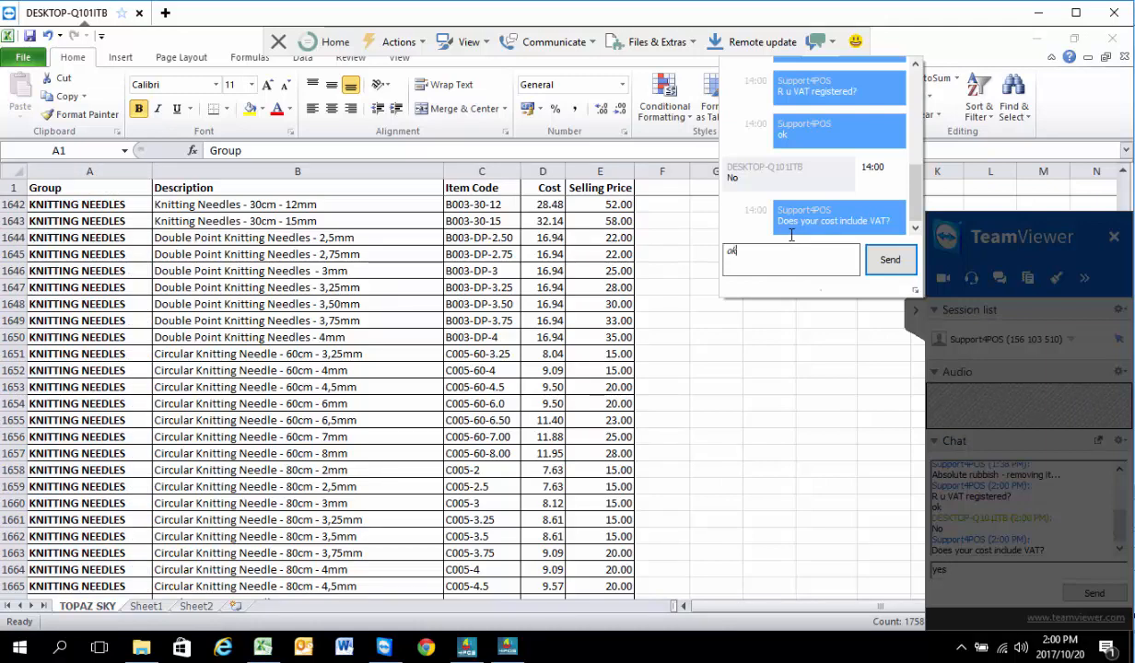
key("Return")
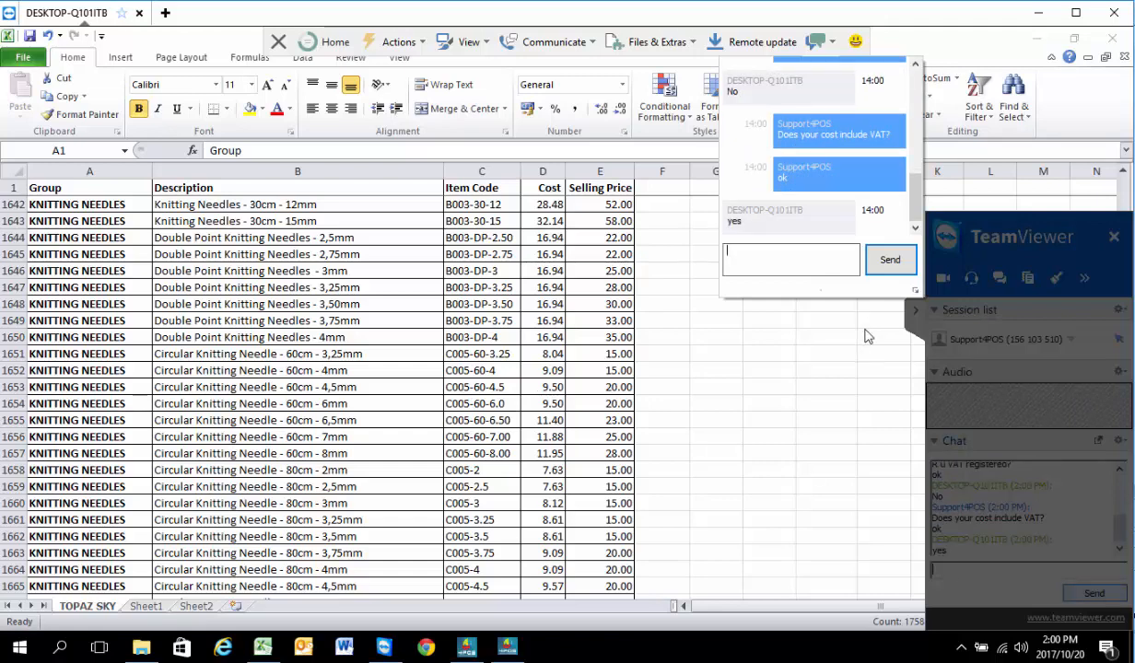
left_click(672, 364)
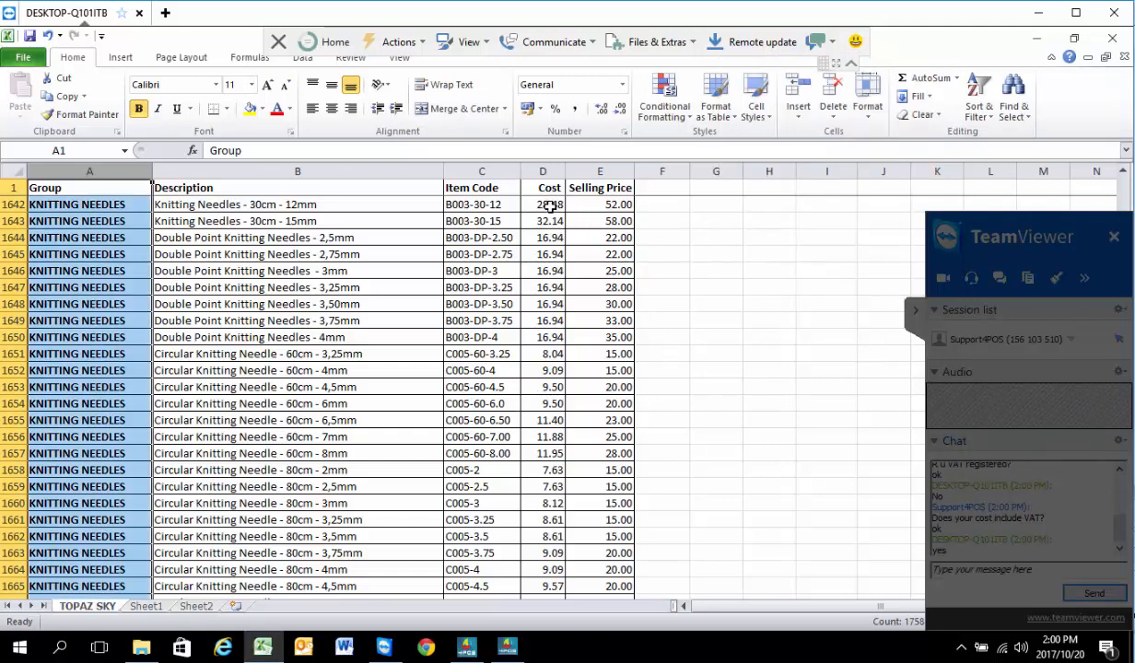
left_click(549, 203)
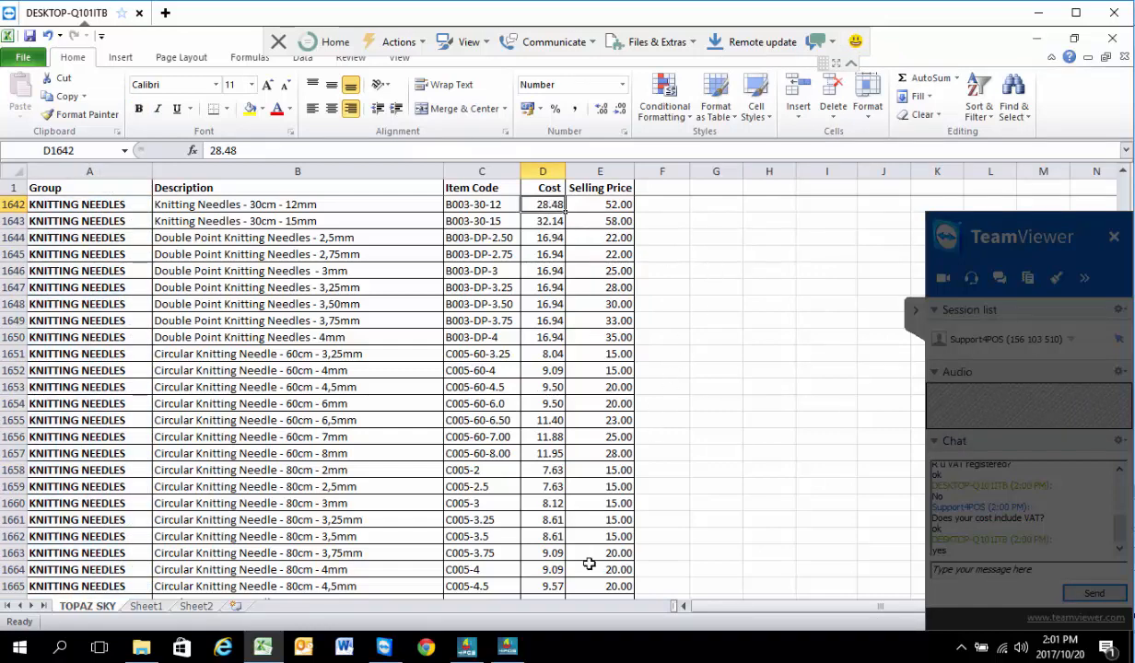
Restore the 4POS Import Utility and try to upload the product list with the mapped fields.
left_click(508, 648)
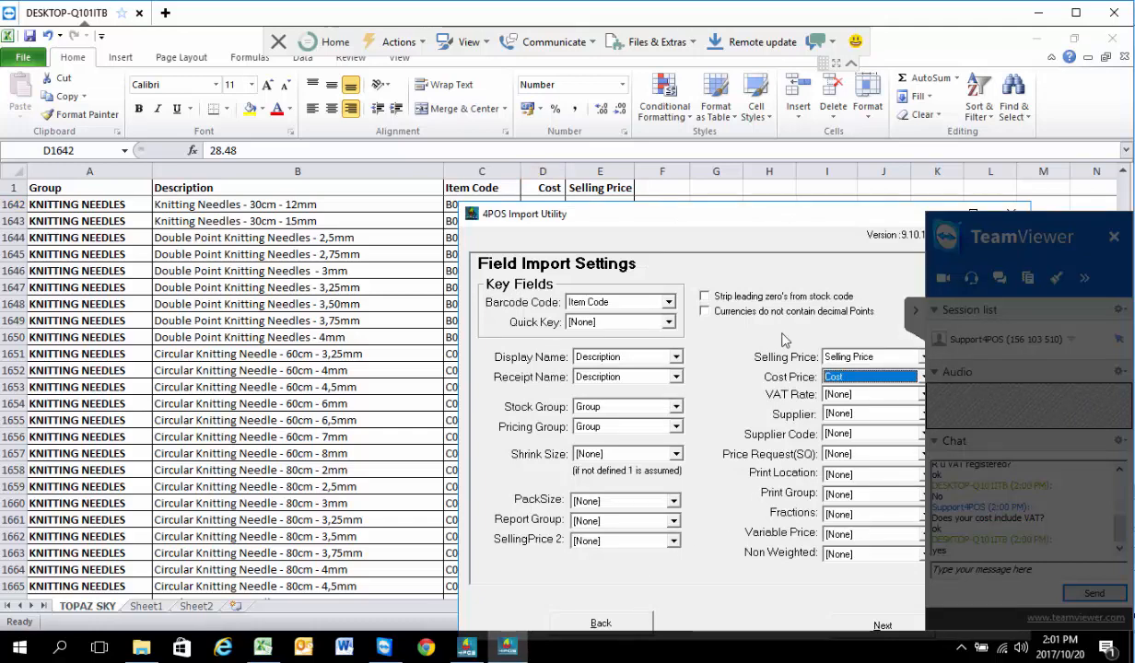
left_click_drag(716, 206, 668, 154)
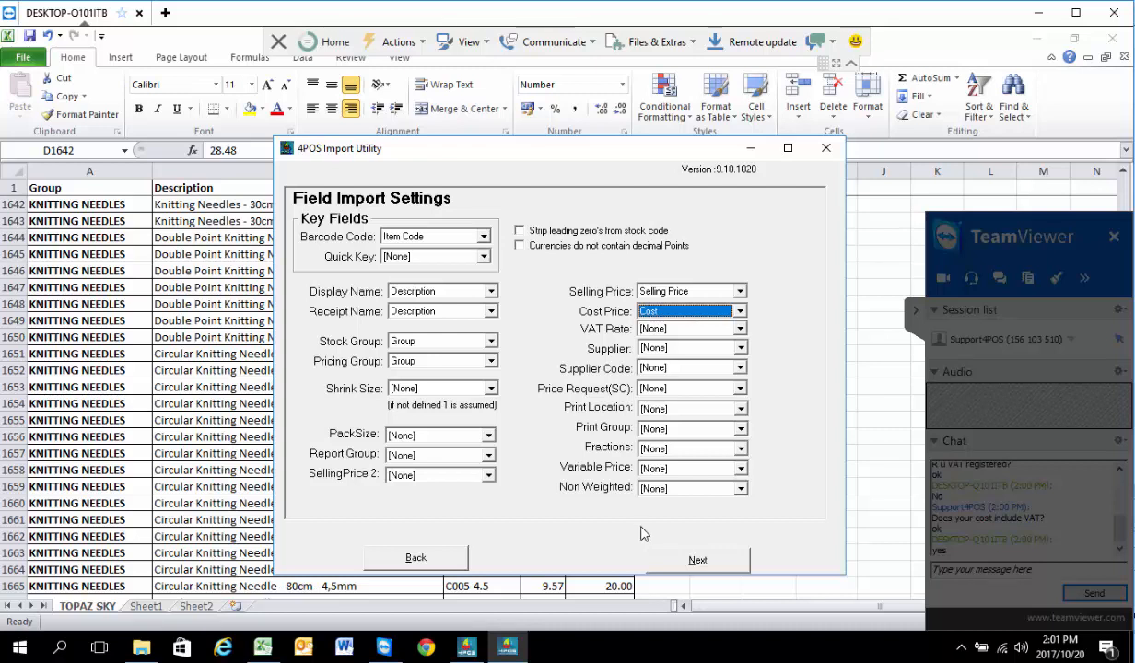
left_click(699, 562)
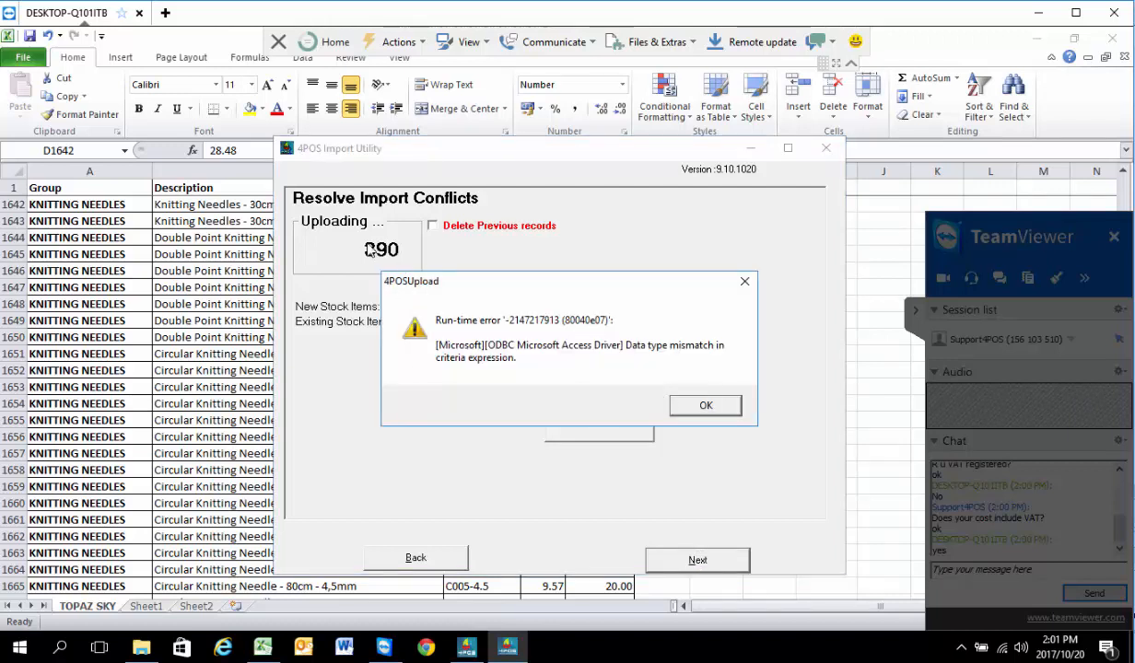
left_click(717, 410)
Examine the TOPAZ SKY rows from the knitting needles up to the crochet hooks and Elle cottons.
left_click(67, 472)
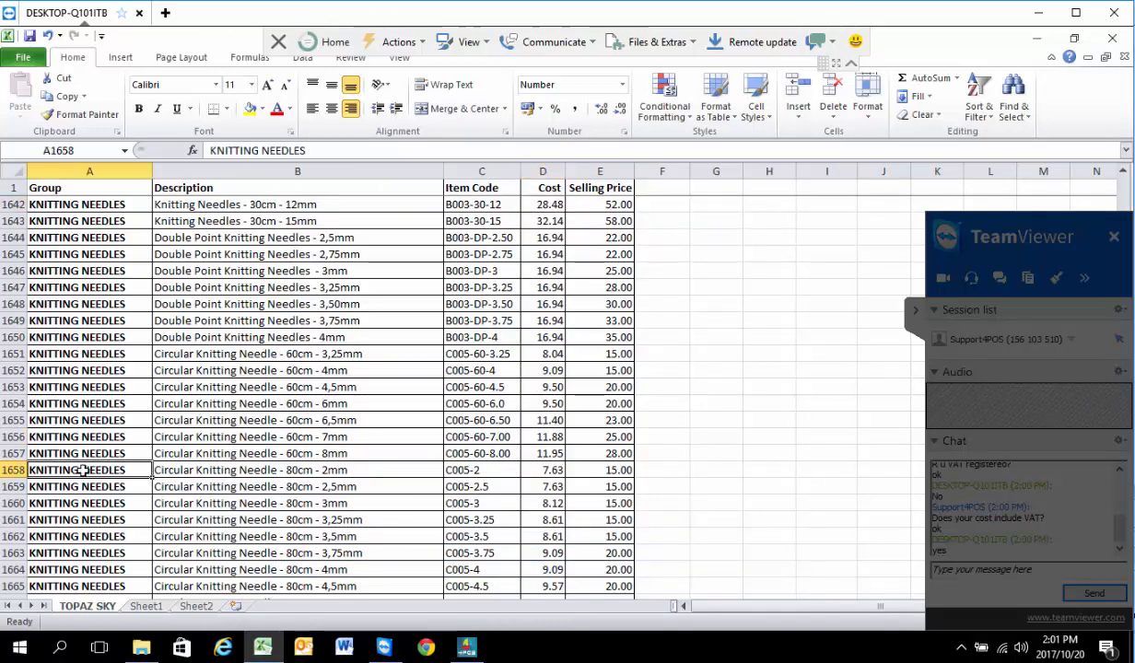
scroll(156, 456, "up", 15)
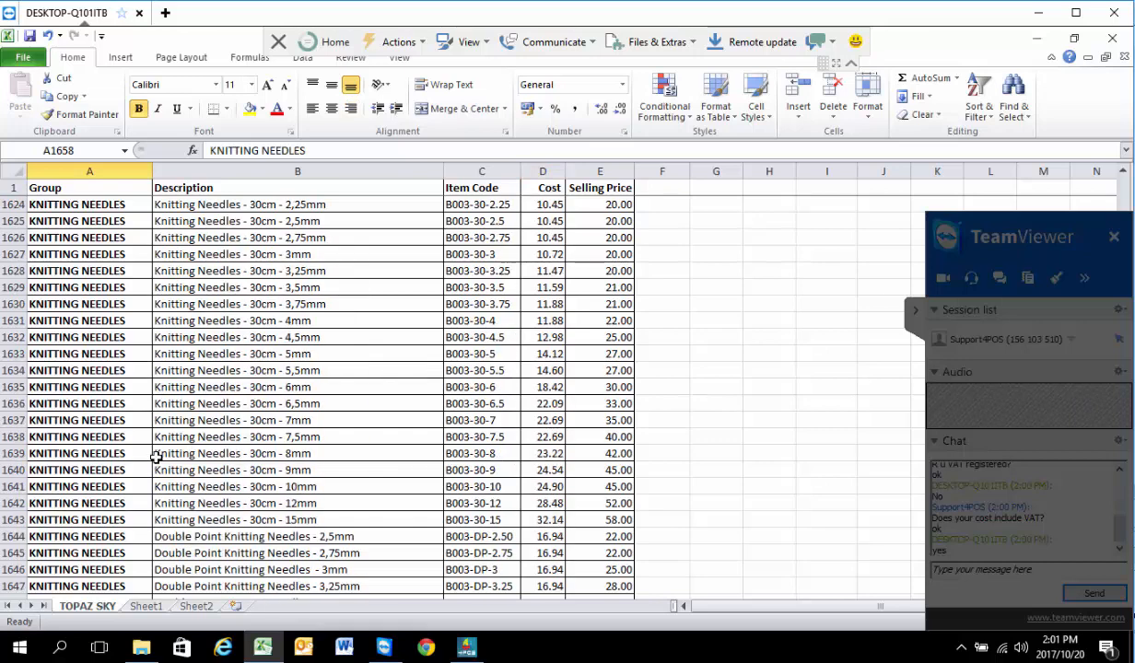
scroll(157, 457, "up", 18)
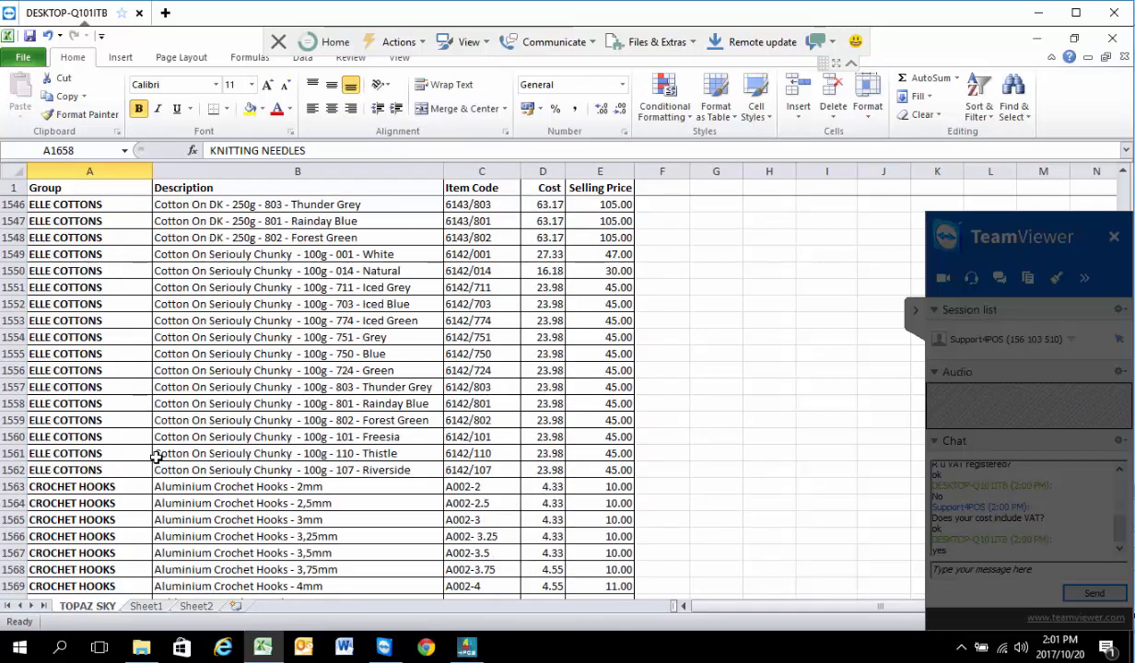
Open the C:\4POSSupport folder in a new File Explorer window.
left_click(147, 650)
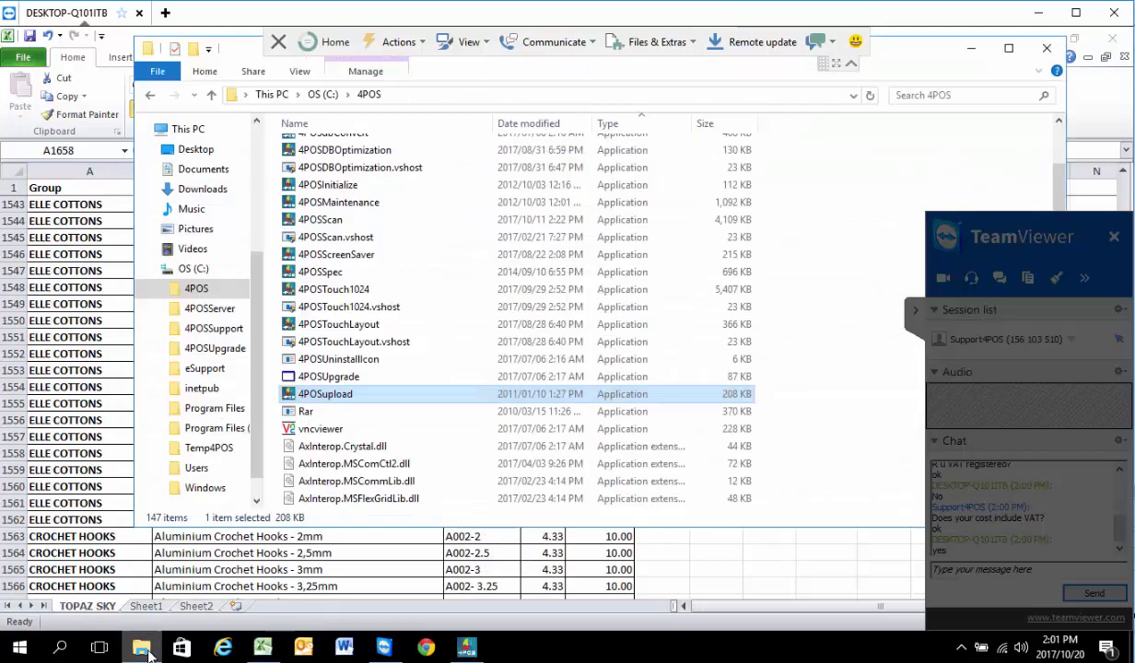
right_click(19, 648)
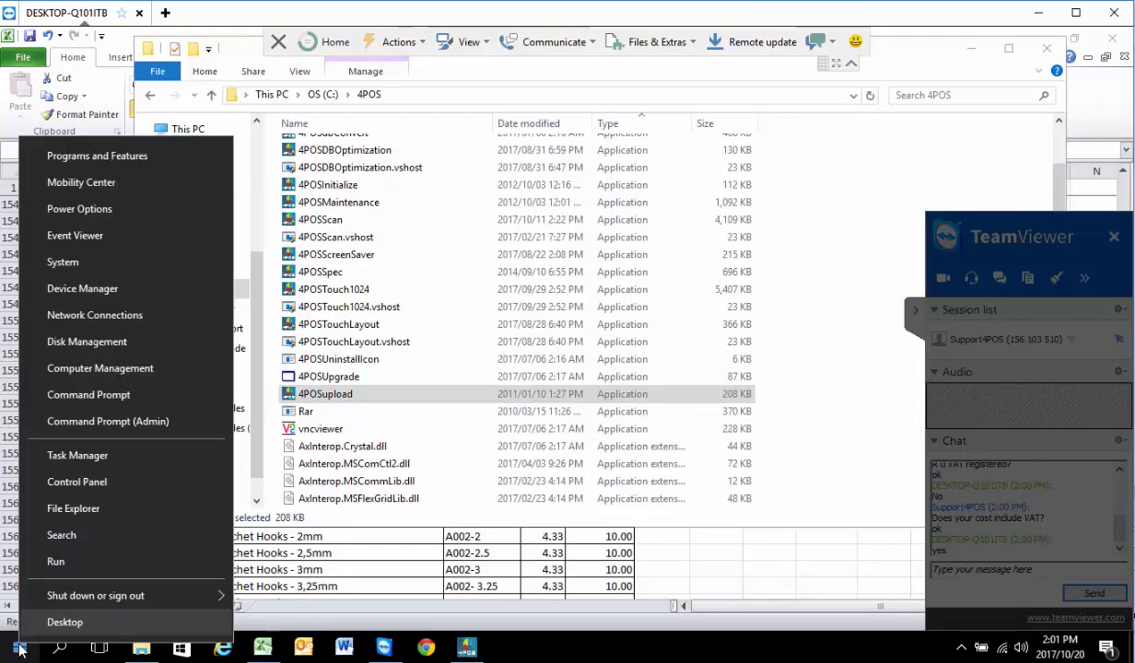
left_click(124, 518)
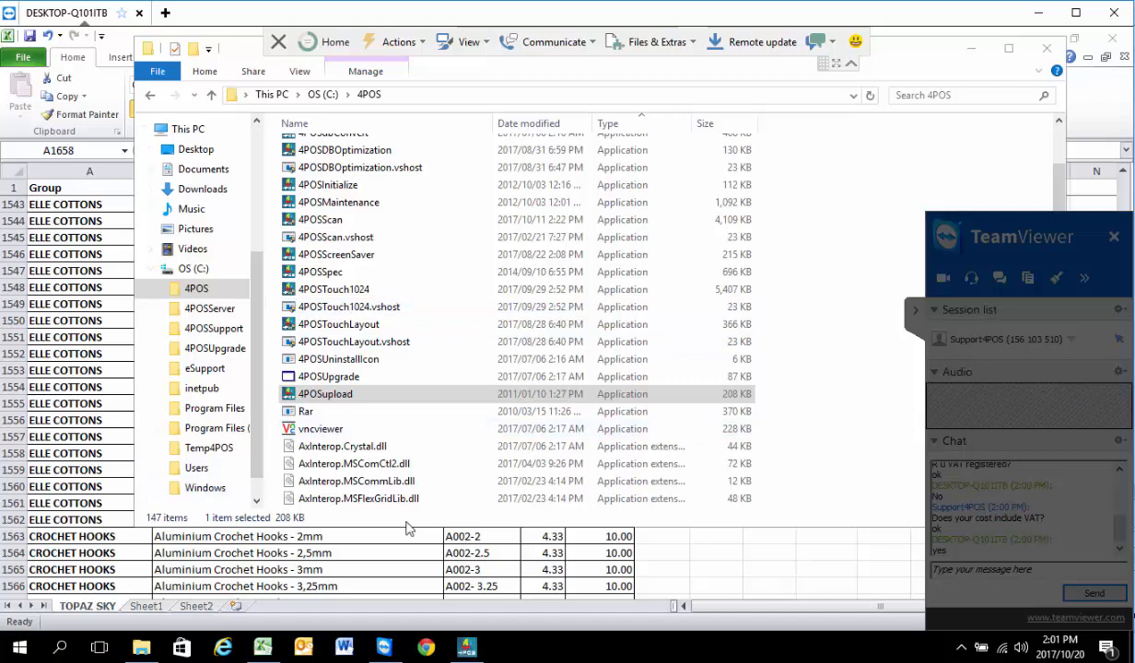
middle_click(143, 649)
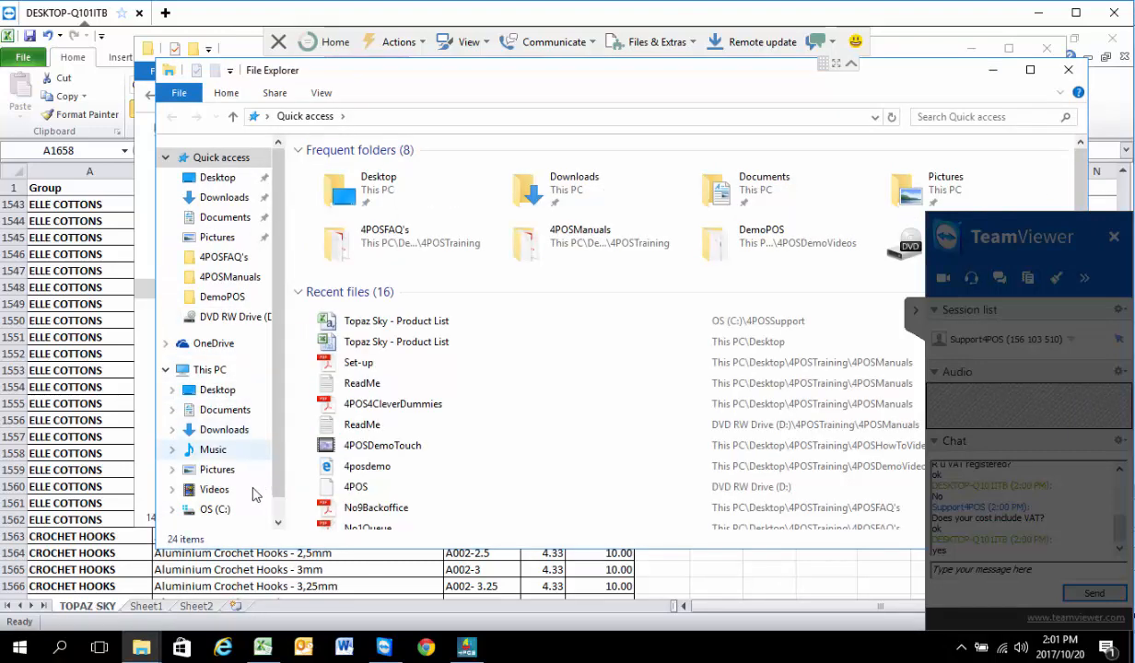
left_click(216, 510)
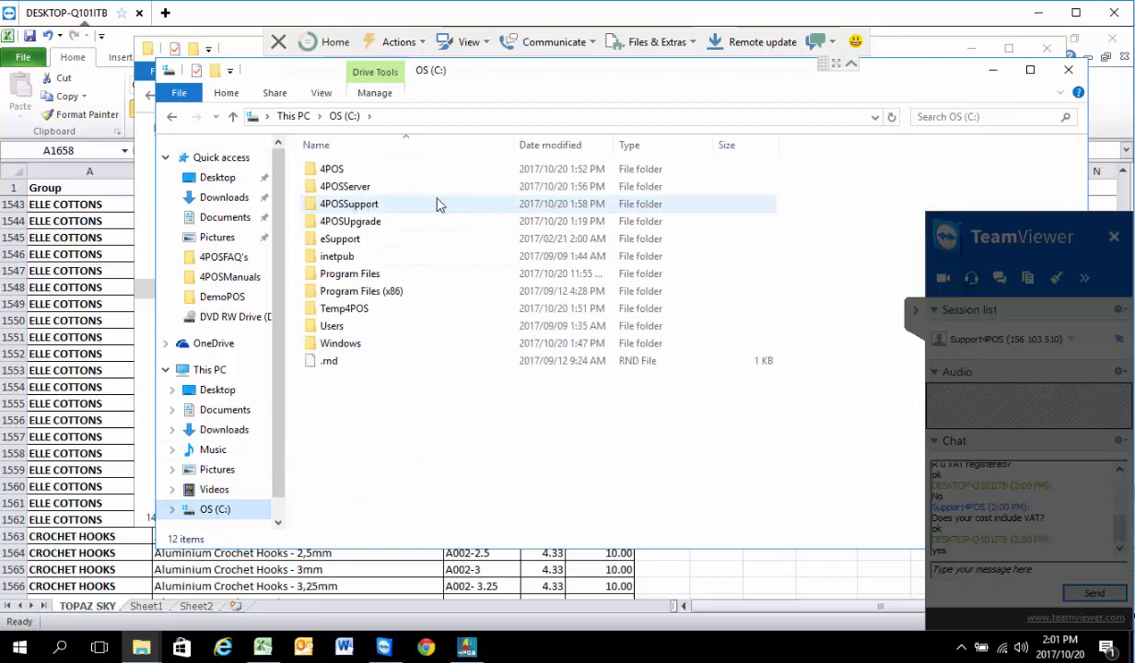
double_click(387, 203)
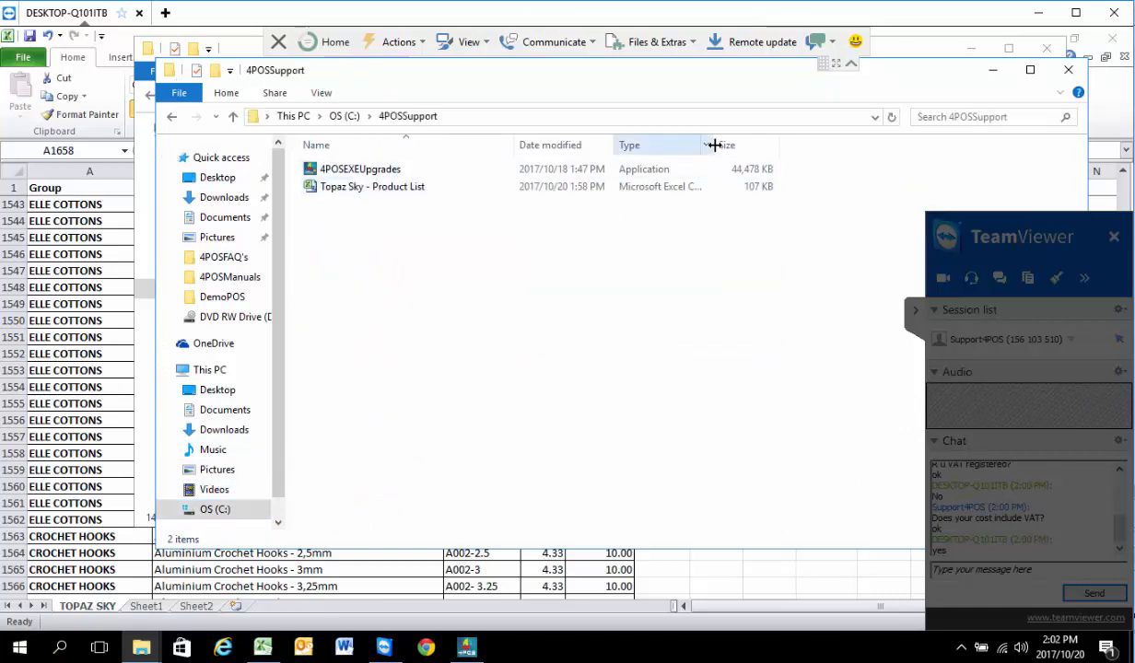
Widen the Type column and bring up the program choices for opening the Topaz Sky - Product List CSV file.
left_click_drag(715, 145, 799, 145)
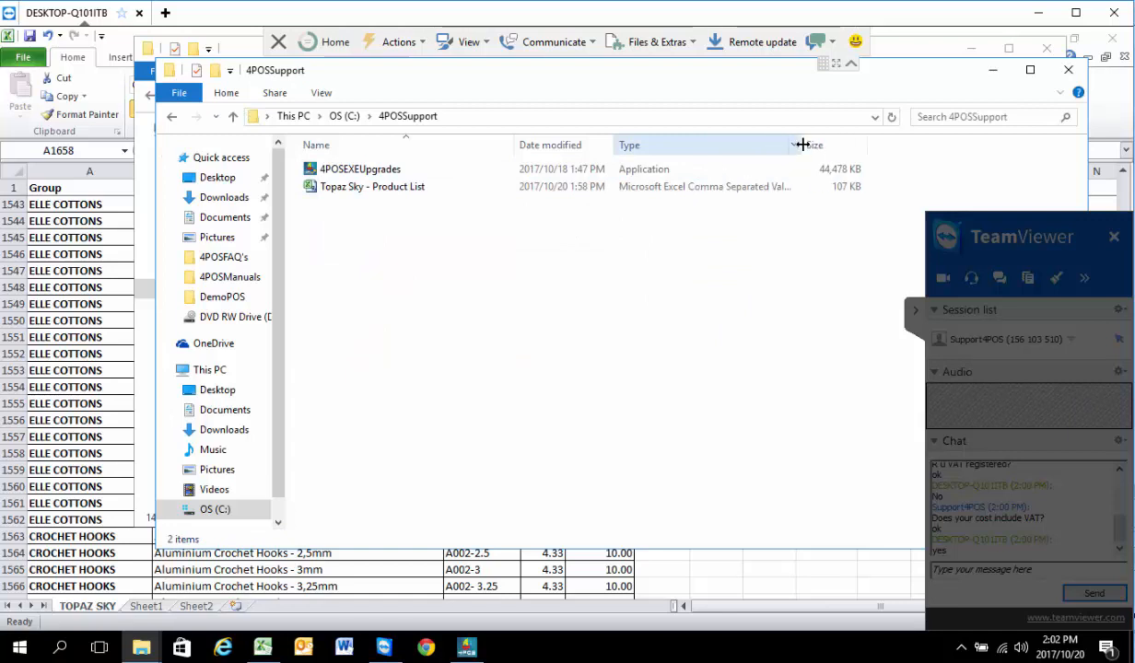
right_click(338, 190)
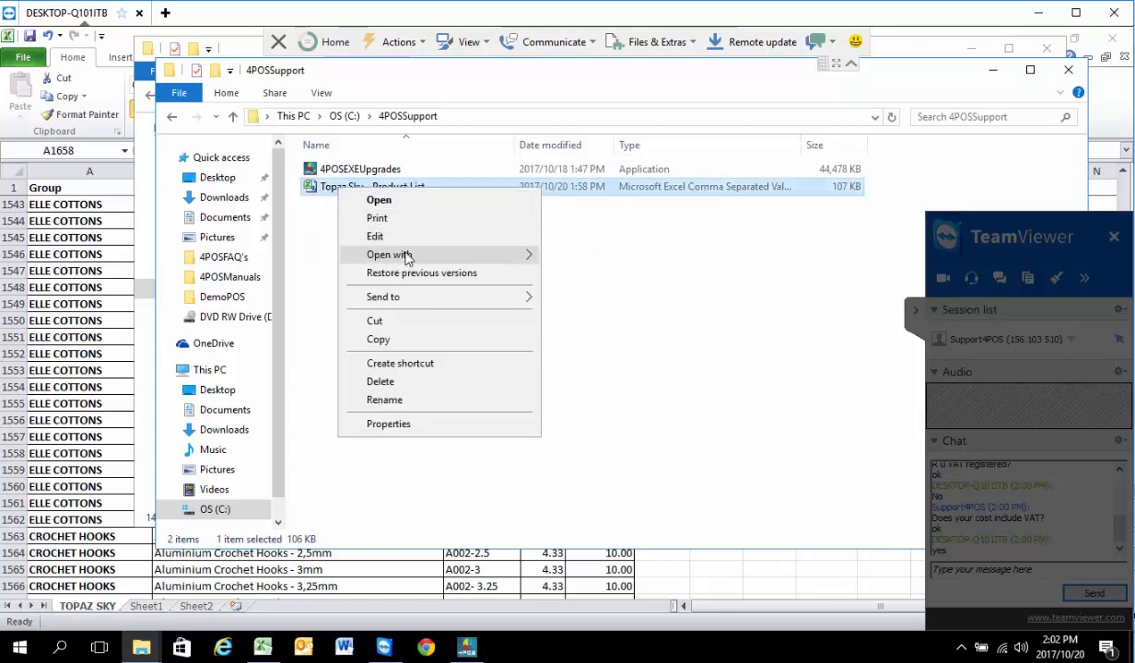
mouse_move(406, 257)
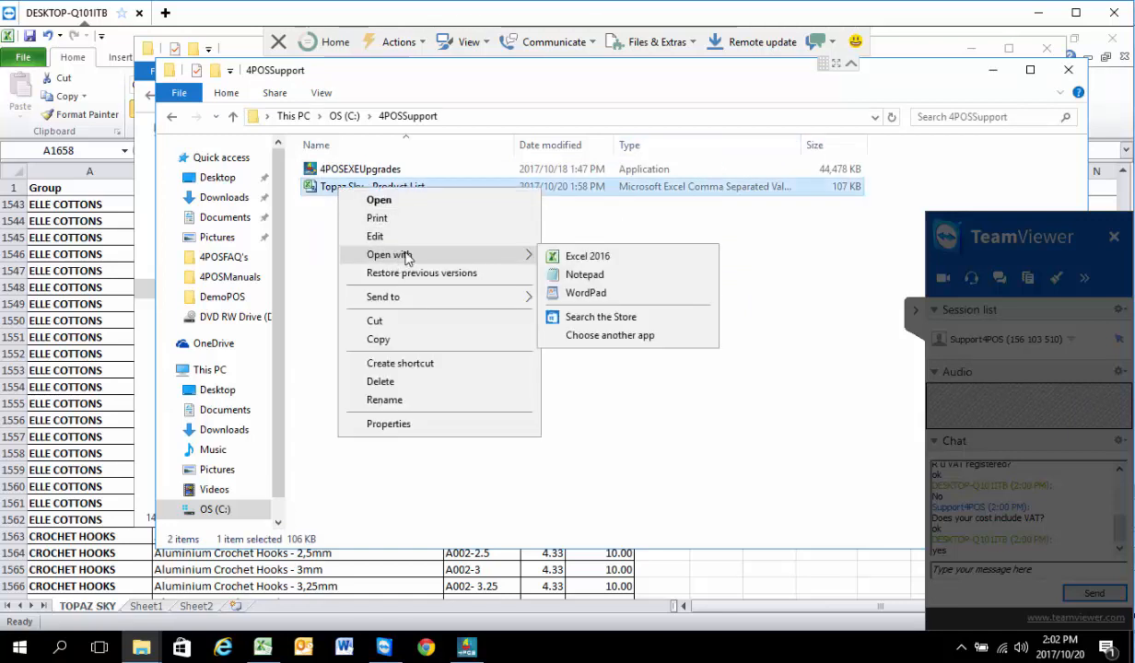
Open the Topaz Sky - Product List CSV in Notepad and examine the trailing commas at the row ends.
left_click(584, 275)
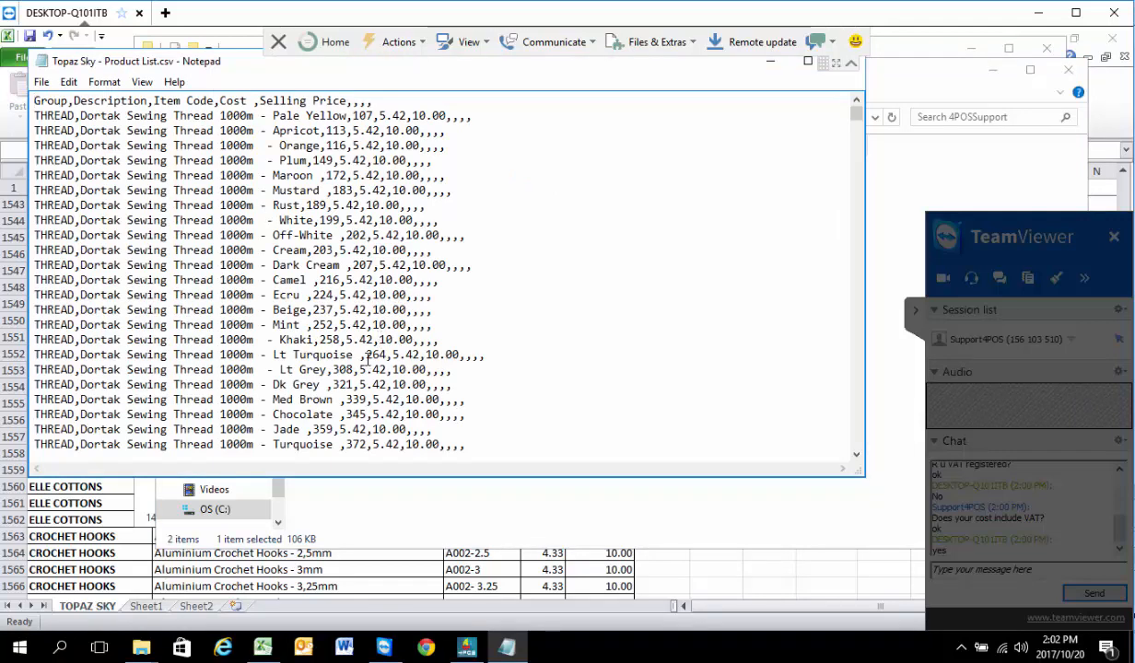
scroll(368, 359, "down", 4)
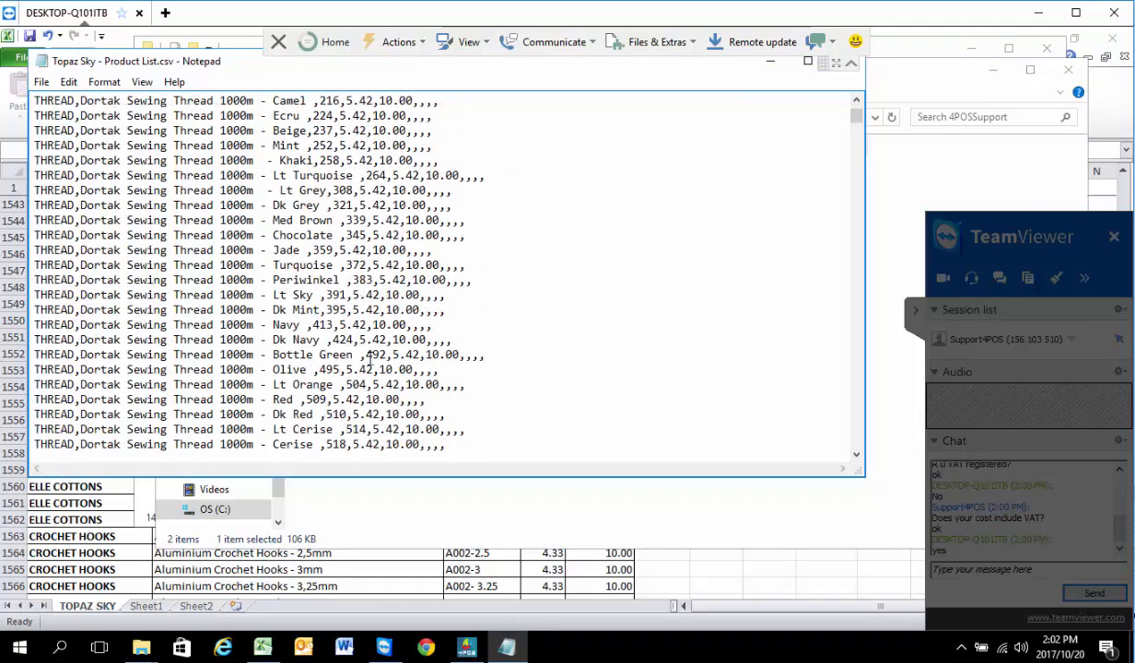
left_click_drag(493, 360, 463, 360)
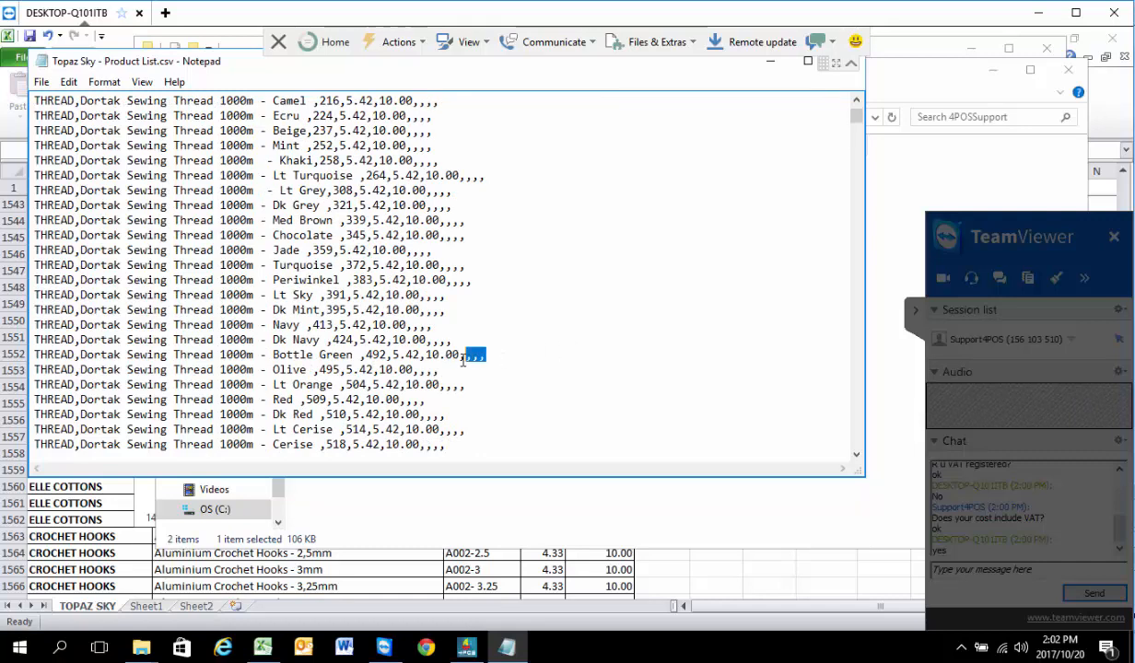
scroll(304, 409, "down", 9)
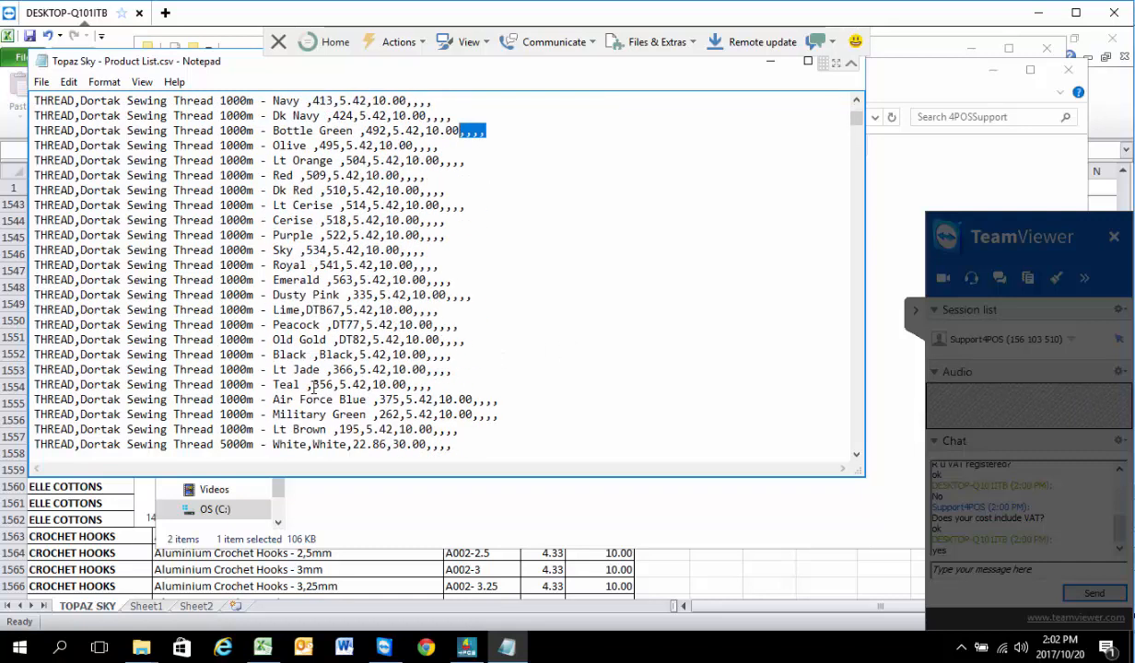
scroll(319, 384, "down", 3)
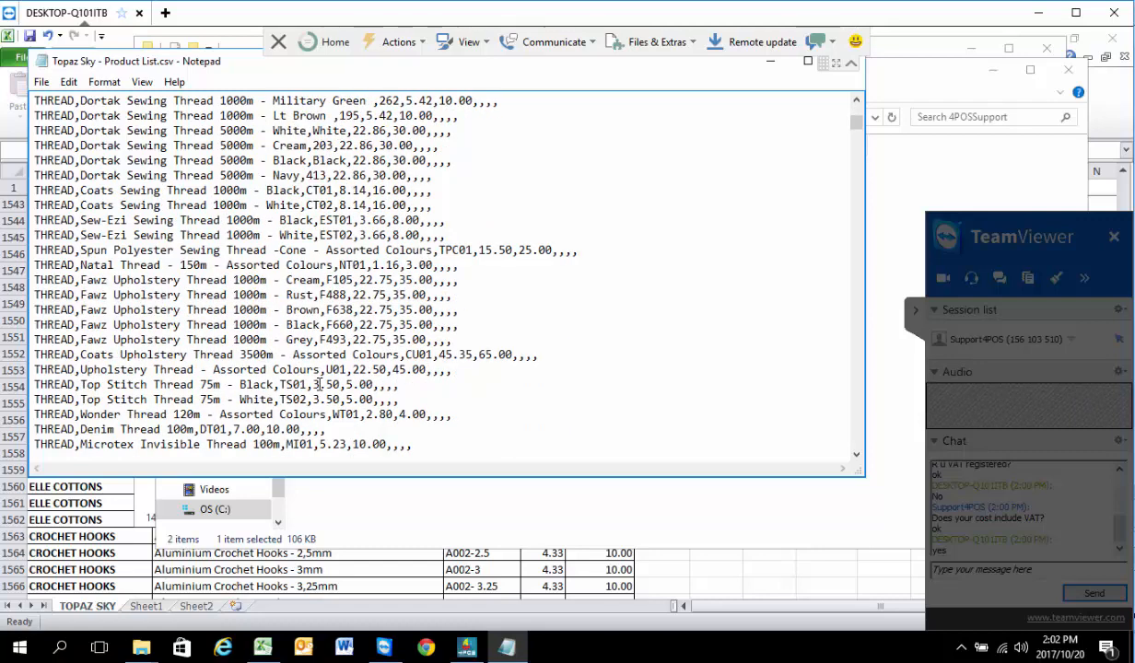
scroll(319, 384, "down", 4)
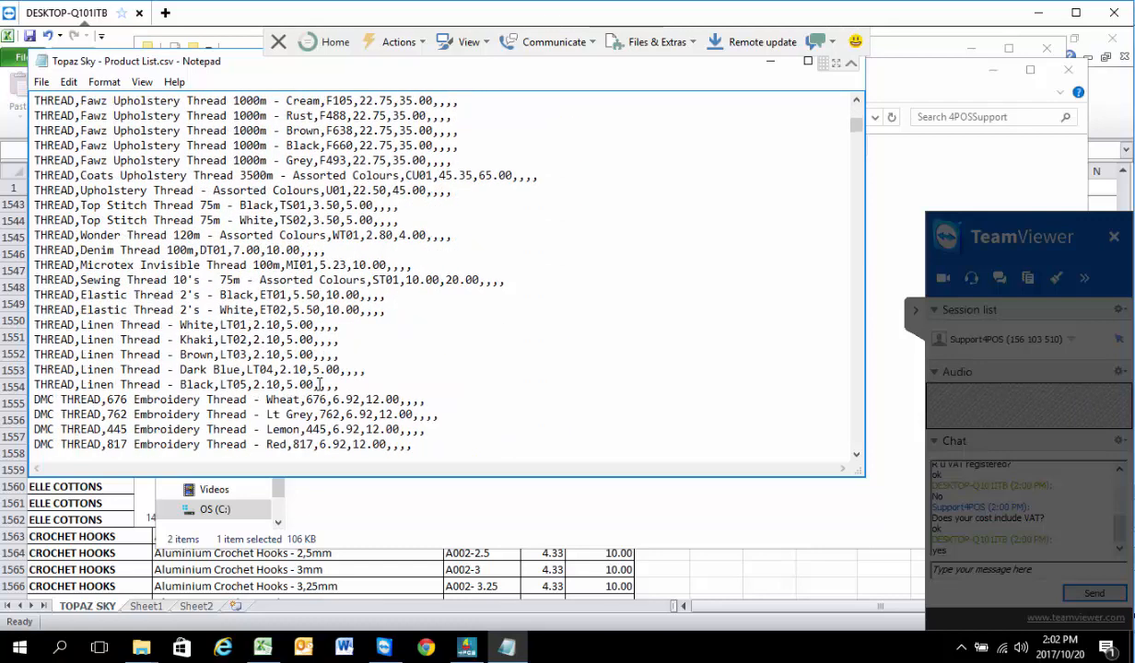
scroll(318, 385, "down", 3)
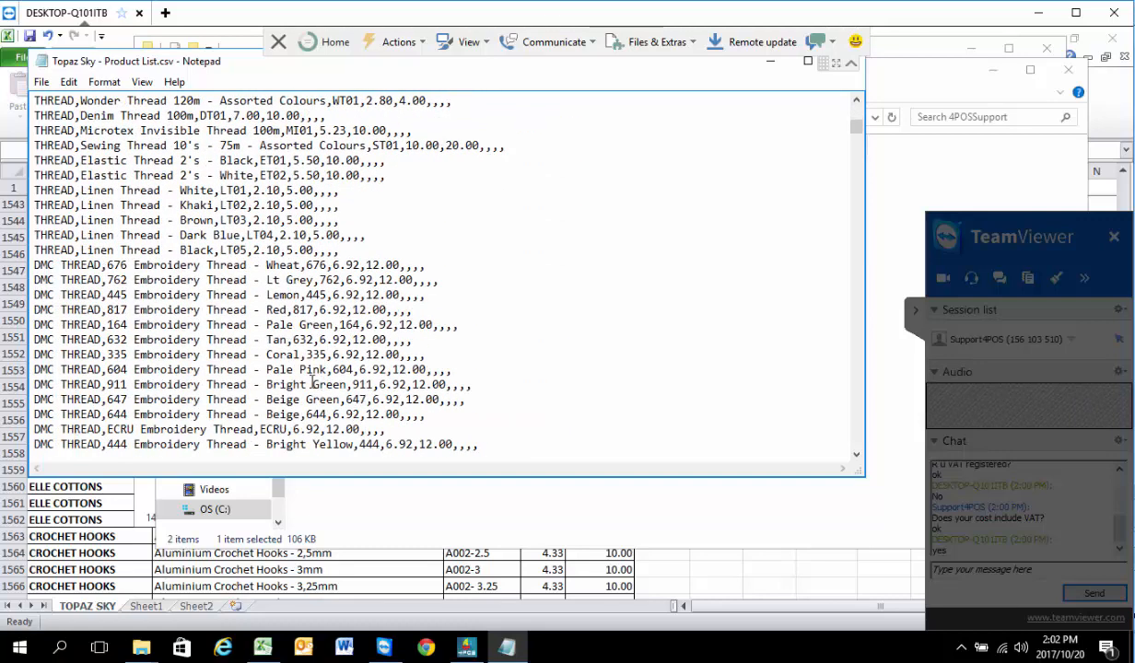
Show Notepad's status bar so the cursor's line and column are displayed.
left_click(117, 85)
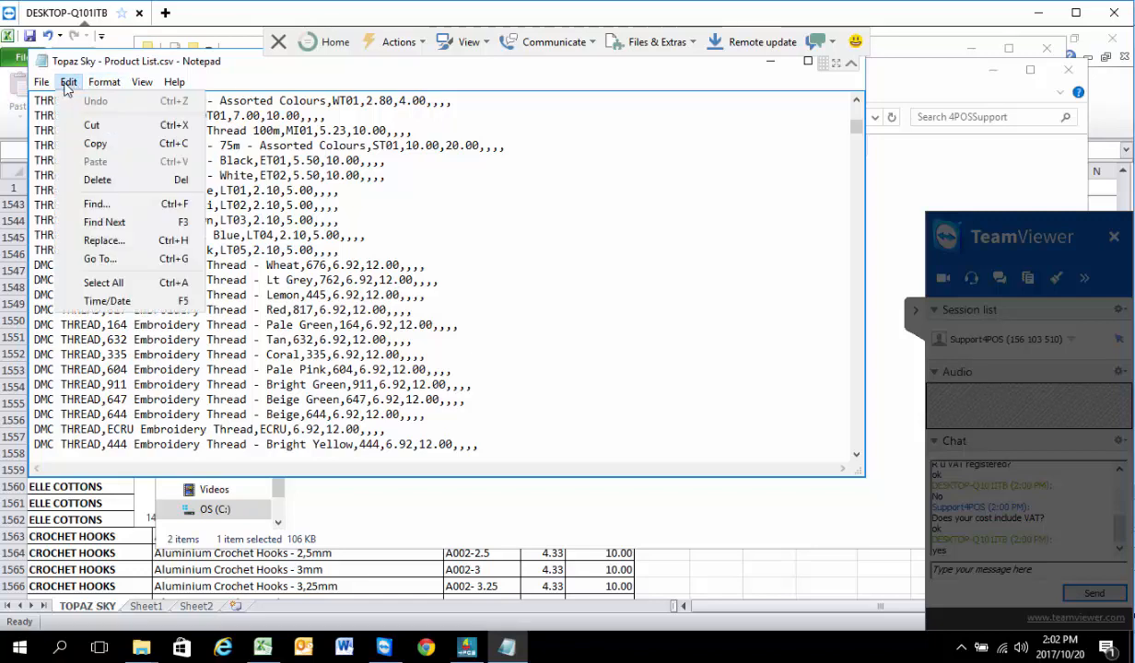
mouse_move(142, 83)
left_click(162, 103)
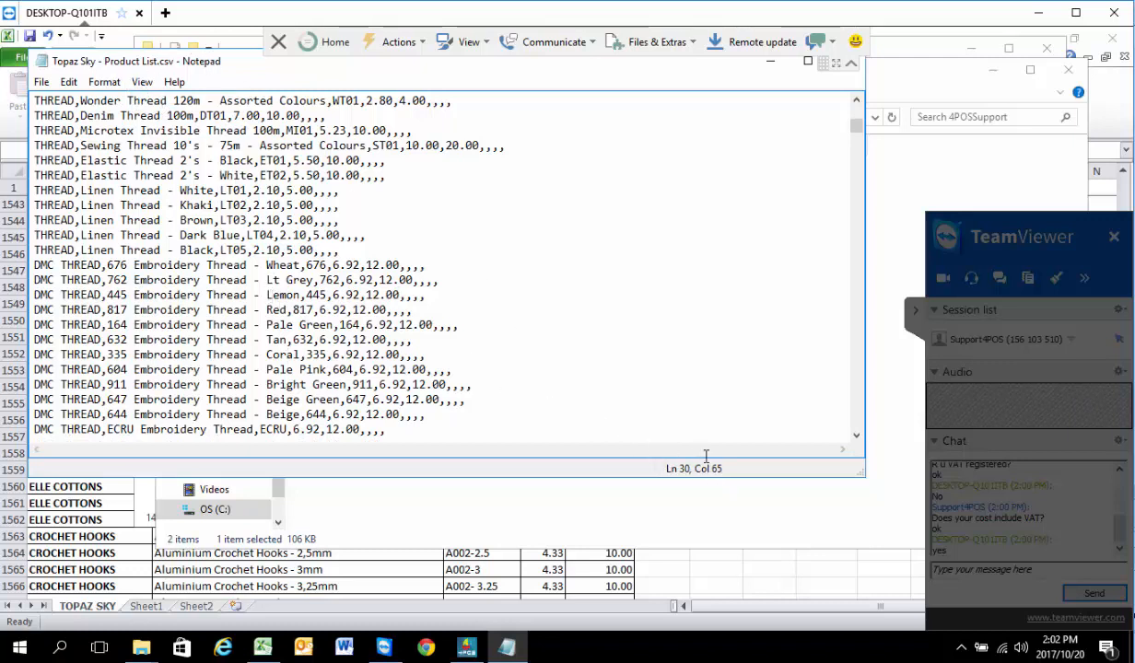
Place the cursor in rows progressively further down the product list to check their line numbers.
left_click(153, 337)
scroll(173, 337, "down", 20)
left_click(174, 339)
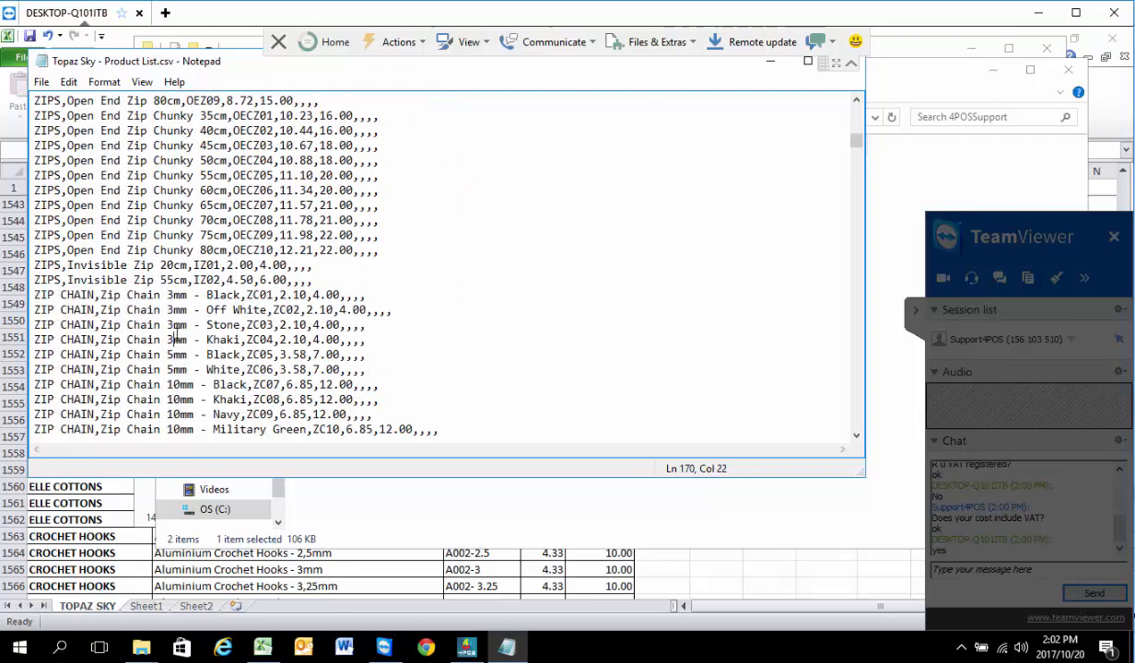
scroll(174, 339, "down", 20)
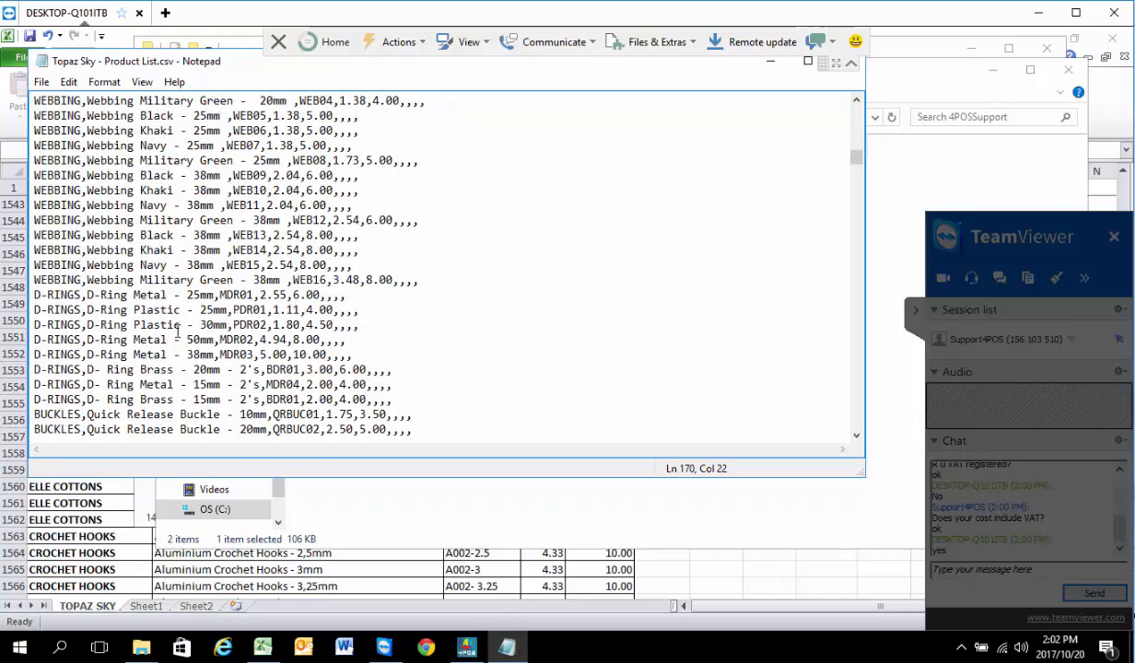
scroll(178, 331, "down", 20)
left_click(181, 329)
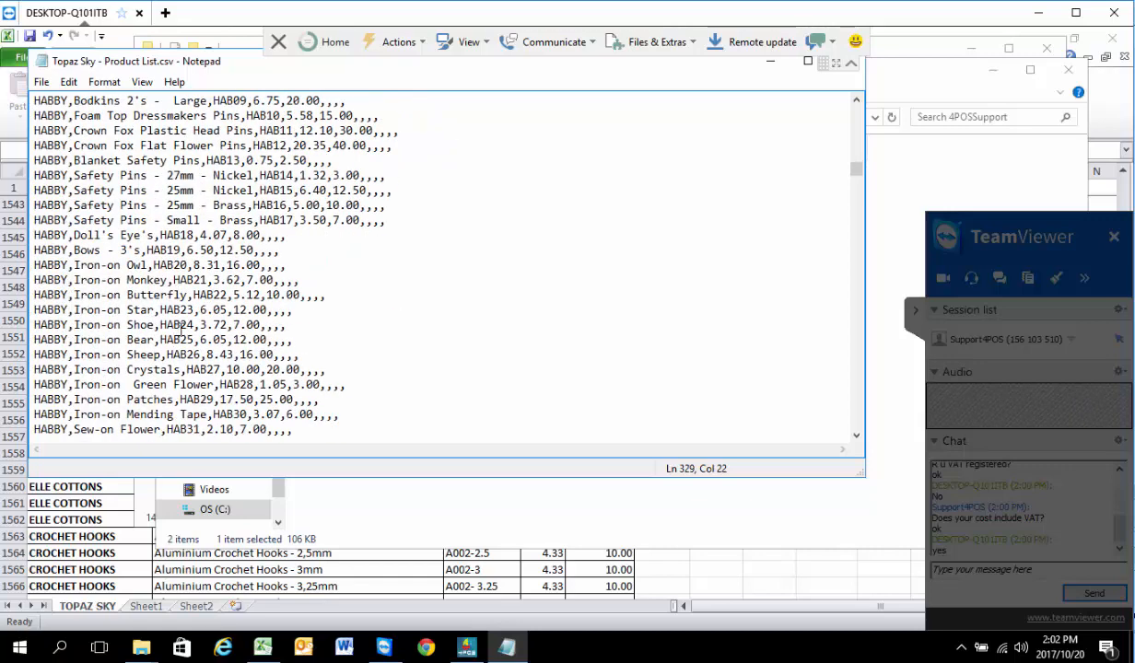
scroll(178, 331, "down", 18)
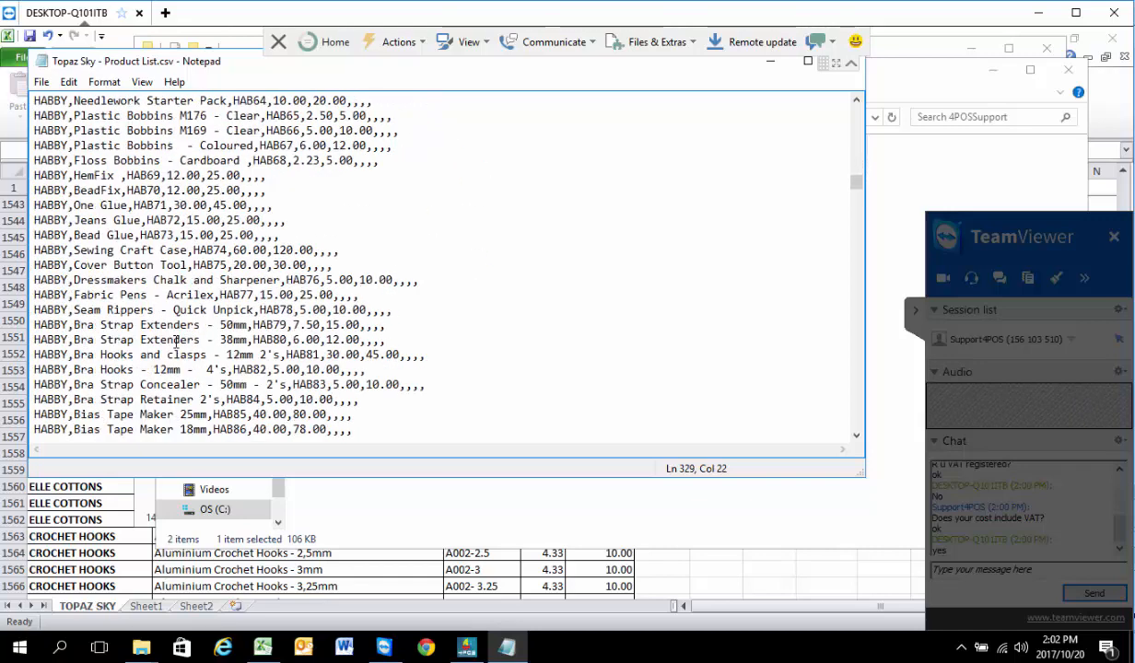
scroll(175, 342, "down", 1)
left_click(174, 338)
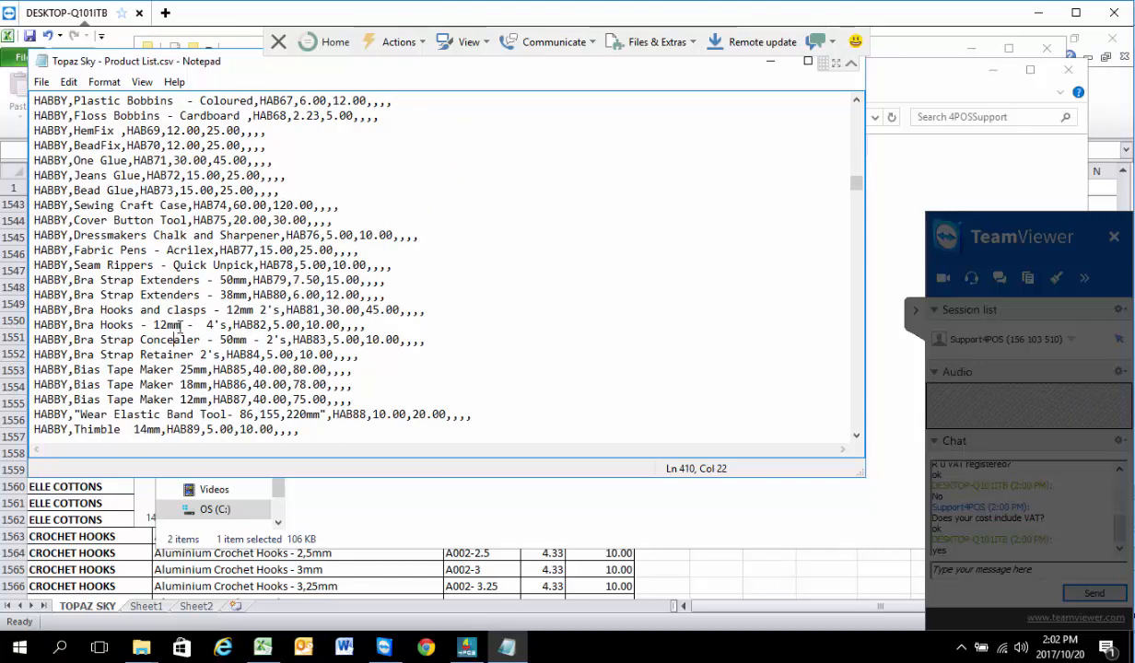
Locate line 390, the Machine Brush row, and place the cursor at its start.
scroll(177, 329, "up", 3)
left_click(121, 250)
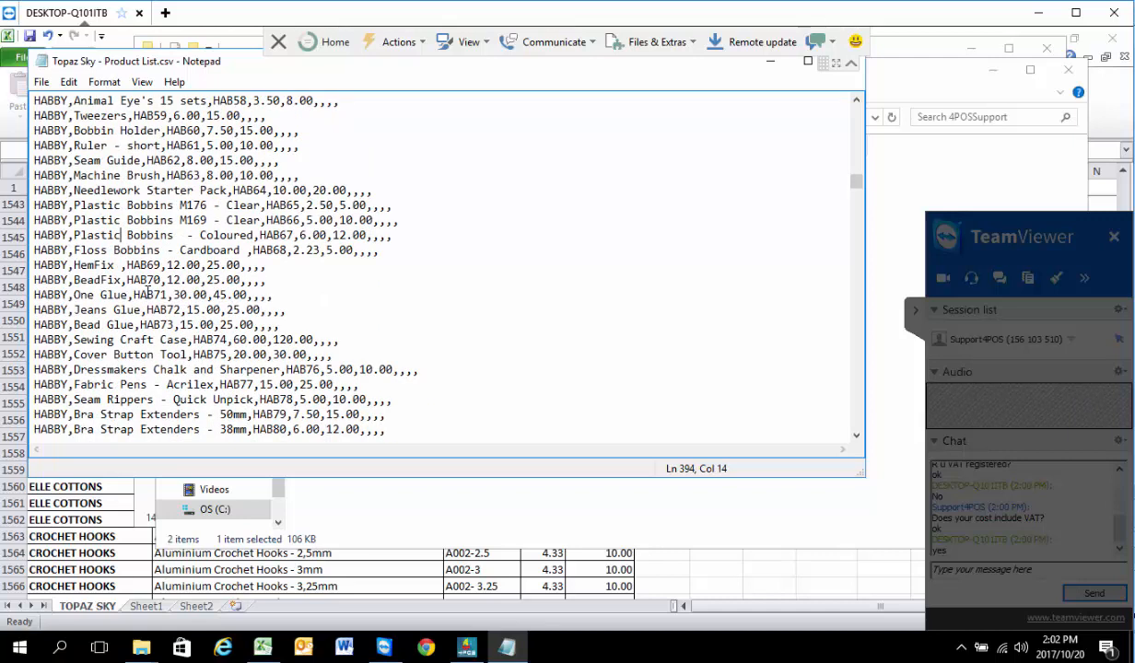
key("Up")
key("Up")
key("Up")
key("Home")
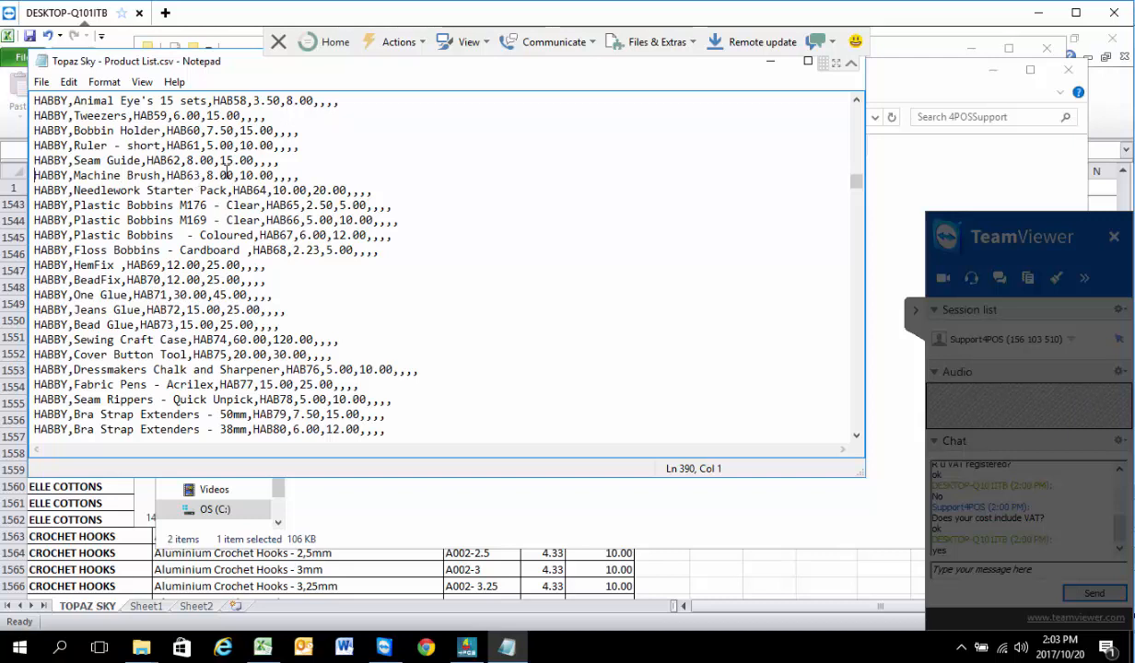
Examine the Machine Brush and Needlework Starter Pack rows and the trailing commas after Plastic Bobbins M176, and close the text file.
left_click_drag(303, 176, 35, 175)
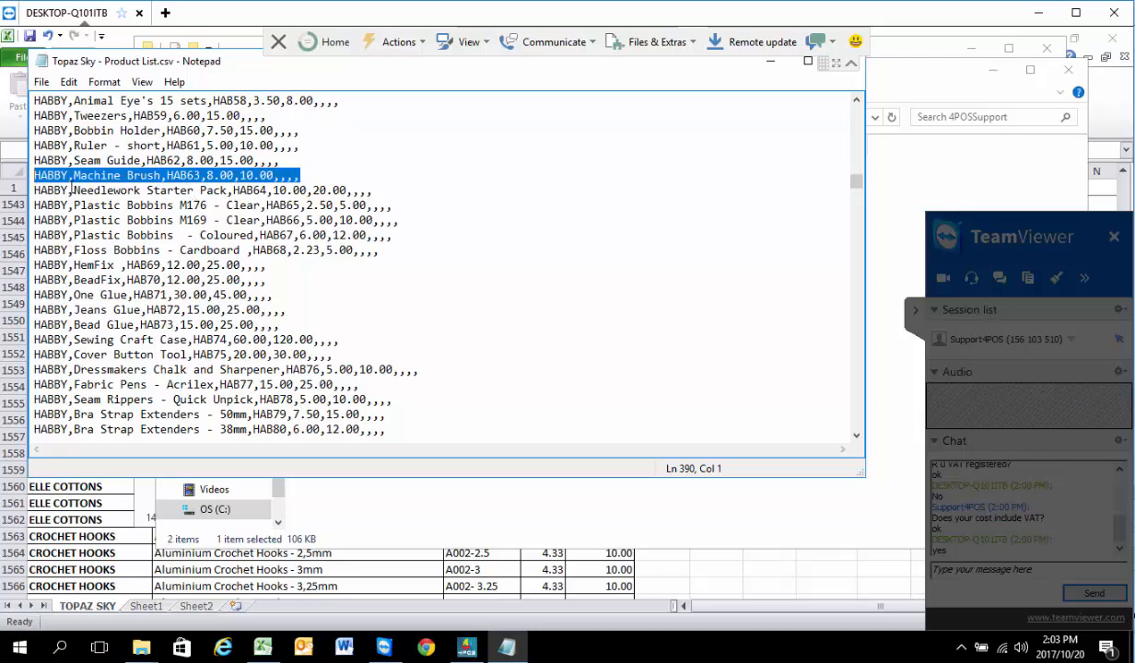
left_click_drag(84, 187, 371, 187)
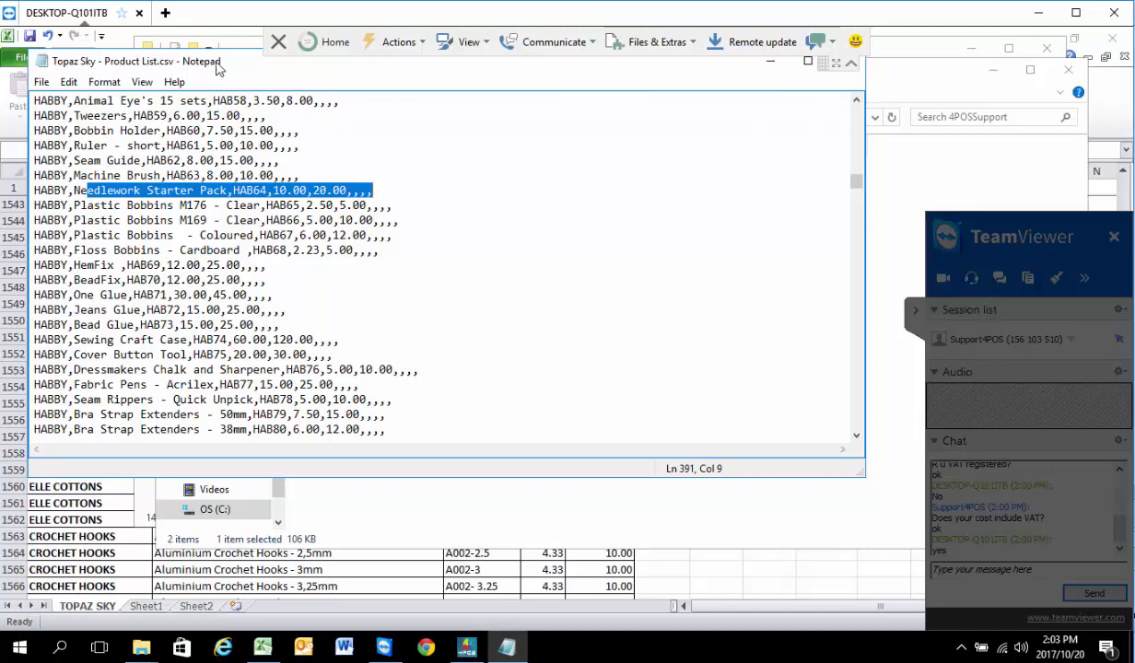
left_click_drag(235, 60, 269, 136)
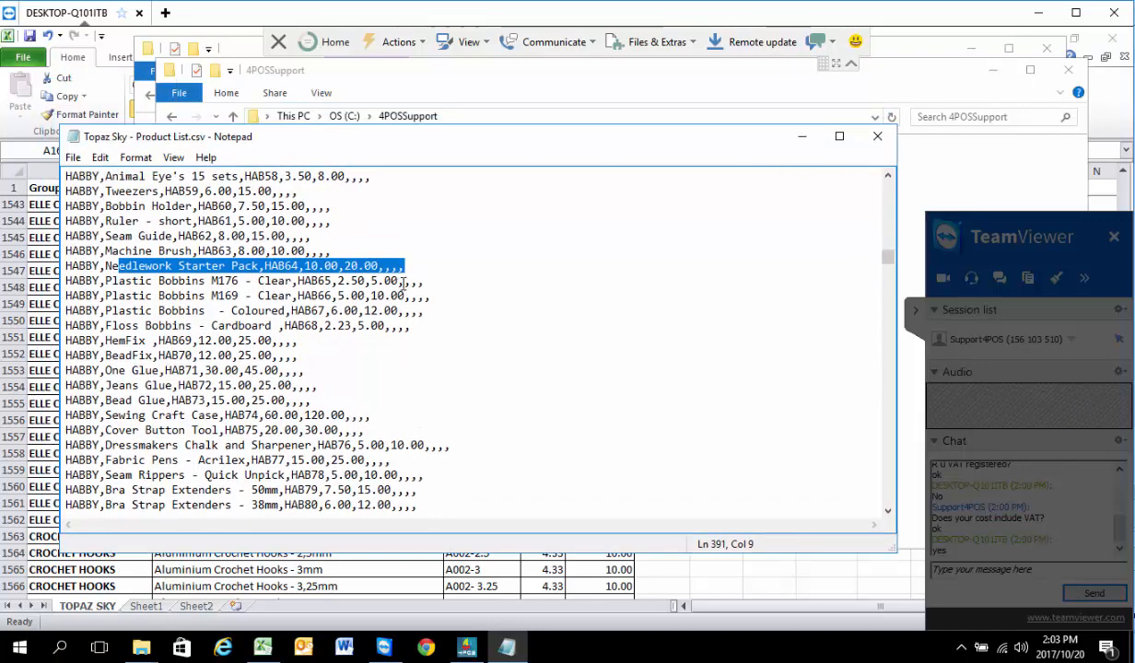
left_click_drag(424, 281, 398, 281)
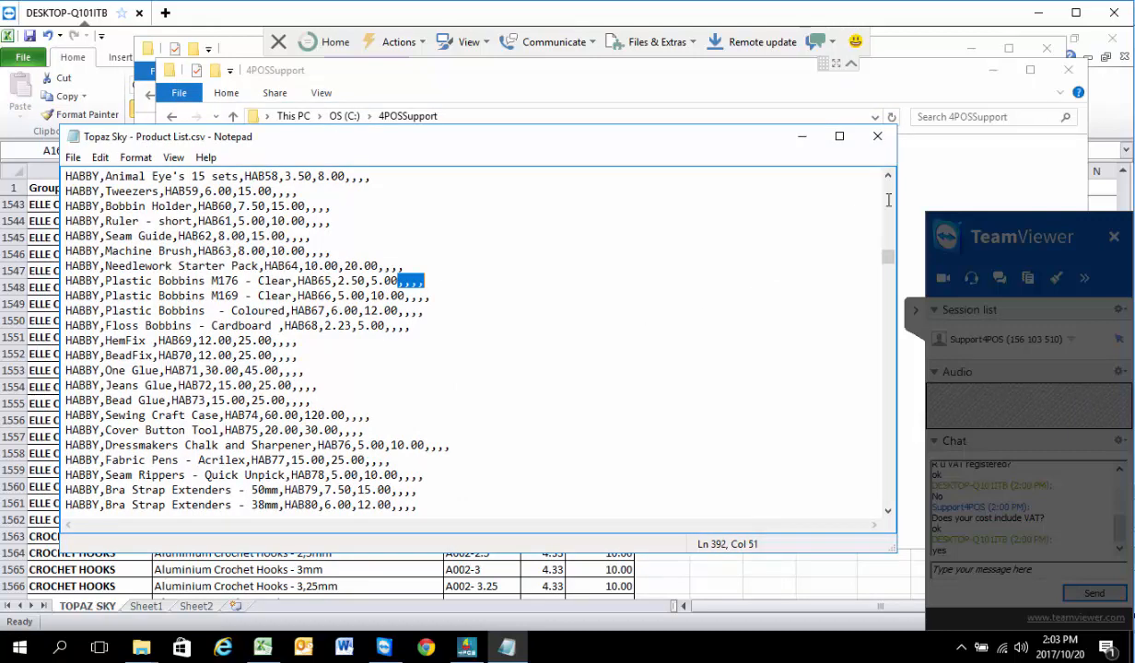
left_click(877, 138)
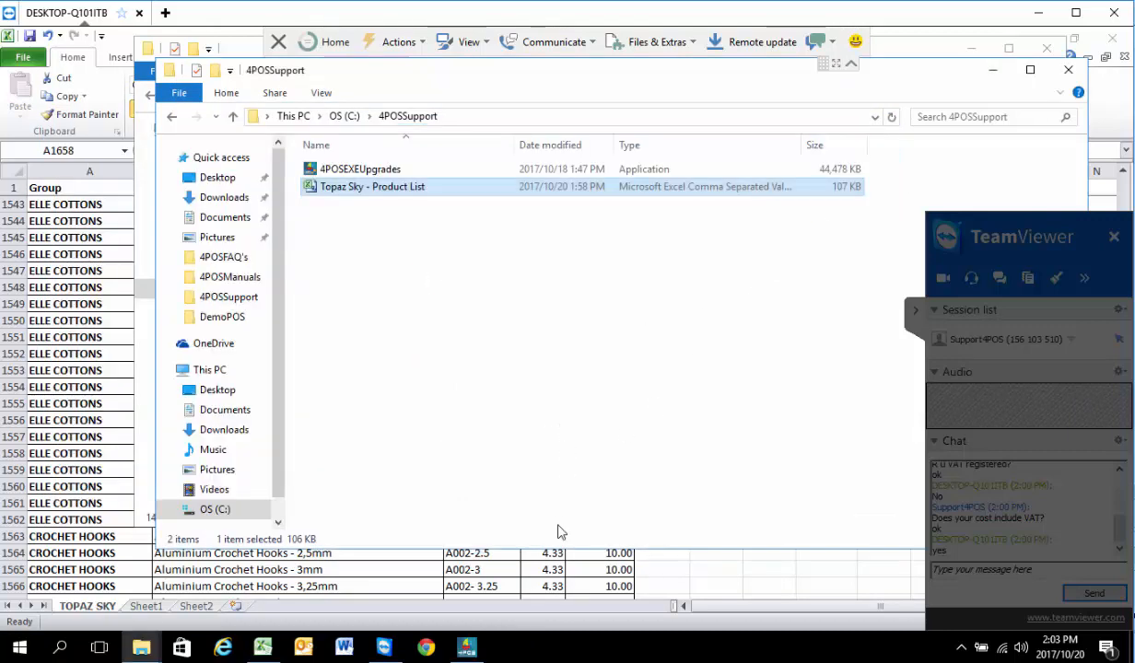
Switch to Excel and delete the empty columns from F onwards on the TOPAZ SKY sheet.
left_click(702, 608)
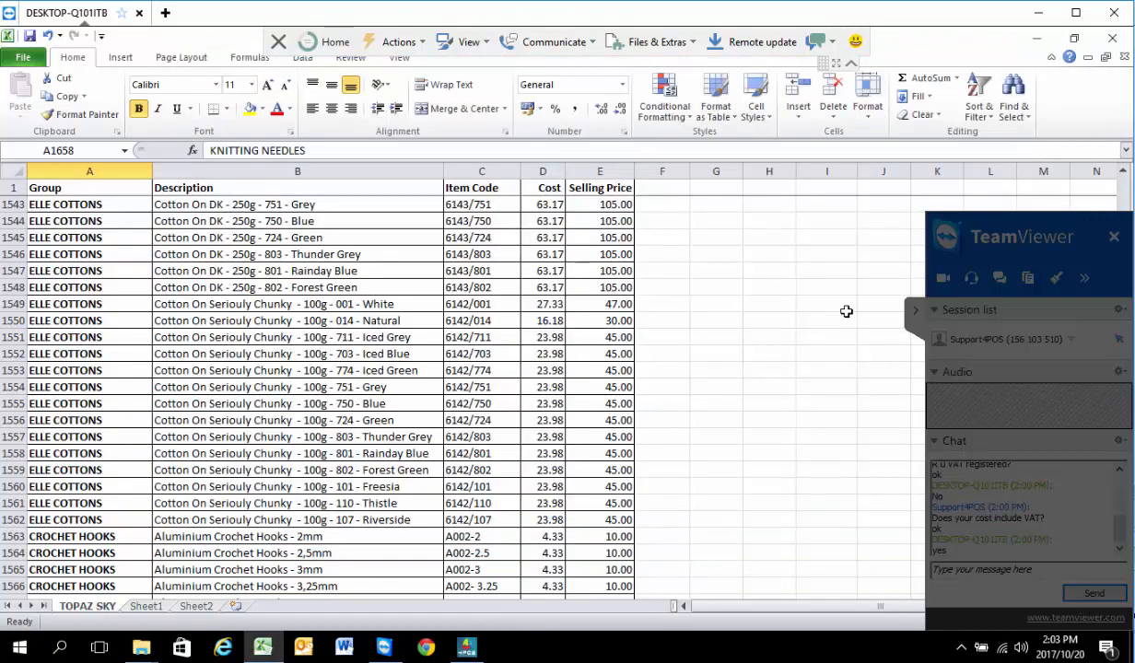
left_click(908, 312)
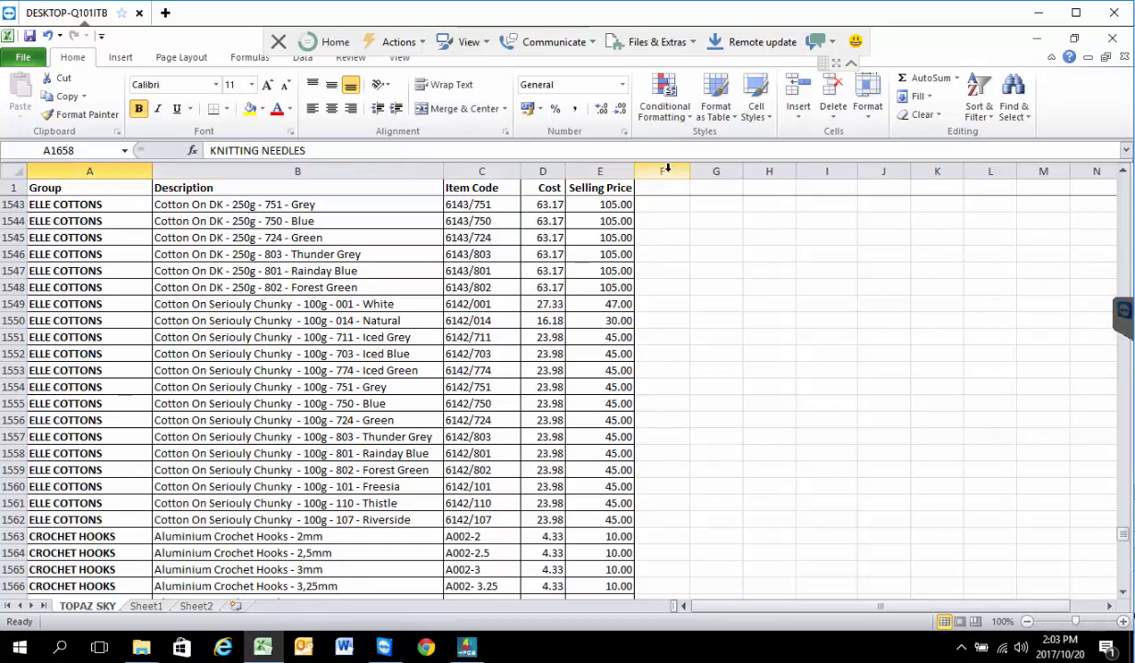
left_click_drag(663, 172, 1115, 180)
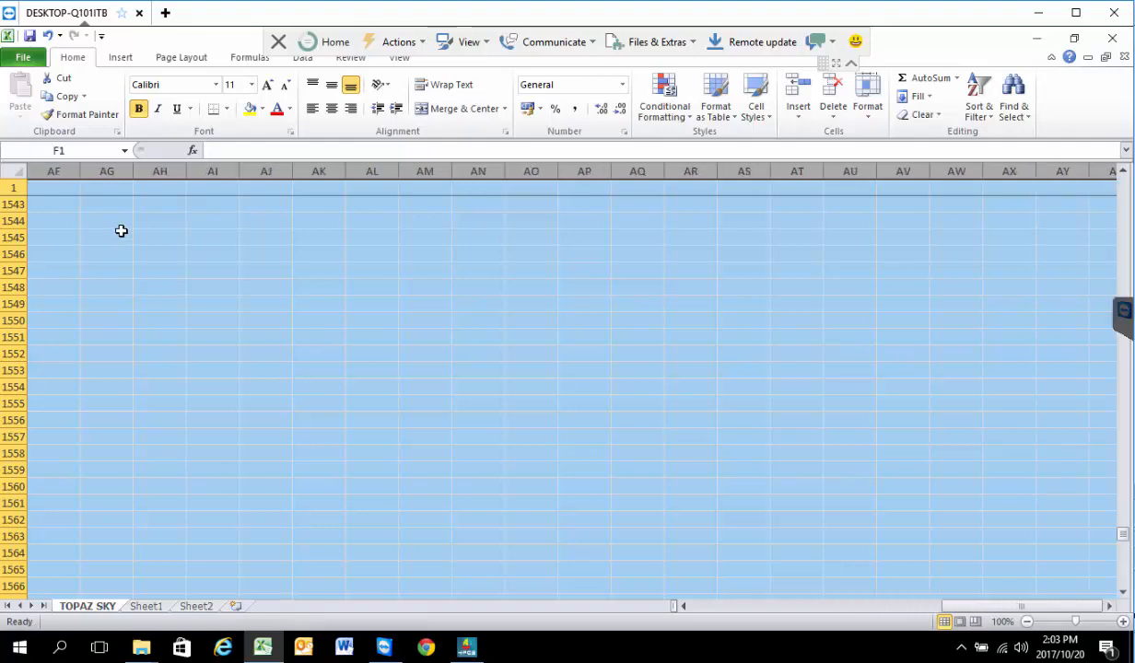
key("alt+e")
key("d")
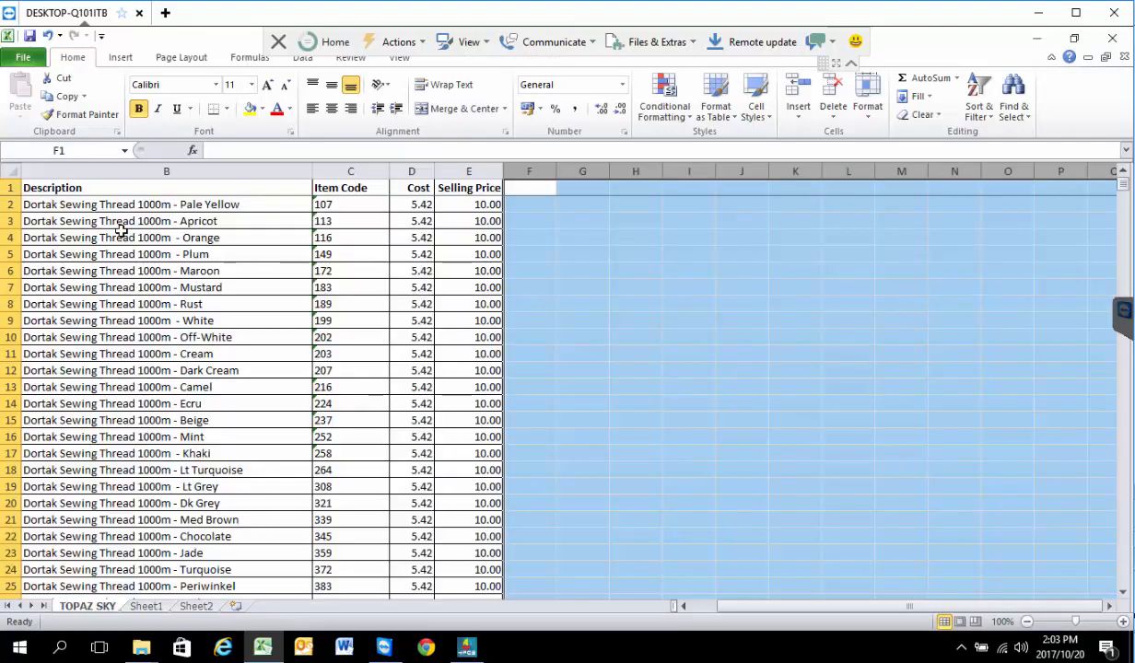
left_click(566, 309)
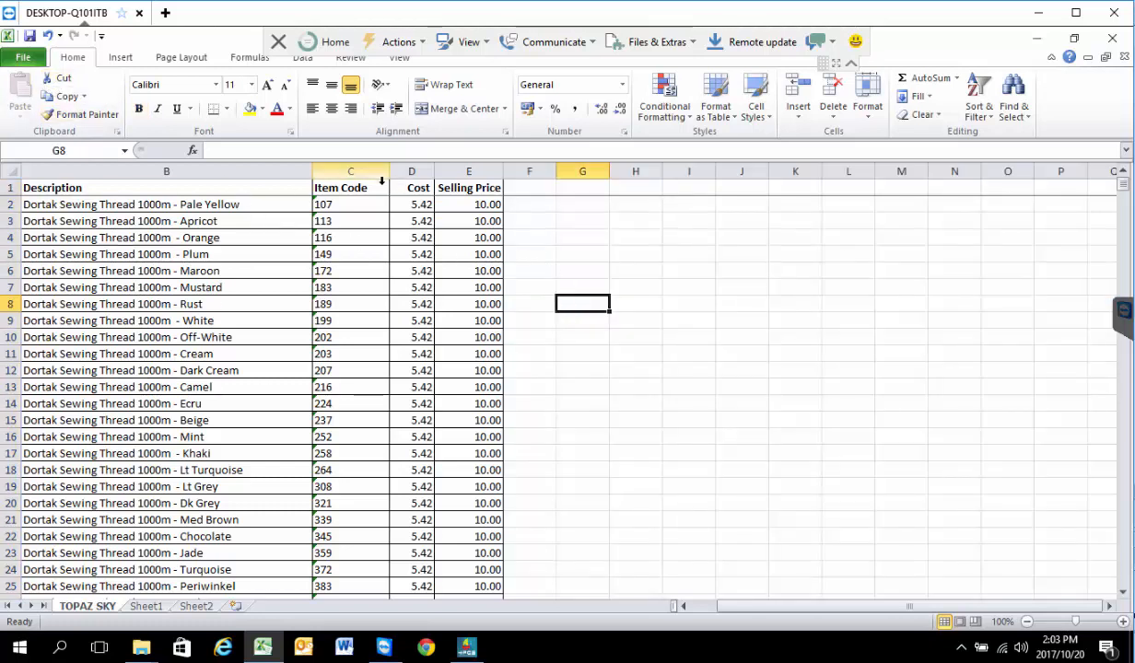
Save the Topaz Sky product list, keeping the CSV (MS-DOS) format.
left_click(24, 62)
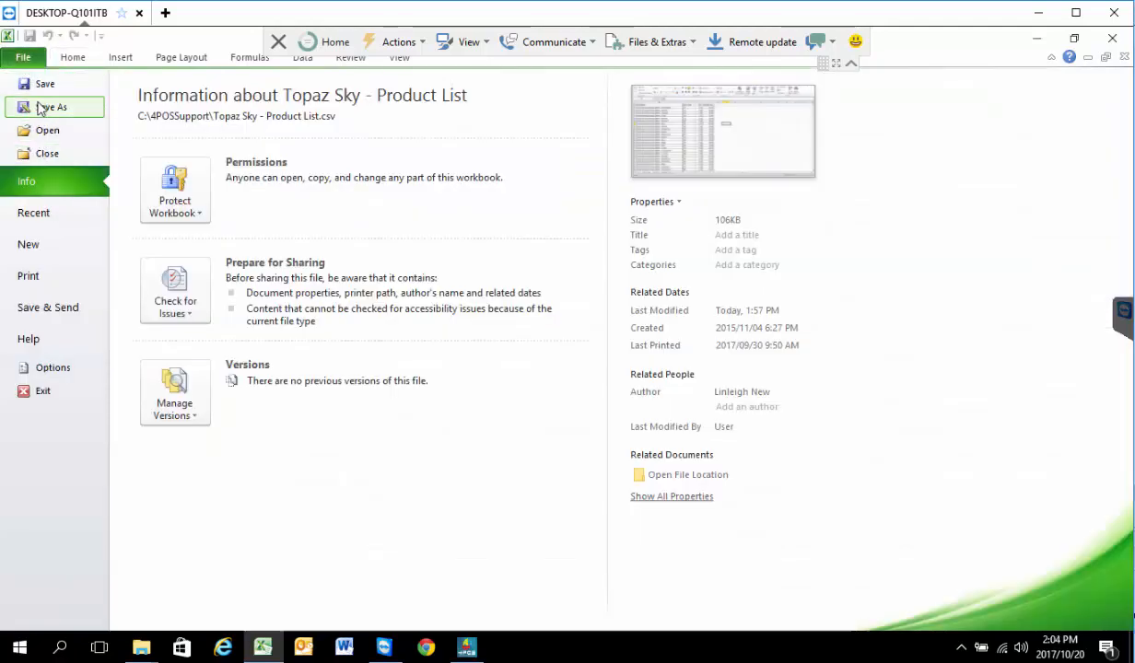
left_click(48, 85)
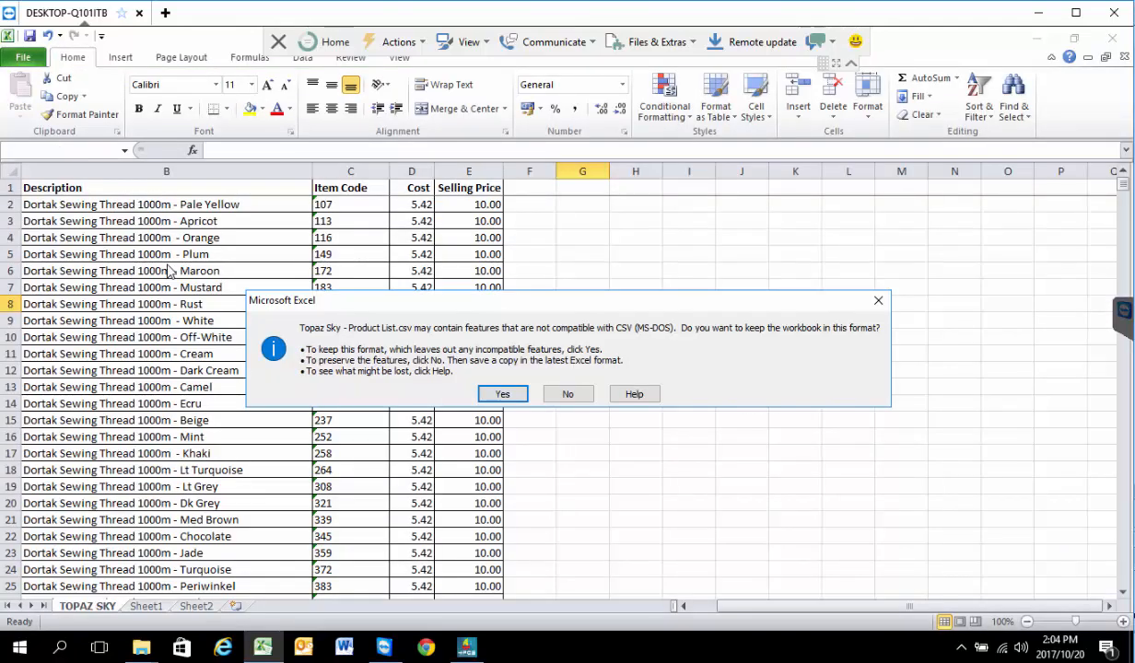
left_click(523, 394)
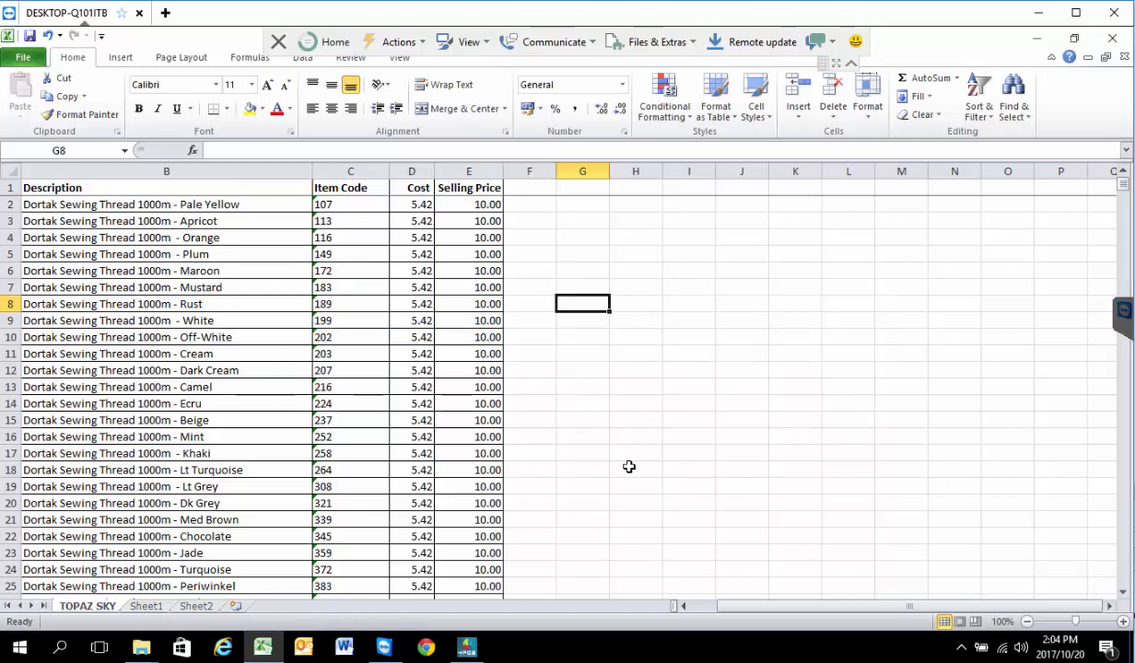
Reopen Topaz Sky - Product List from the 4POSSupport folder in Notepad, check the row ends for trailing commas, and close it.
left_click(140, 649)
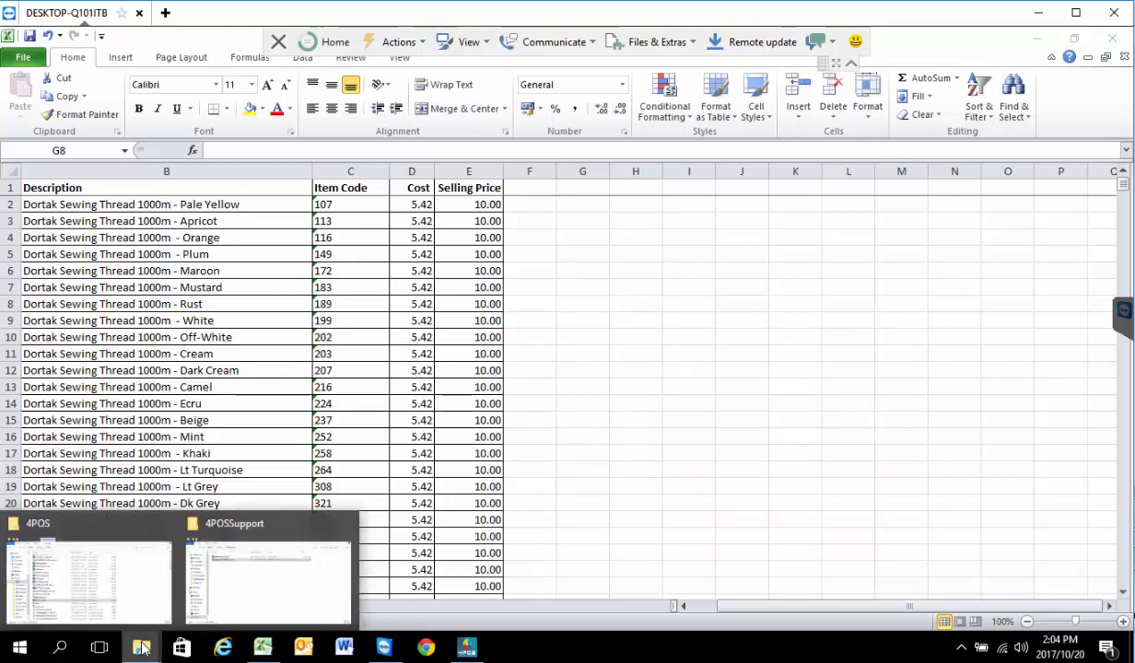
left_click(278, 578)
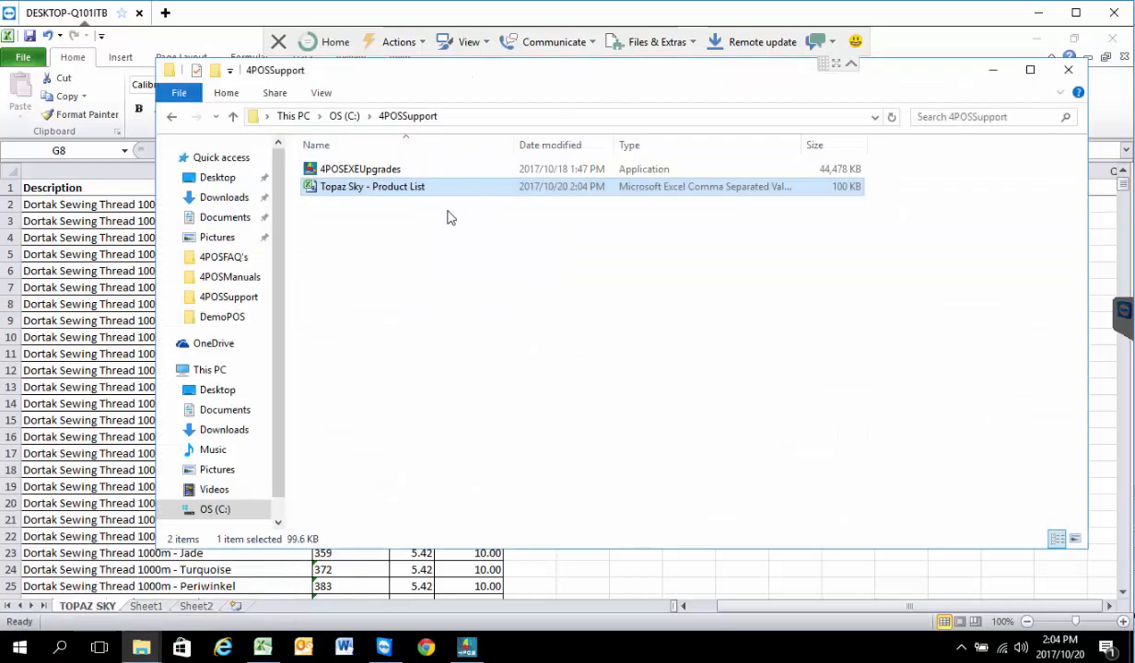
right_click(405, 185)
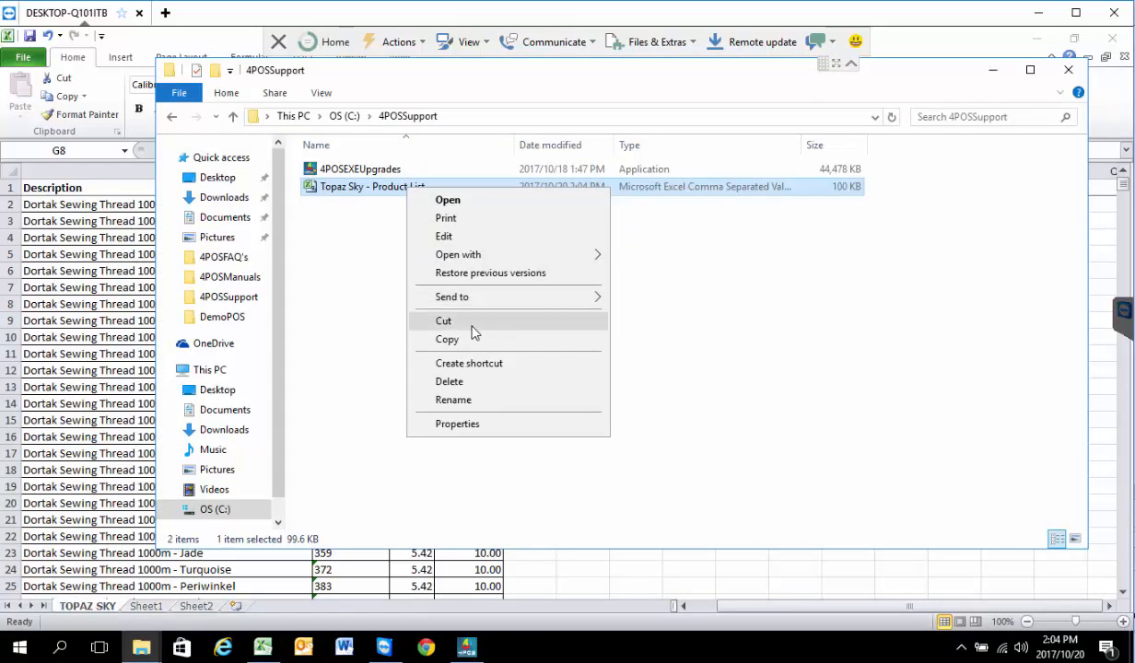
mouse_move(516, 254)
left_click(682, 276)
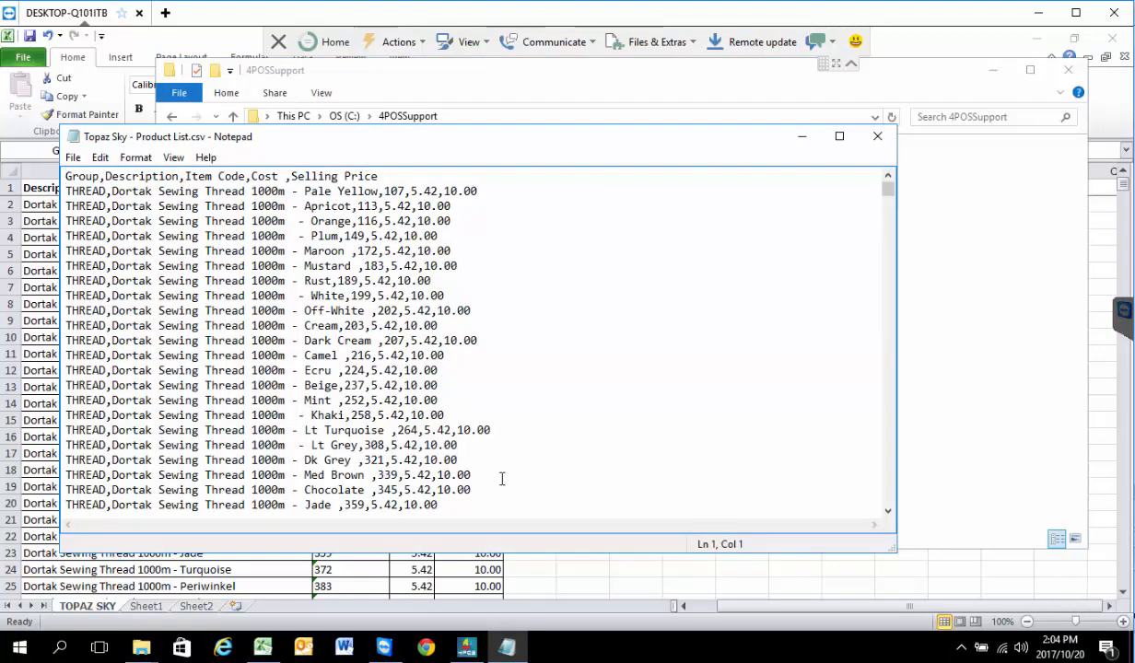
left_click(878, 139)
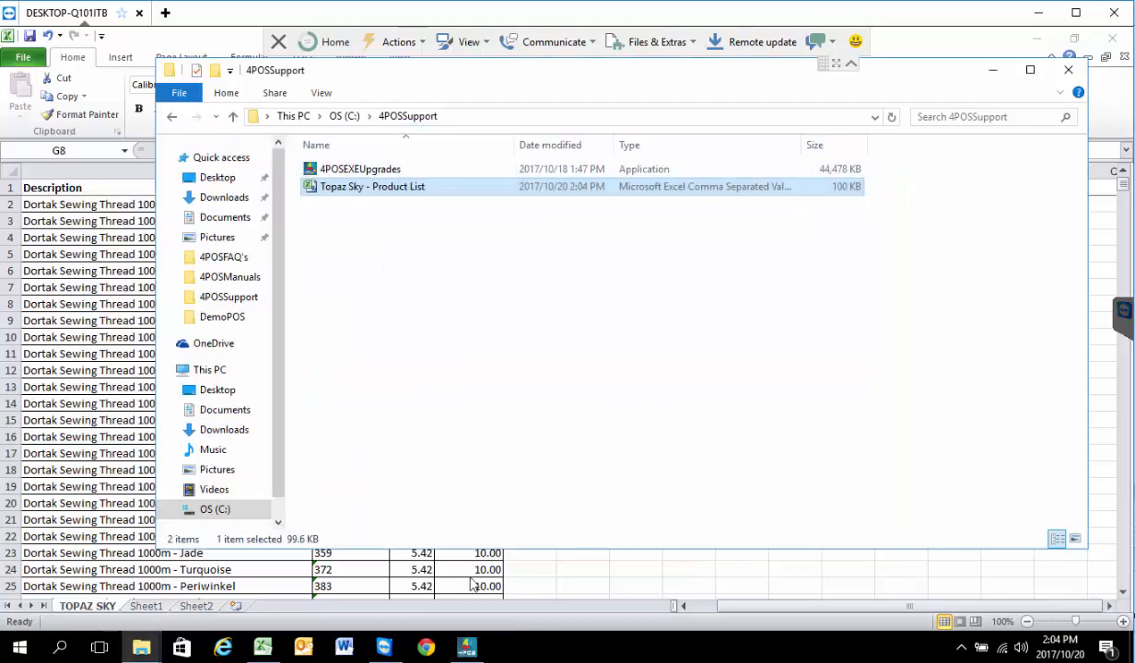
Switch to 4POS Back Office, check the stock item list under Amend Stock Item By Detail, and exit the list.
mouse_move(466, 656)
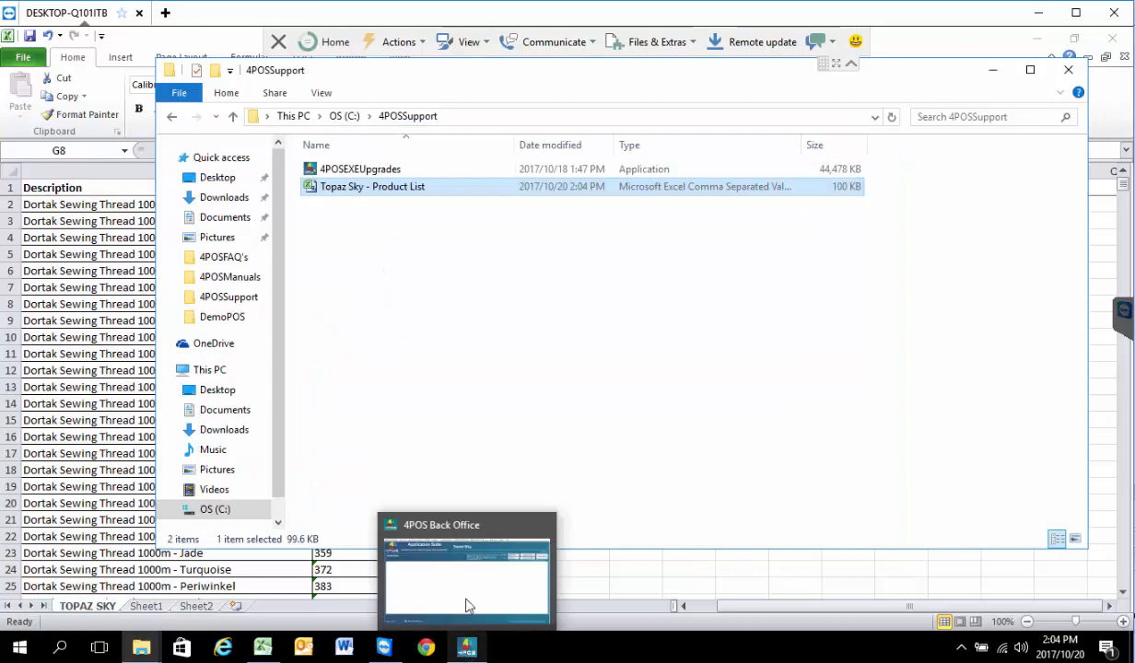
left_click(467, 605)
left_click(55, 58)
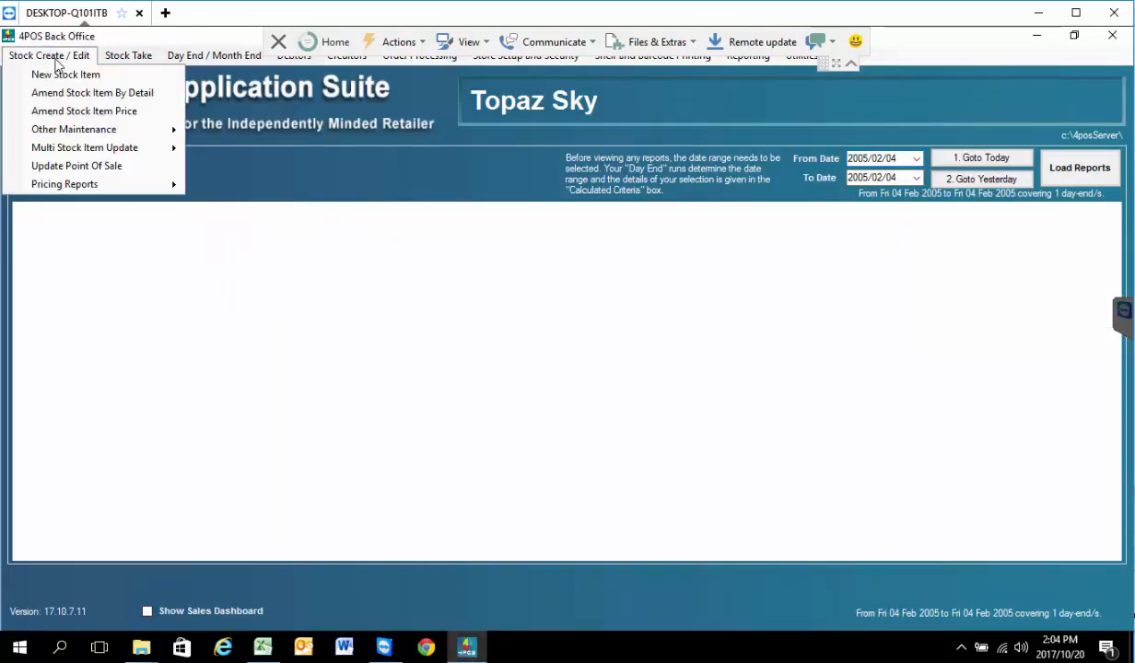
left_click(71, 91)
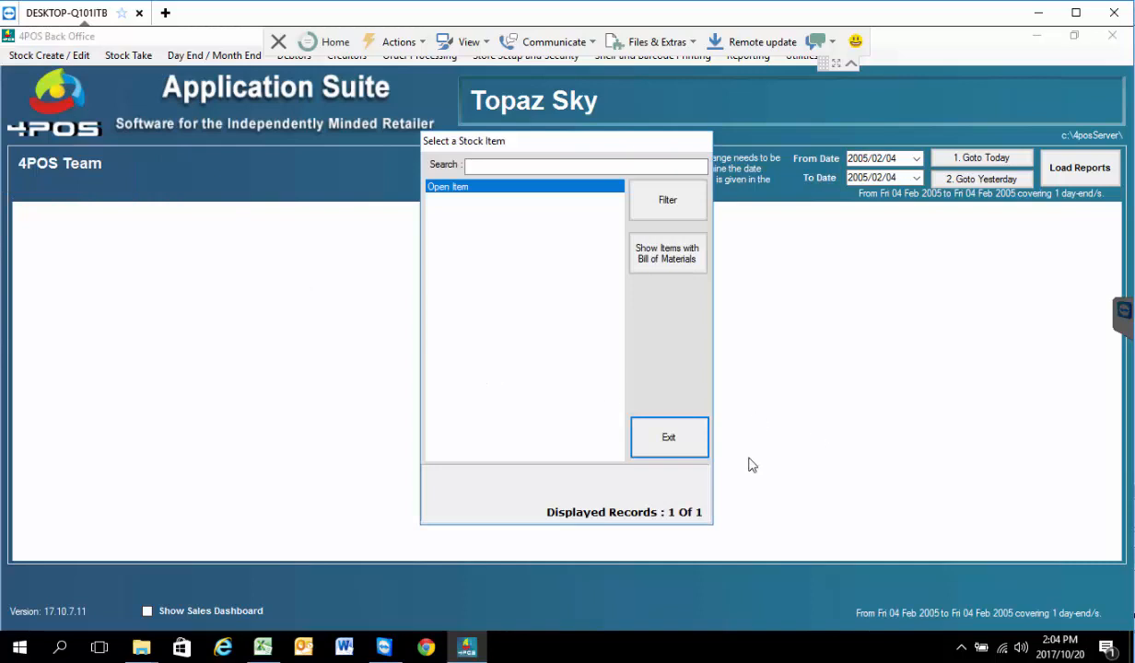
left_click(661, 428)
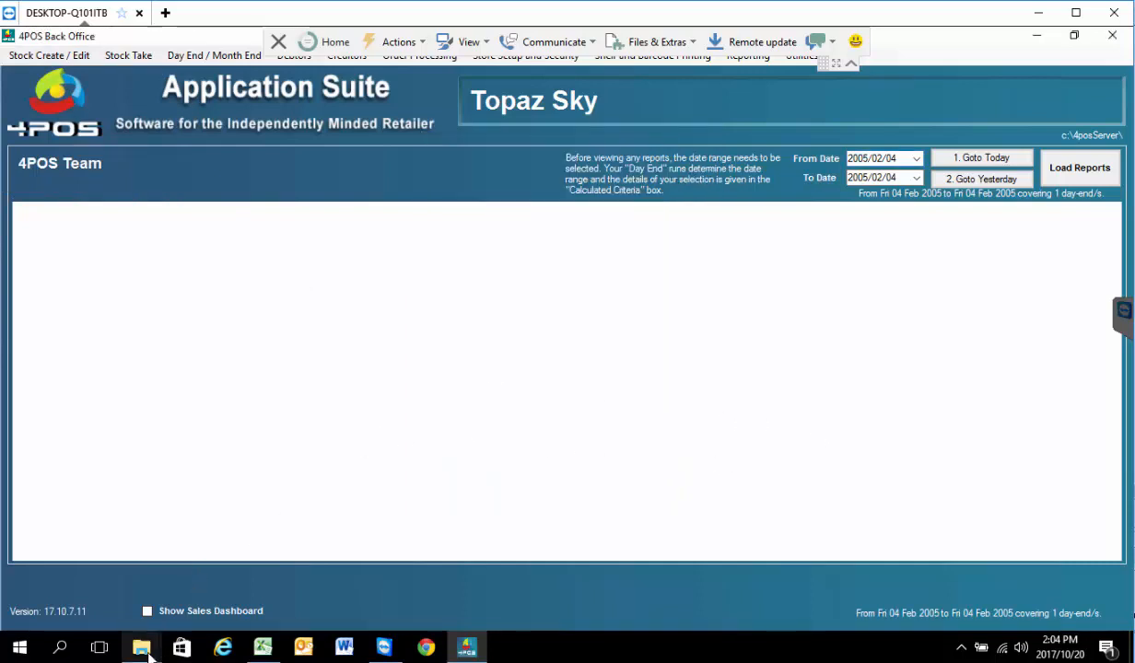
Run 4POSupload from the 4POS folder, load Topaz Sky - Product List.csv, and accept the comma-separated import data settings.
mouse_move(148, 652)
mouse_move(226, 611)
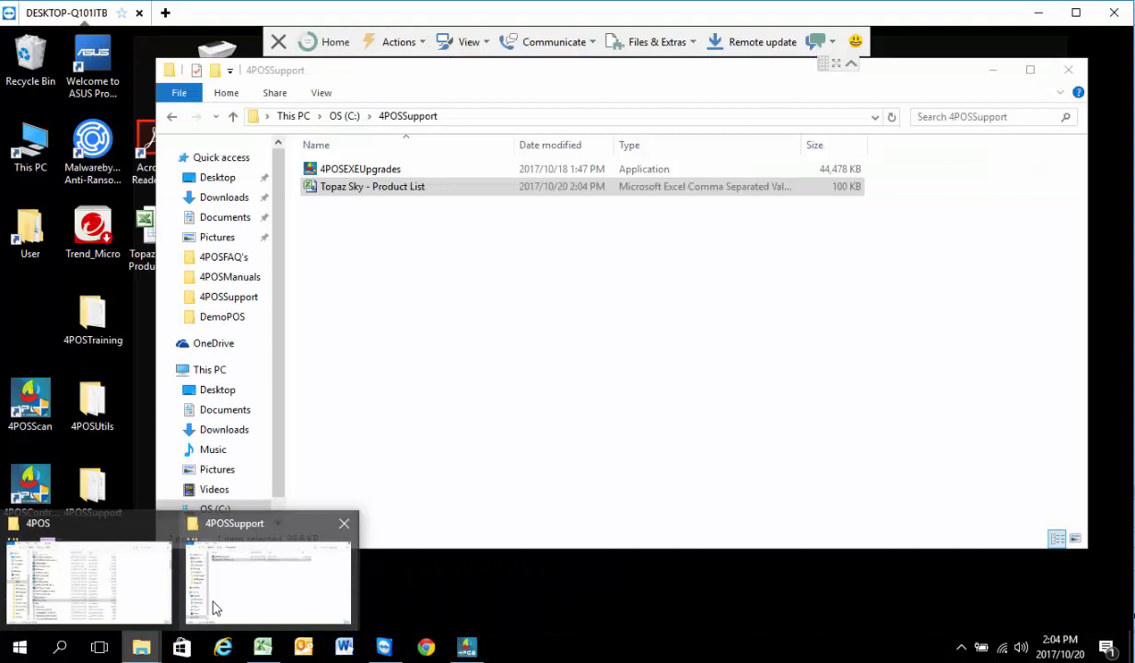
left_click(124, 573)
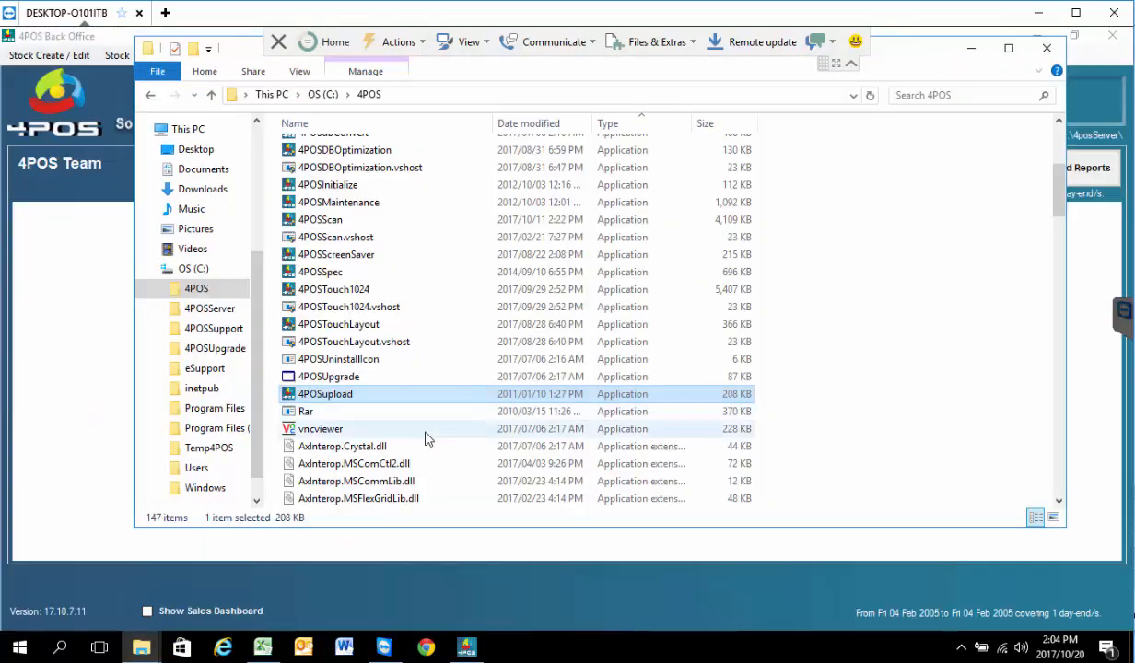
double_click(340, 397)
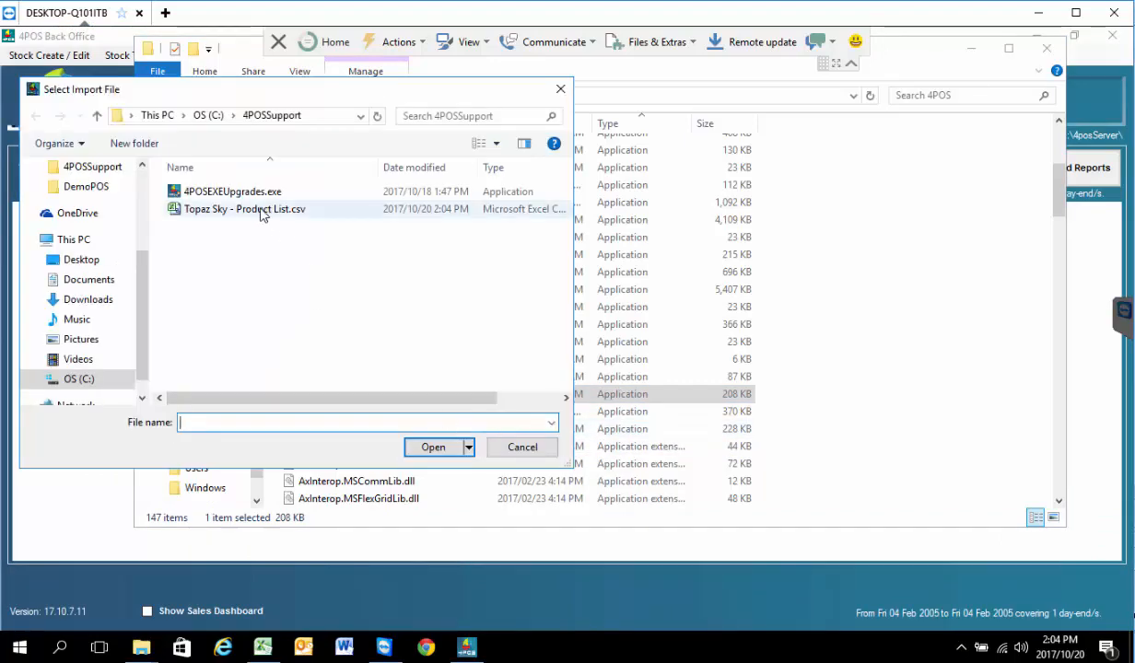
double_click(259, 210)
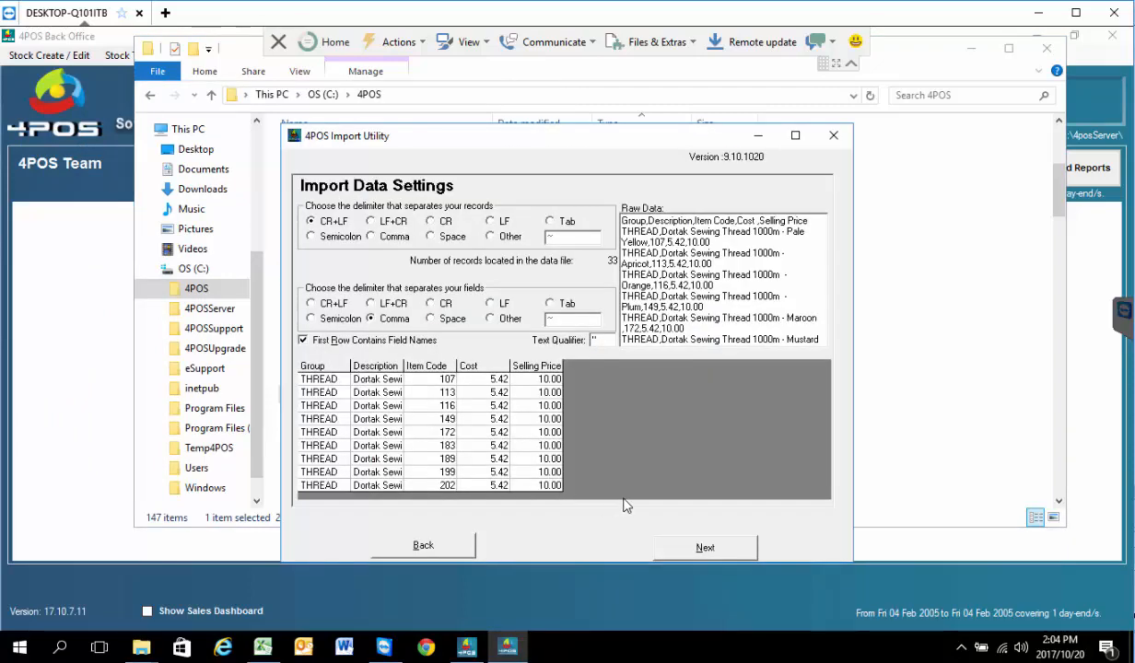
left_click(706, 548)
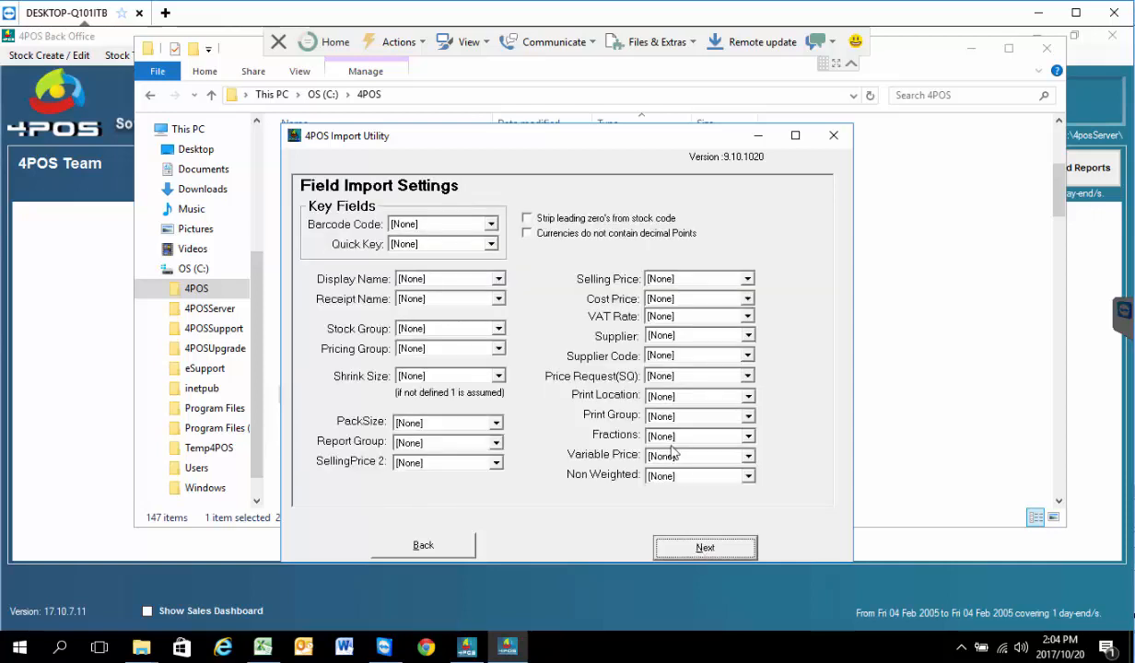
Map Barcode Code to Item Code, and both Display Name and Receipt Name to Description.
left_click(493, 224)
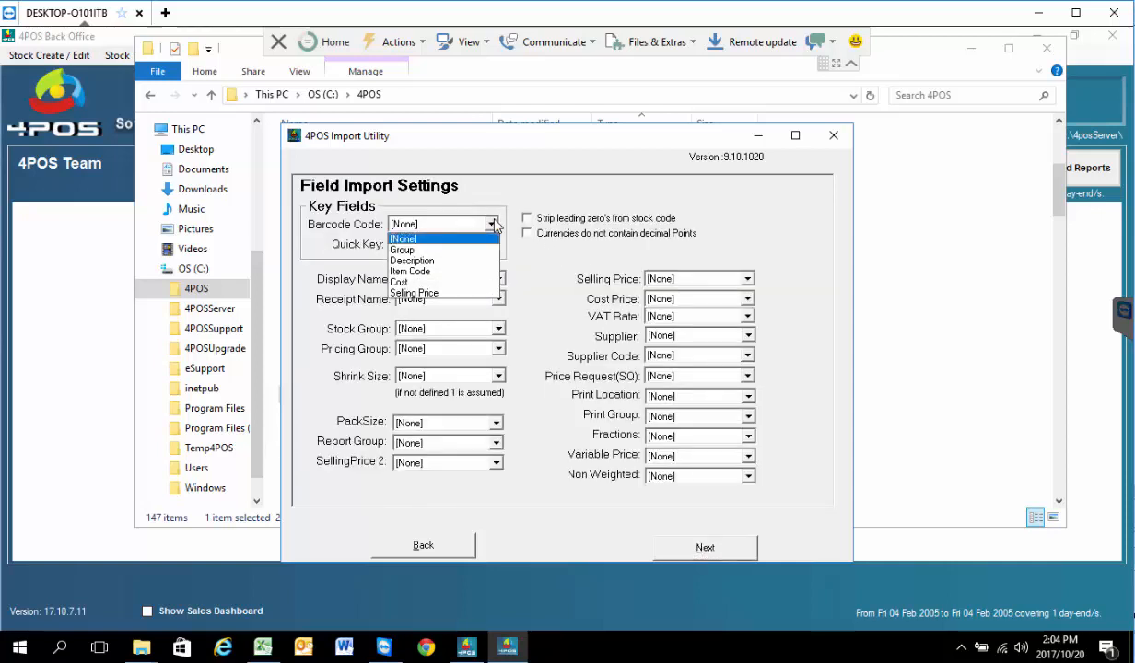
left_click(436, 269)
key("Tab")
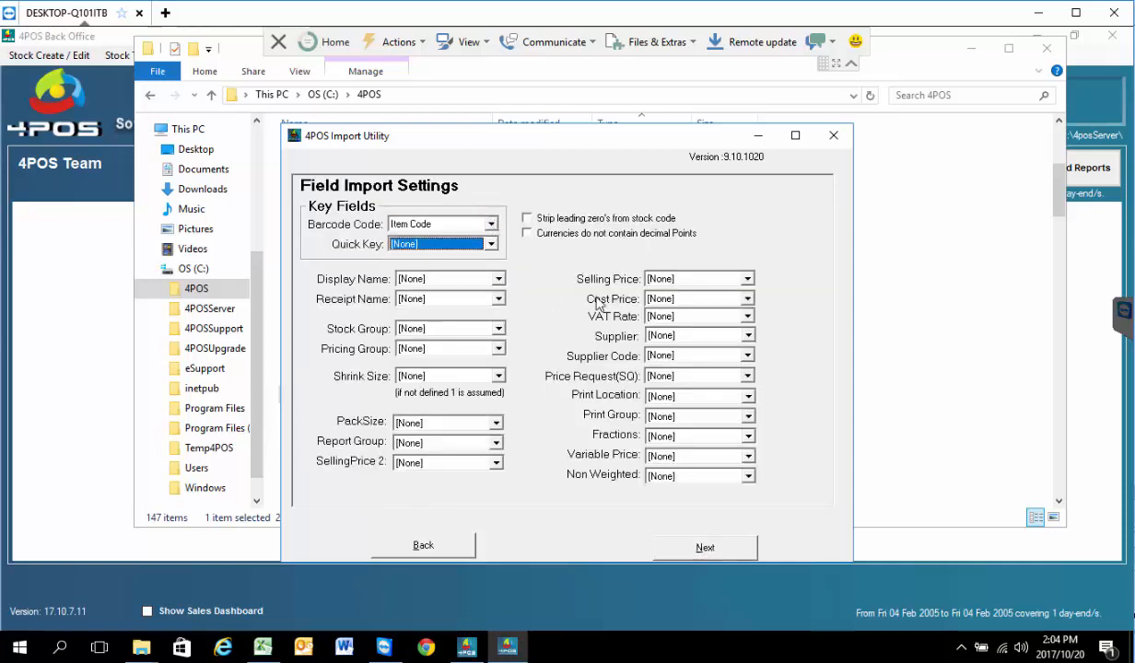
key("Tab")
key("Down")
key("Tab")
key("Down")
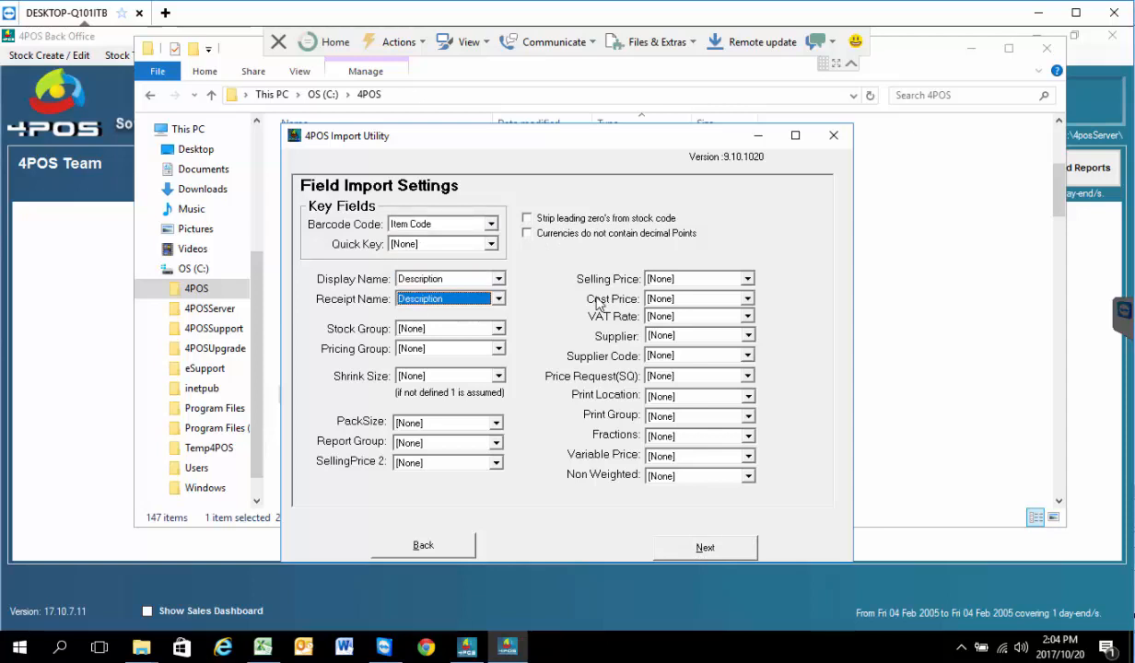
Map both Stock Group and Pricing Group to the Group column.
key("Tab")
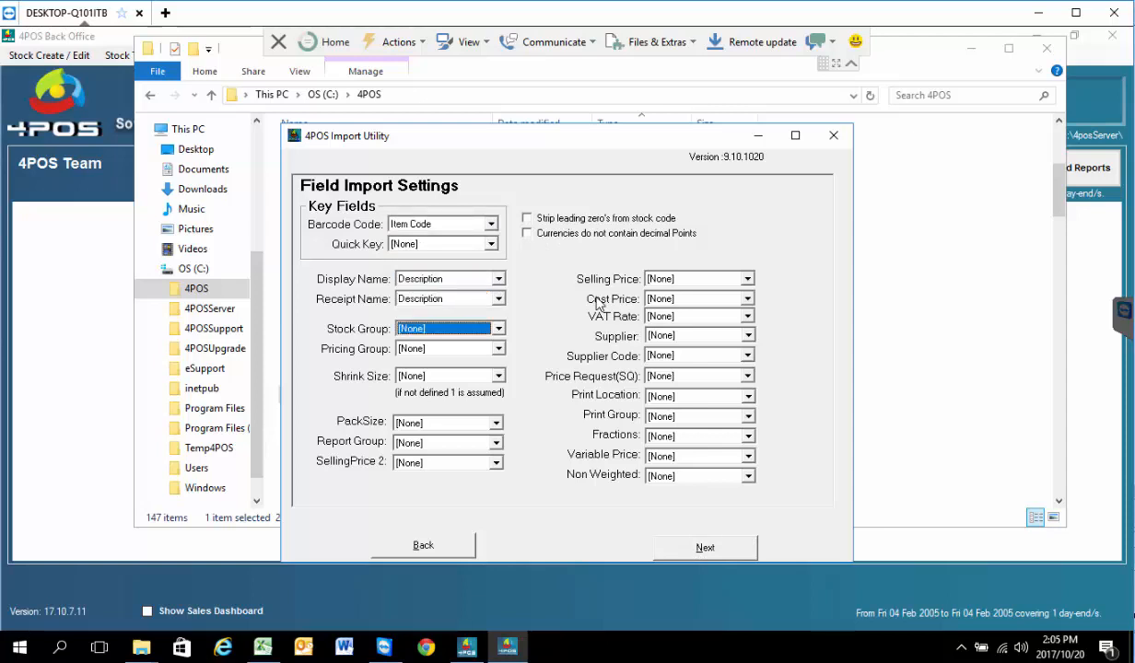
key("Tab")
key("Down")
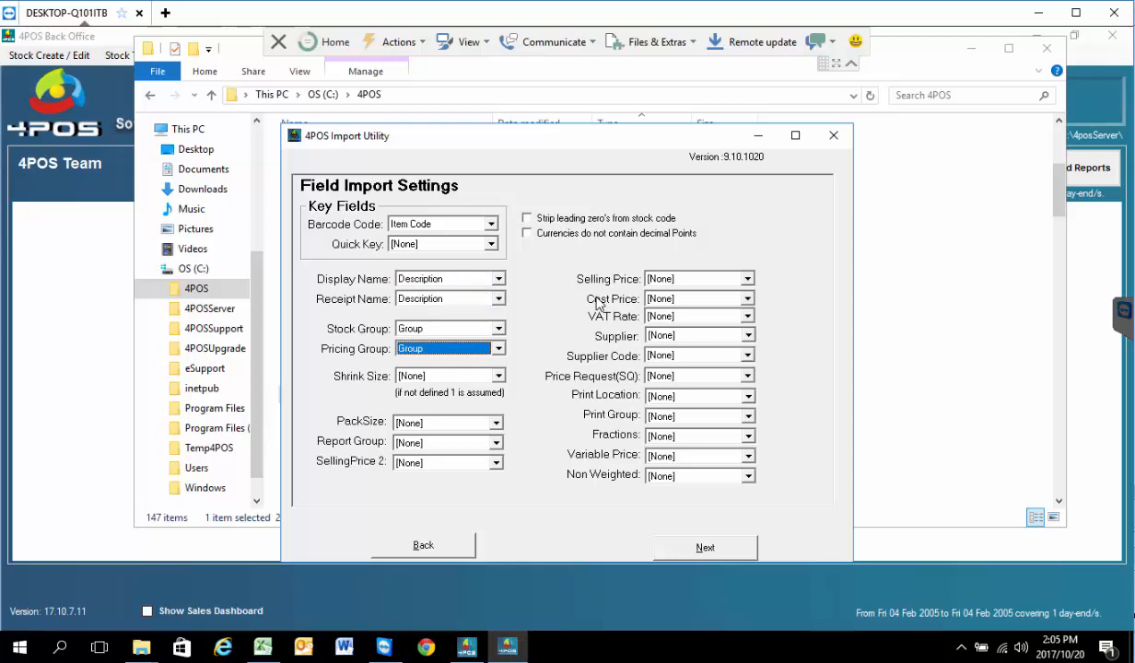
key("Tab")
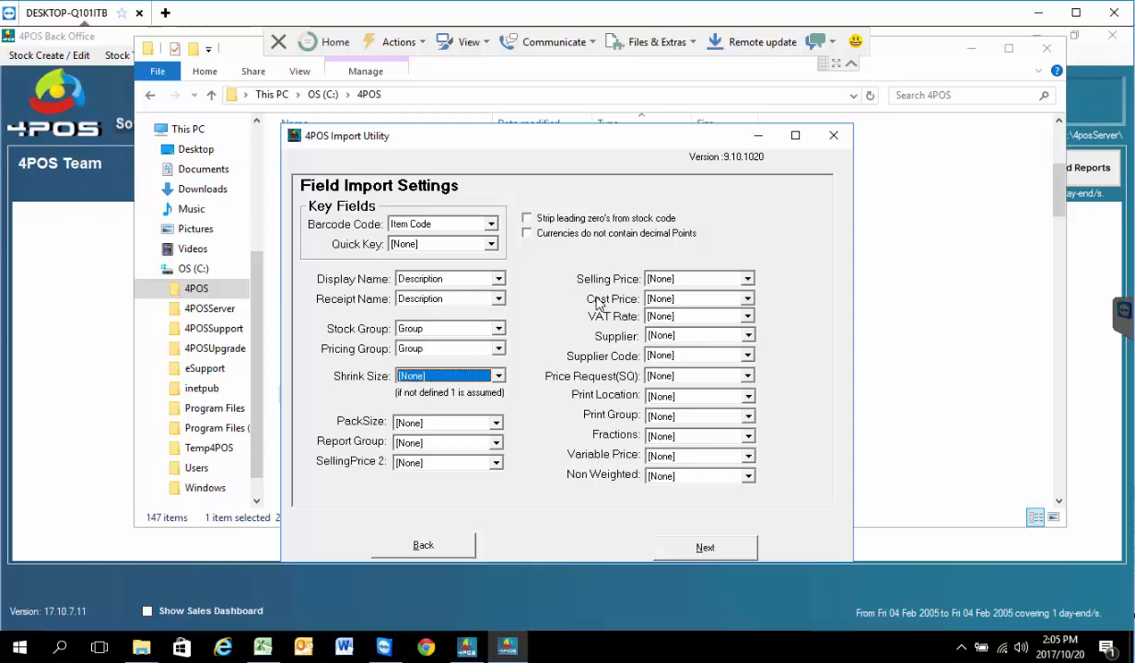
Map Selling Price to Selling Price and Cost Price to Cost, try to upload the records, and dismiss the error.
left_click(747, 280)
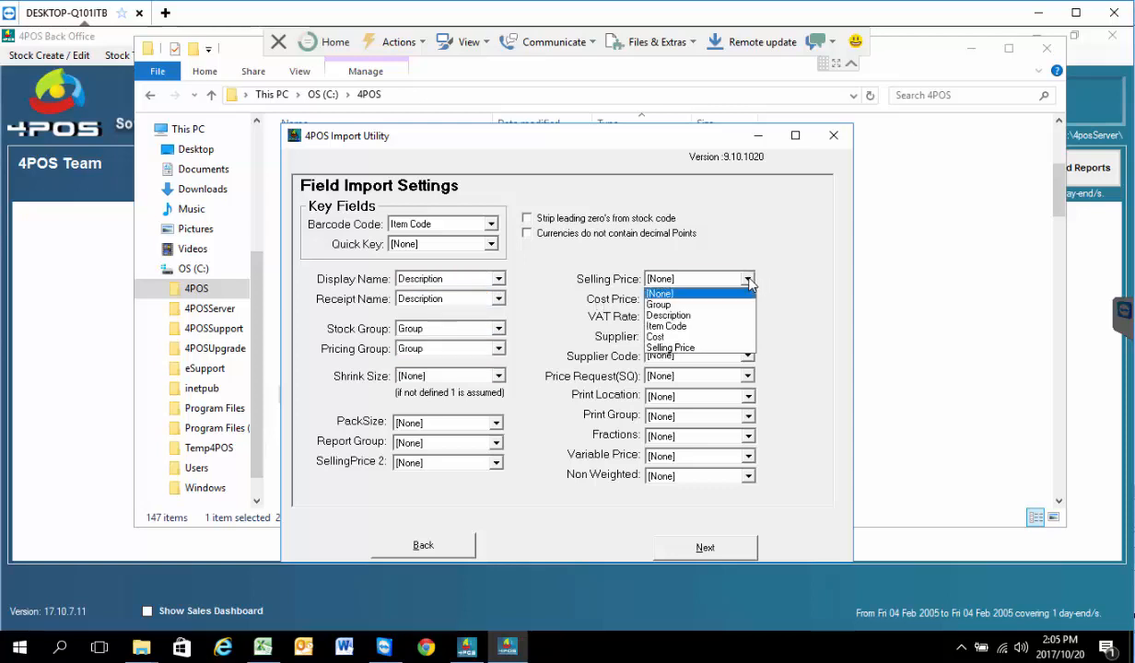
left_click(715, 348)
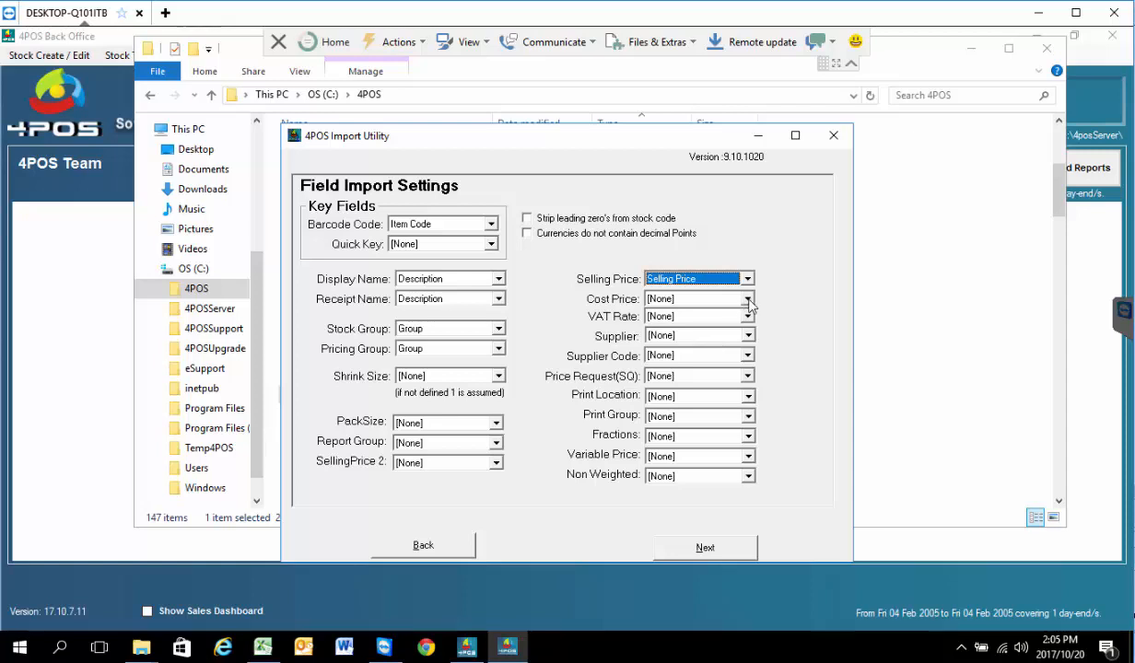
left_click(748, 300)
left_click(686, 356)
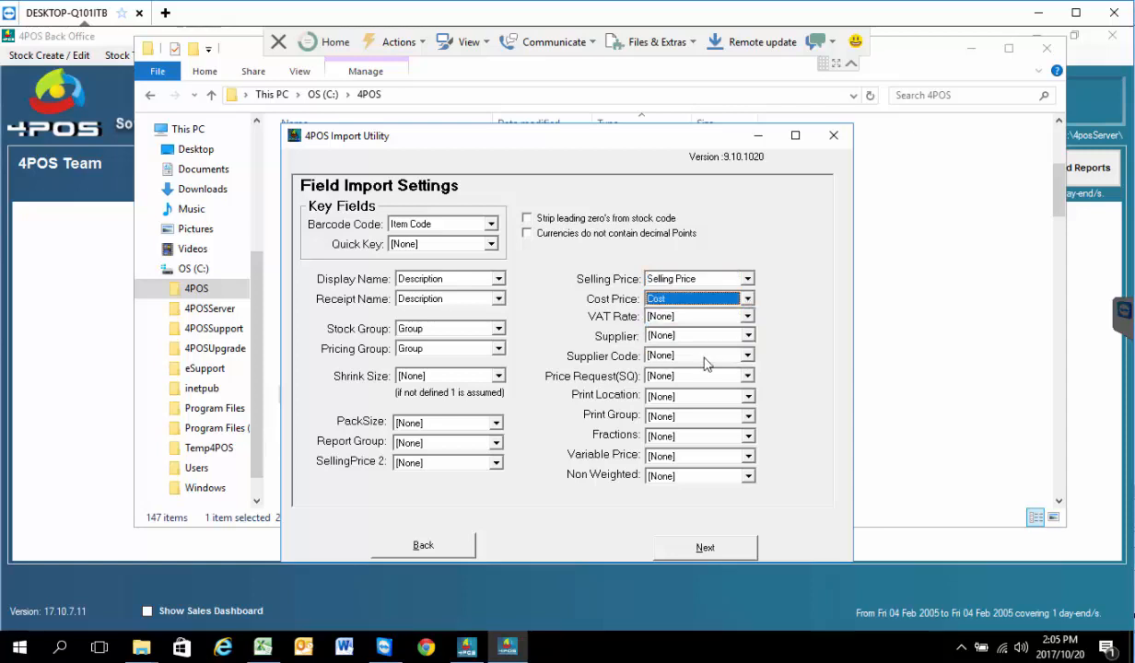
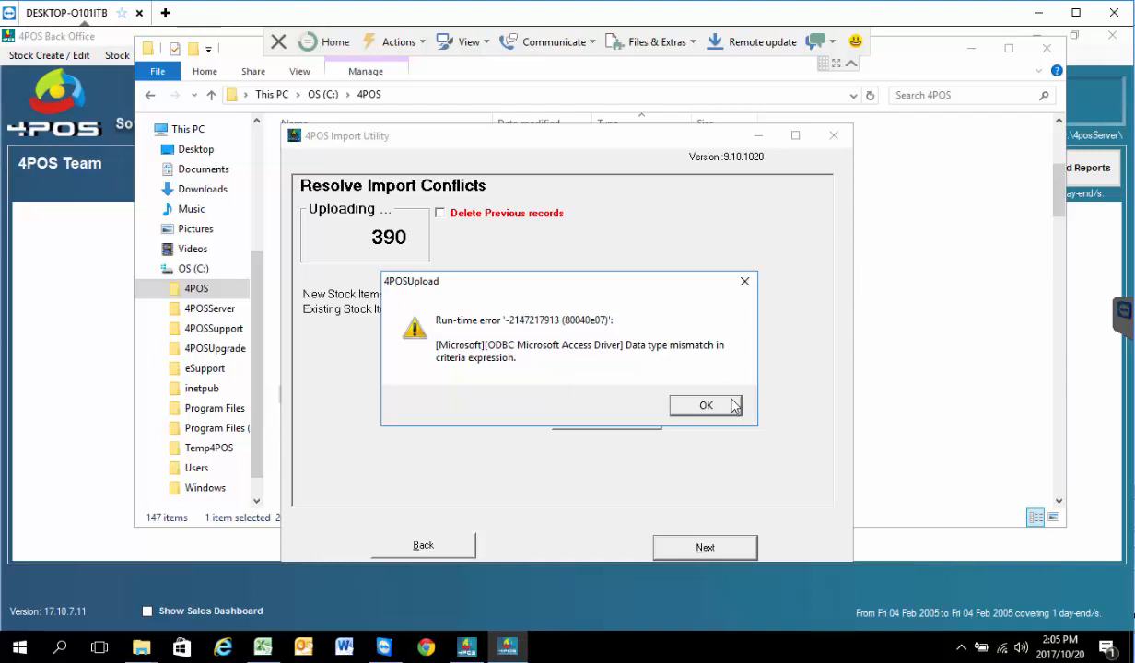
left_click(734, 406)
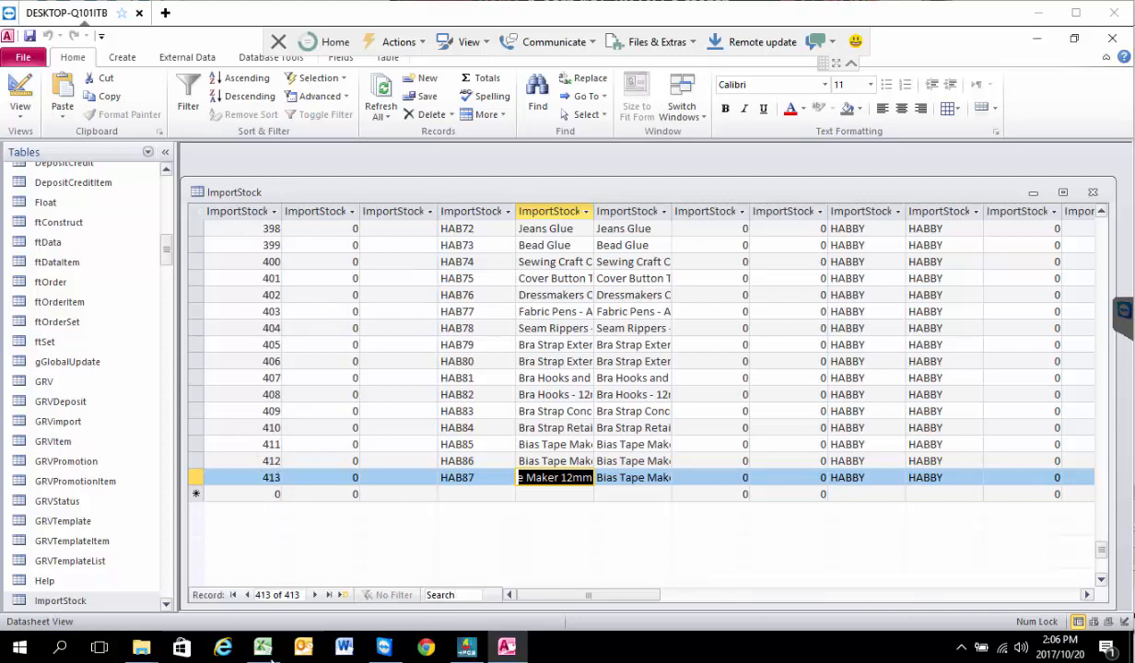
Switch to the Excel product list and search the Description column for "Bias Tape Maker 12mm".
left_click(264, 649)
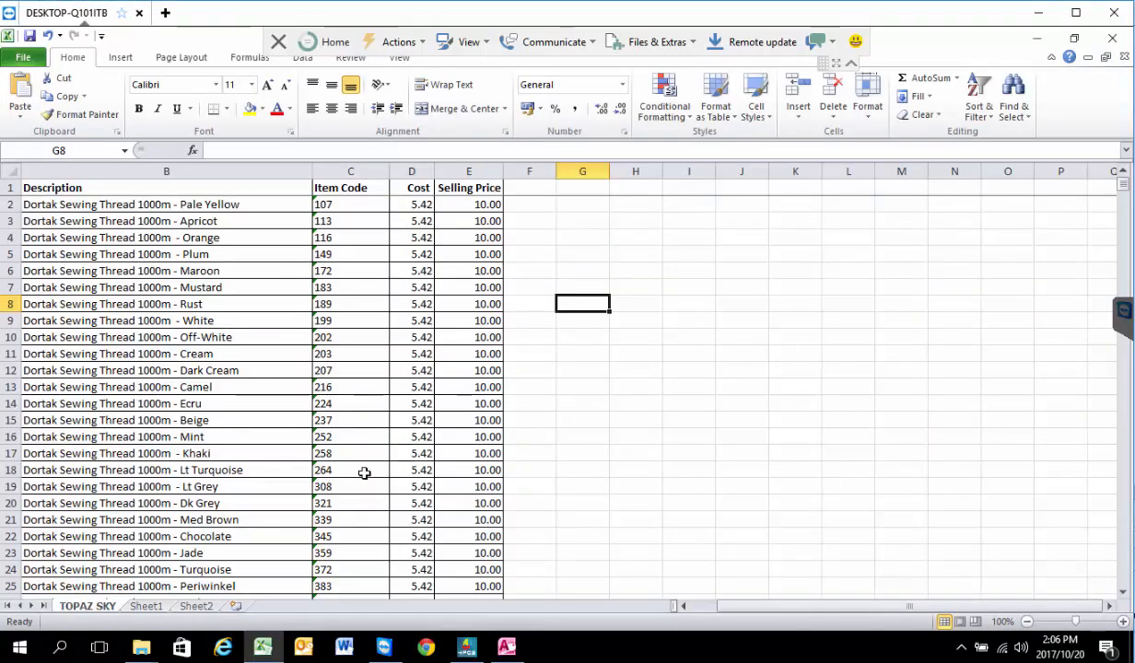
left_click_drag(899, 615, 727, 616)
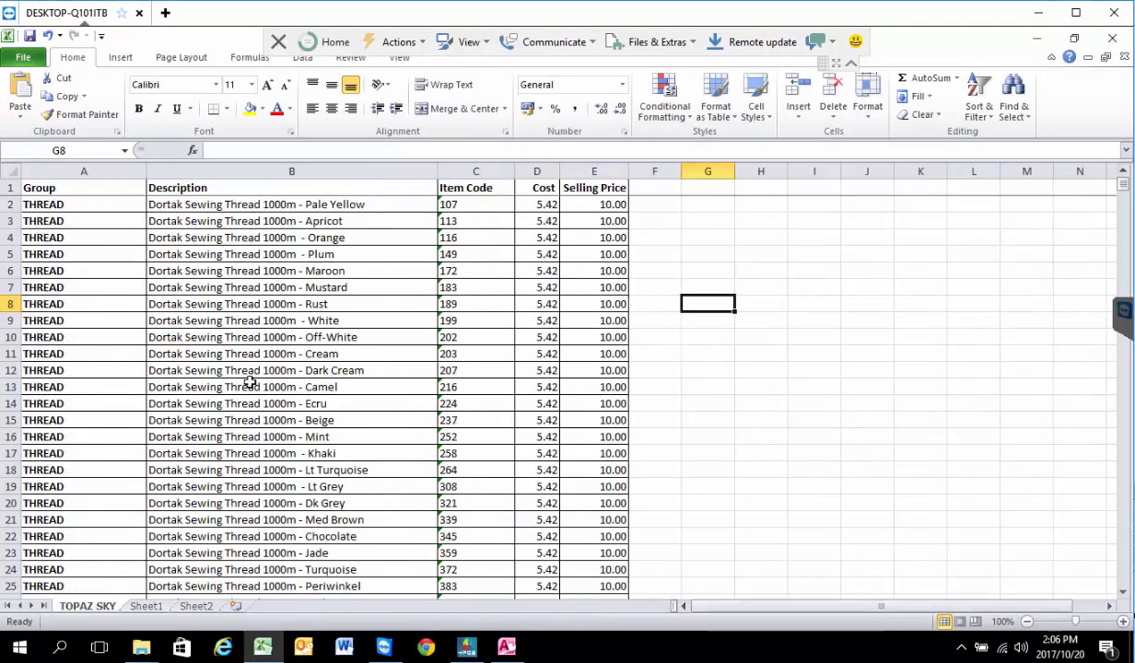
left_click(236, 170)
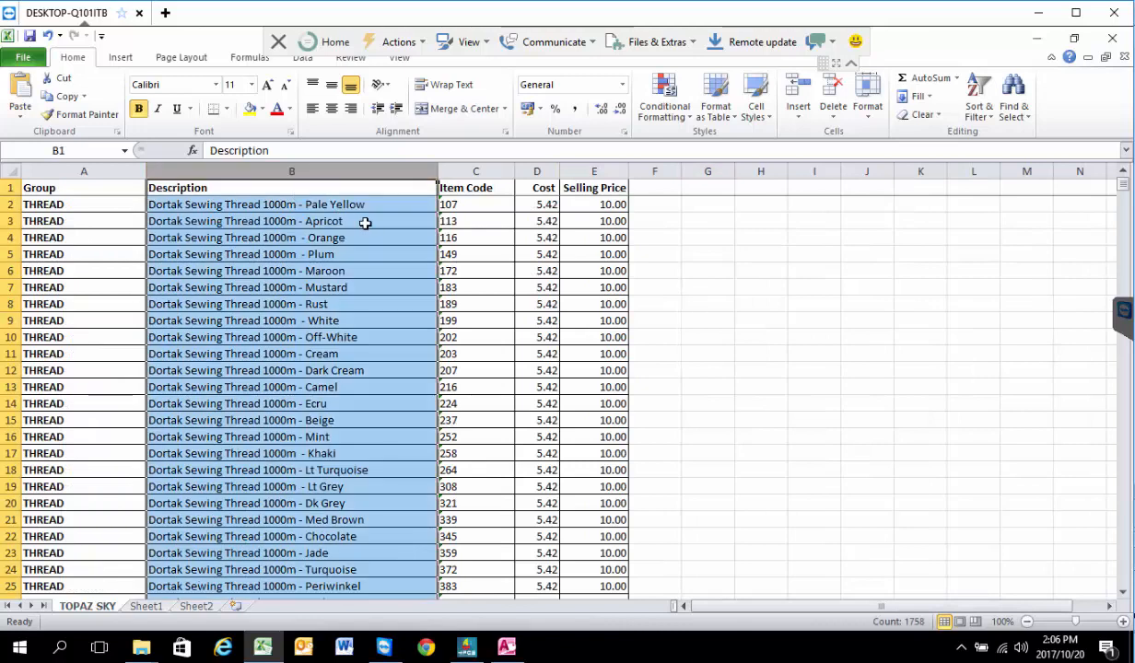
key("ctrl+f")
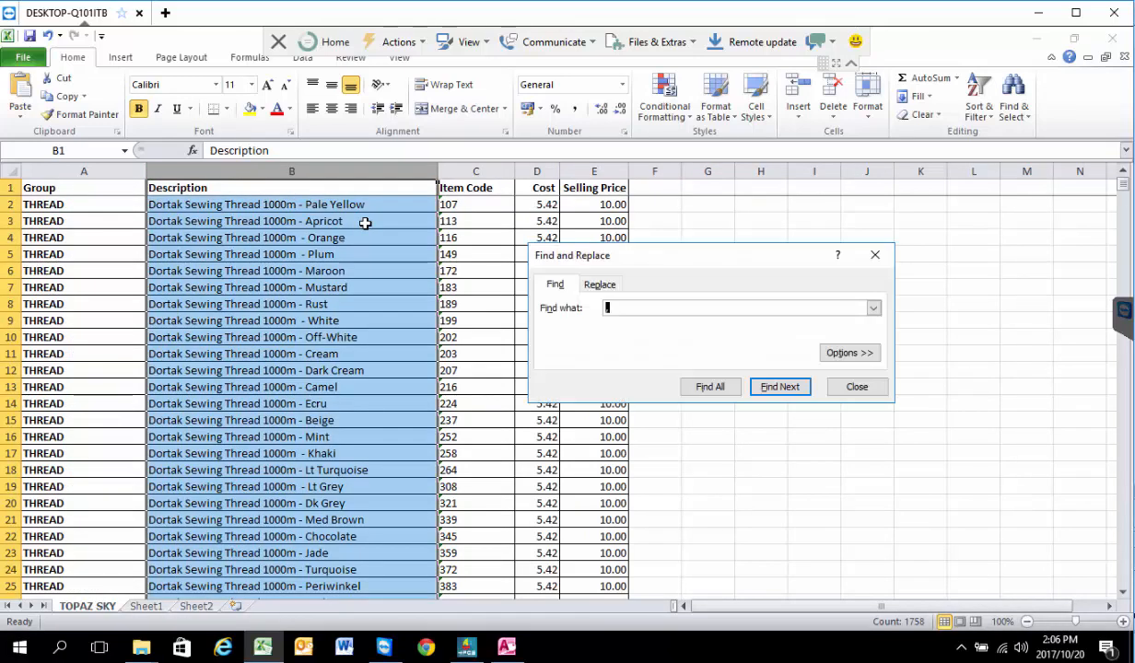
type("Bias Tape Maker 12mm")
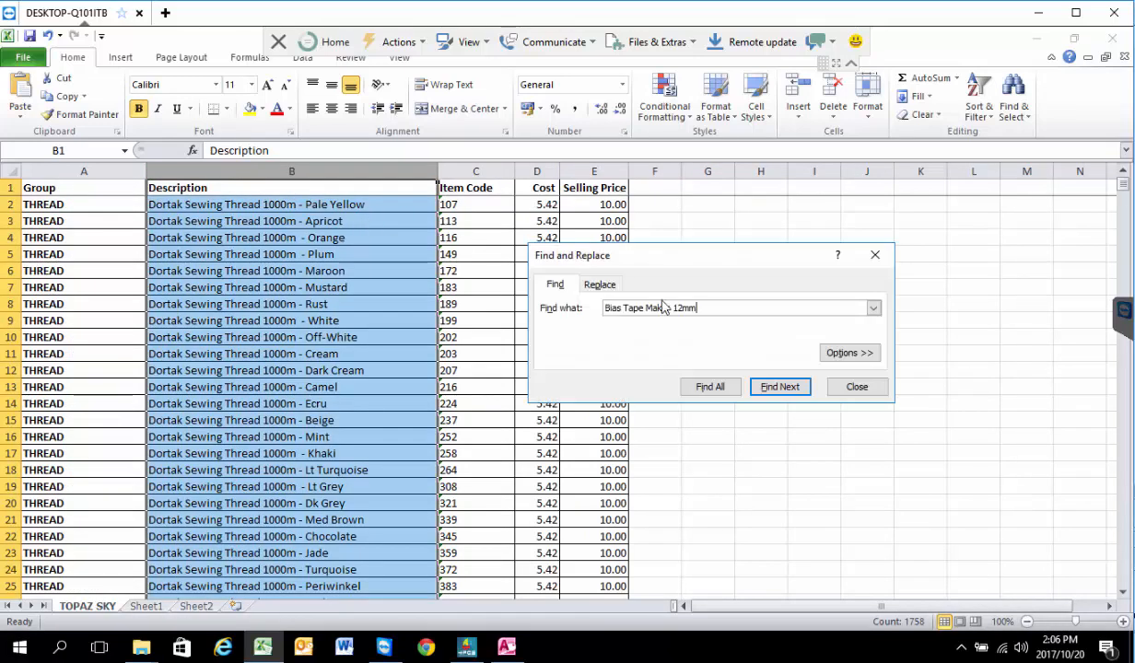
left_click(780, 387)
mouse_move(507, 650)
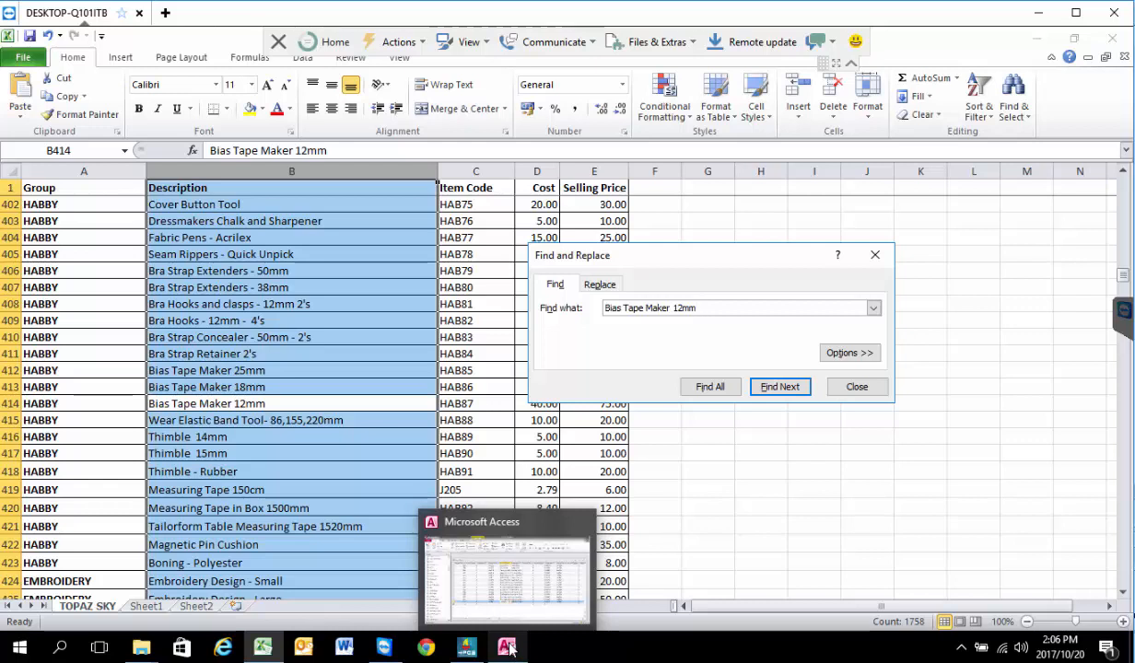
Close the search and replace the commas in the B415 description with spaces, giving "Wear Elastic Band Tool- 86 155 220mm".
left_click(319, 416)
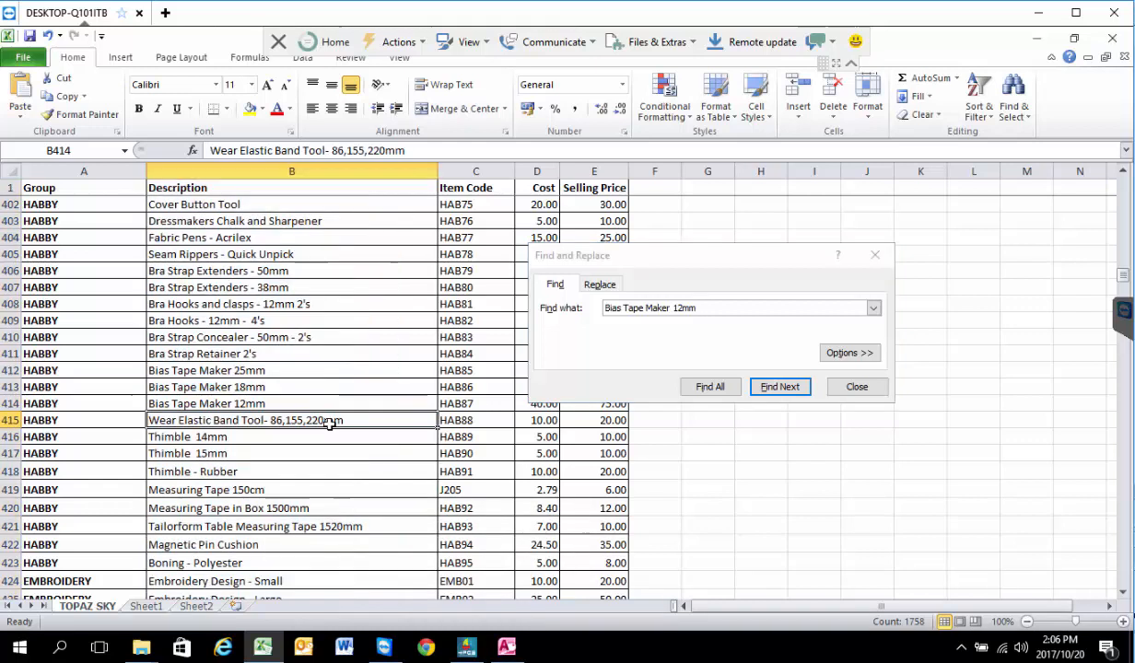
left_click(855, 386)
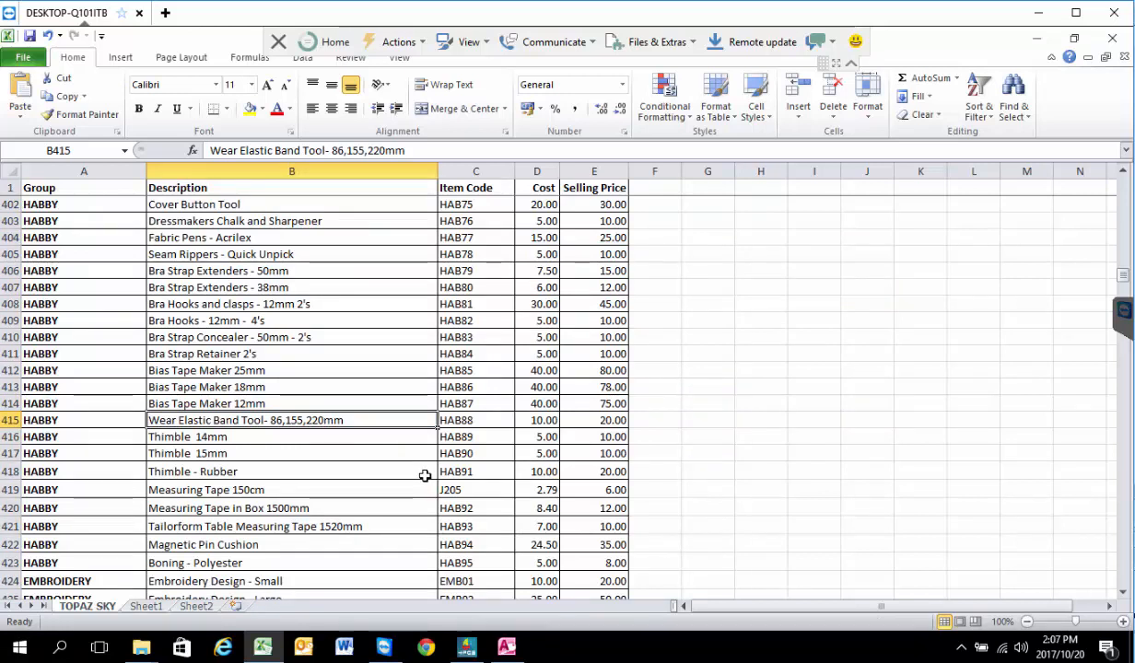
key("F2")
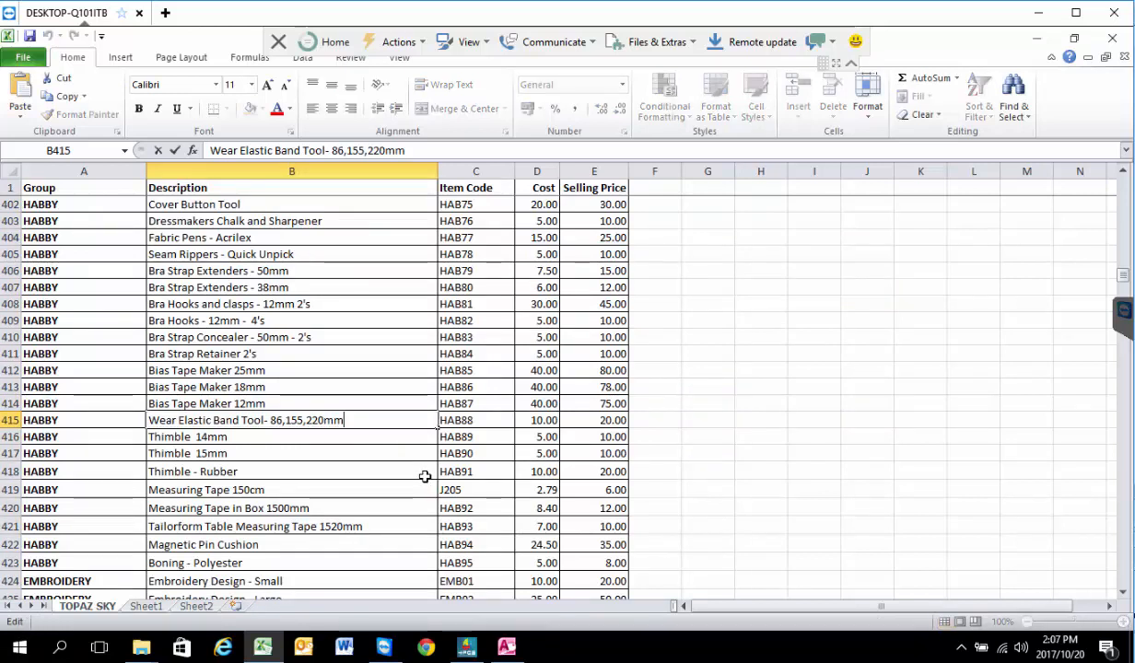
key("Left")
key("Left")
key("Left")
key("Left")
key("Left")
key("Left")
key("Left")
key("Left")
key("Left")
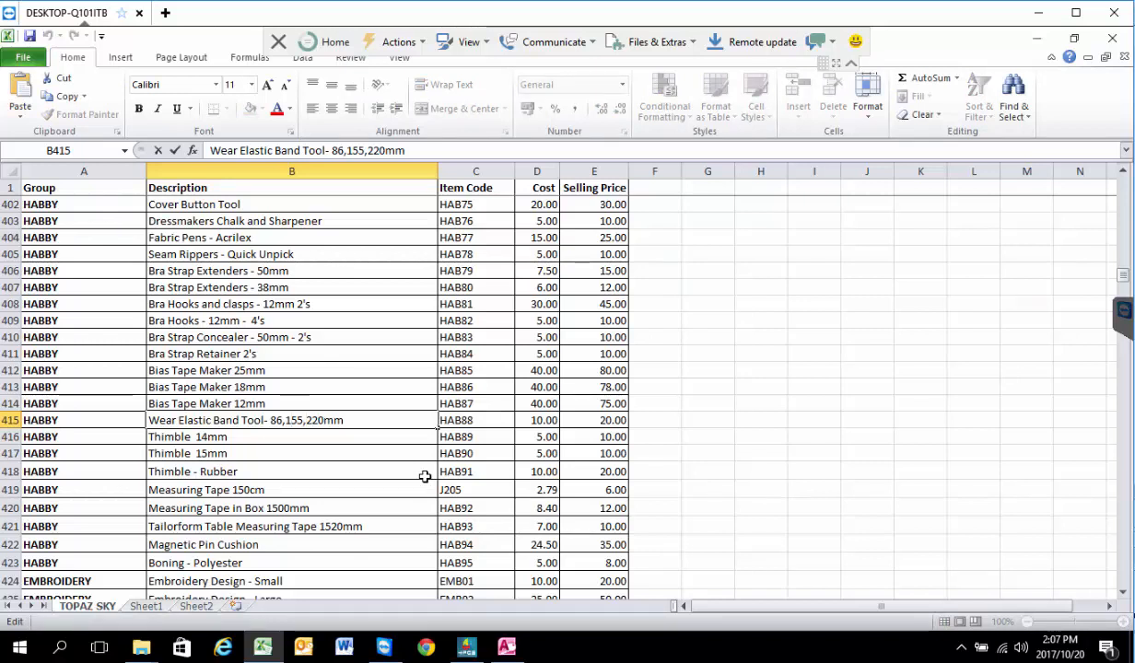
key("BackSpace")
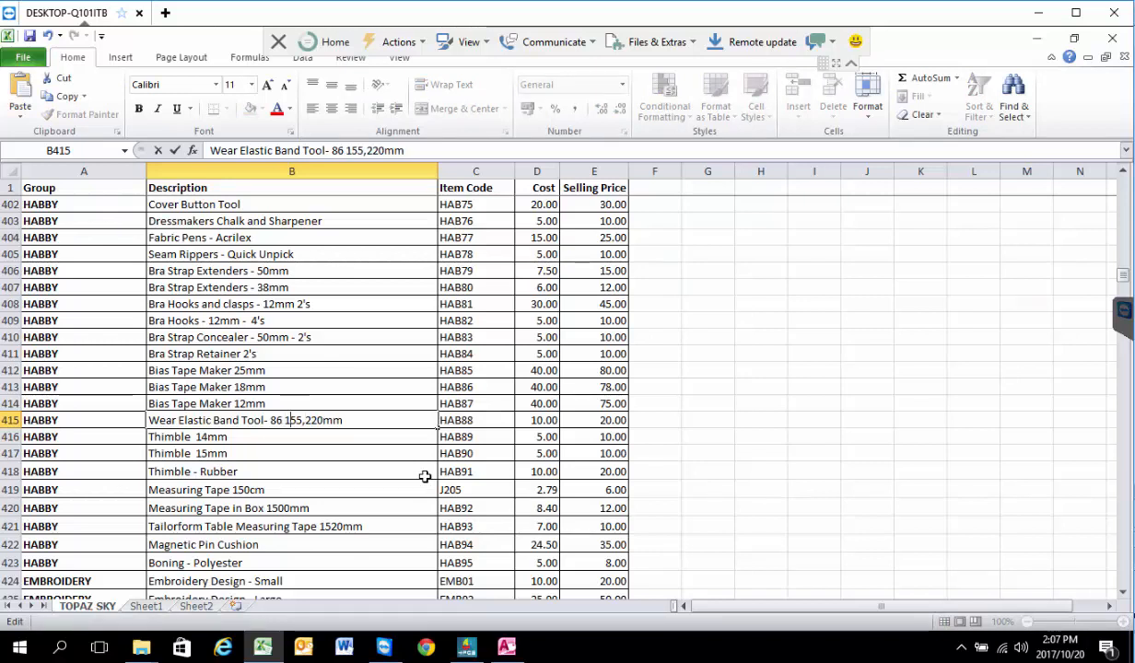
key("Delete")
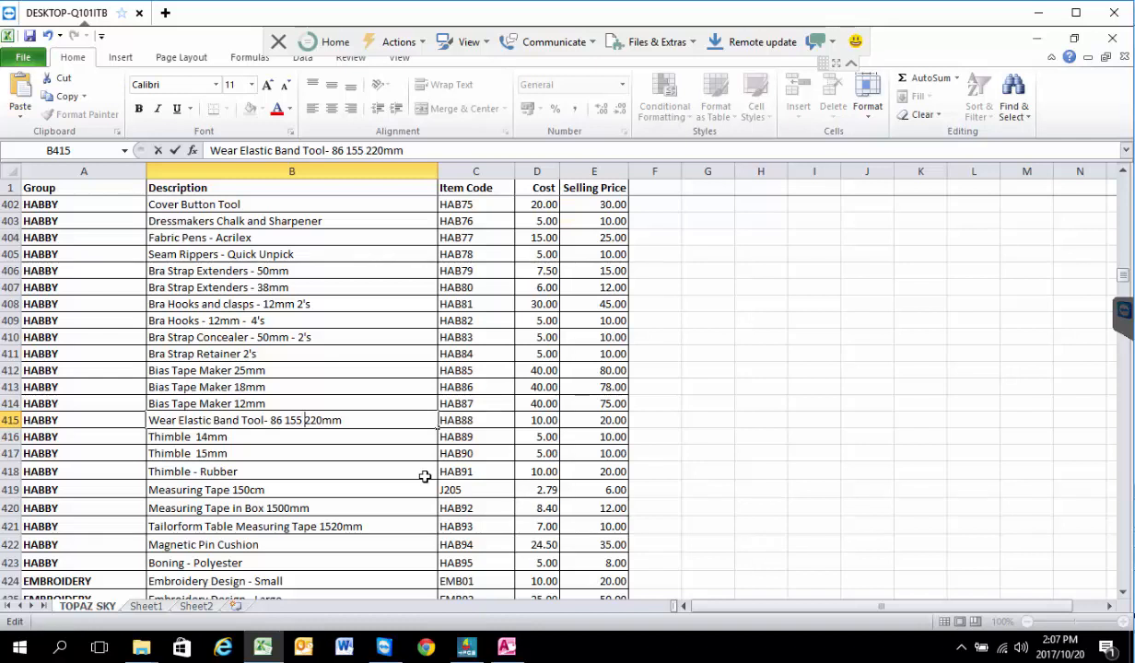
Commit the edited description and search the Description column for the first remaining comma.
left_click(285, 172)
key("ctrl+f")
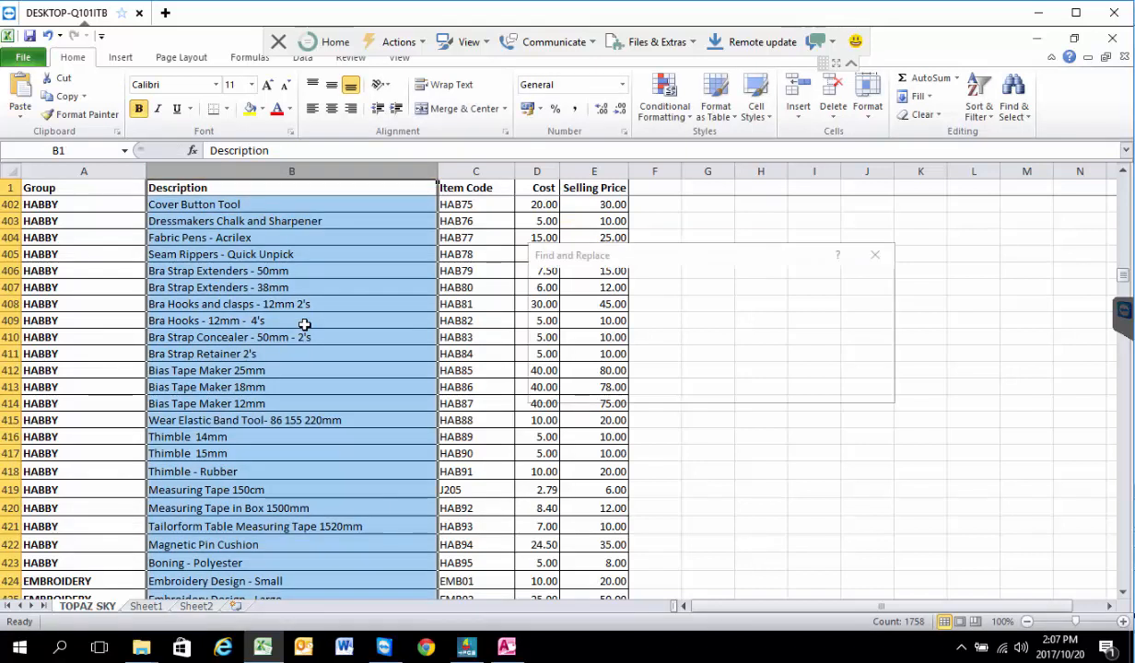
type(",")
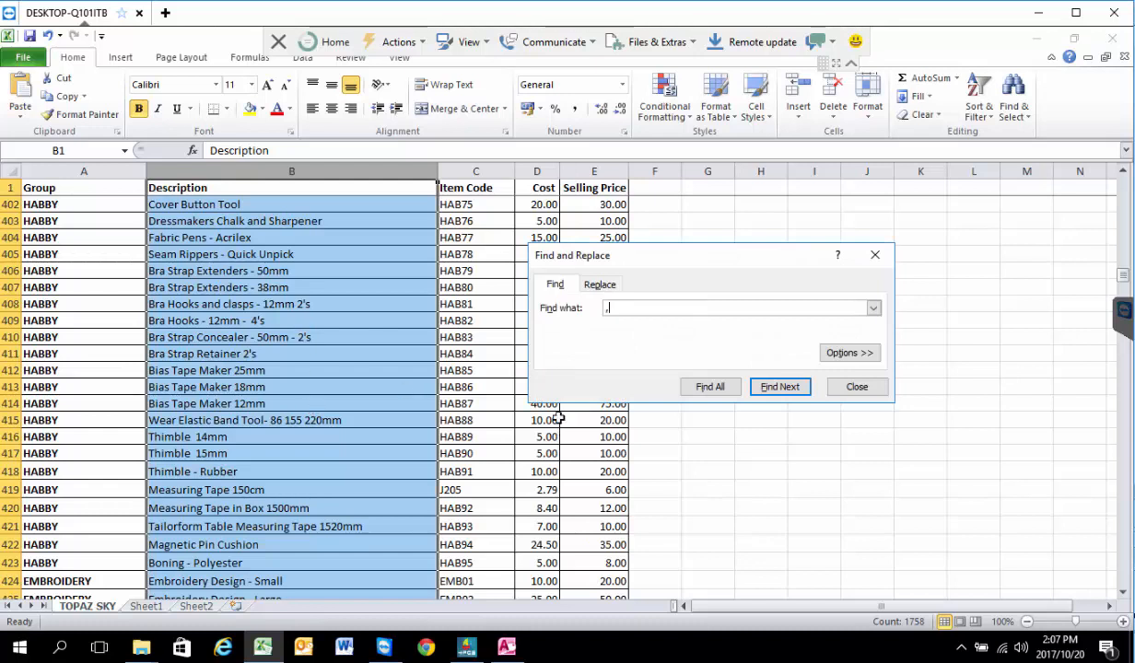
left_click(792, 389)
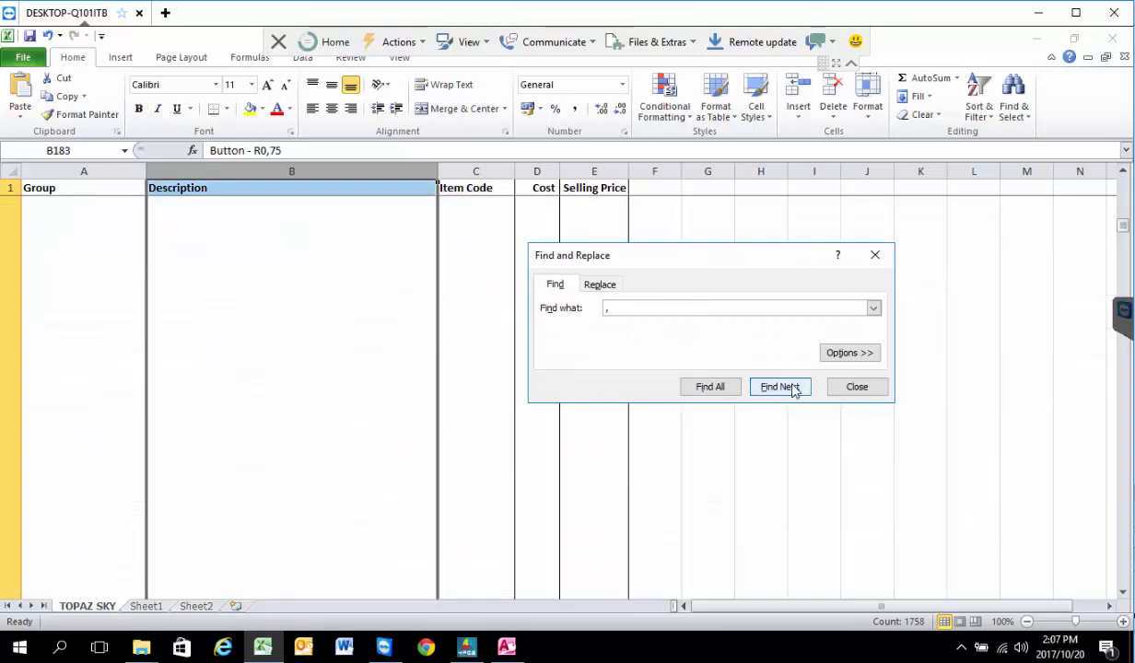
Rerun the comma search from the Description header at the beginning of the sheet and close the search.
left_click(844, 386)
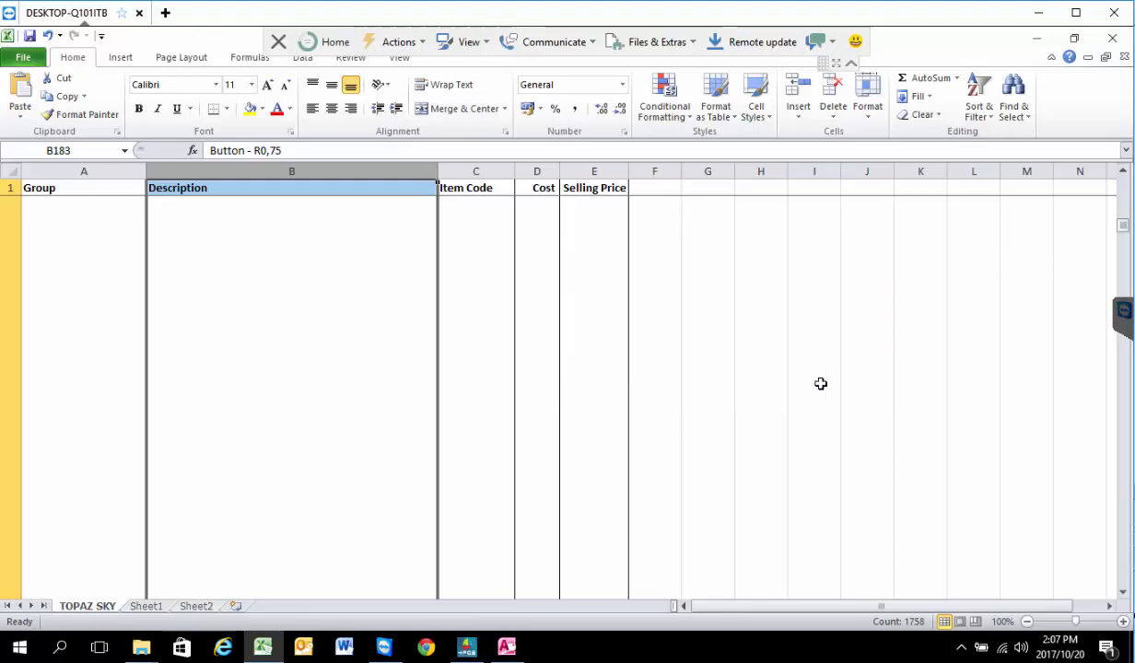
key("ctrl+Home")
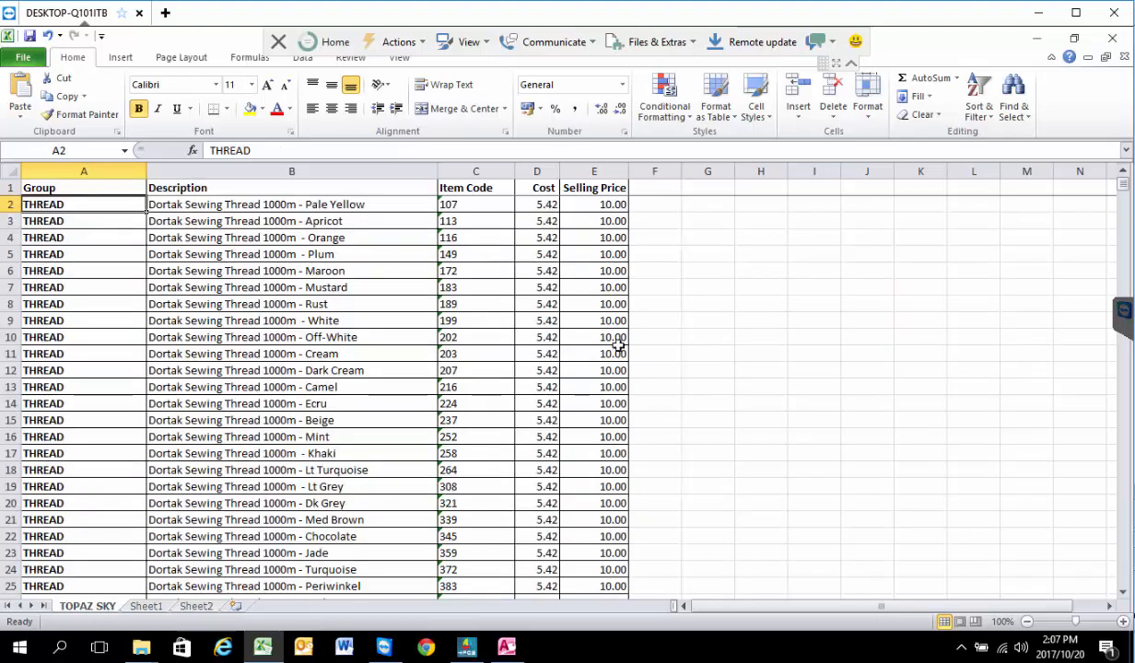
left_click(297, 187)
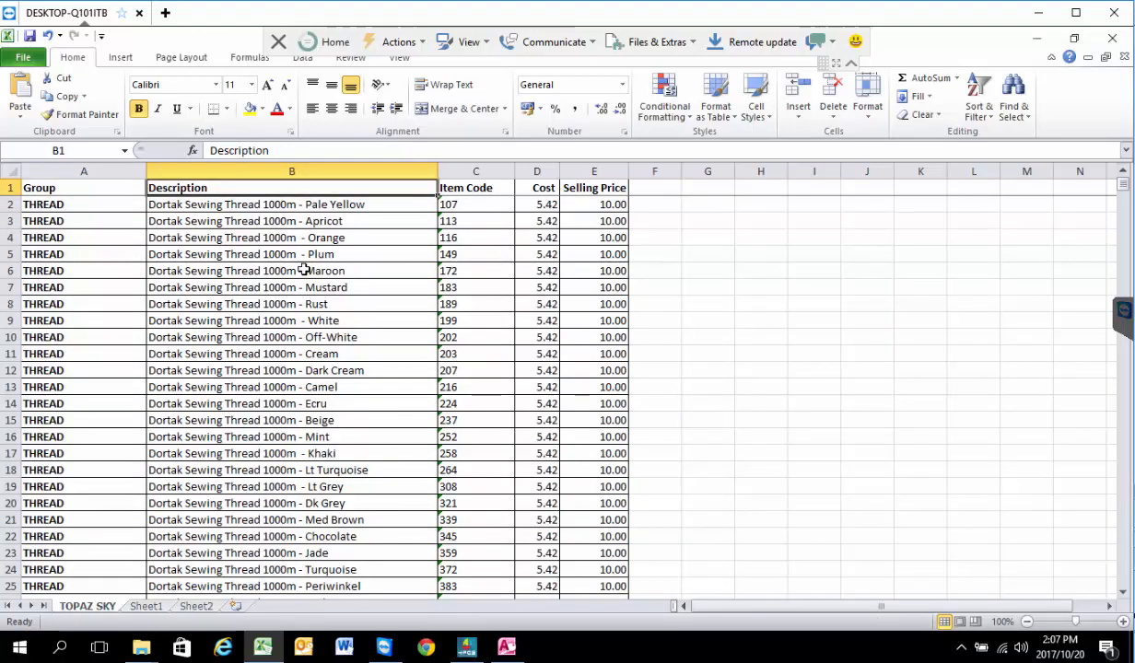
key("ctrl+f")
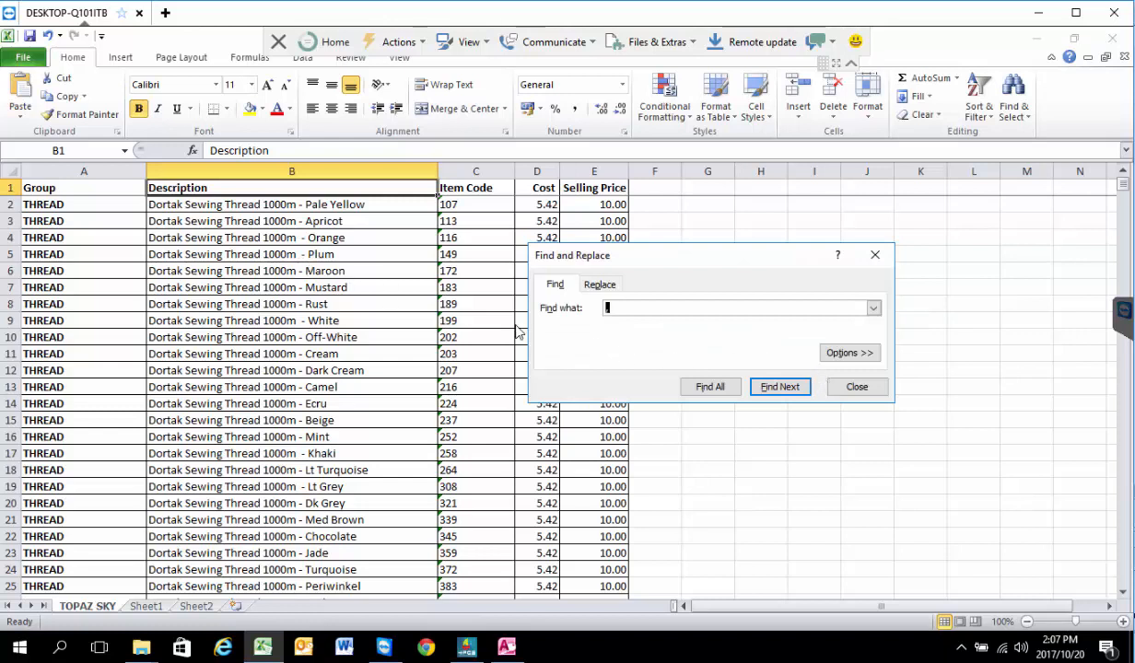
left_click(781, 387)
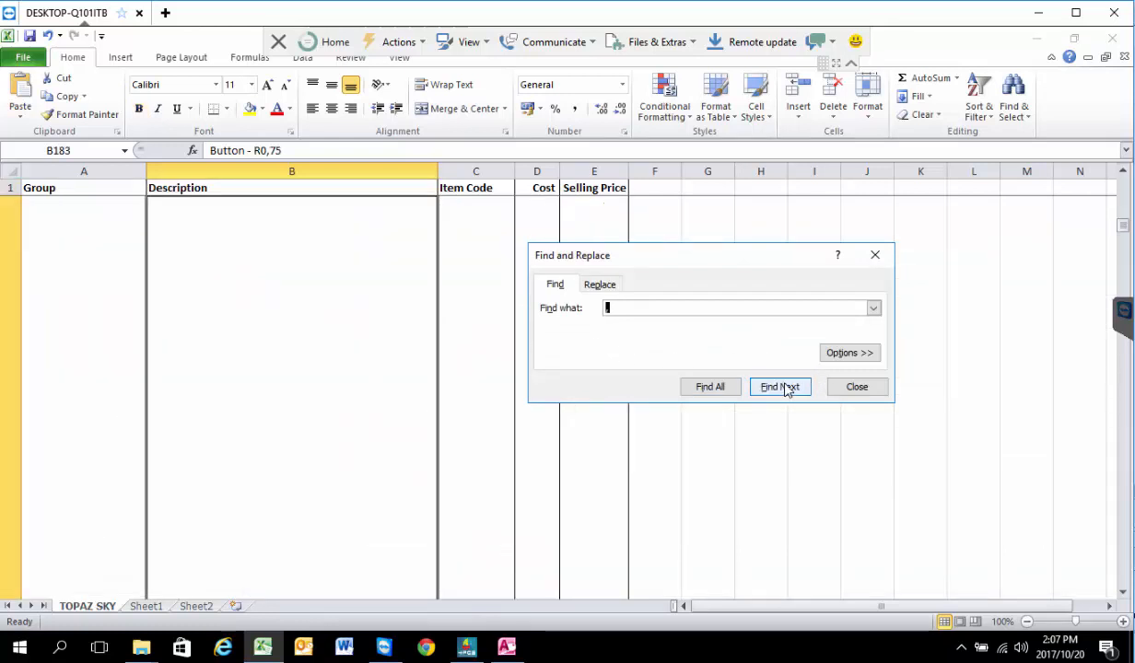
left_click(859, 387)
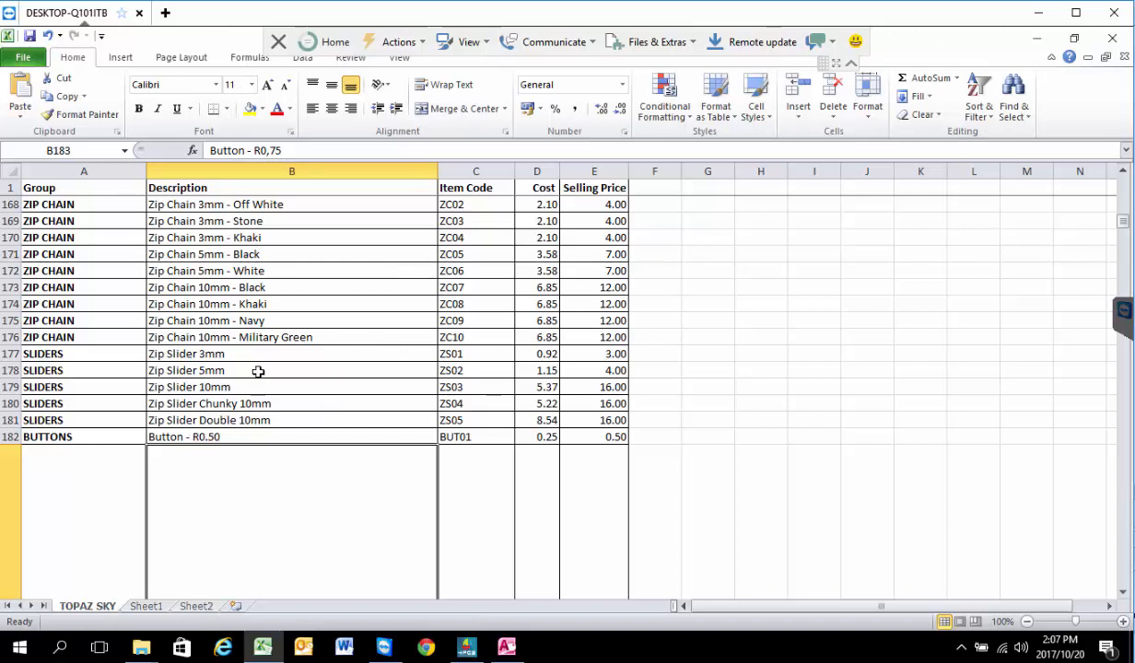
Examine the Description entries around the oversized row 183 and go through the neighbouring button rows to cell B183.
scroll(258, 372, "down", 4)
scroll(257, 372, "down", 2)
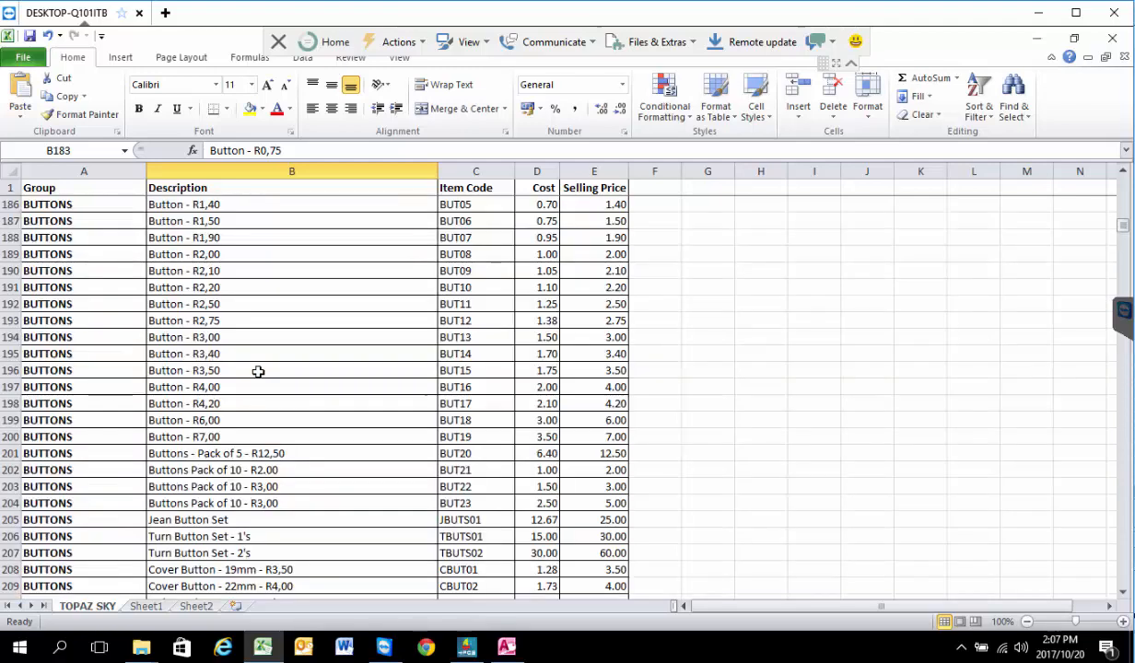
scroll(258, 372, "up", 4)
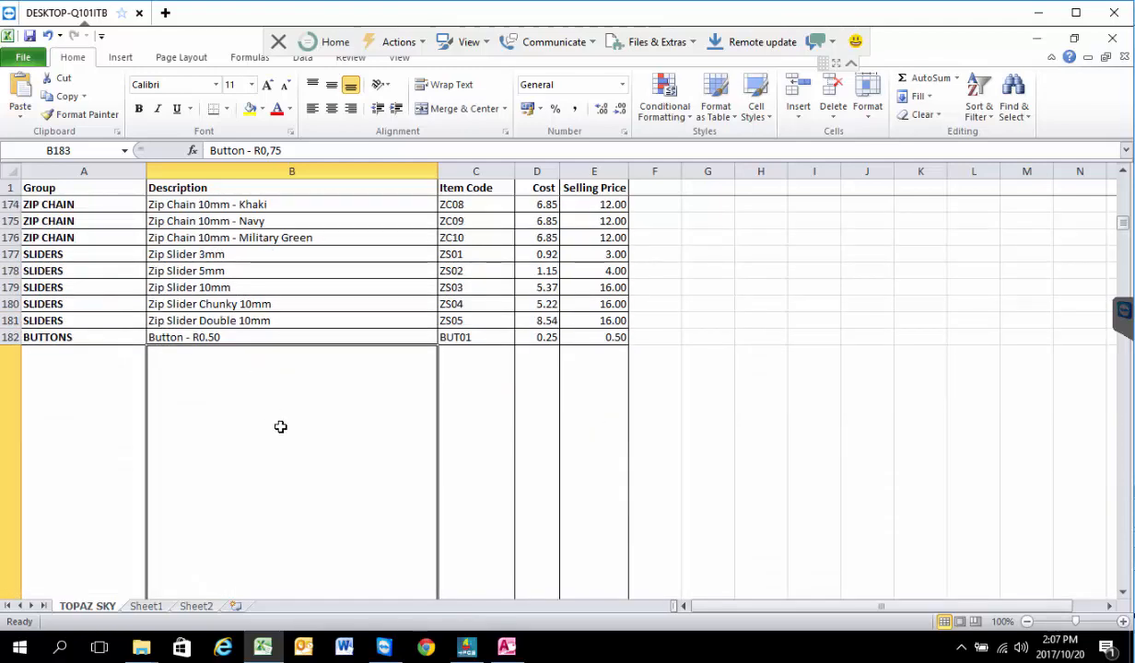
scroll(273, 414, "down", 1)
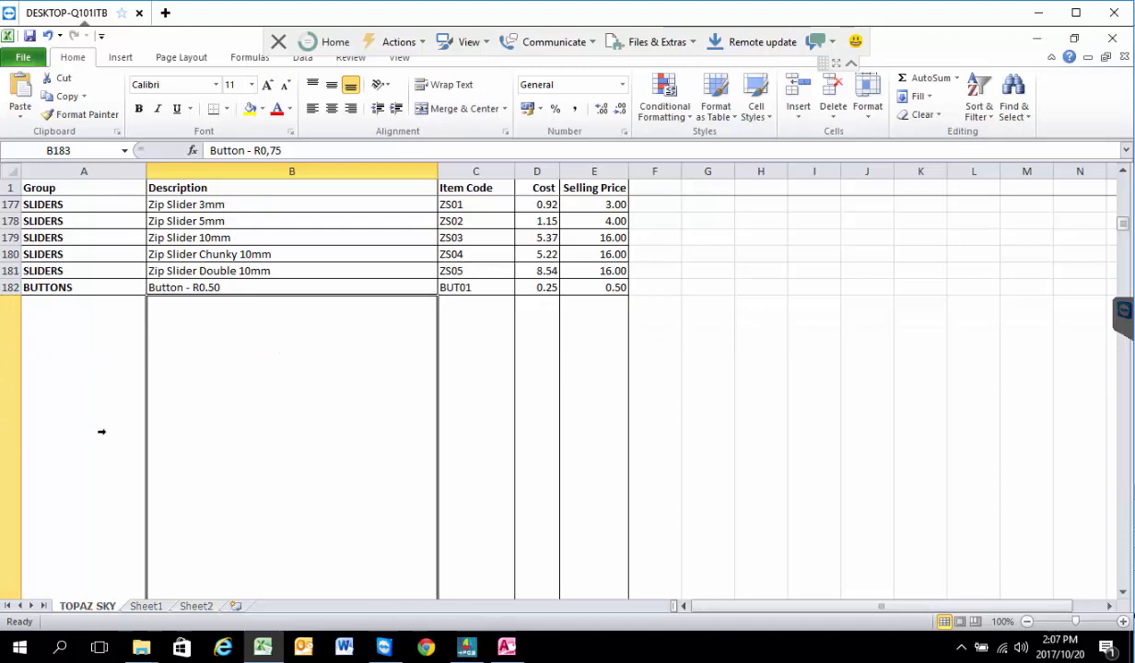
scroll(273, 406, "down", 5)
scroll(272, 405, "up", 5)
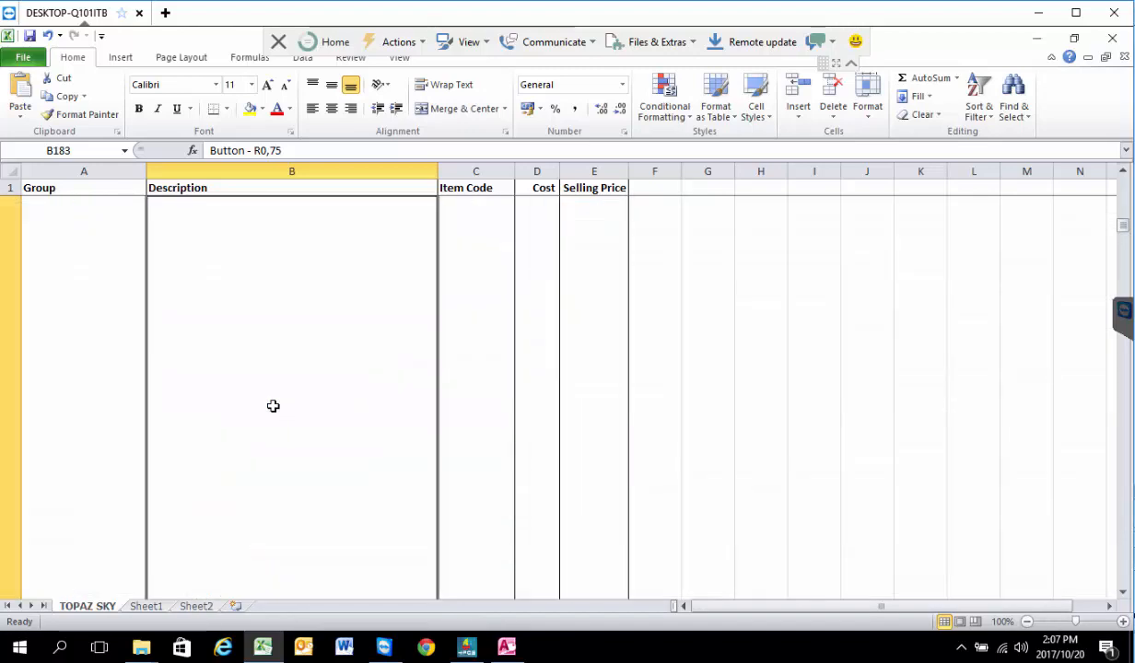
scroll(272, 405, "down", 1)
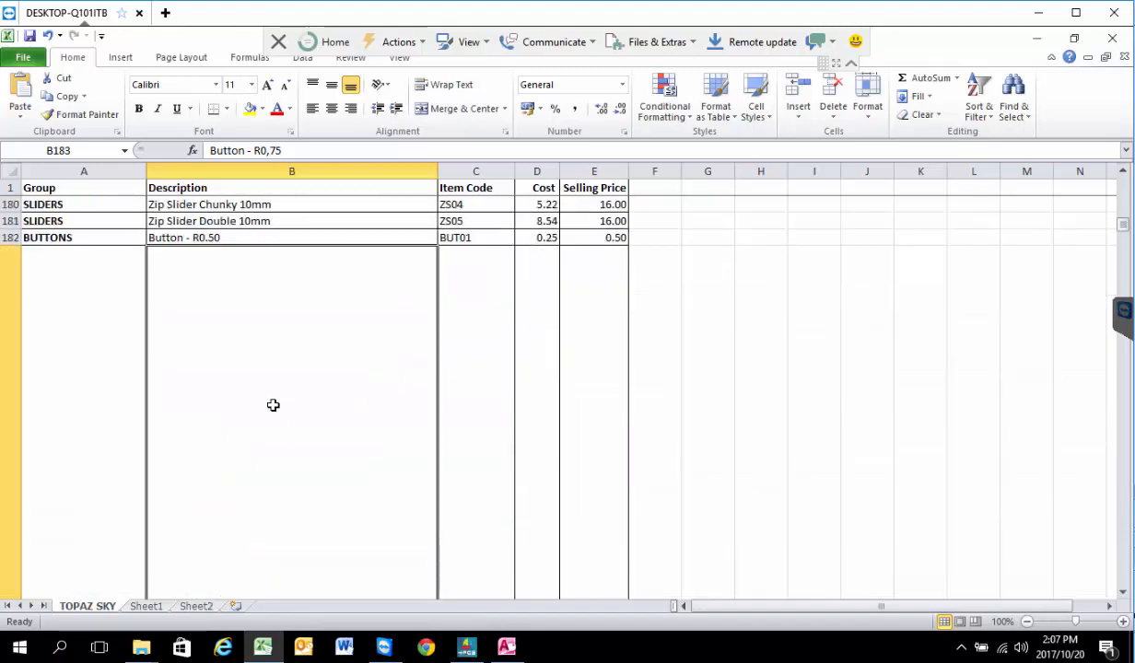
scroll(273, 402, "down", 3)
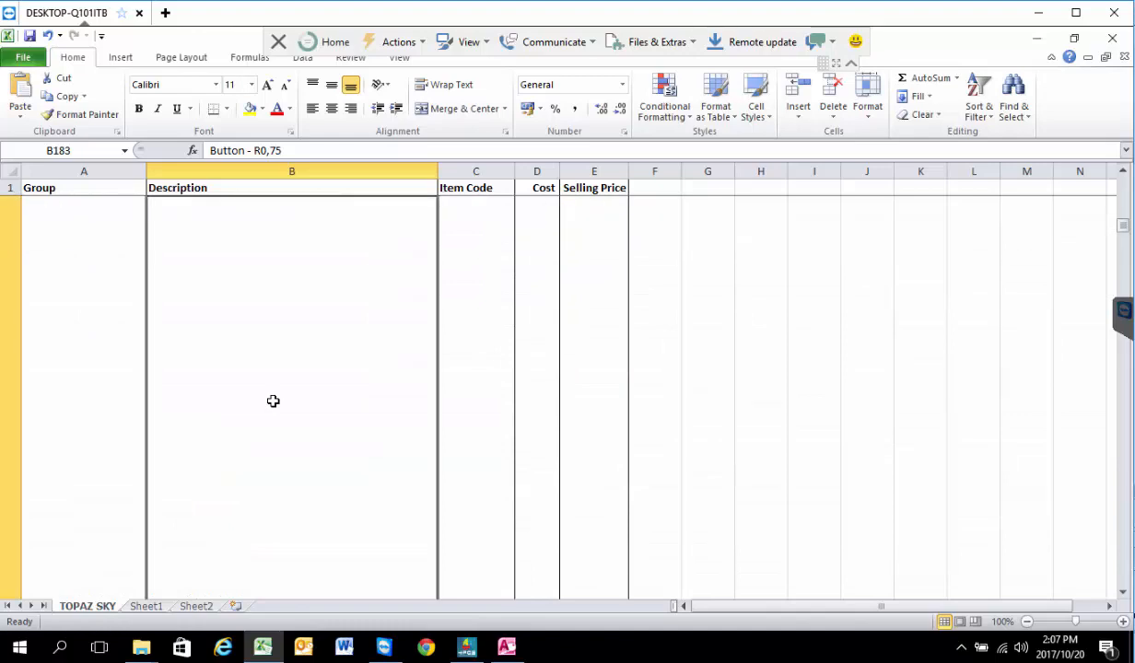
scroll(273, 403, "up", 2)
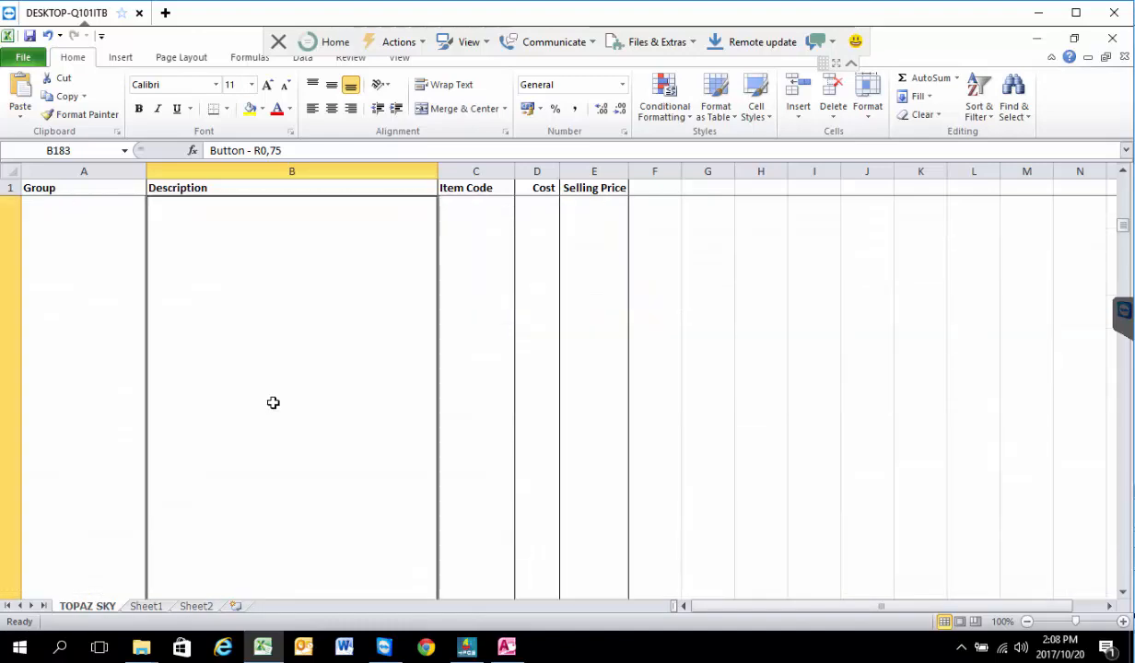
scroll(263, 394, "down", 1)
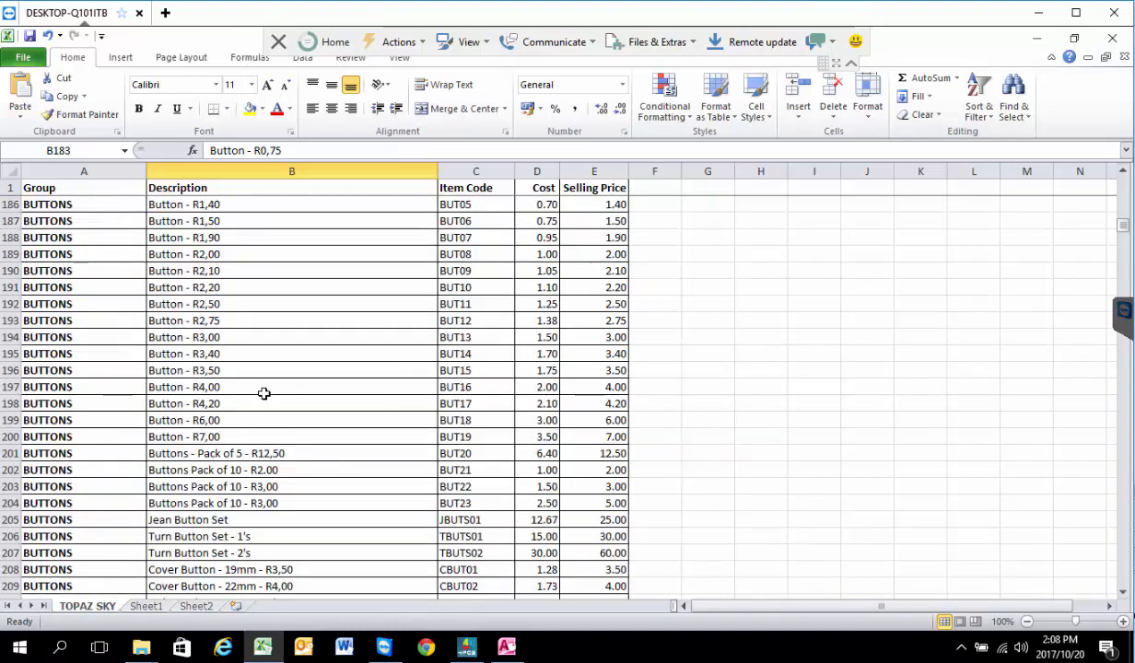
left_click(187, 273)
key("Up")
key("Up")
key("Up")
key("Up")
key("Up")
key("Up")
key("Up")
key("Up")
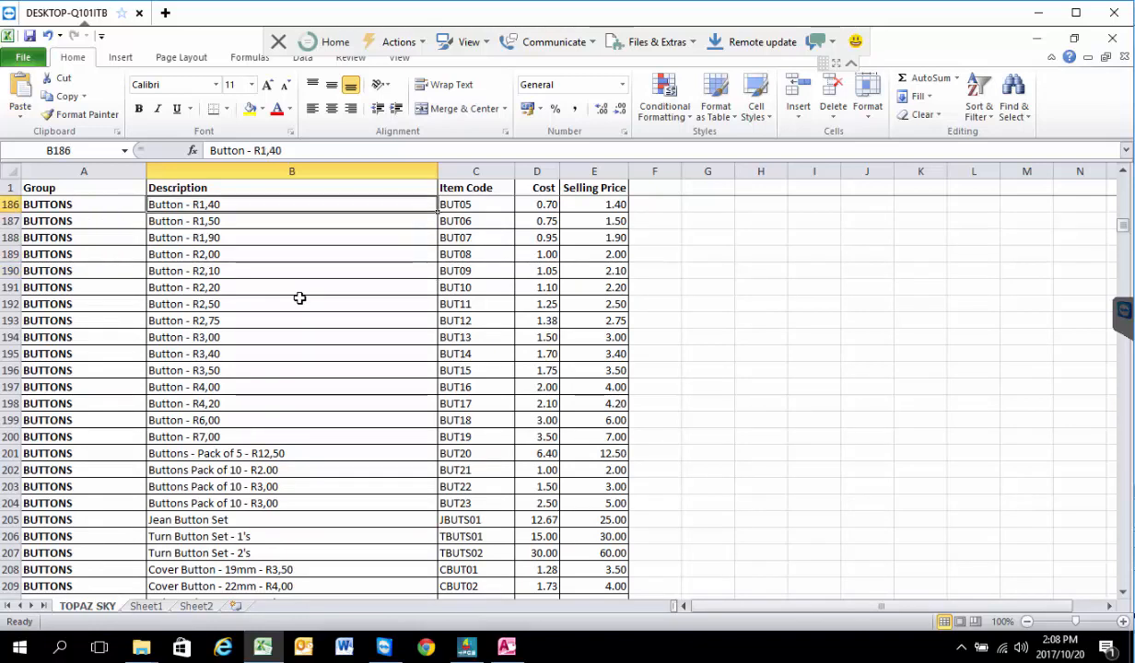
key("Down")
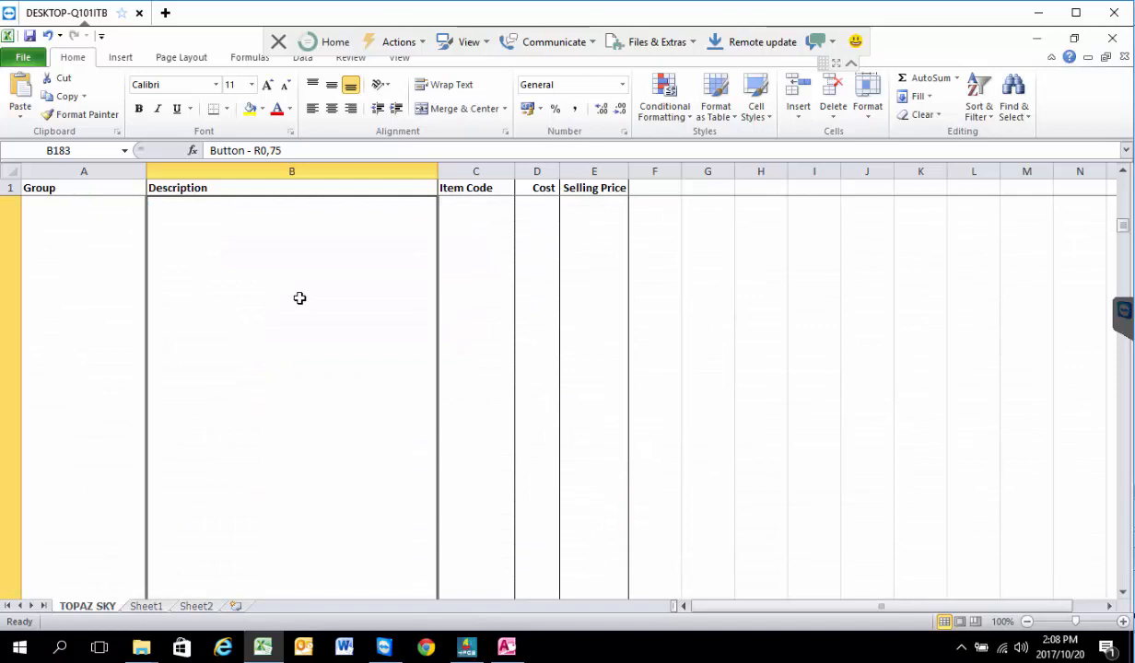
Set the height of row 183 to 15.
right_click(10, 327)
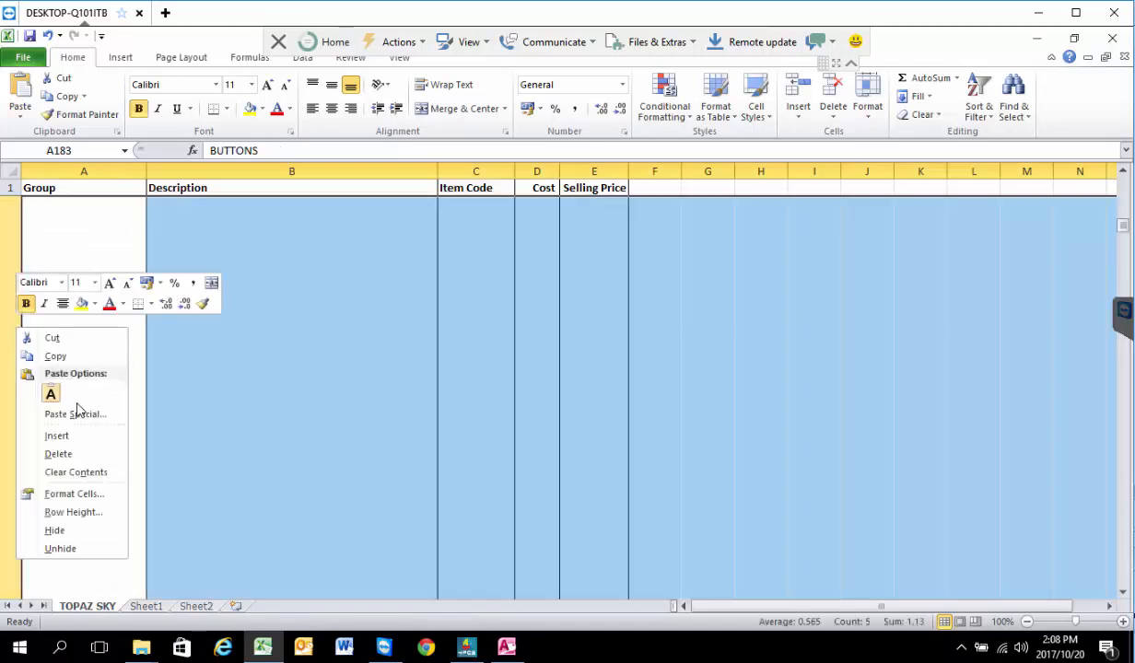
left_click(89, 499)
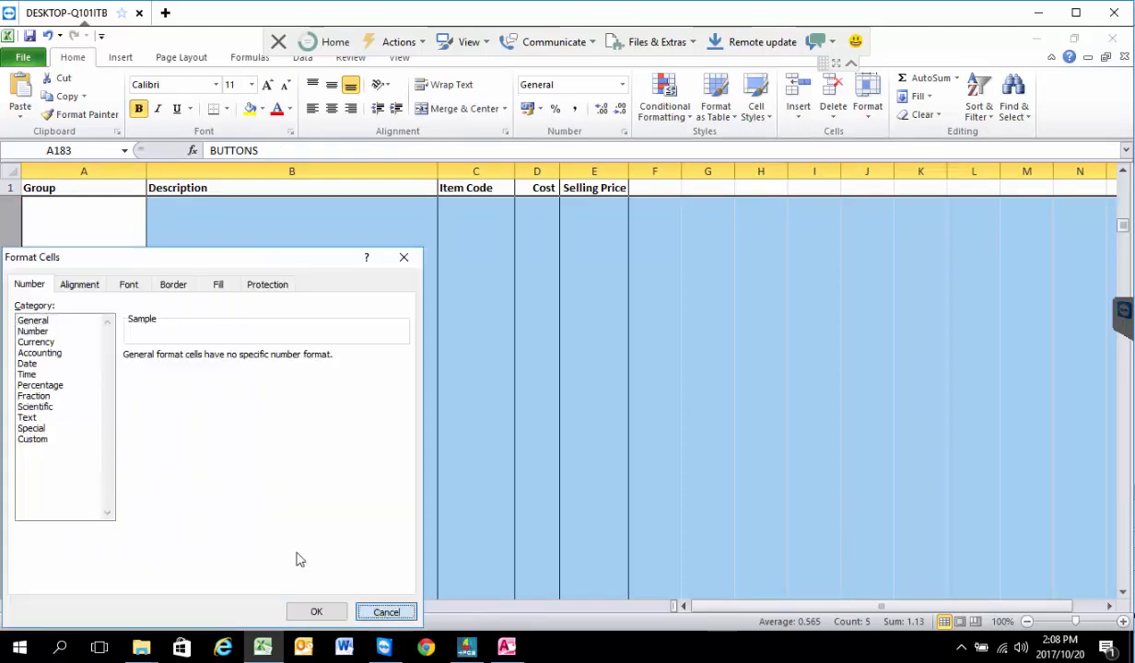
key("Escape")
right_click(13, 378)
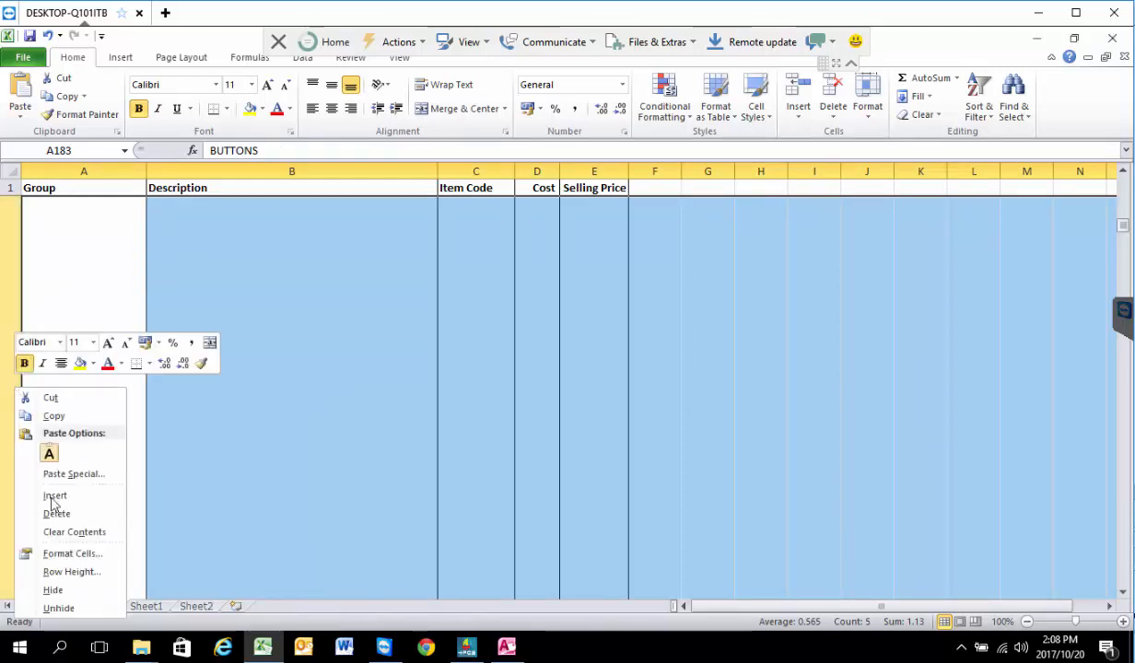
left_click(81, 573)
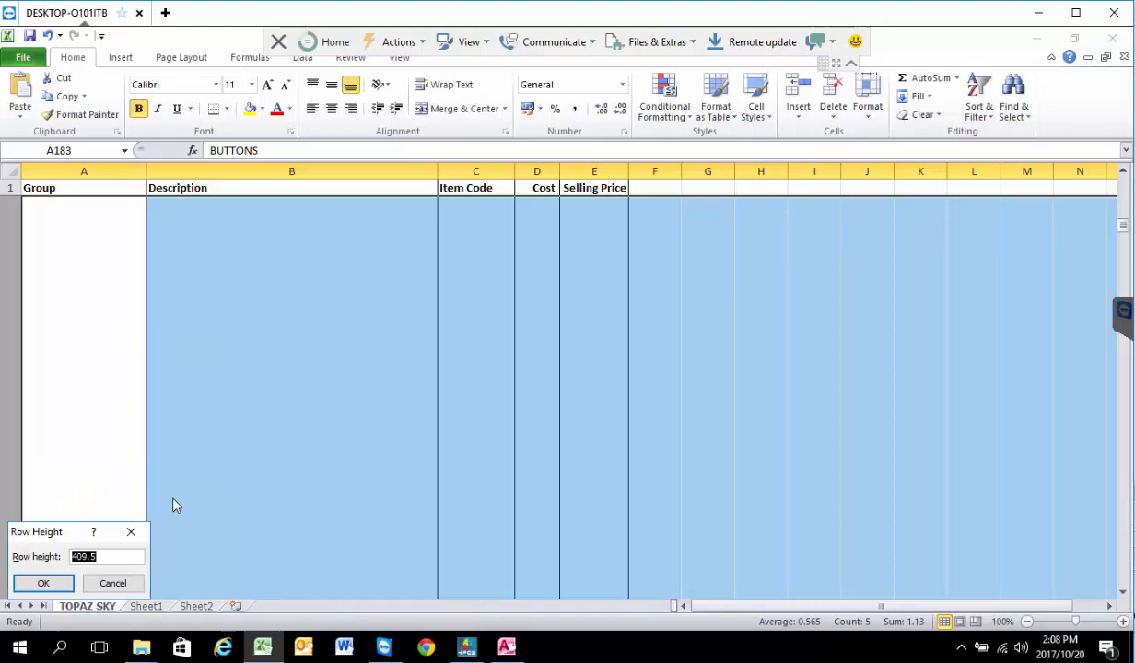
type("15")
key("Return")
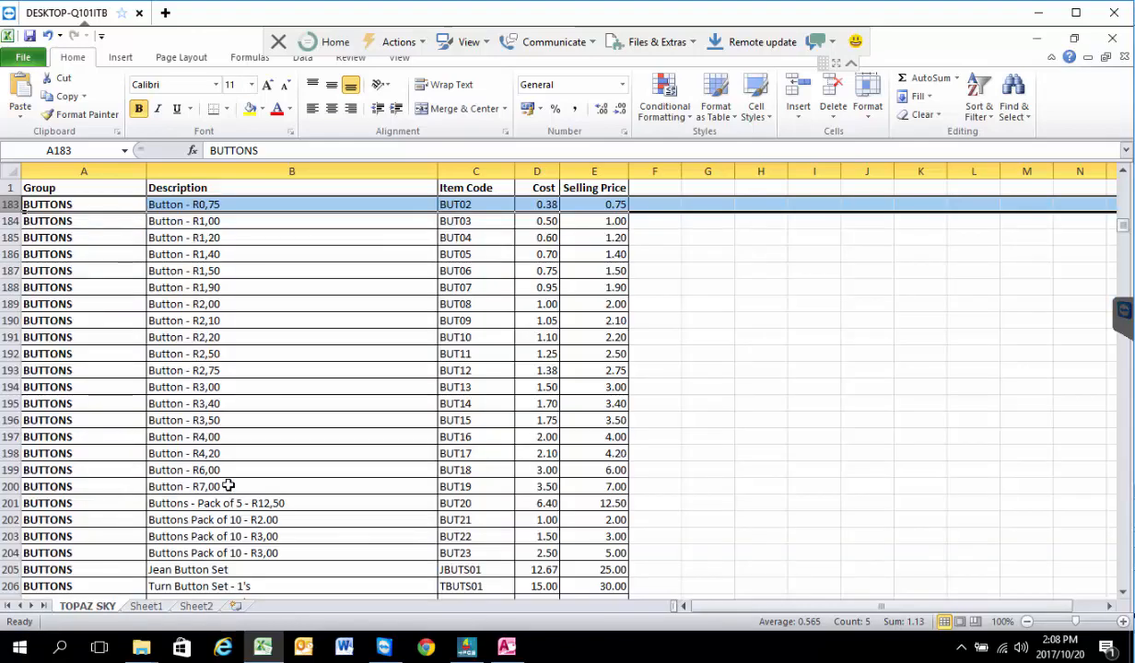
Replace every comma in the Description column with a full stop.
scroll(231, 486, "up", 5)
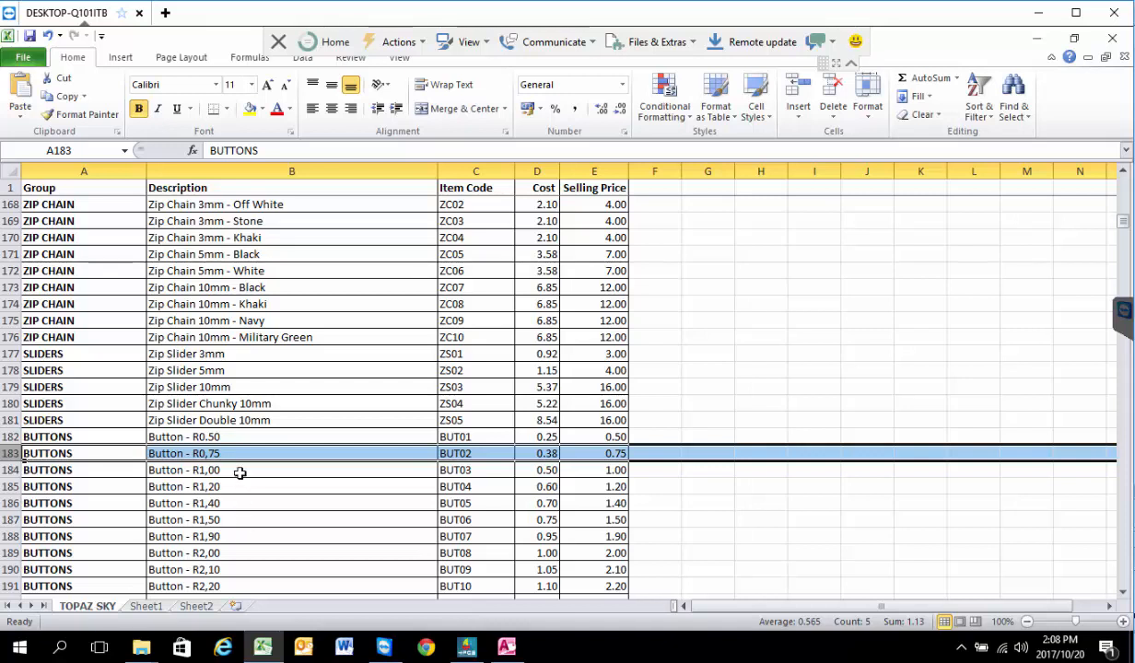
left_click(210, 436)
left_click(222, 454)
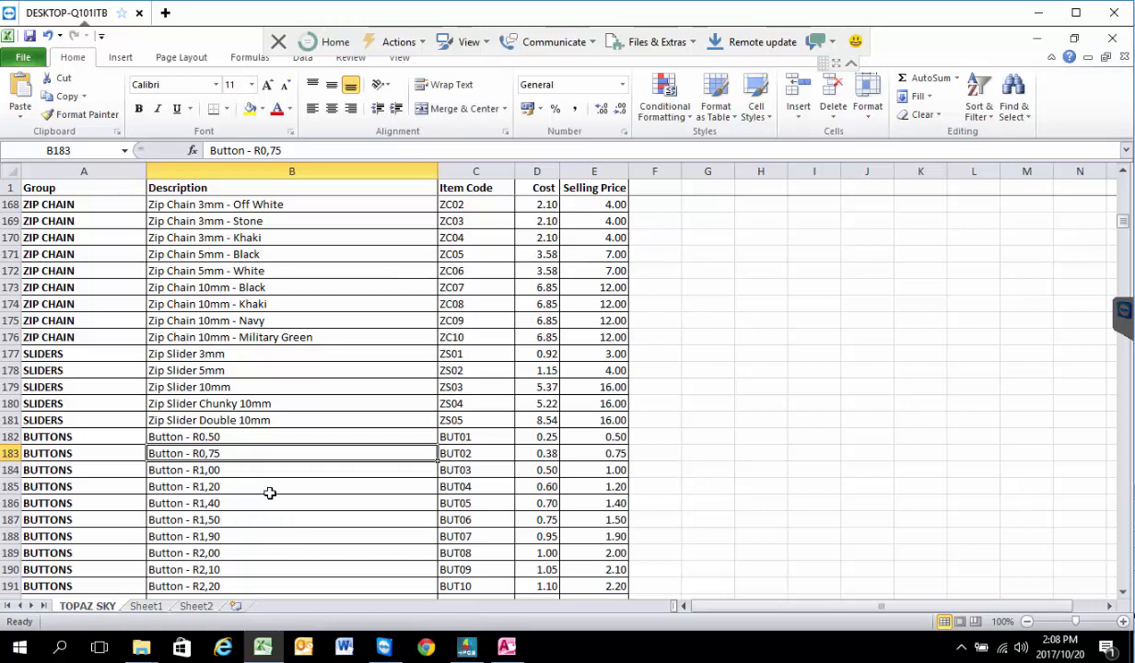
left_click(260, 169)
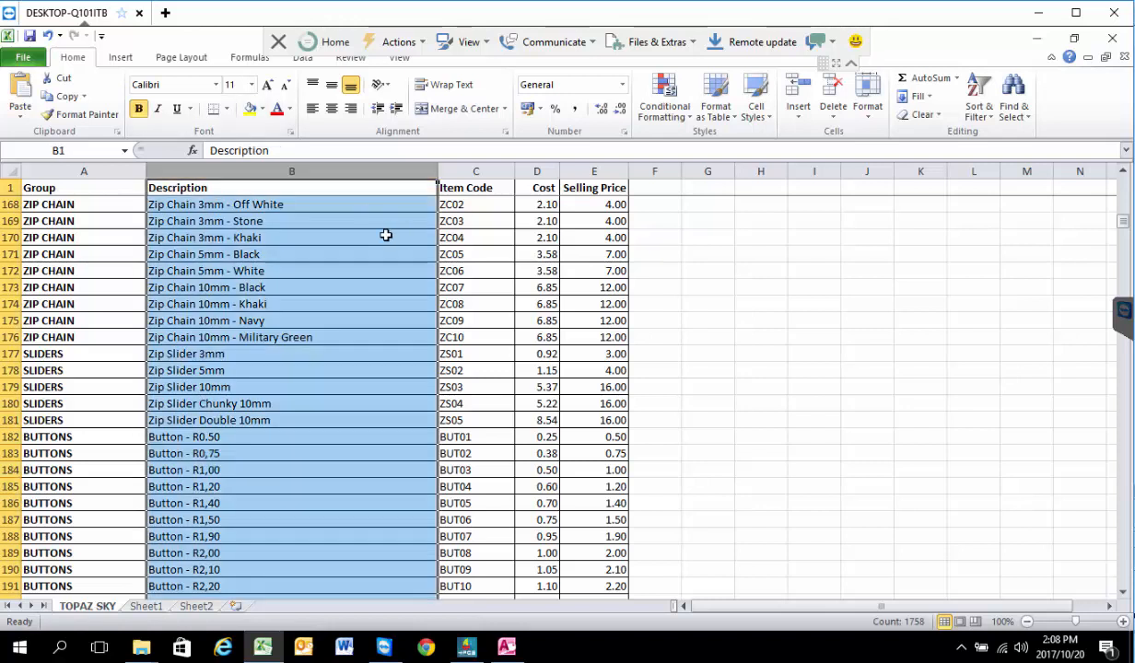
key("ctrl+h")
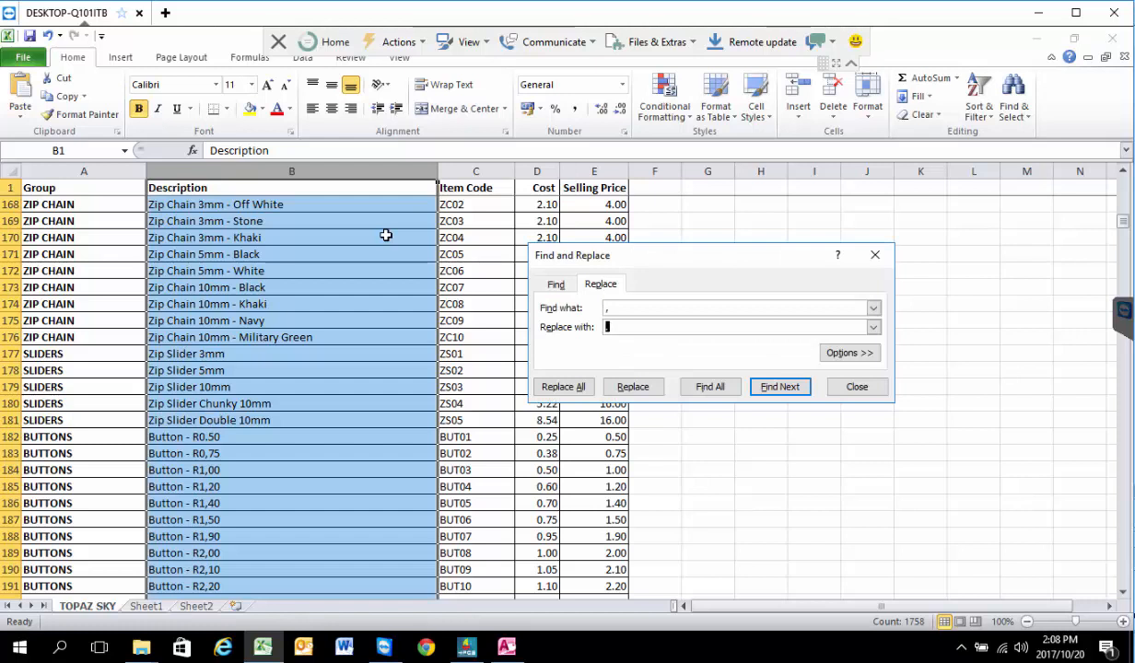
type(".")
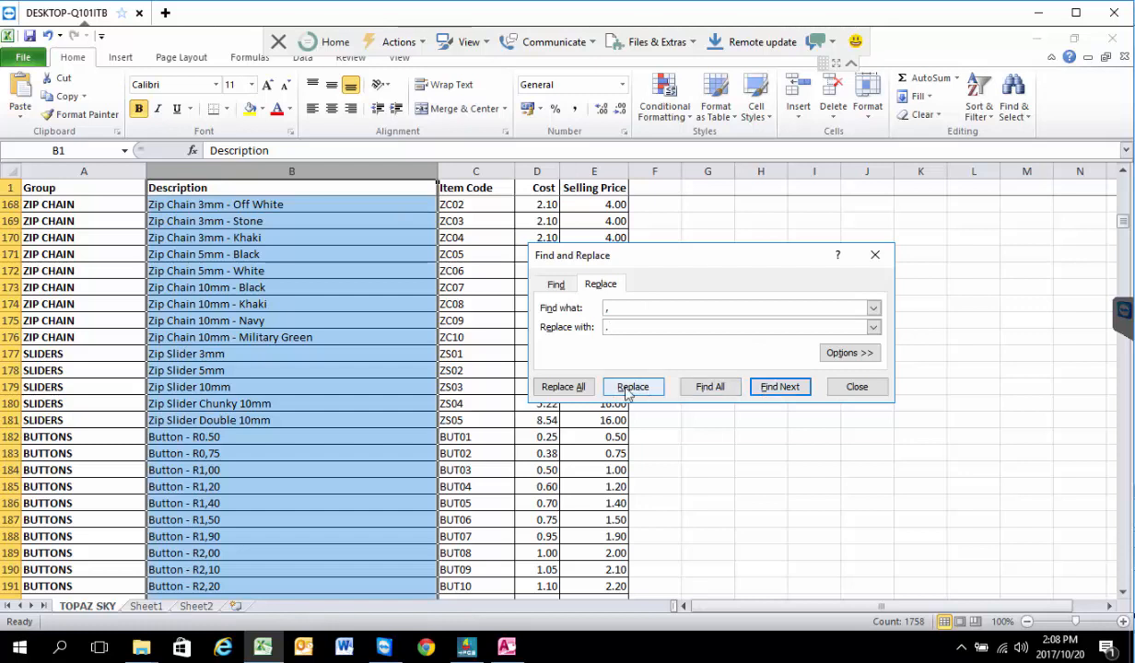
left_click(581, 387)
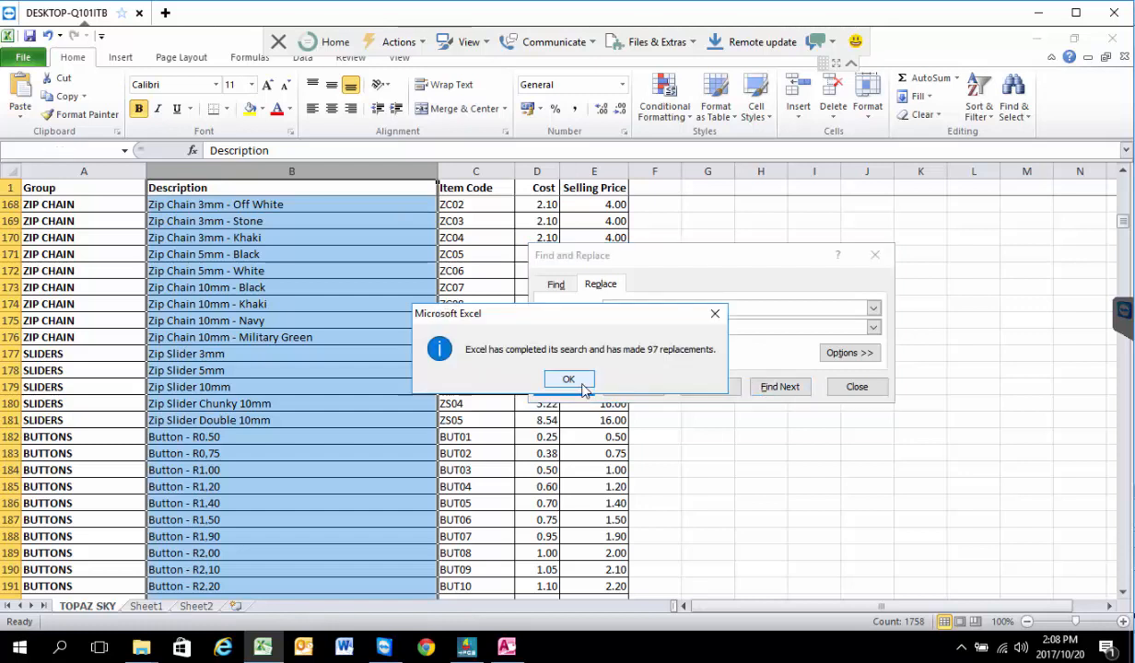
left_click(583, 387)
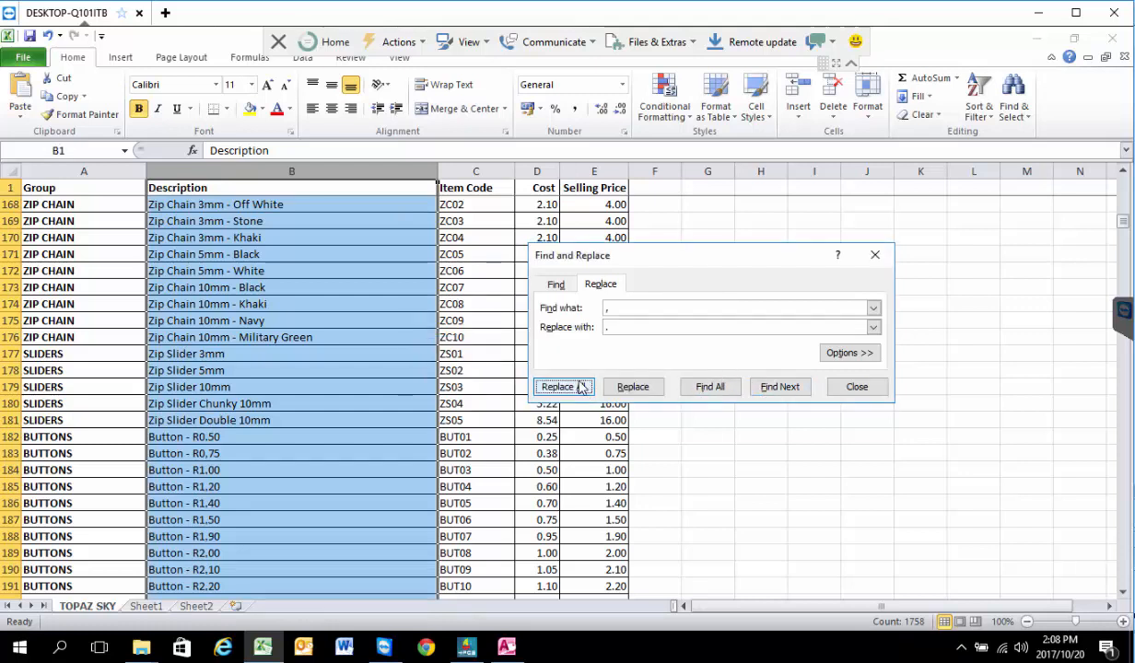
left_click(855, 387)
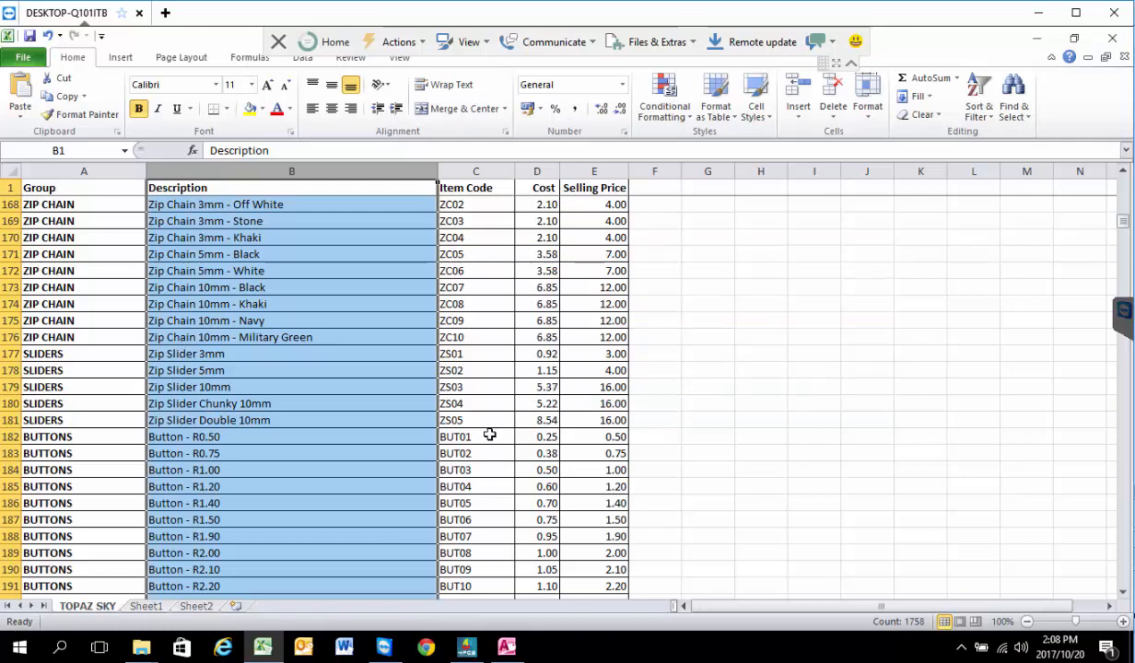
Check the corrected button descriptions and save Topaz Sky - Product List.csv, keeping the CSV (MS-DOS) format.
left_click(323, 397)
scroll(327, 399, "down", 5)
scroll(333, 402, "up", 1)
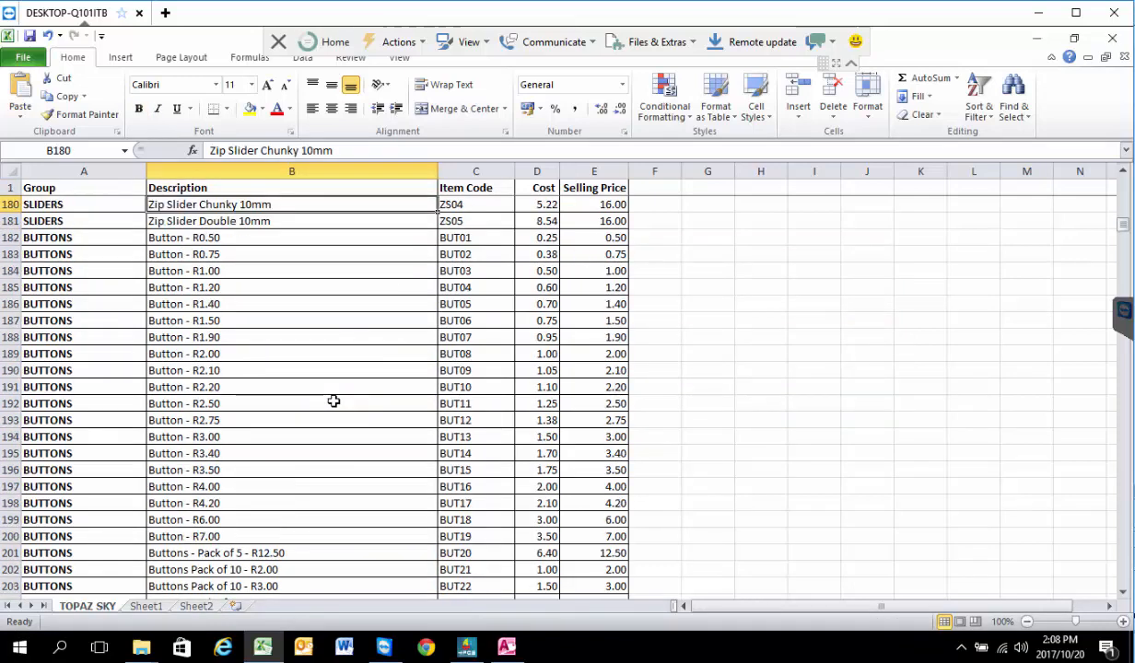
scroll(334, 401, "up", 9)
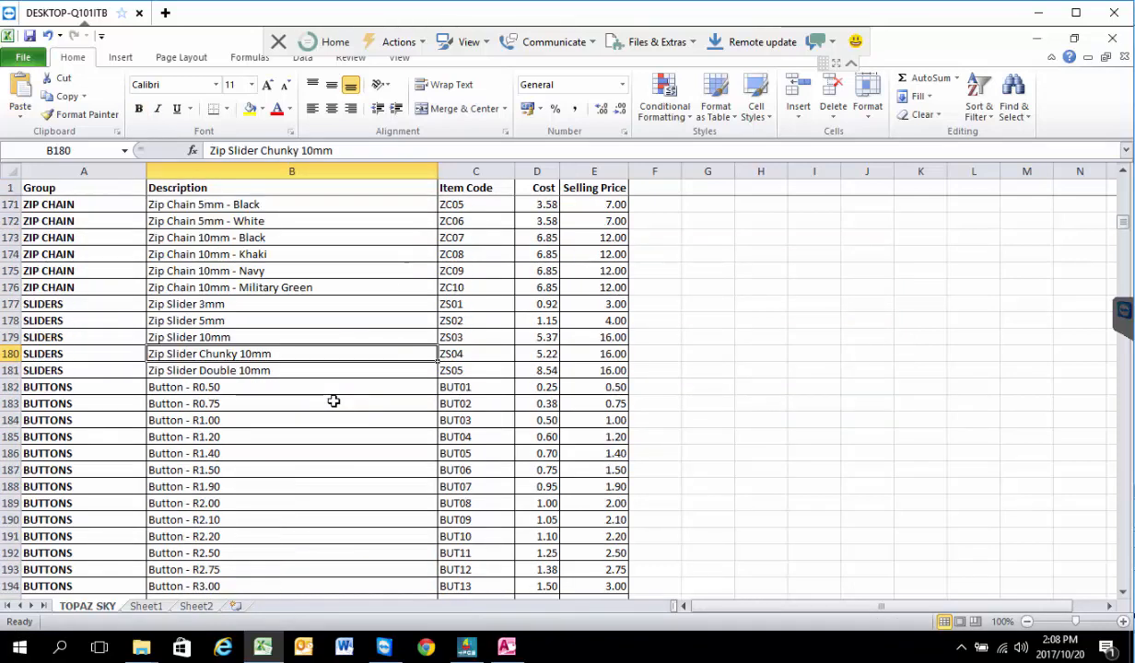
left_click(30, 37)
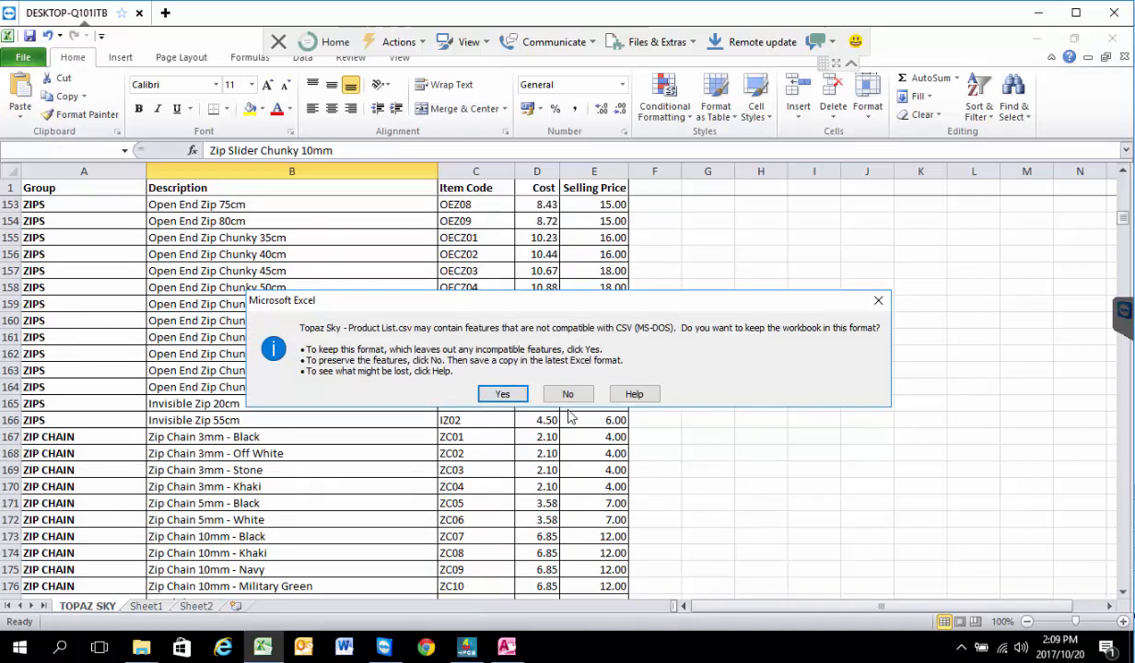
left_click(502, 395)
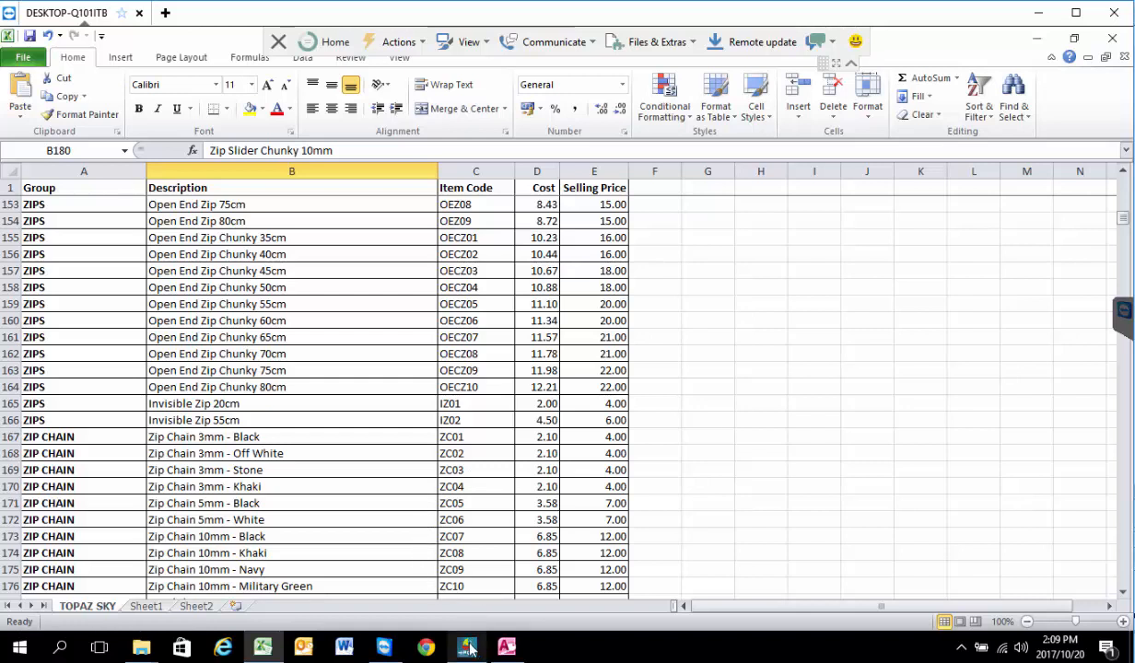
Switch to Microsoft Access and close the database with the ImportStock table open.
mouse_move(471, 650)
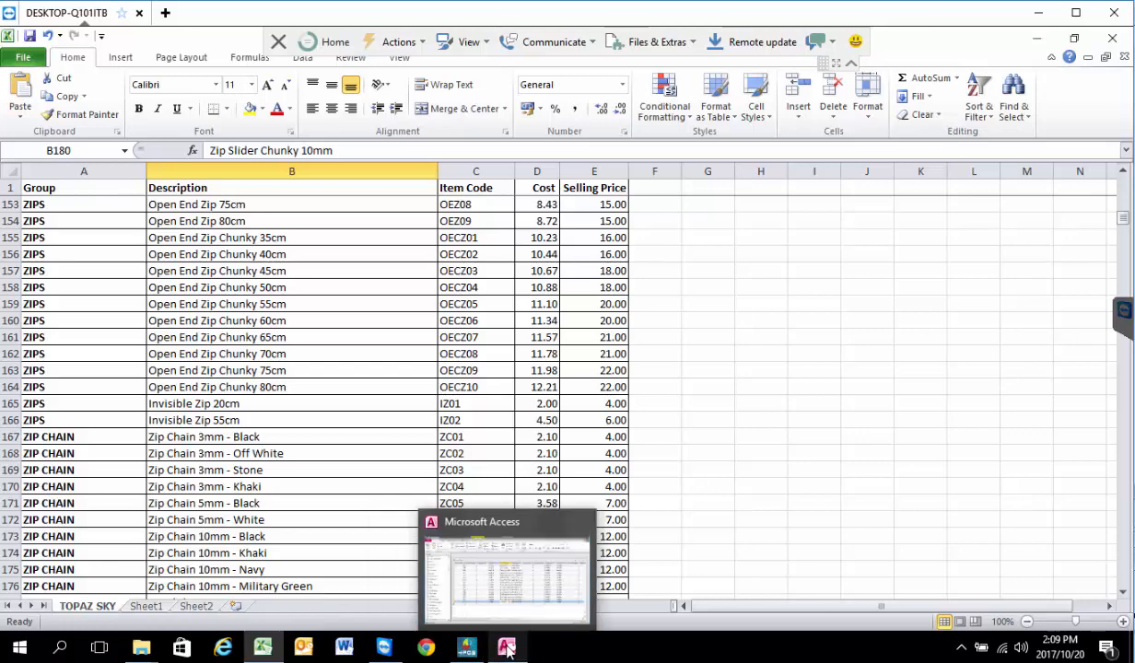
left_click(507, 649)
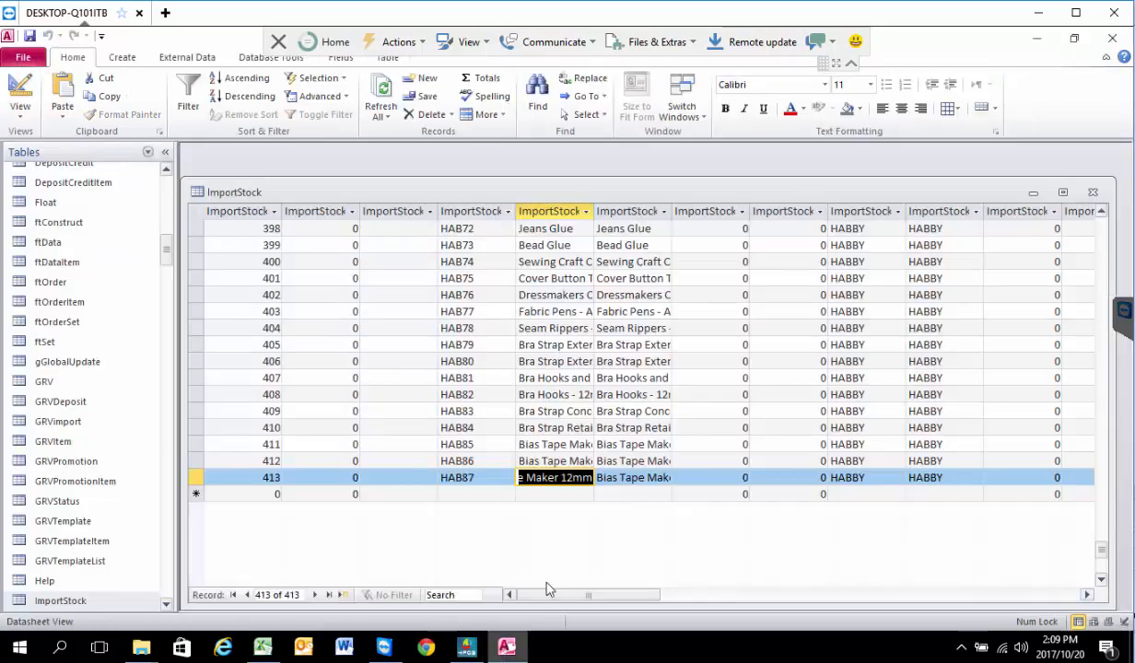
left_click(1110, 41)
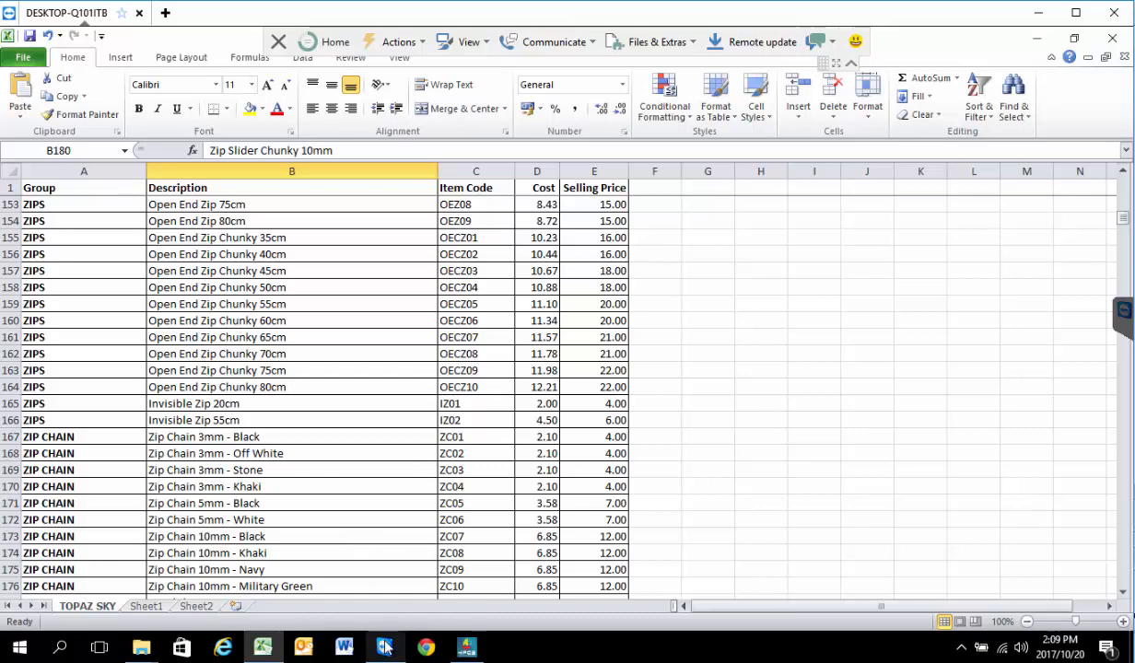
Start 4POSupload from the 4POS folder on drive C, load the Topaz Sky product list and continue to the field import settings.
mouse_move(144, 652)
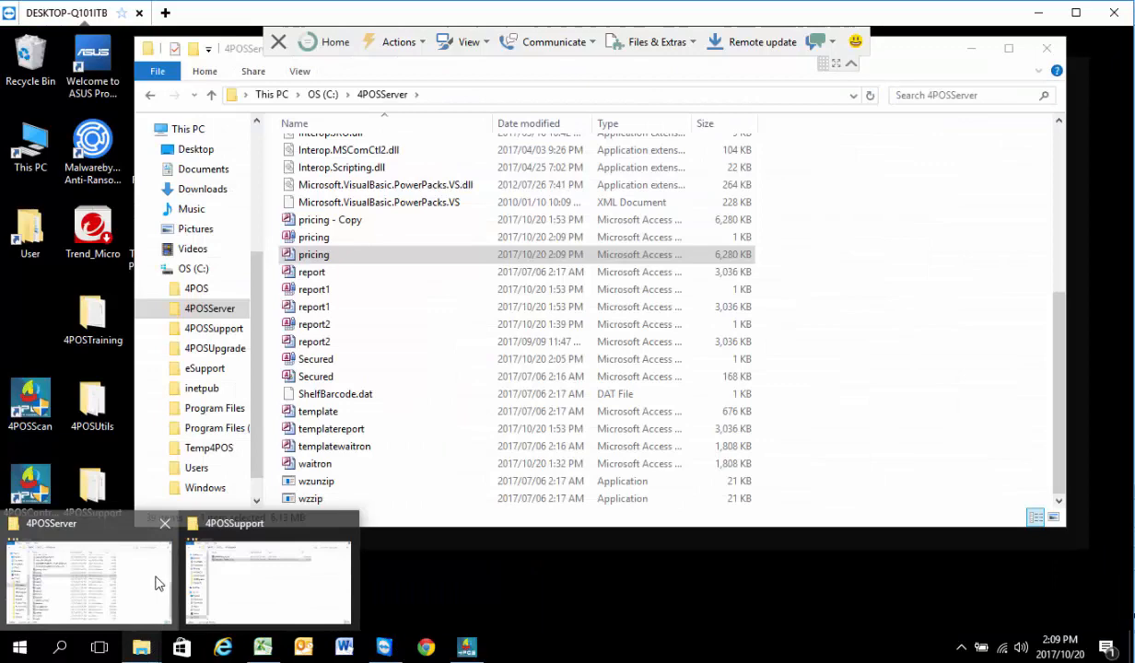
left_click(155, 571)
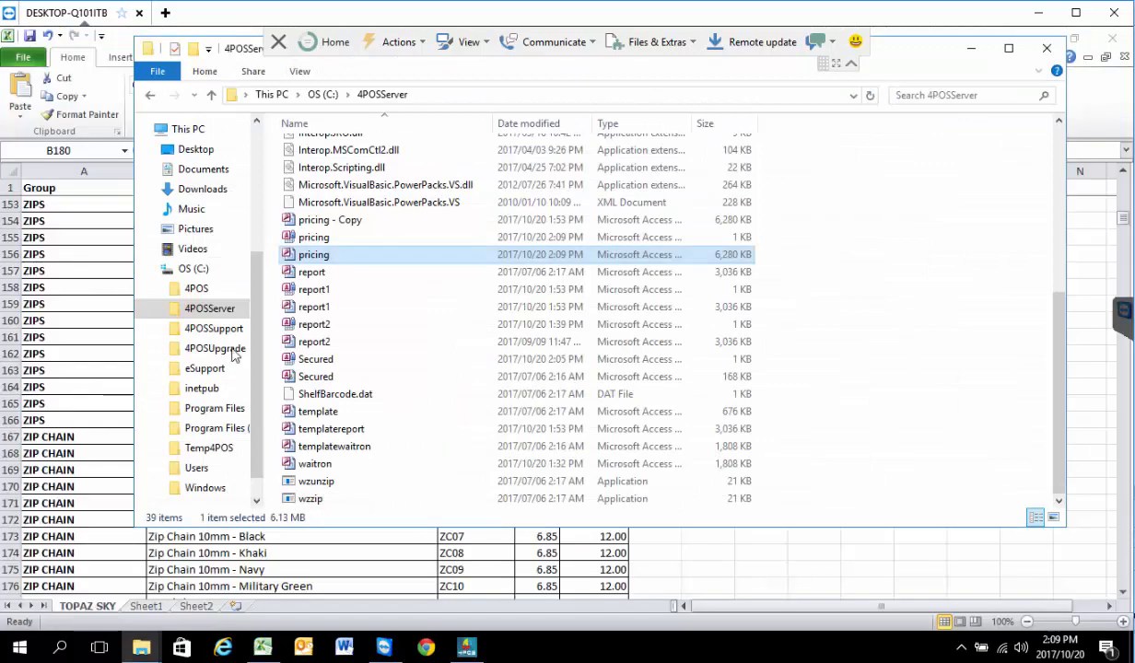
left_click(196, 289)
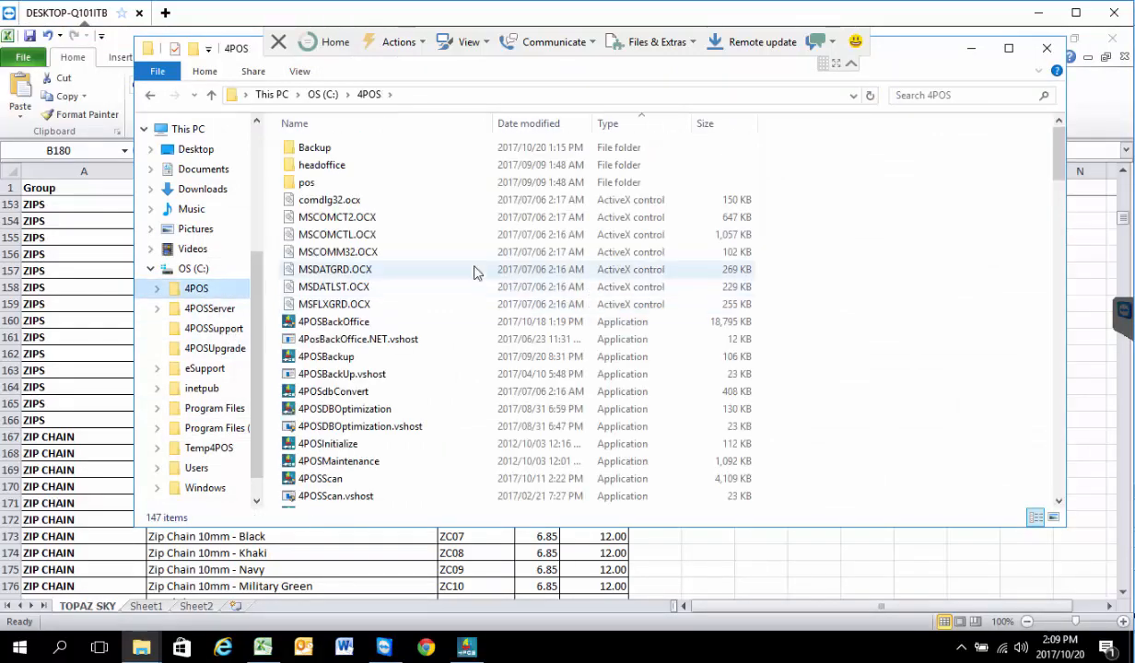
left_click(334, 479)
scroll(339, 460, "down", 2)
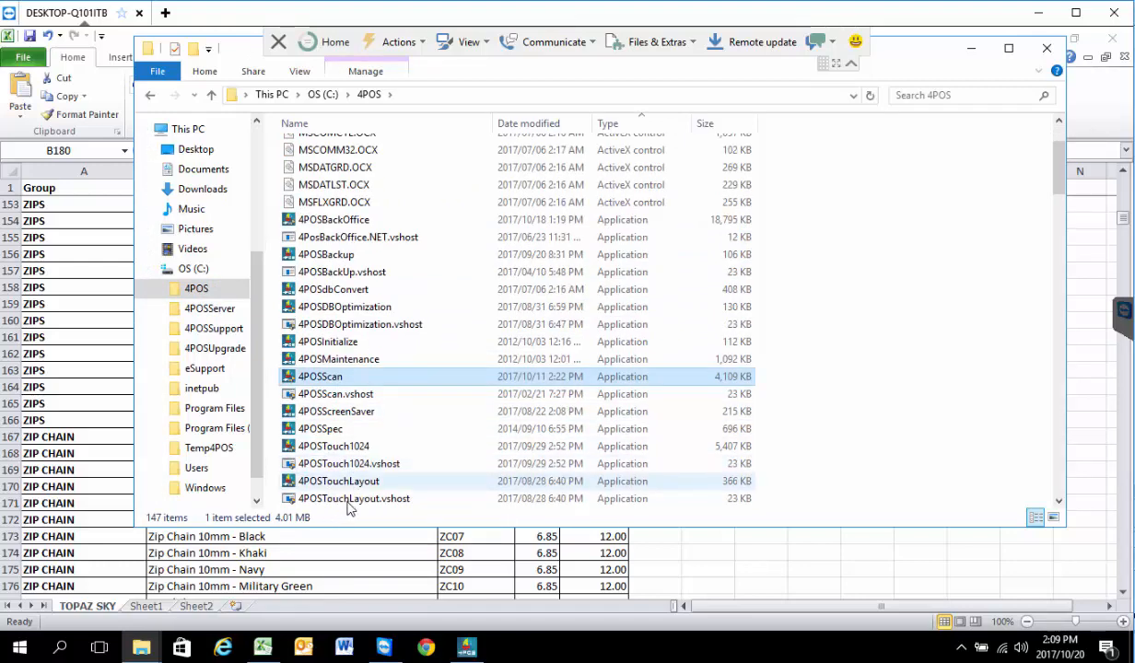
scroll(369, 475, "down", 2)
left_click(338, 447)
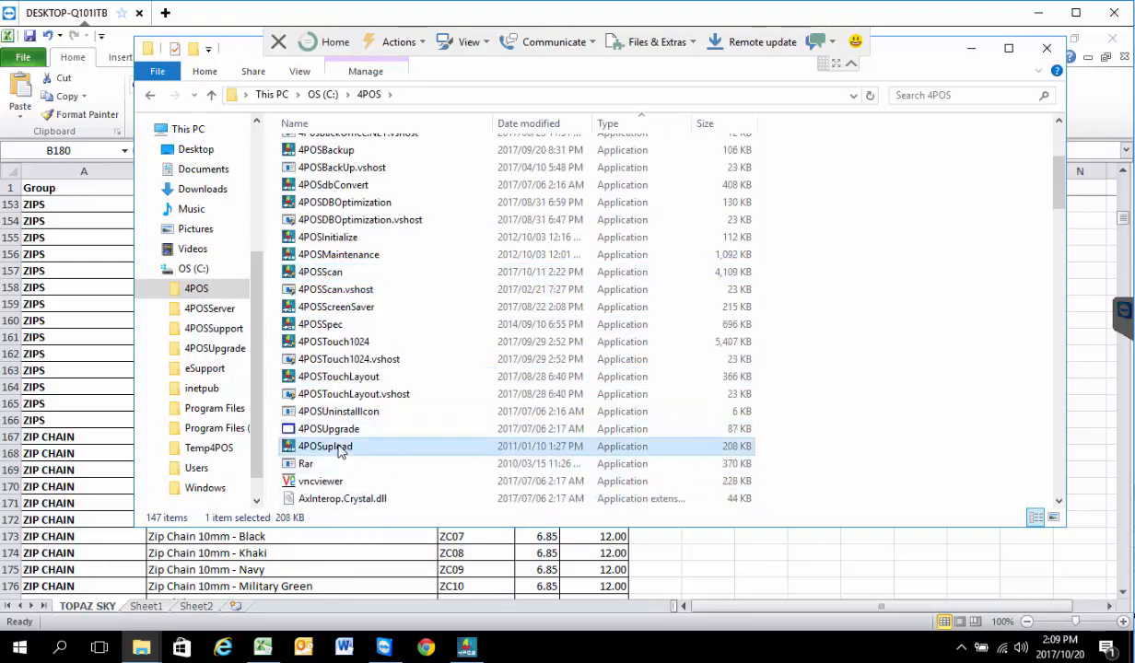
double_click(338, 449)
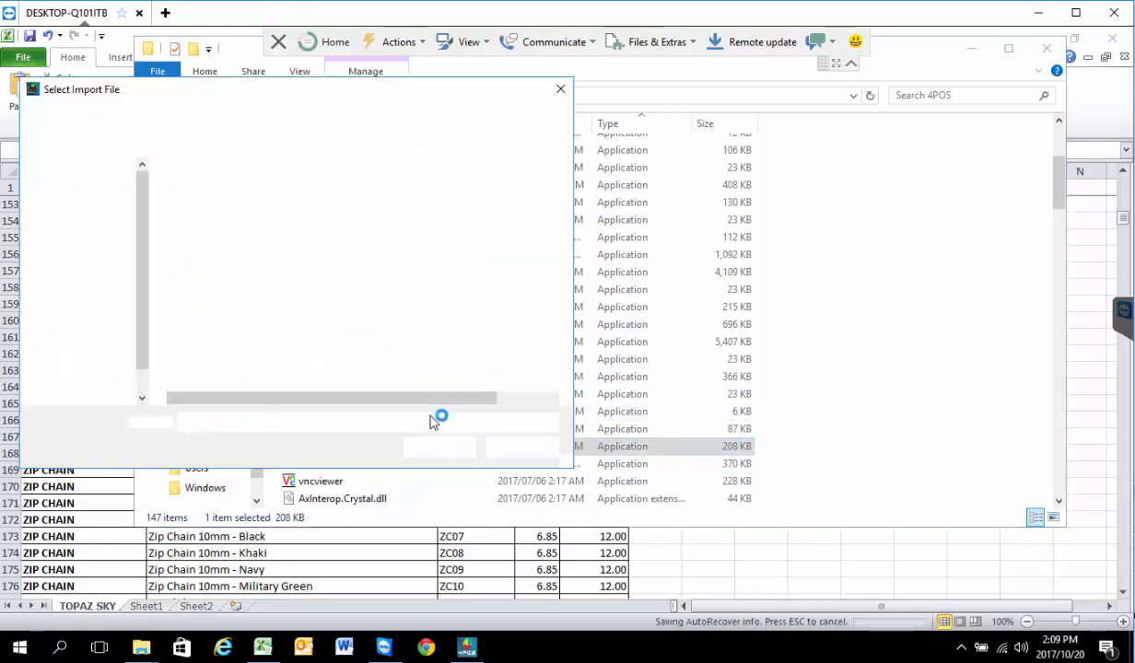
double_click(214, 209)
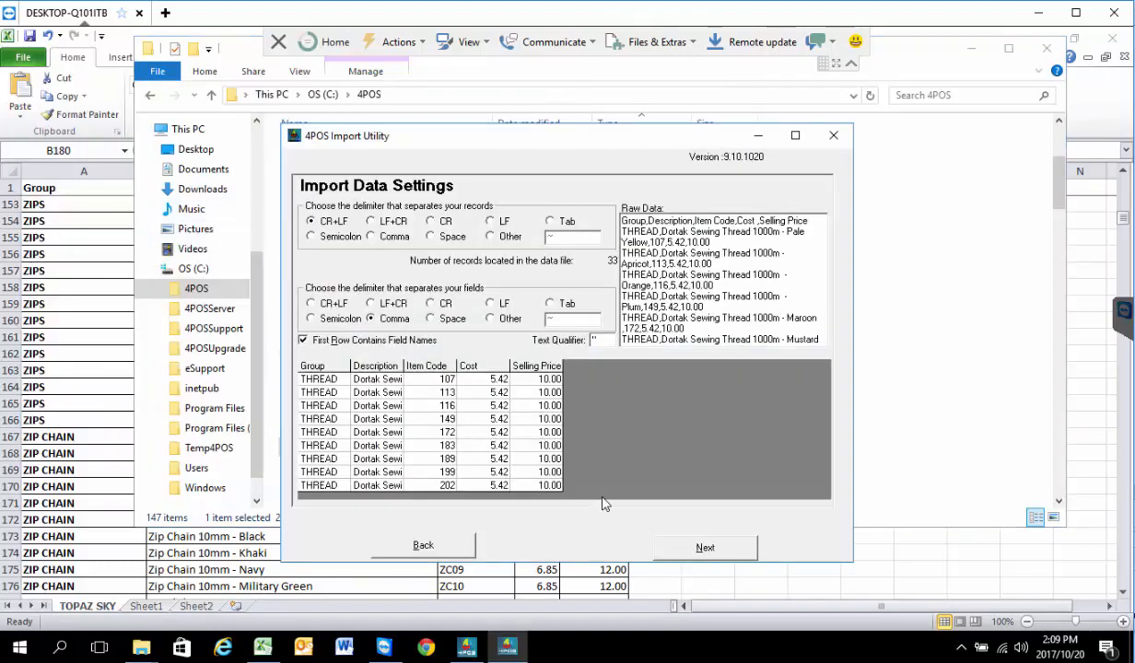
left_click(735, 548)
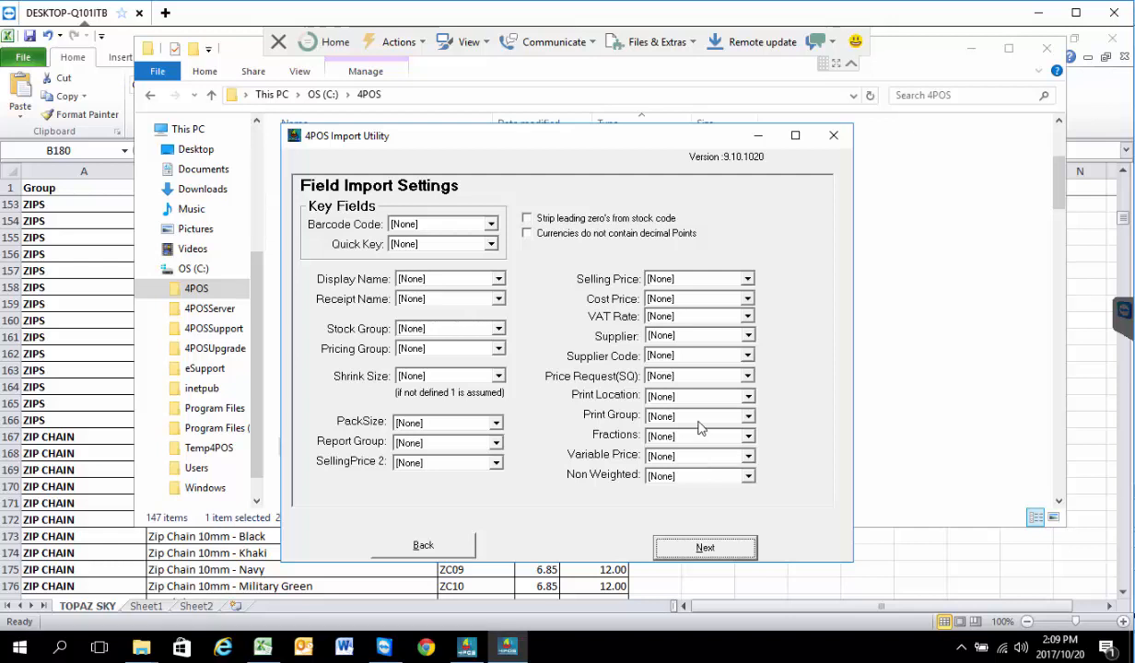
Map Barcode Code to Item Code, and both Display Name and Receipt Name to Description.
left_click(492, 227)
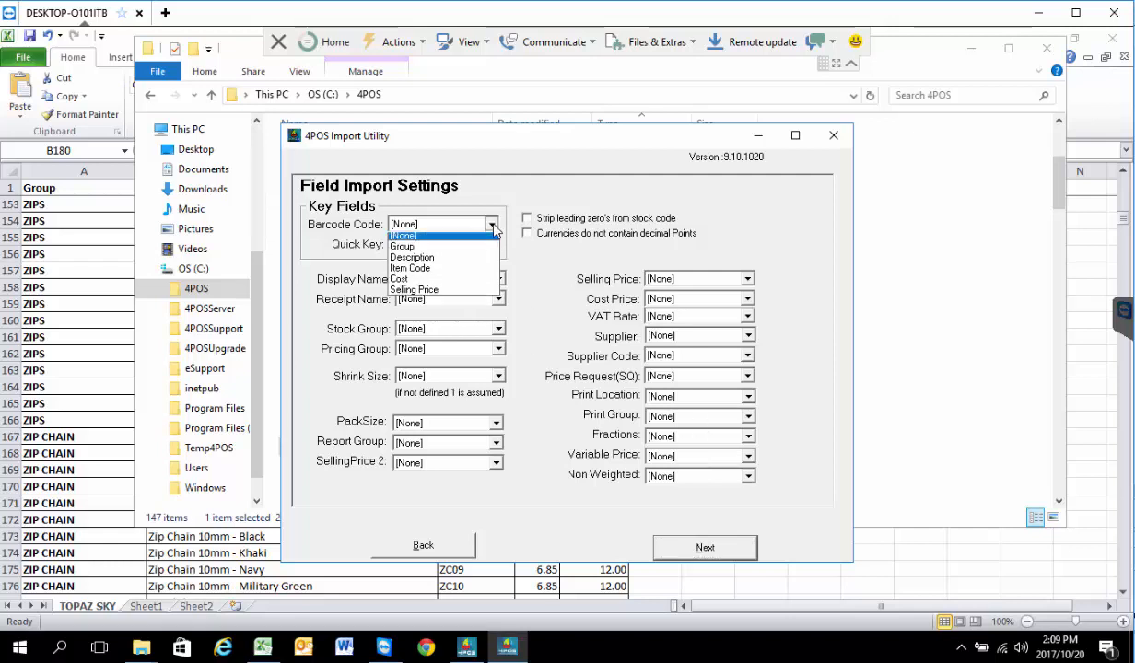
left_click(440, 272)
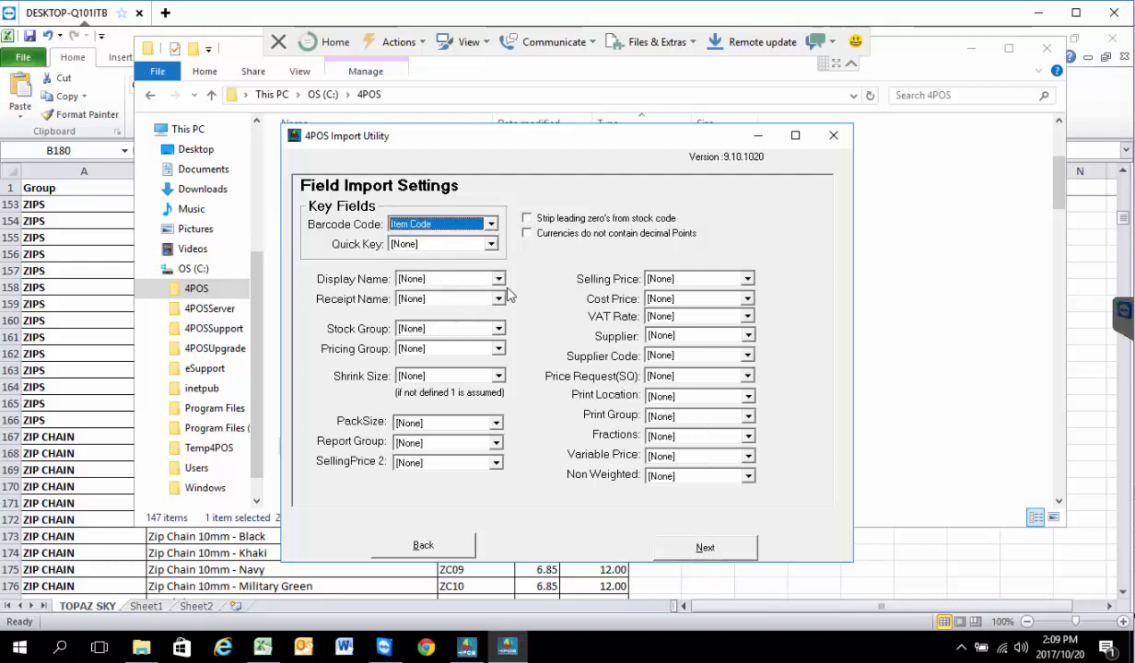
key("Tab")
key("Tab")
key("Down")
key("Down")
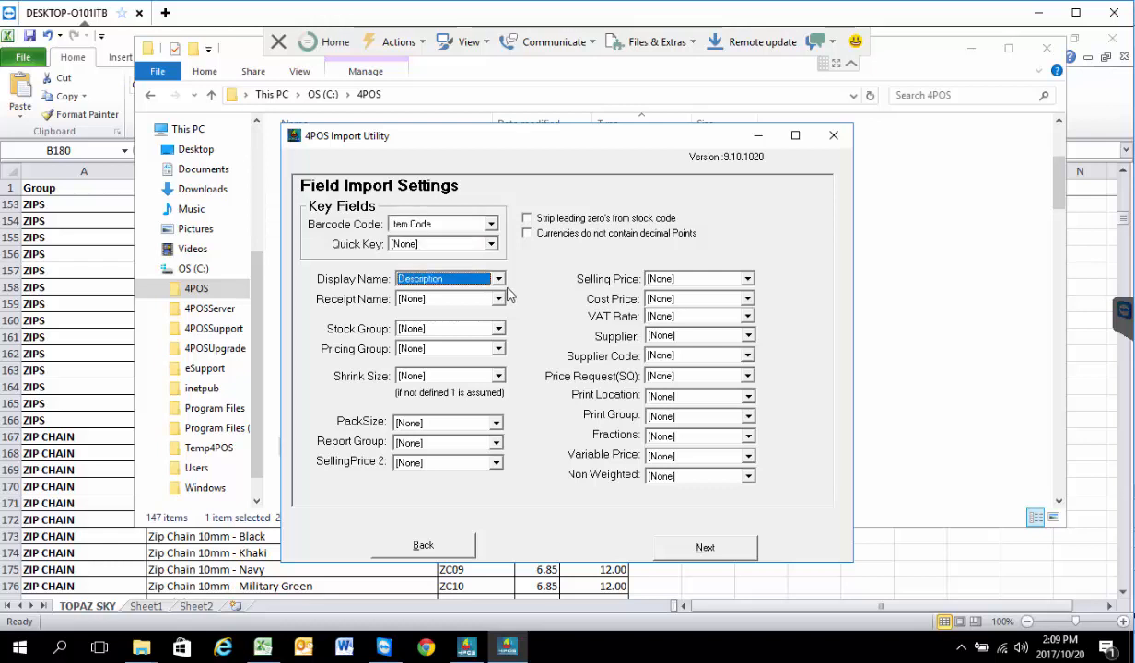
key("Tab")
key("Down")
key("Down")
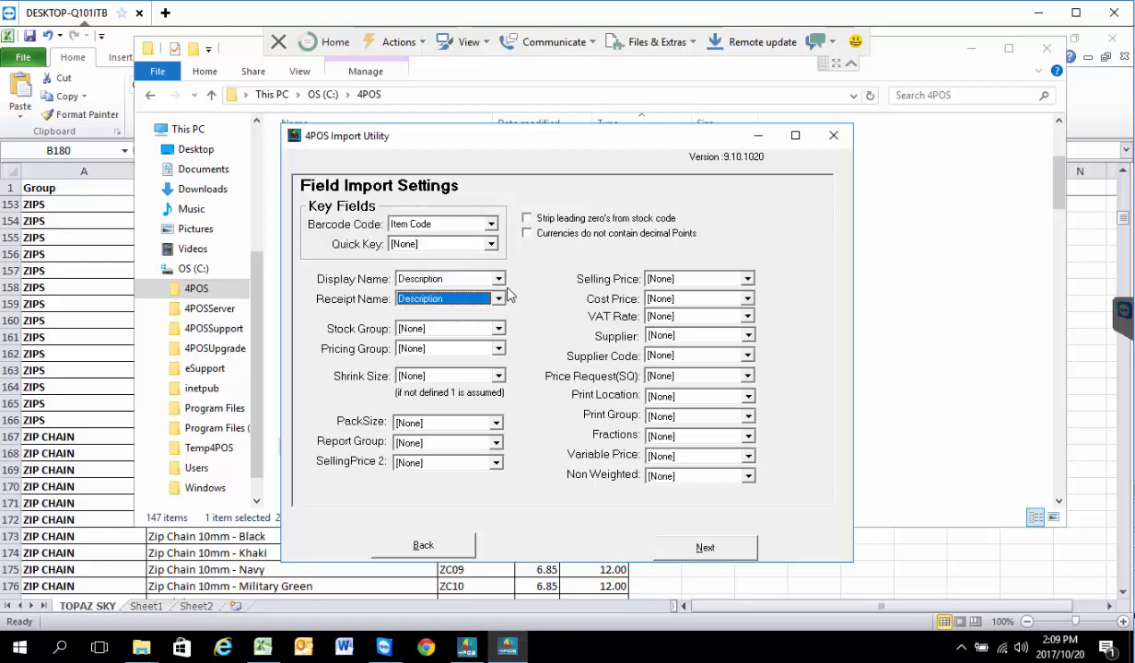
Map Stock Group to Group, Selling Price to Selling Price, and Cost Price to Cost.
key("Tab")
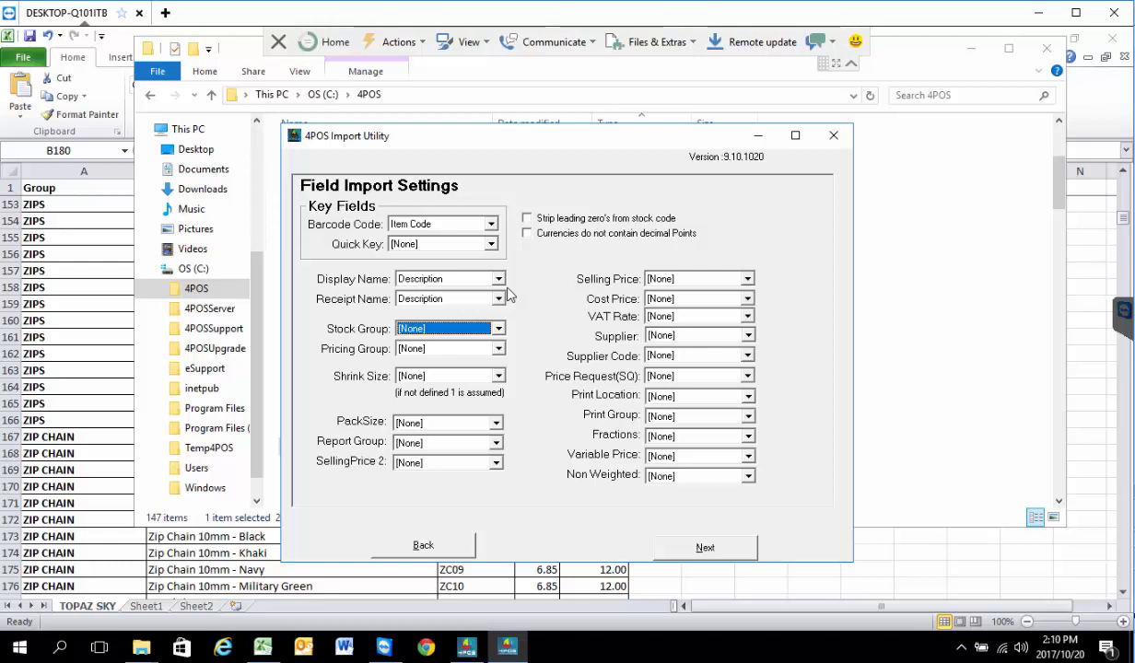
key("Down")
key("Tab")
key("Tab")
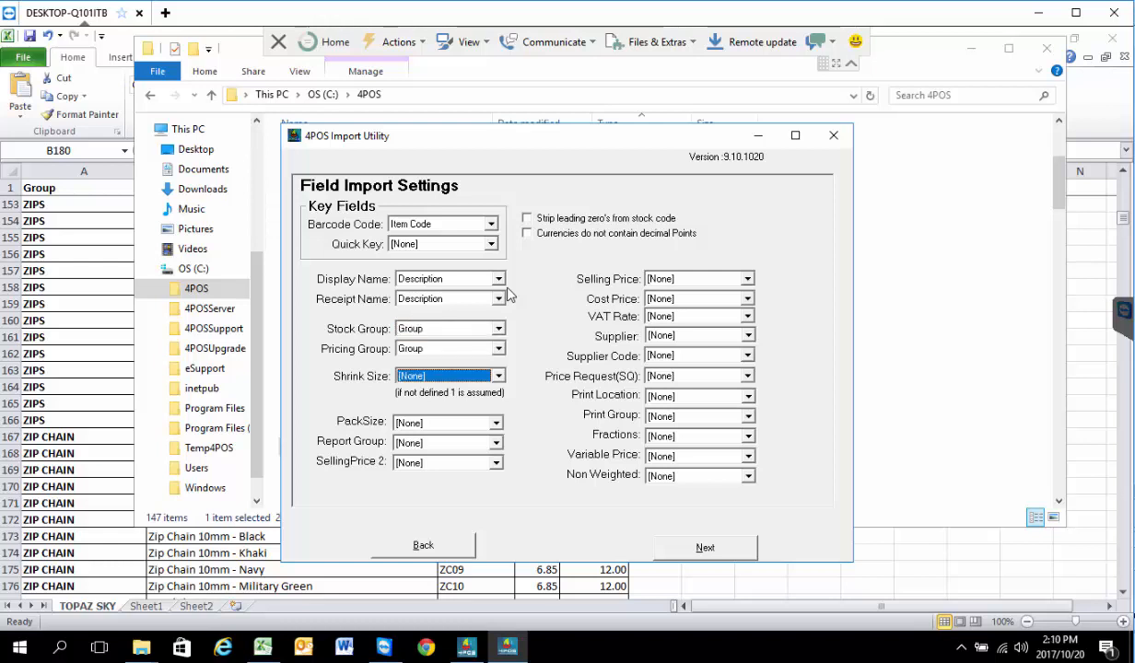
left_click(746, 279)
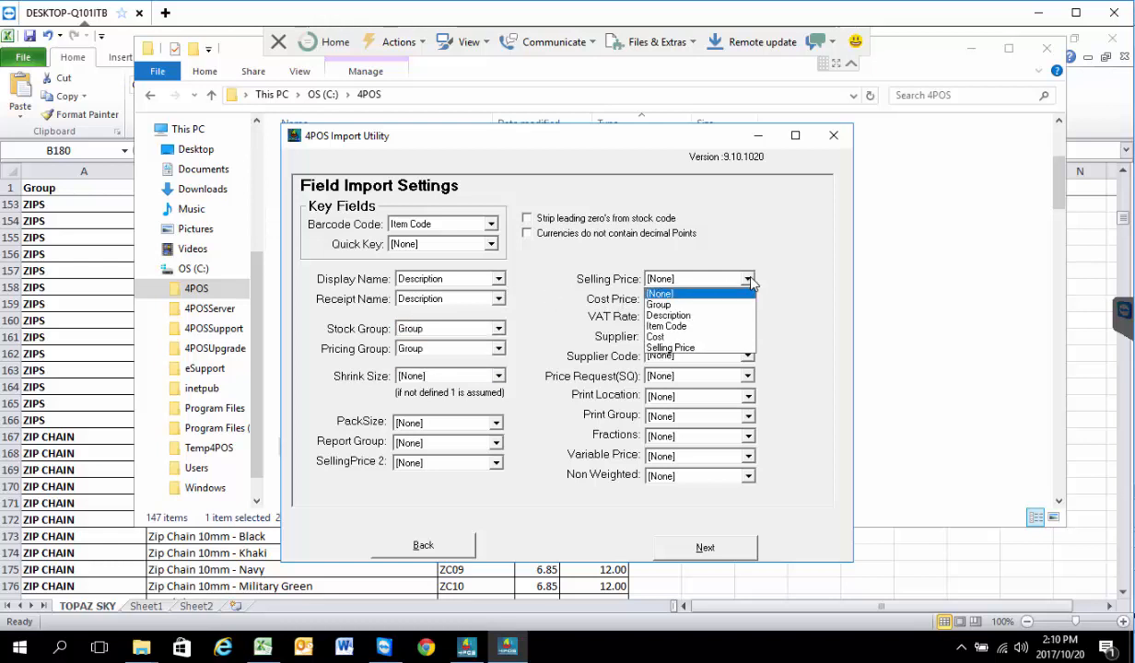
left_click(707, 349)
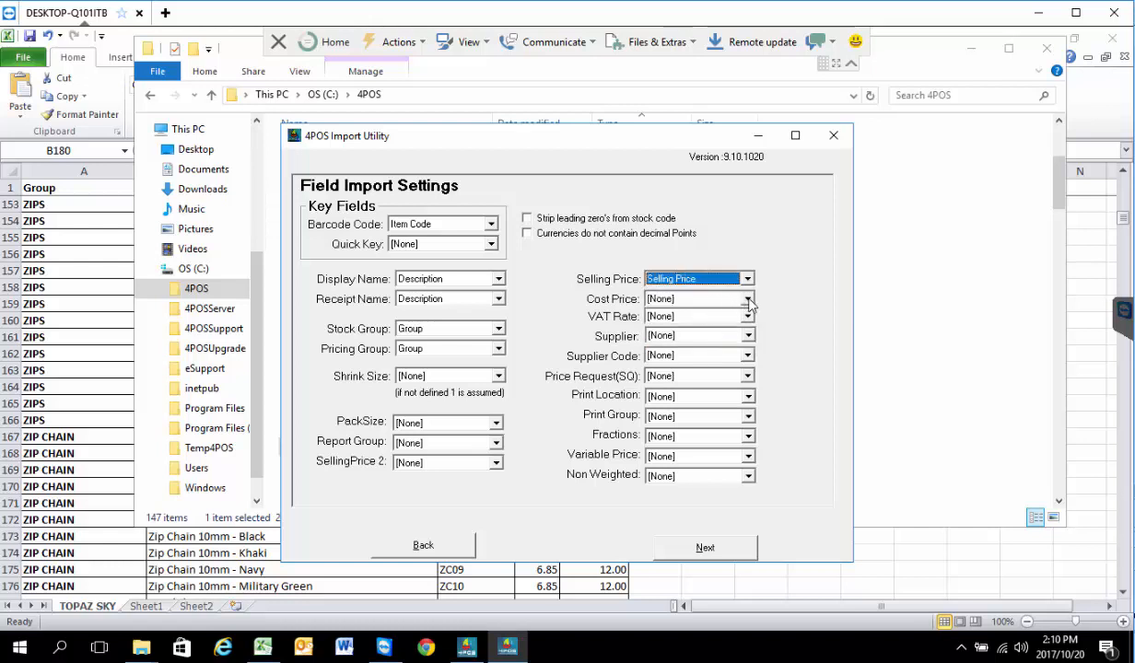
left_click(748, 299)
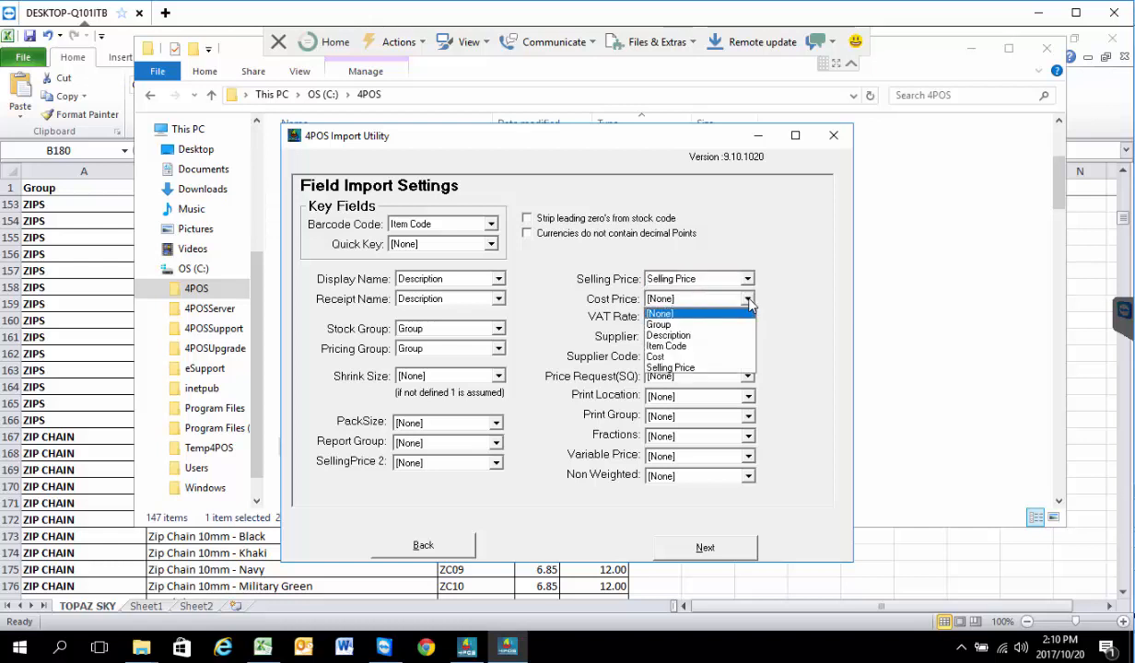
left_click(685, 358)
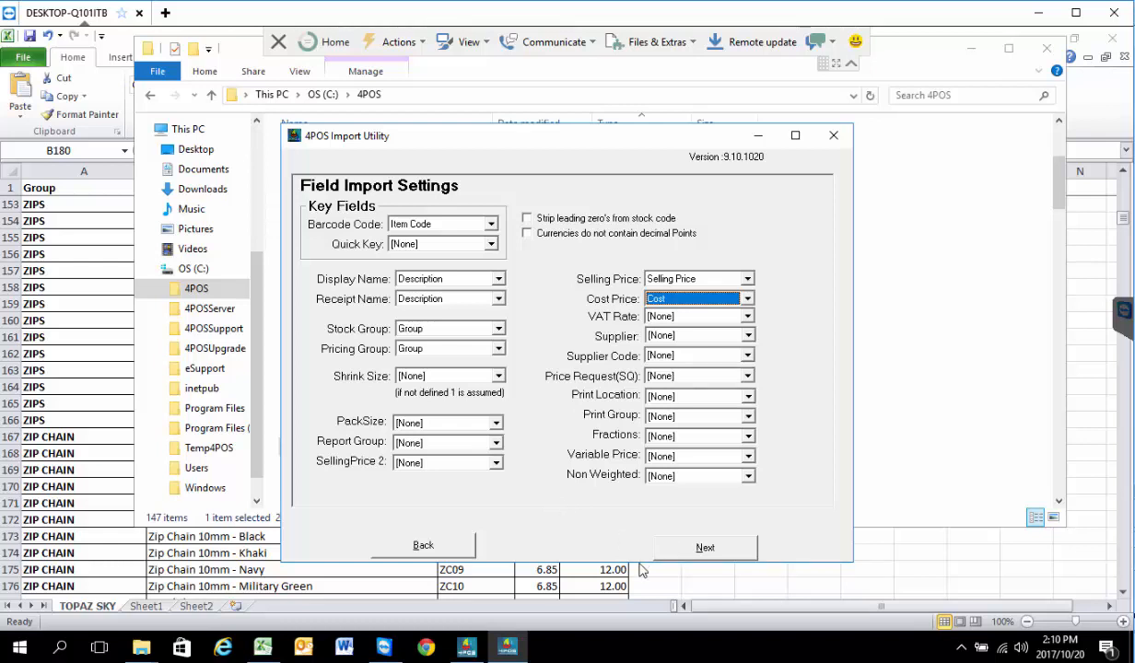
Open Topaz Sky - Product List.csv from the 4POSSupport folder in Notepad, inspect the end of the file for stray lines, and close it.
left_click(143, 654)
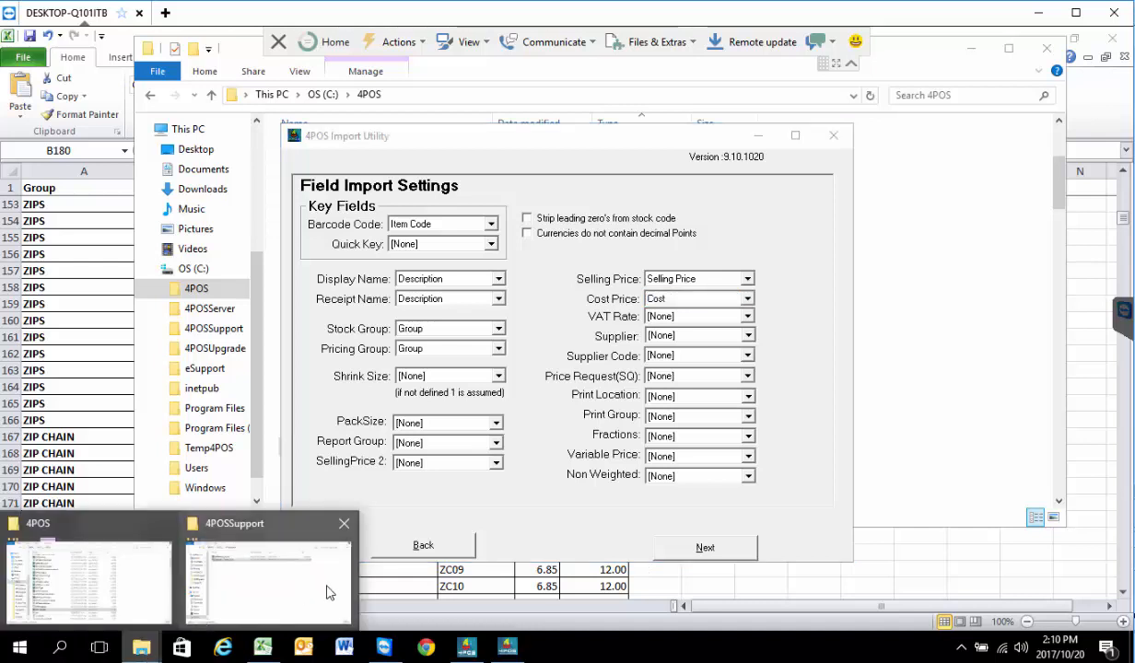
left_click(287, 533)
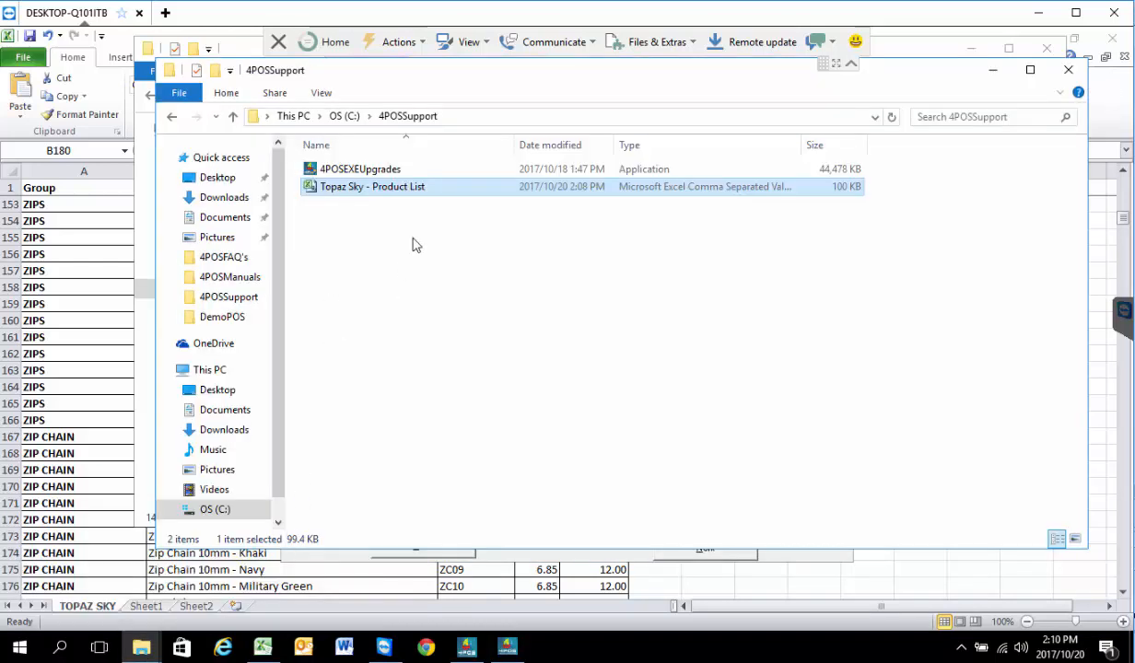
right_click(382, 188)
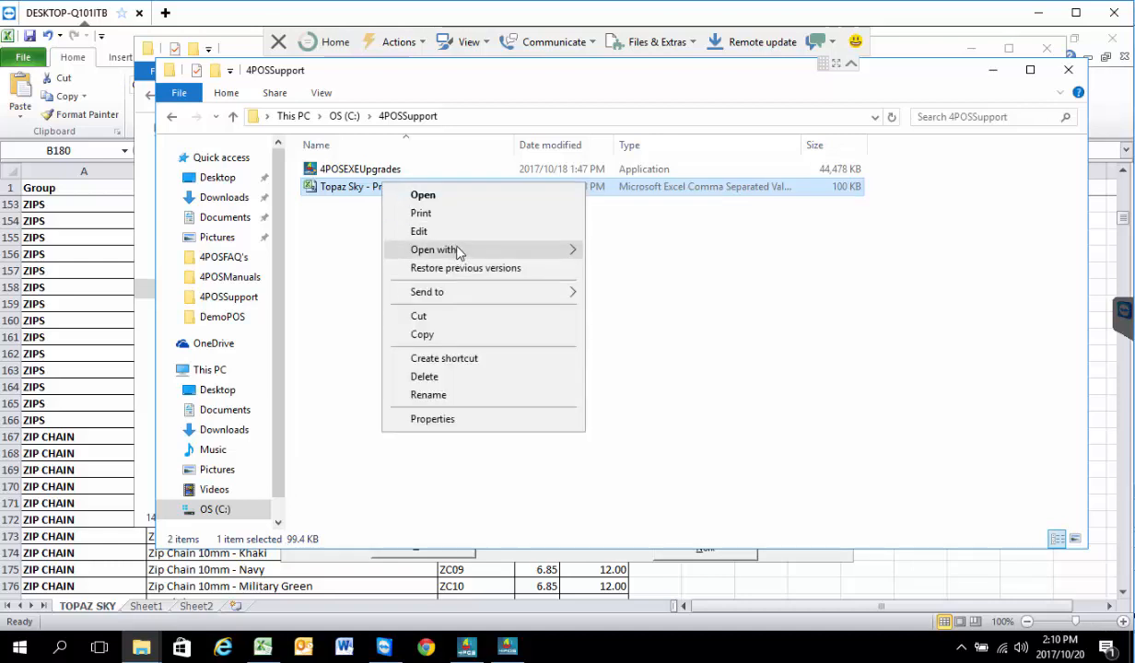
mouse_move(457, 254)
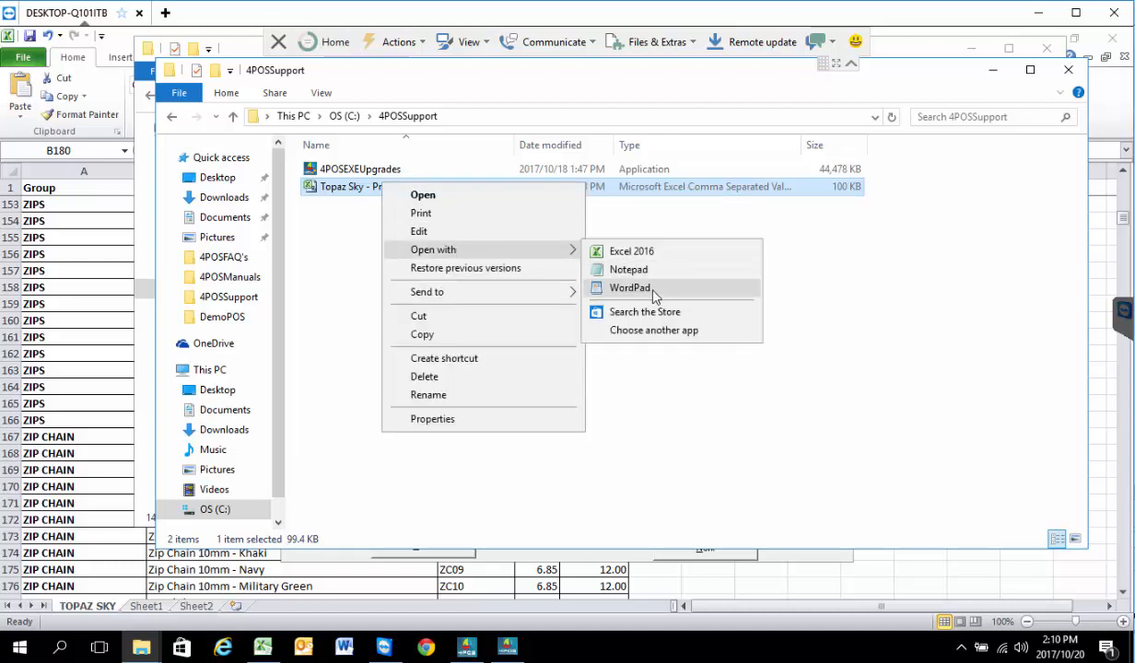
left_click(630, 269)
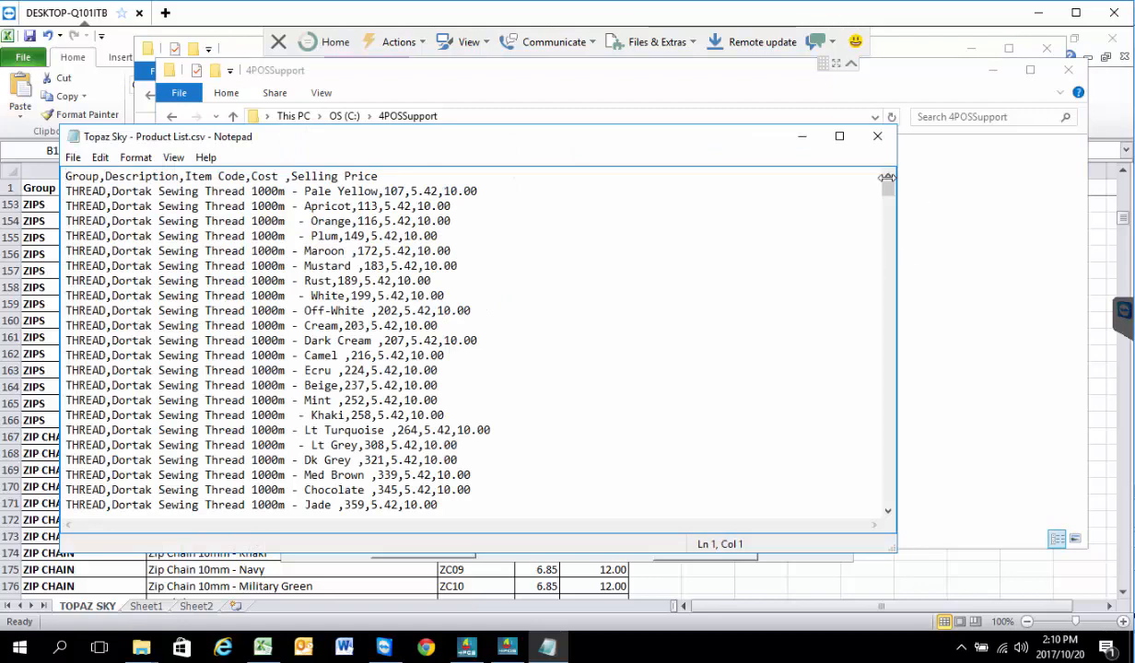
left_click_drag(888, 189, 886, 517)
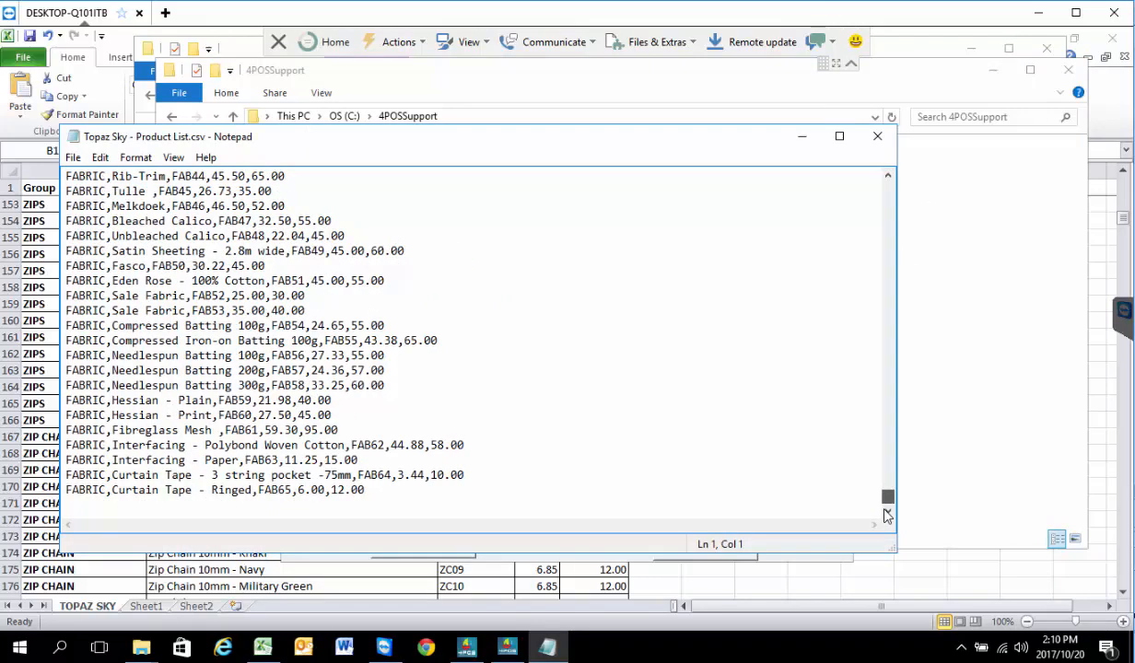
left_click(524, 496)
left_click(878, 137)
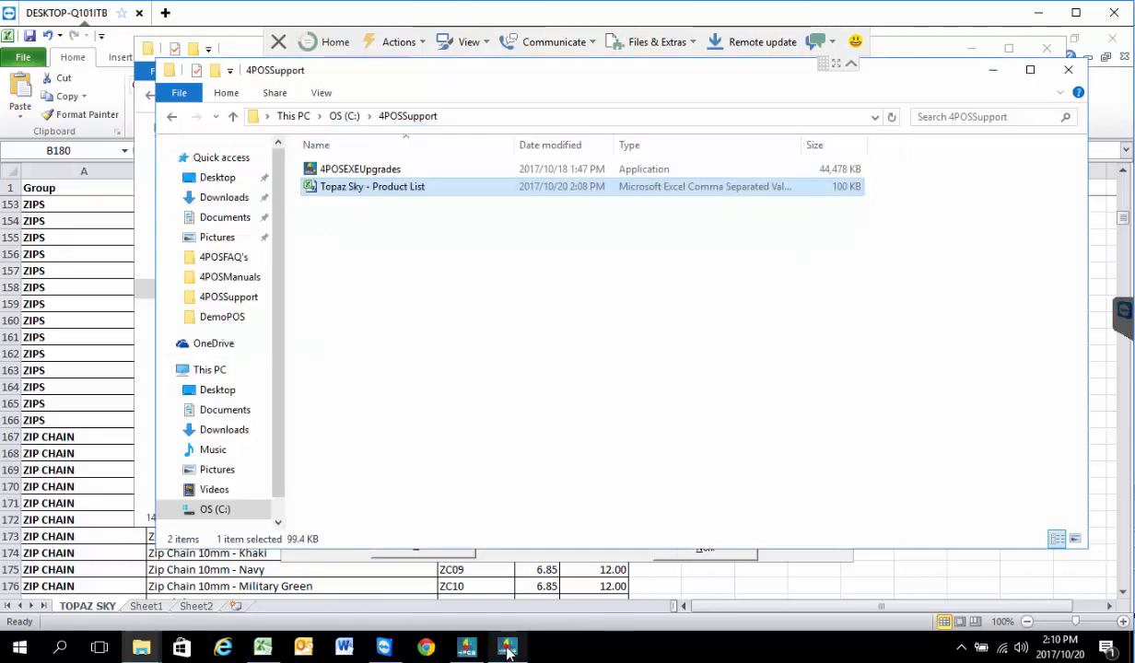
Return to the 4POS Import Utility, auto-fix the duplicate barcodes and run the stock update without deleting previous records.
mouse_move(508, 651)
left_click(497, 567)
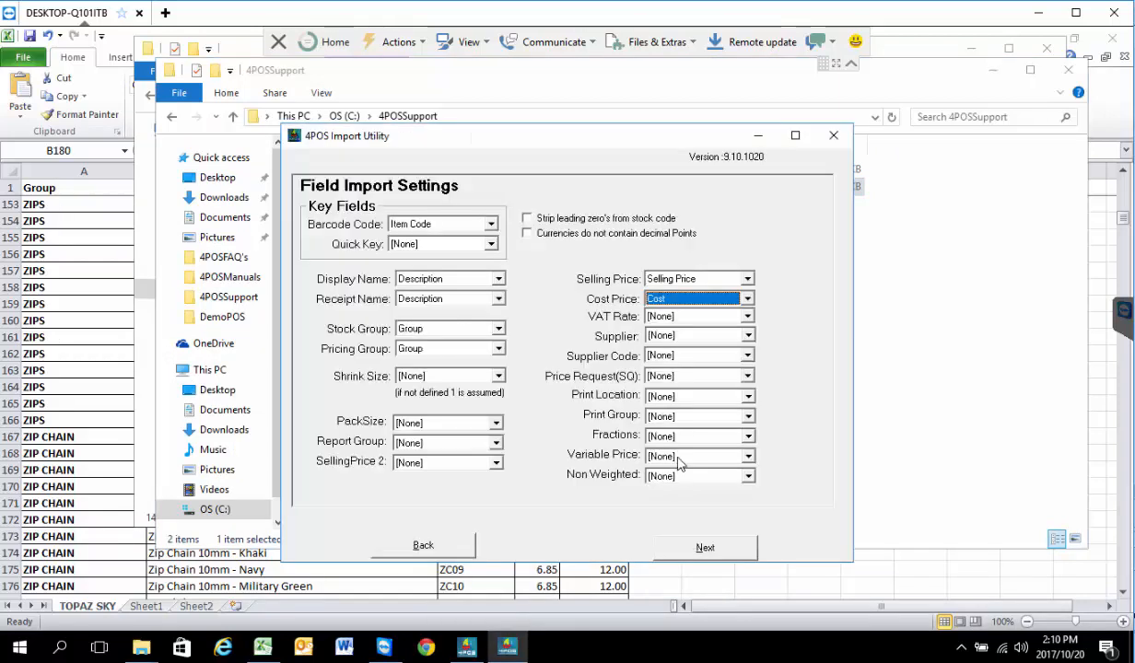
left_click(705, 548)
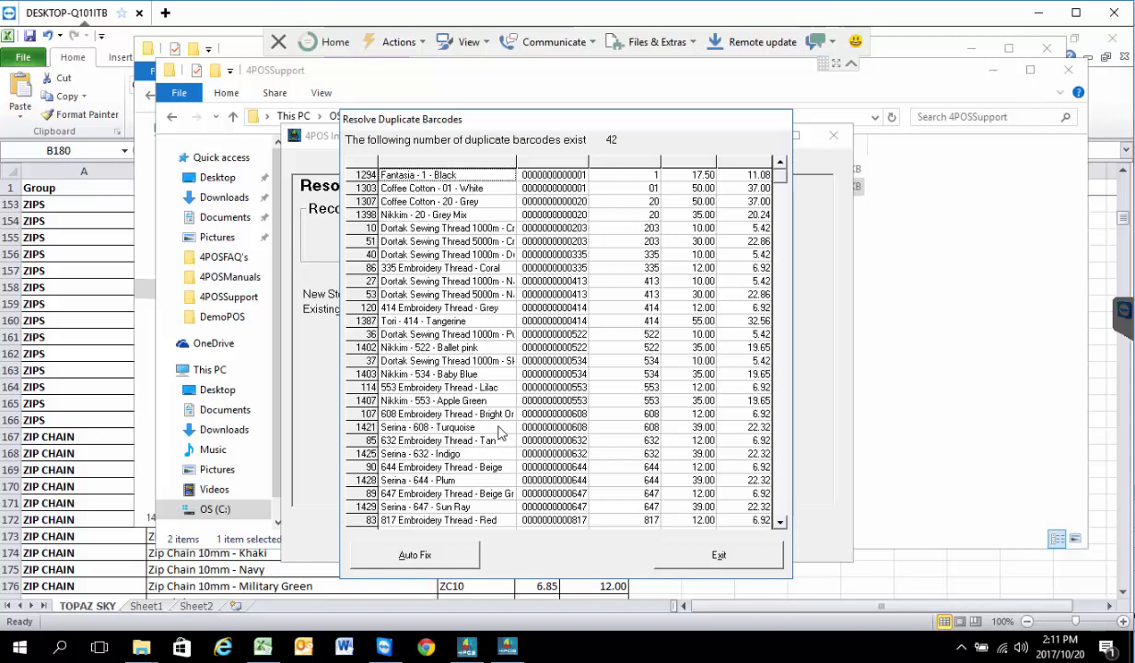
left_click(454, 556)
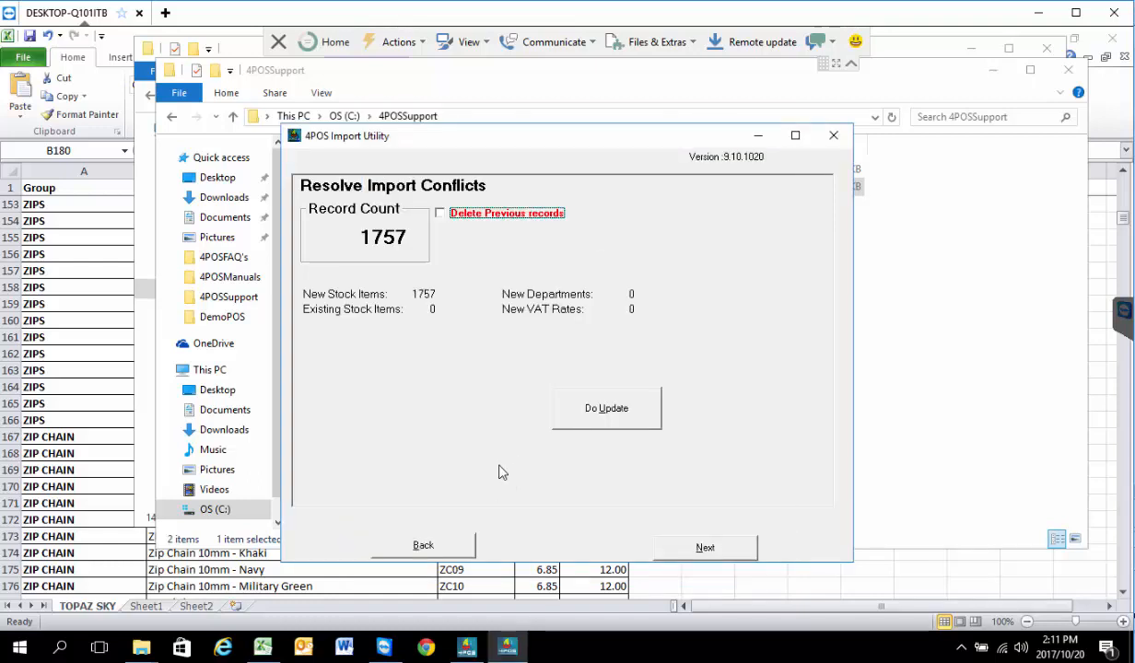
left_click(615, 422)
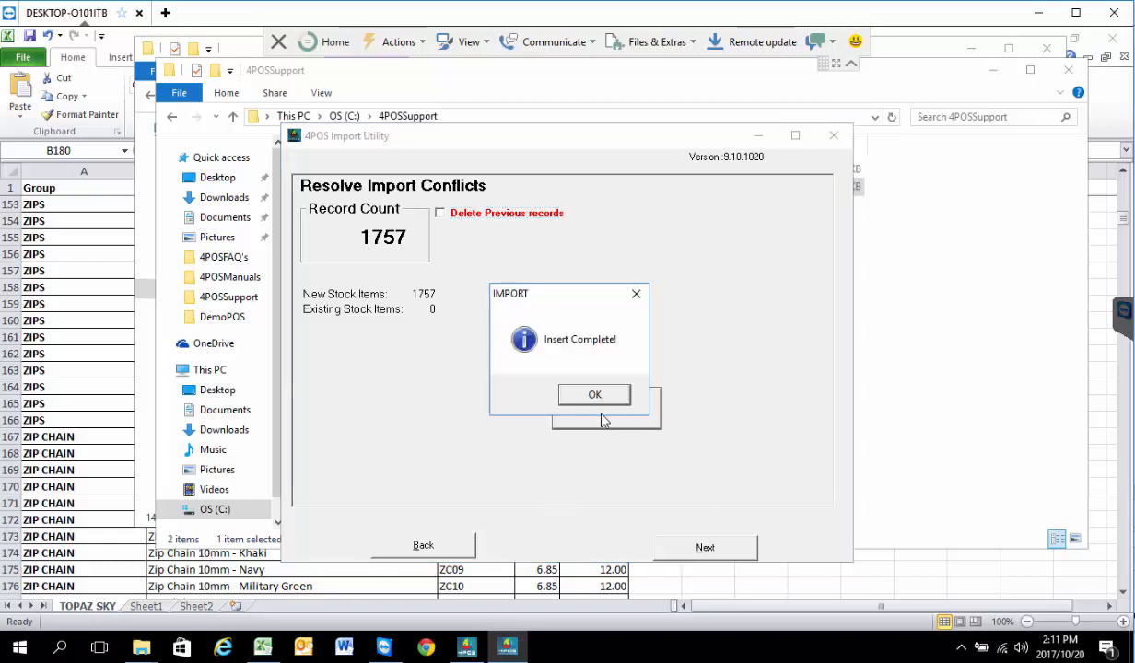
left_click(594, 394)
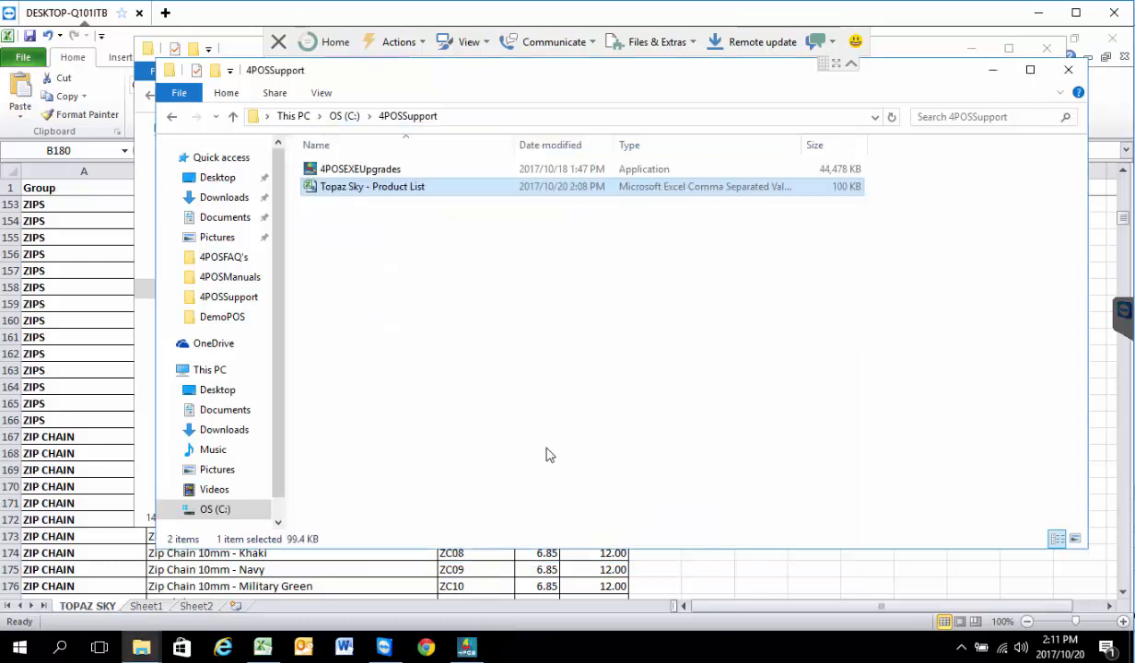
Switch to 4POS Back Office, open the stock item selection list for amendment to check the imported items, and exit it.
left_click(465, 648)
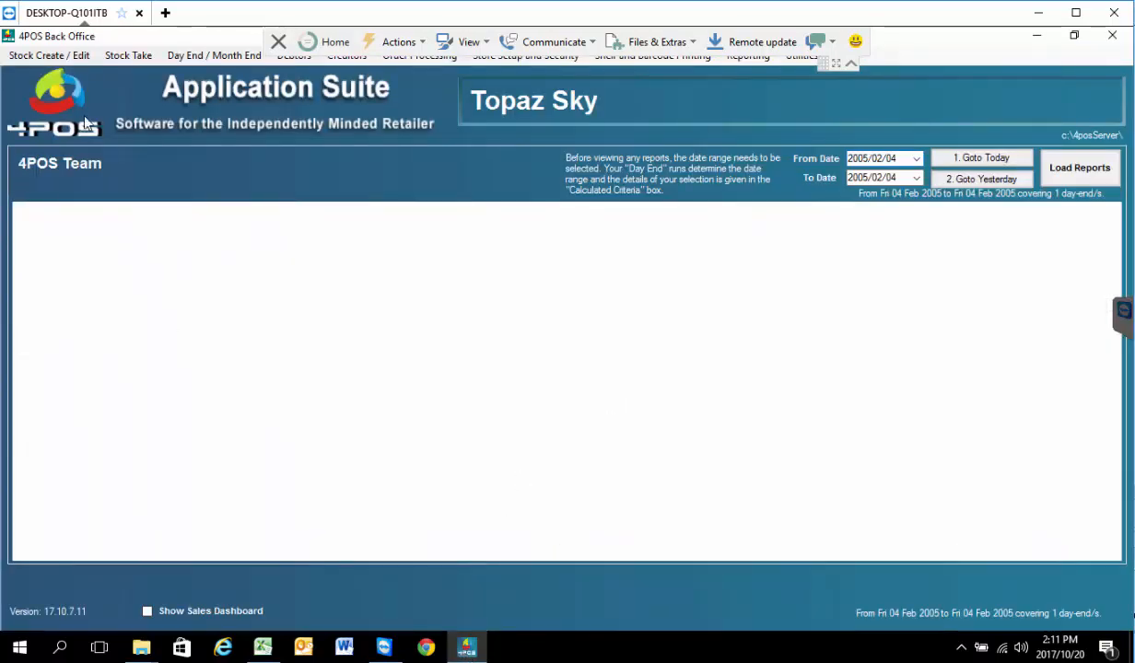
left_click(57, 58)
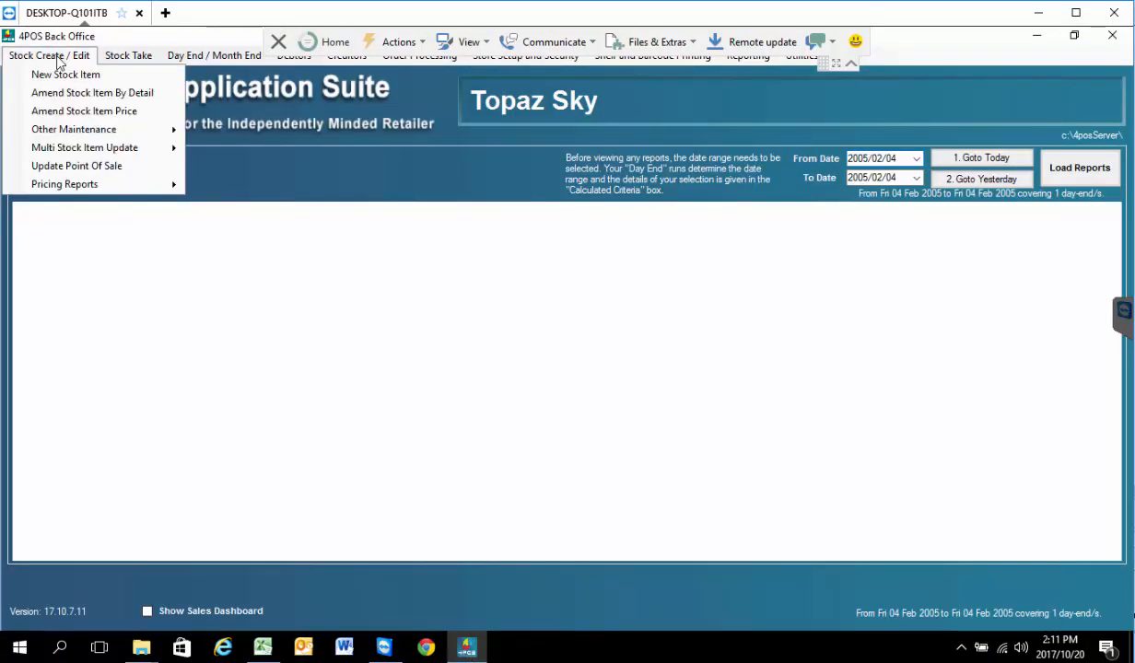
left_click(77, 105)
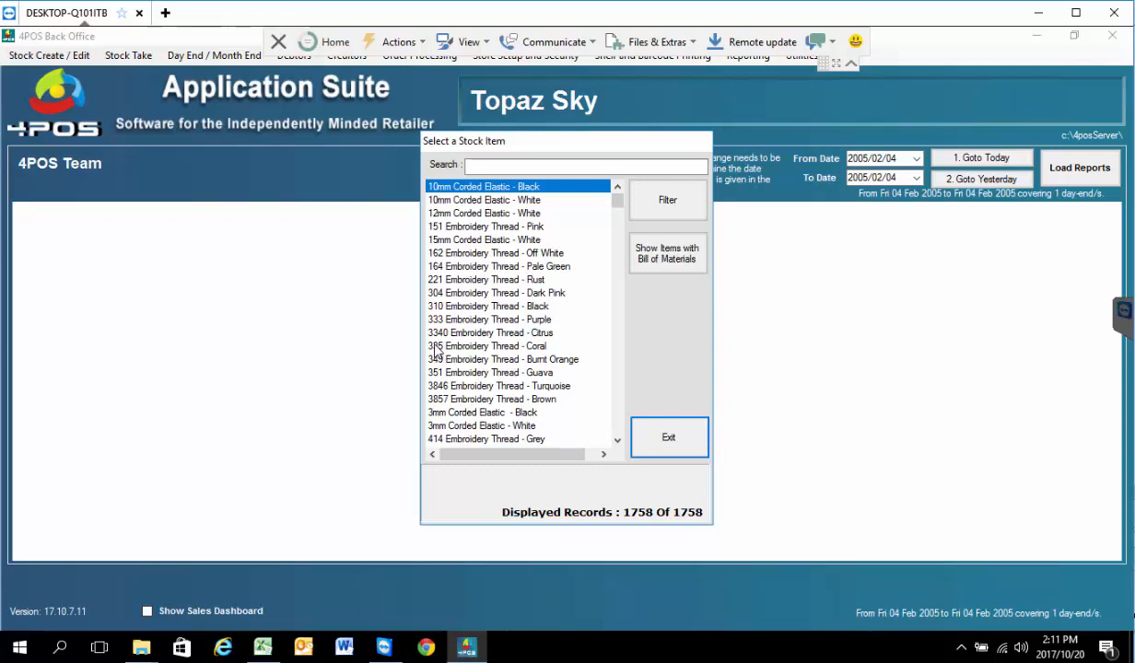
left_click(685, 440)
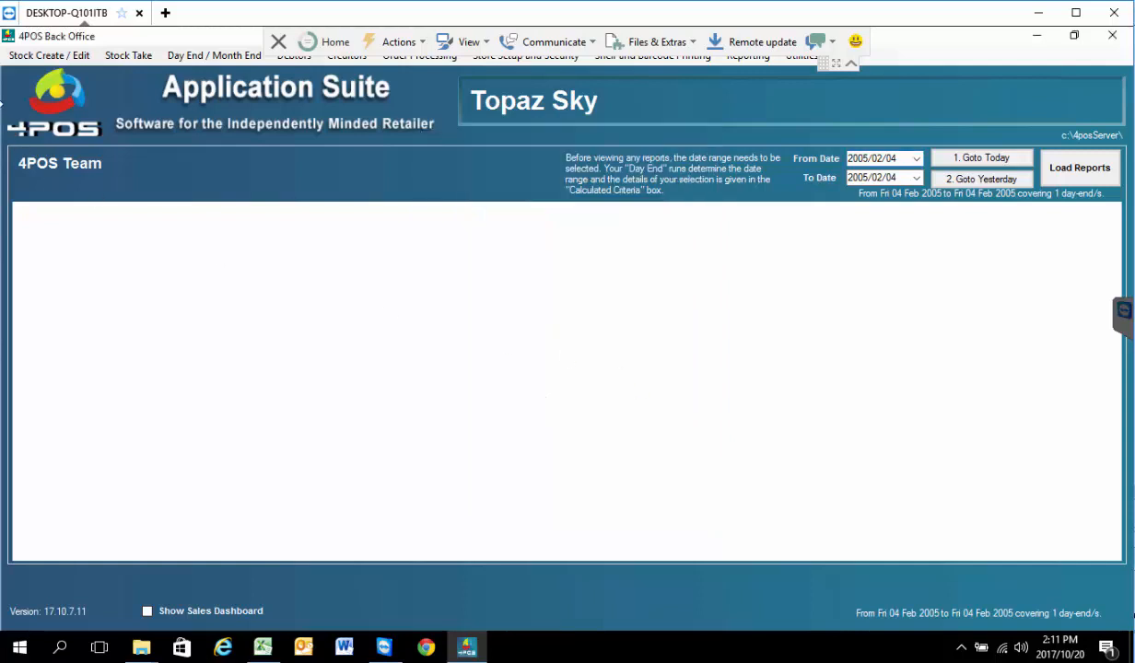
Run the Point Of Sale update with the Update All option.
left_click(49, 57)
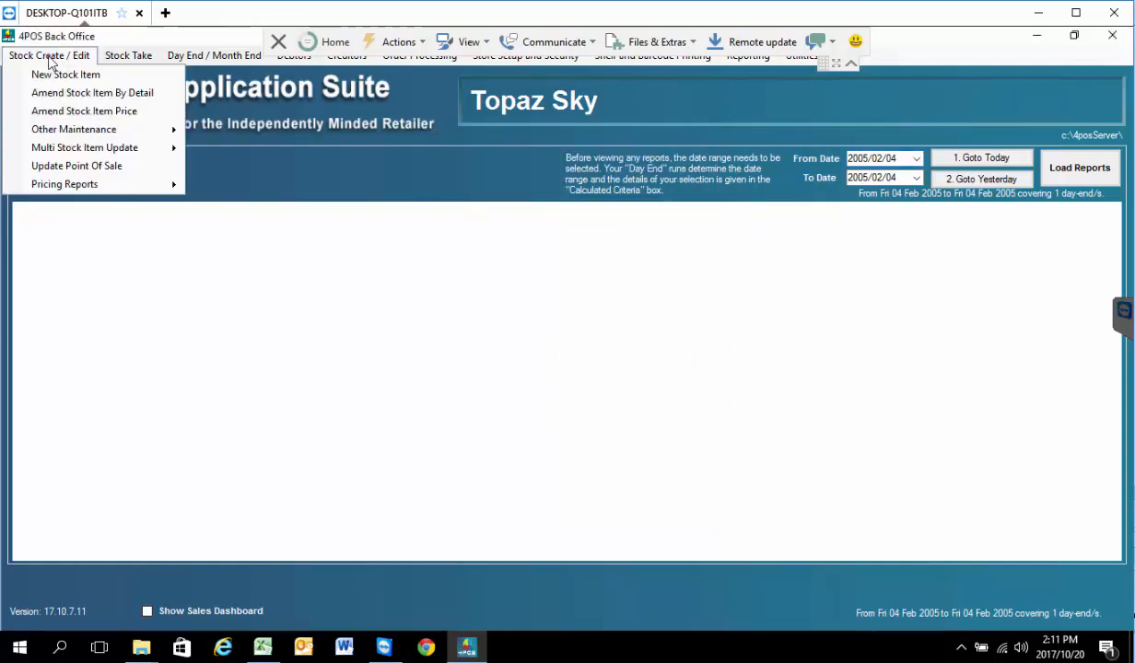
left_click(95, 170)
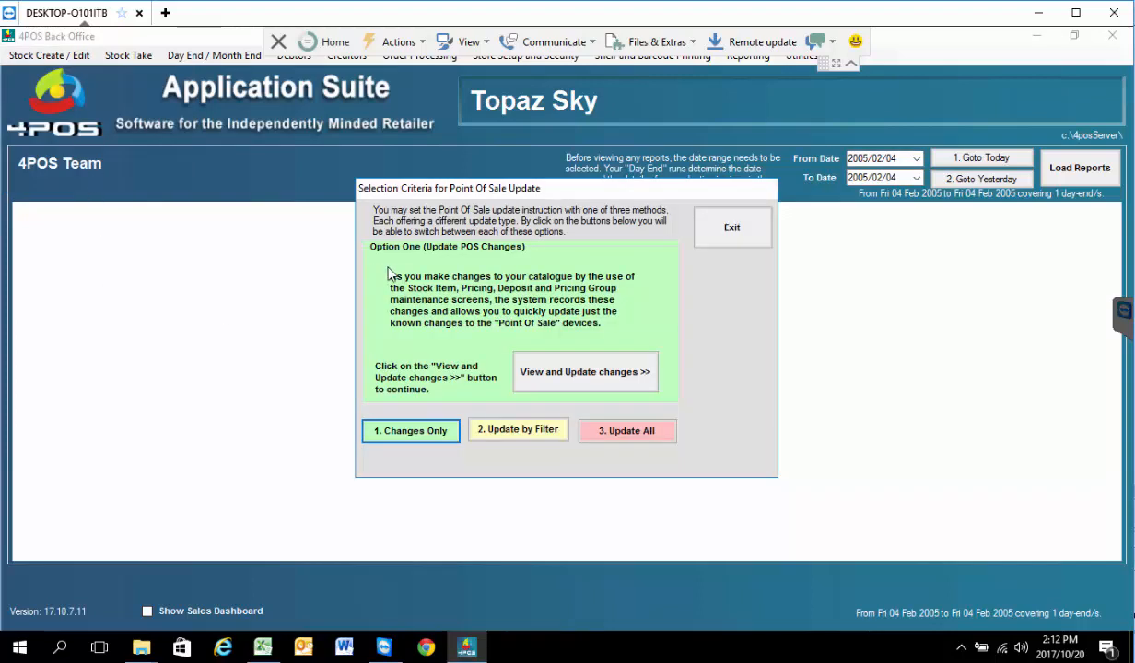
left_click(653, 433)
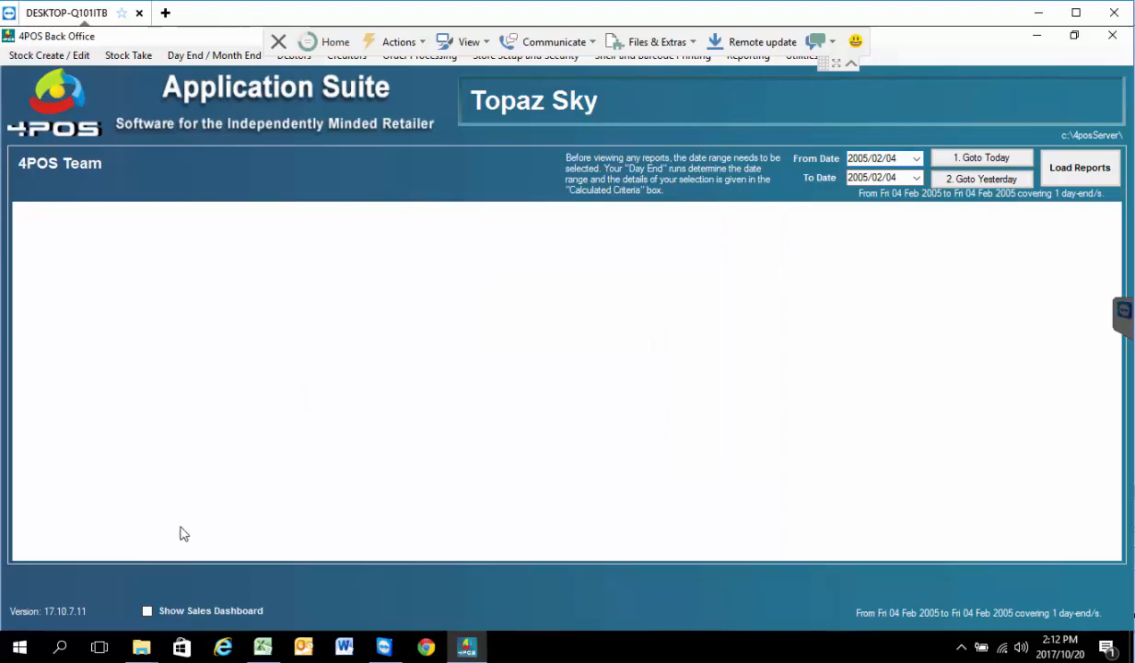
Start the 4POSController application from the 4POSServer folder and allow it to make changes to the device.
mouse_move(147, 650)
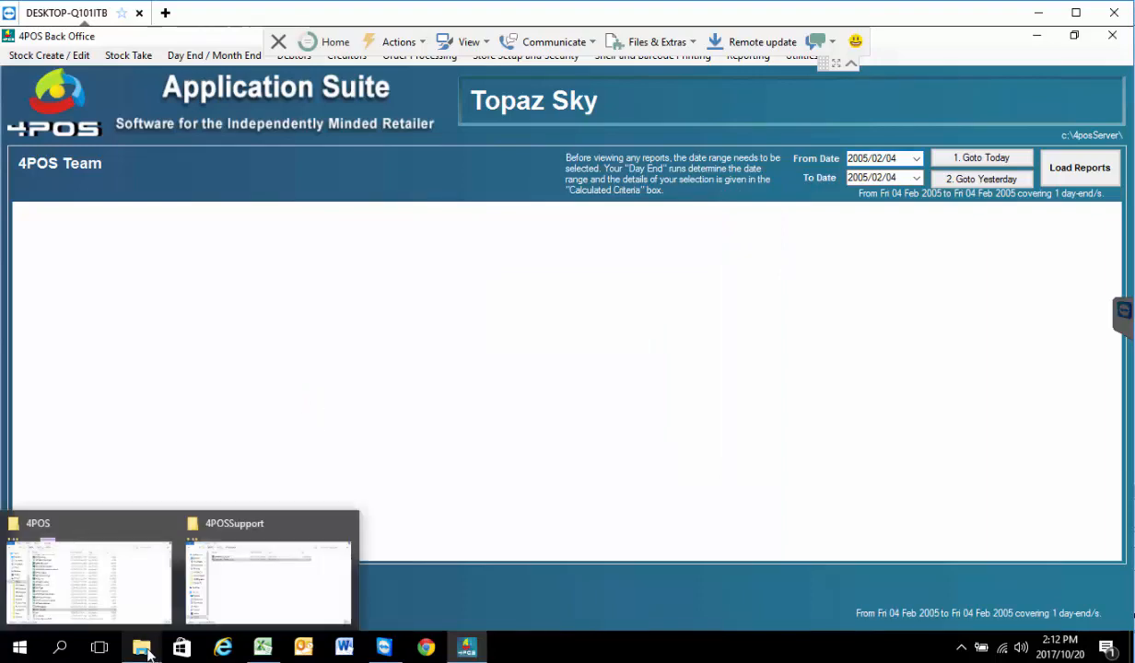
left_click(156, 595)
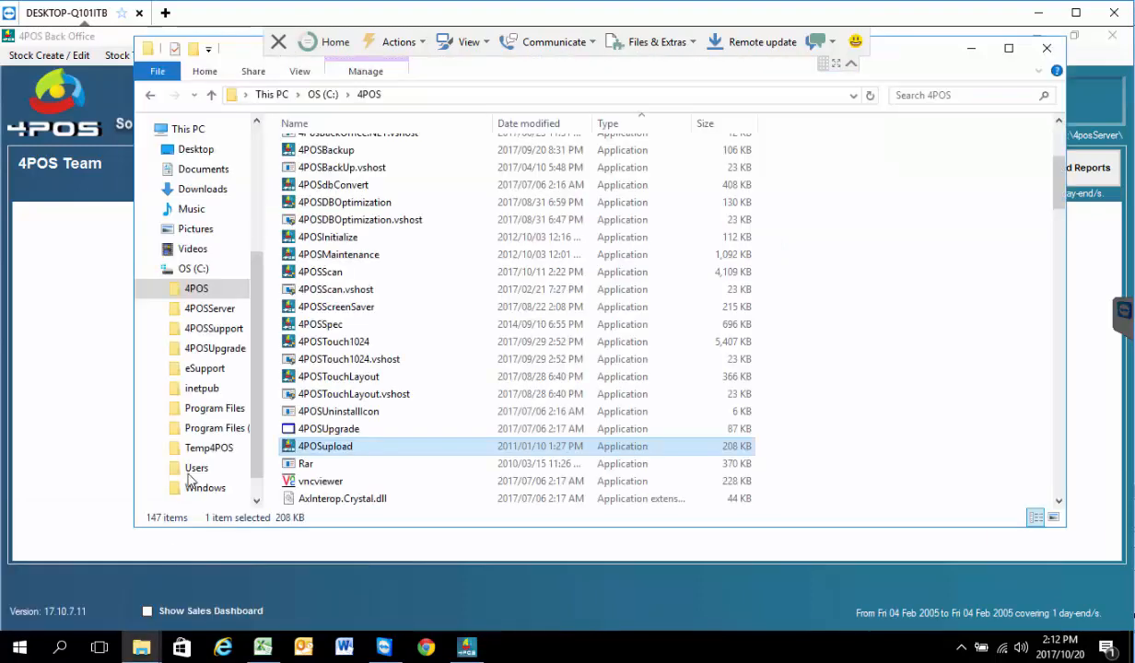
left_click(213, 312)
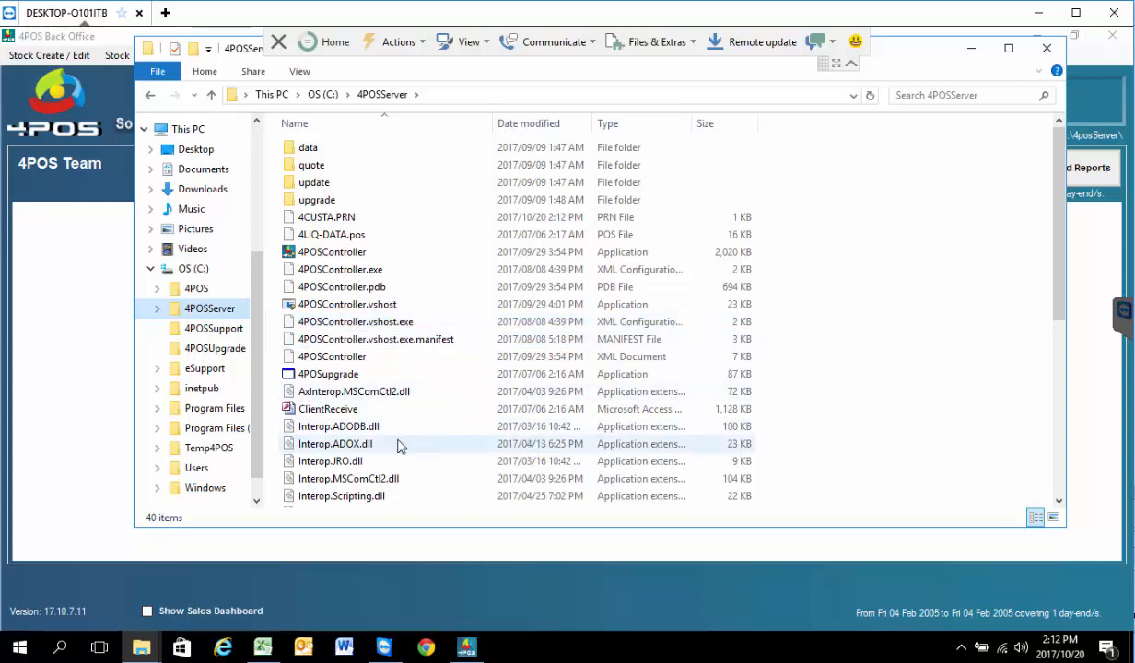
double_click(329, 254)
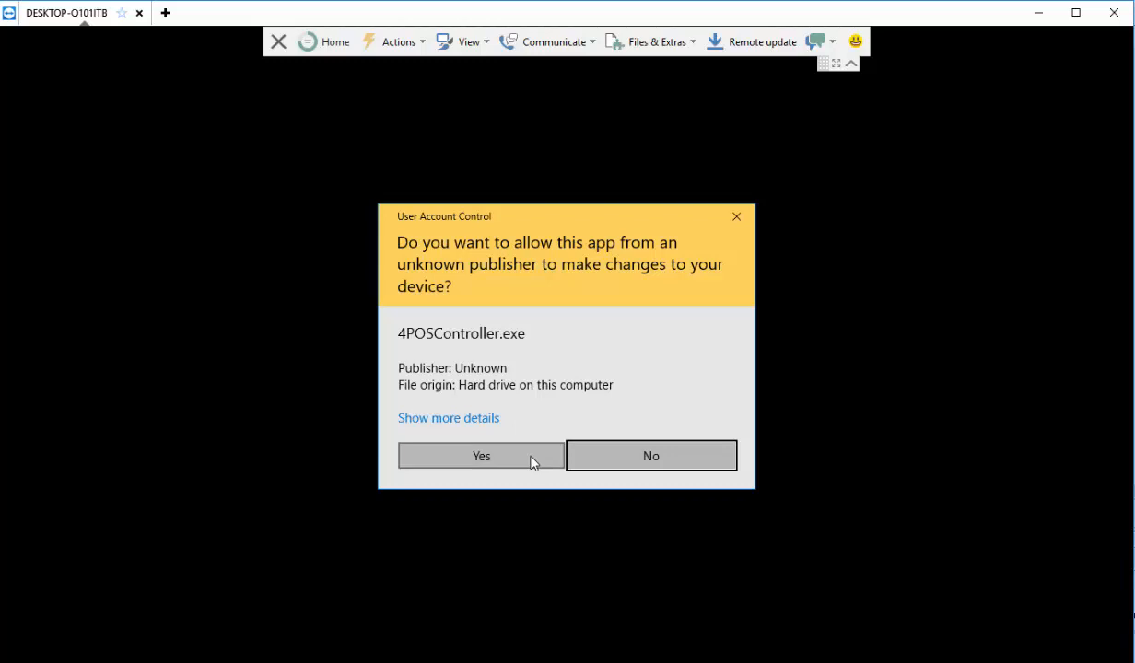
left_click(532, 462)
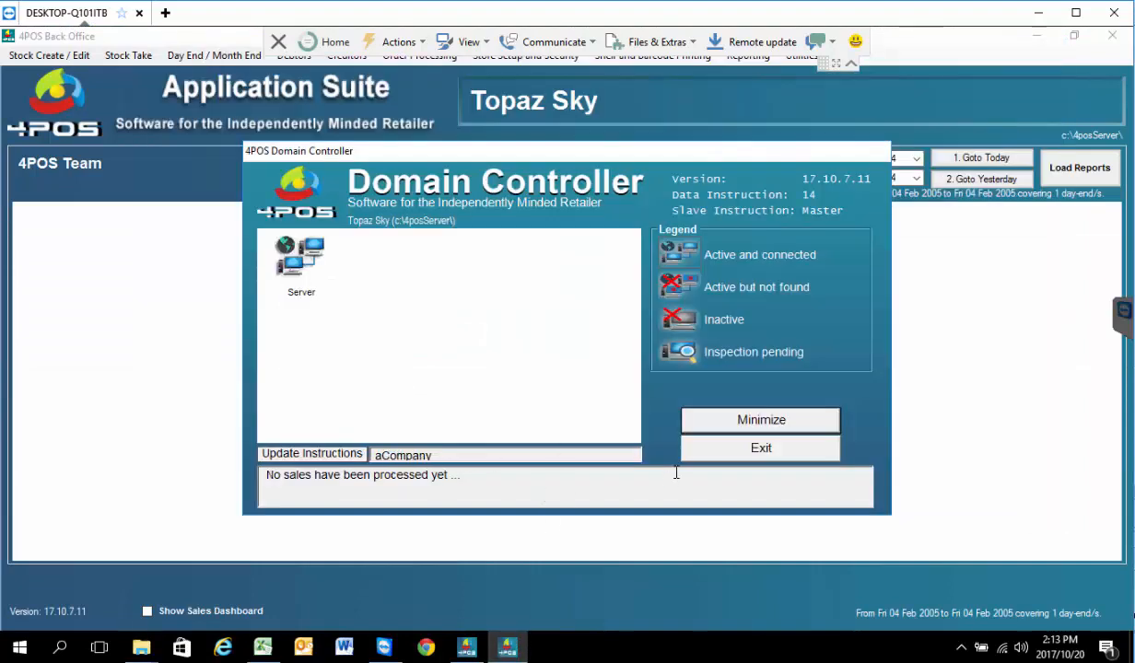
Start the 4POSScan application from the 4POS folder and allow it to make changes to the device.
left_click(141, 648)
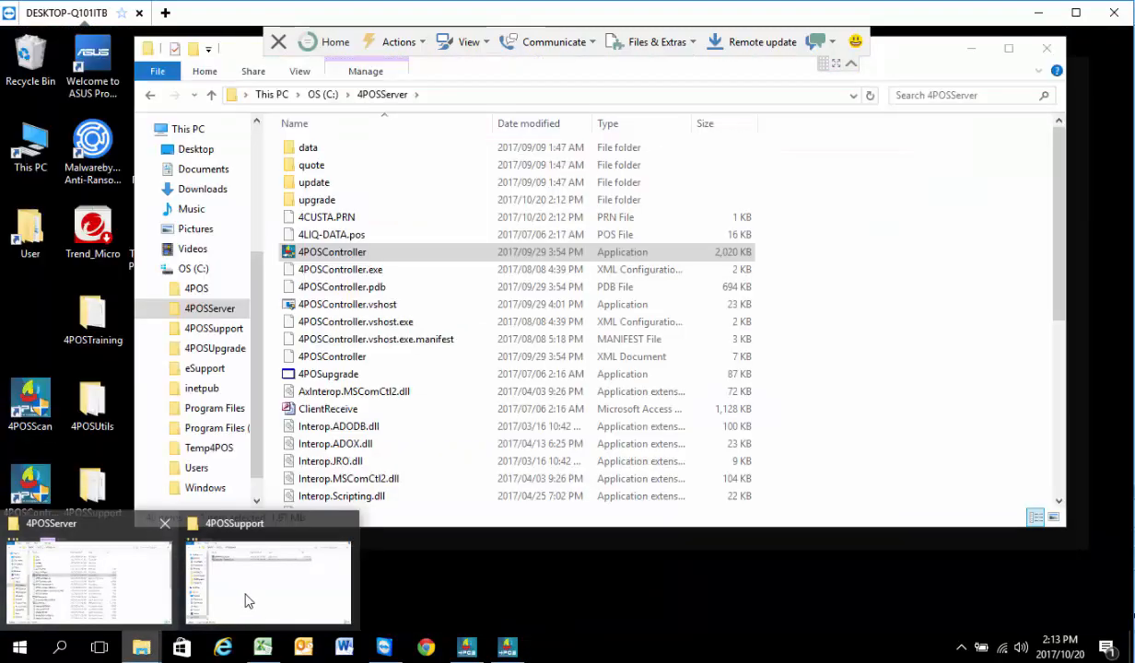
left_click(157, 576)
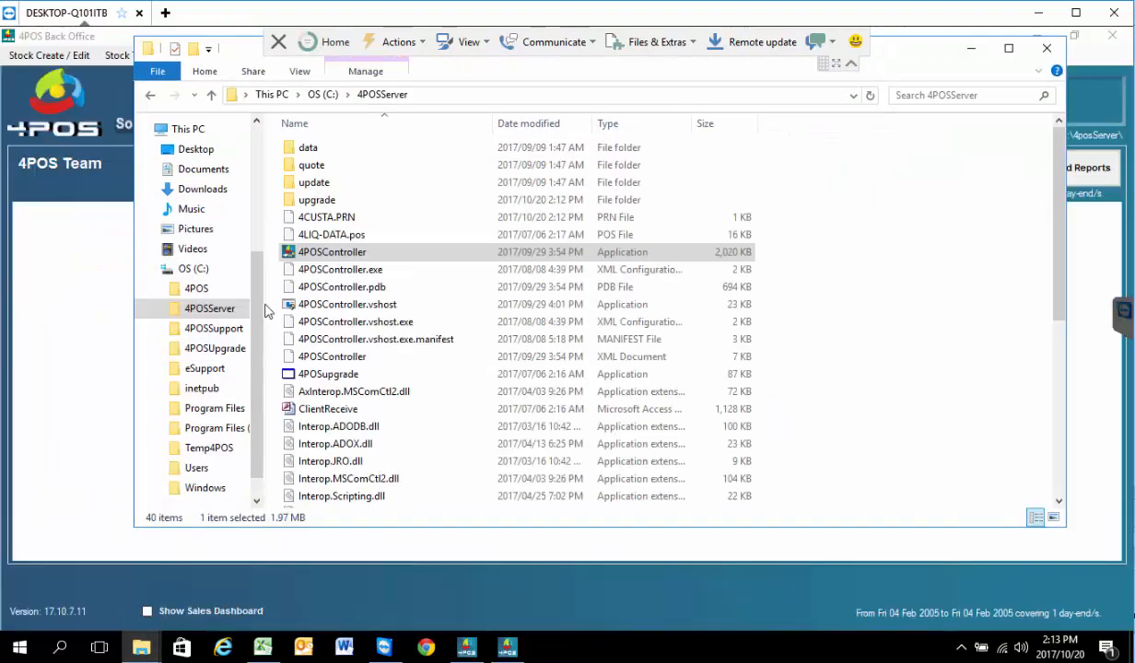
left_click(194, 288)
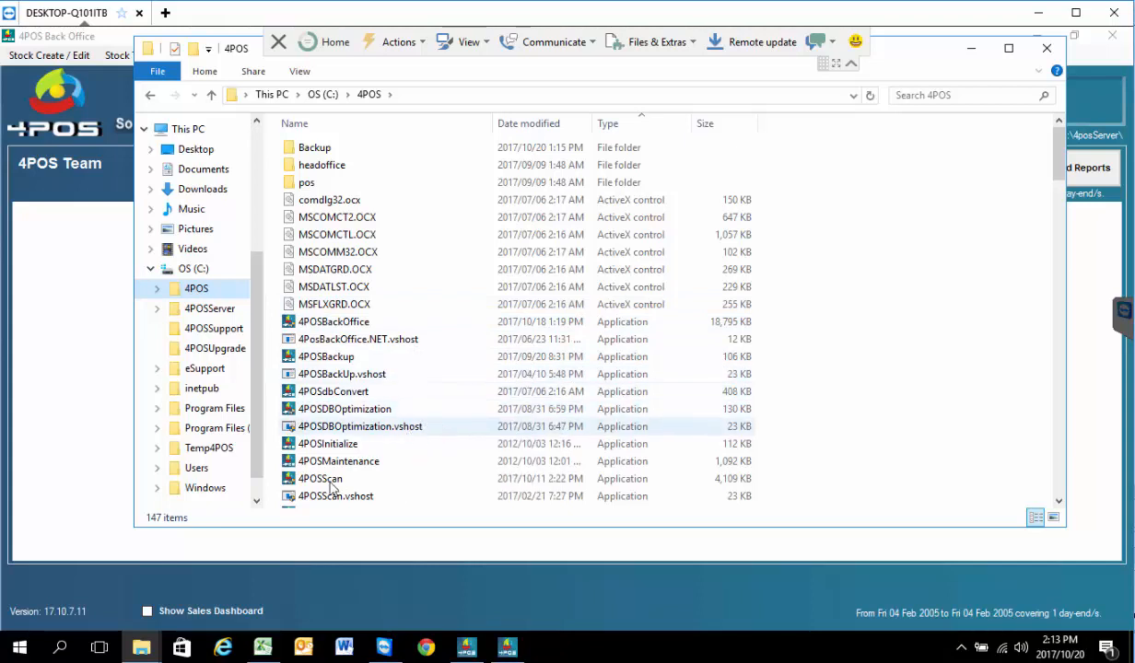
left_click(339, 482)
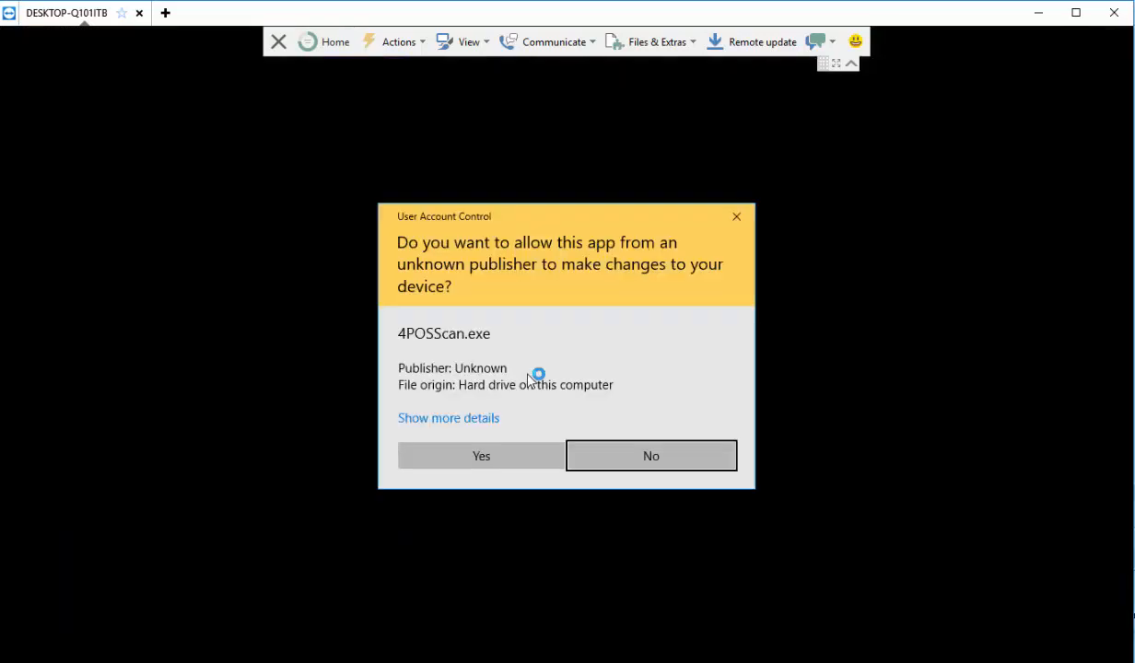
left_click(513, 454)
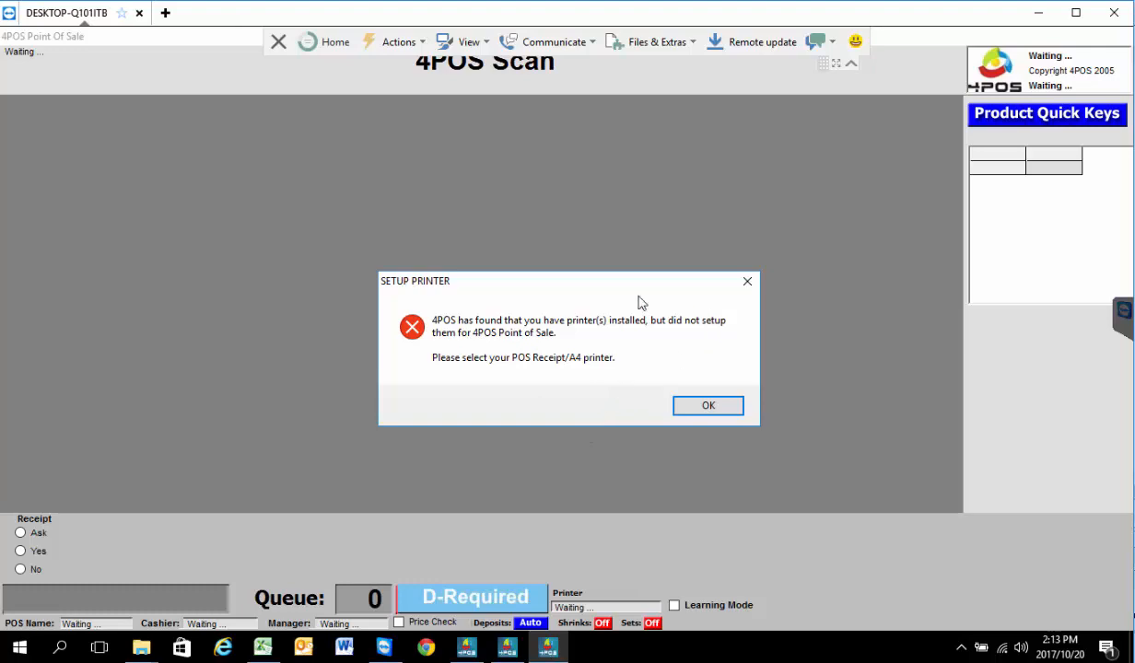
Set the POS receipt printer to 80mm Series Printer with width 72 and Print Graphics enabled, and leave the configuration.
left_click(709, 405)
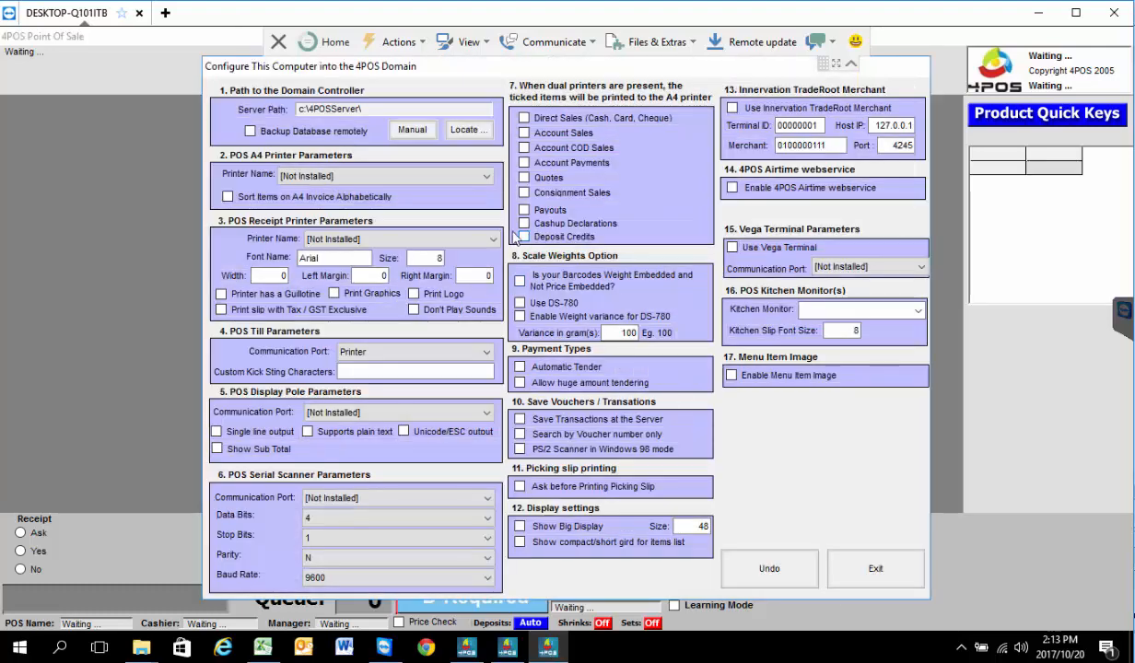
left_click(492, 239)
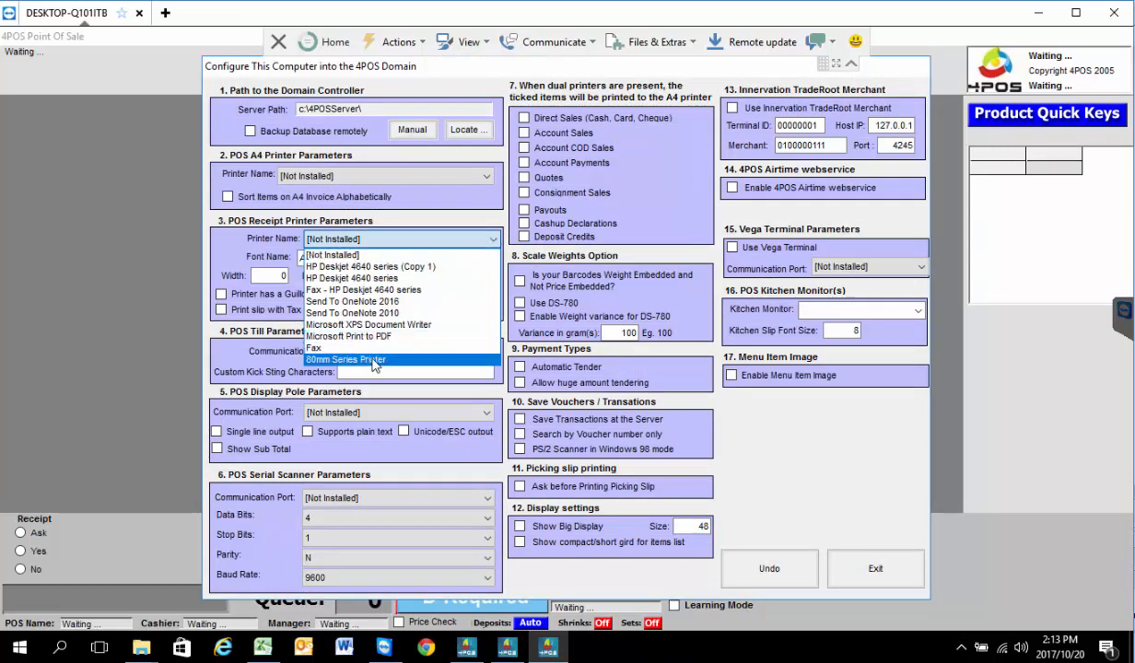
left_click(373, 359)
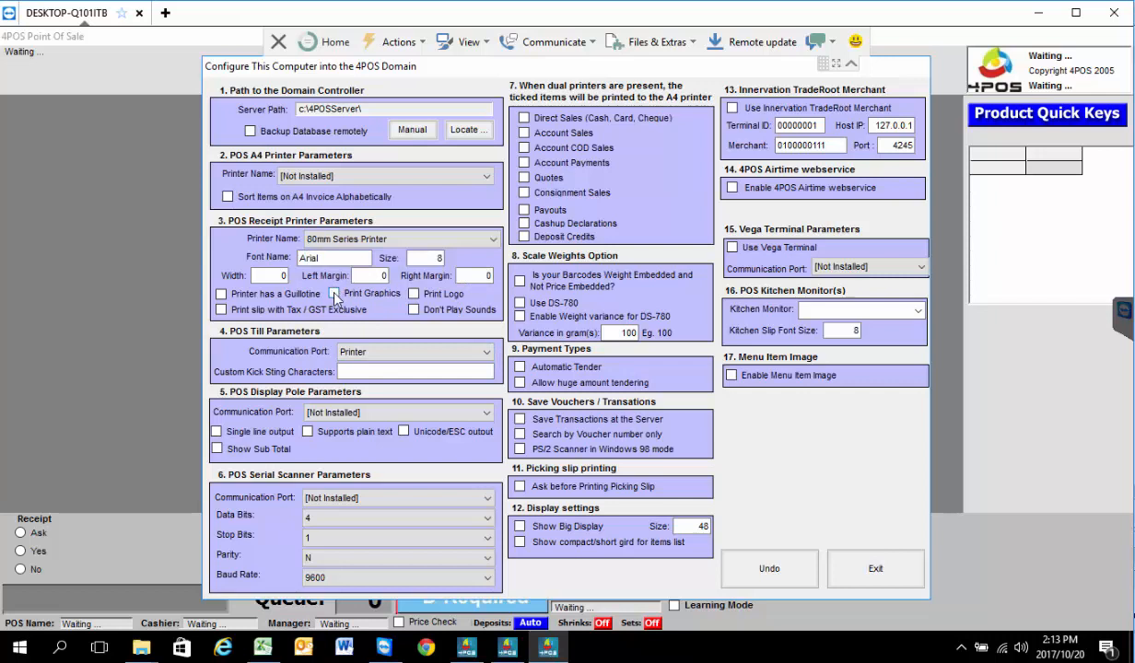
double_click(268, 274)
type("72")
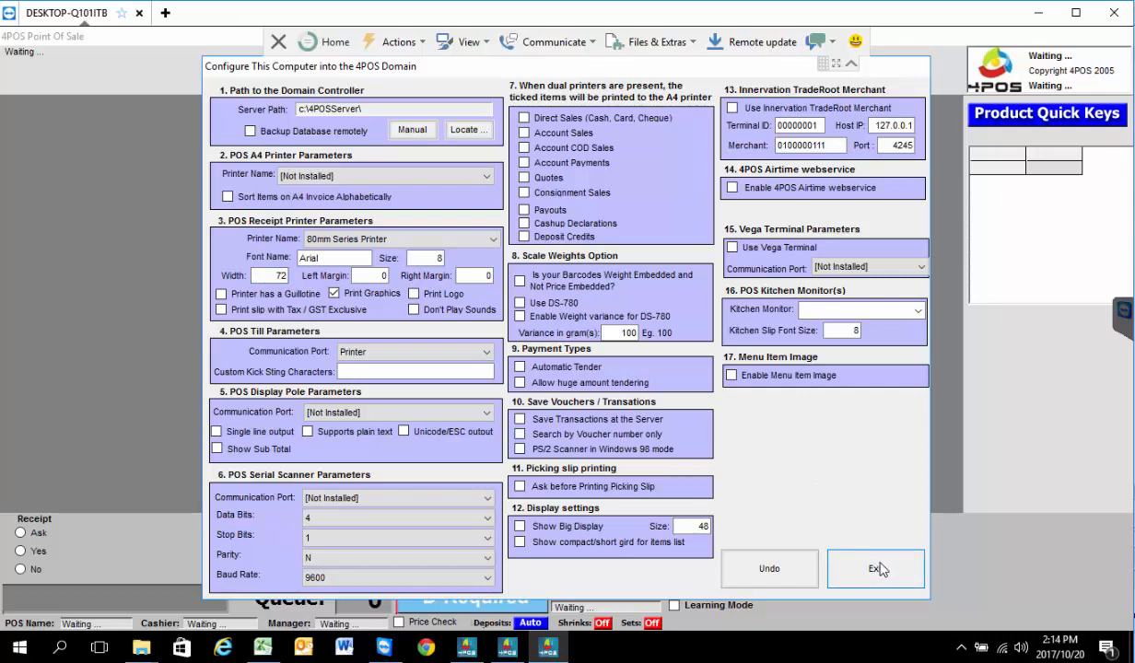
left_click(877, 569)
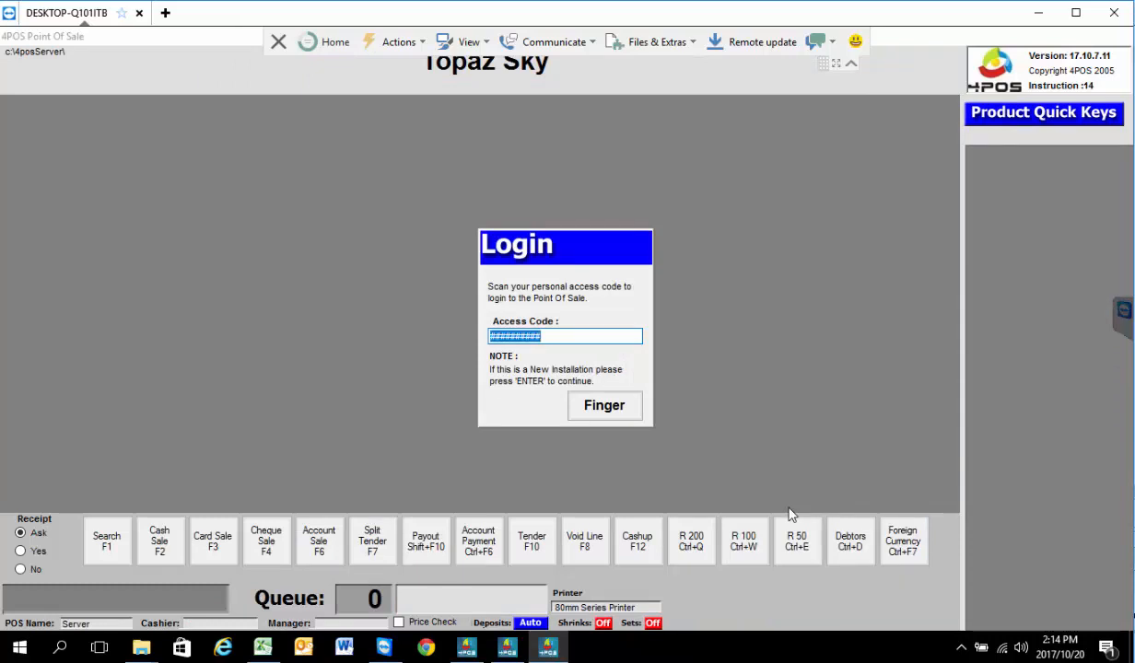
Log in to the Point Of Sale as a new installation and open the stock search.
key("Return")
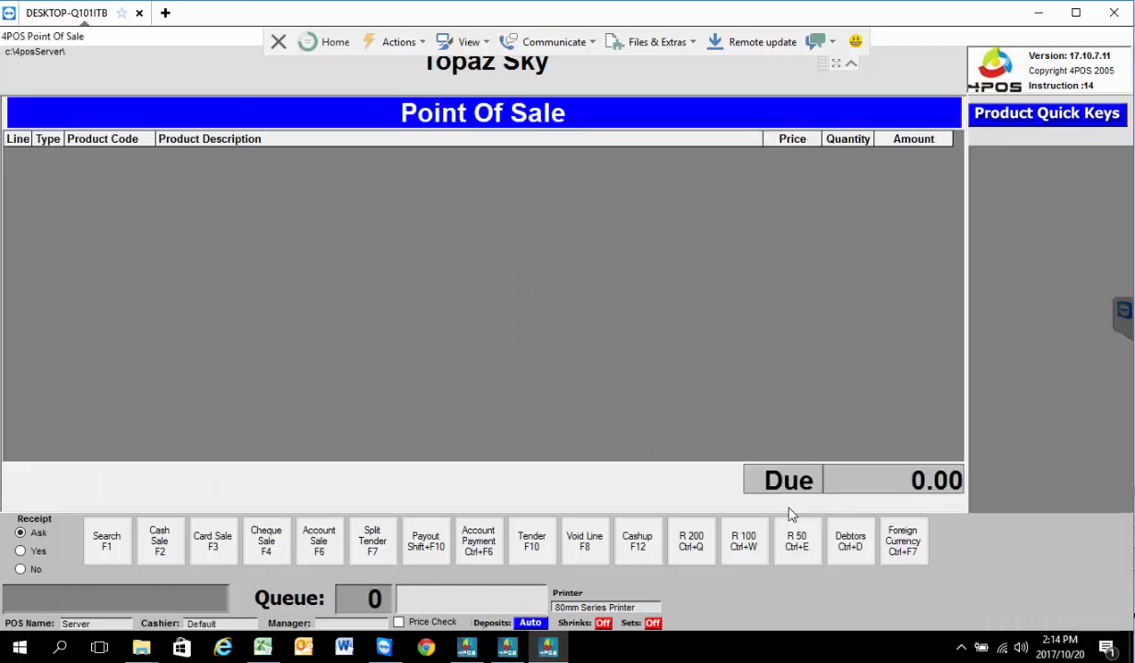
key("F1")
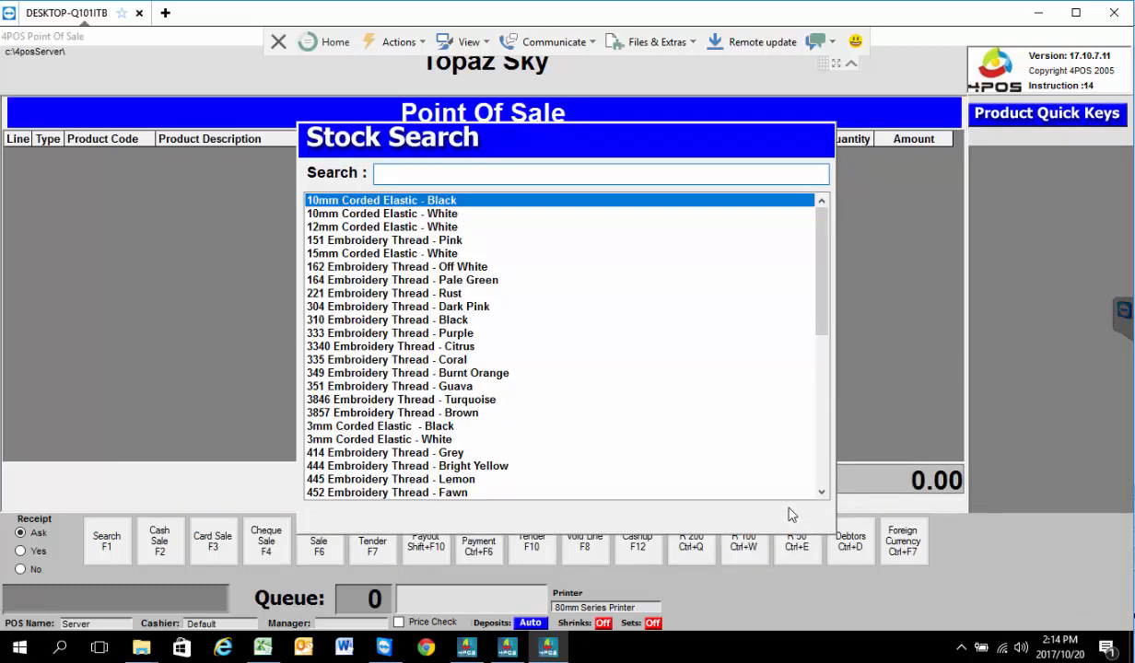
Review the zip descriptions in the Excel product list, and use the 4POS Point Of Sale search "zip 15" to add Brass Jeans Zip 15cm to the sale.
left_click(264, 653)
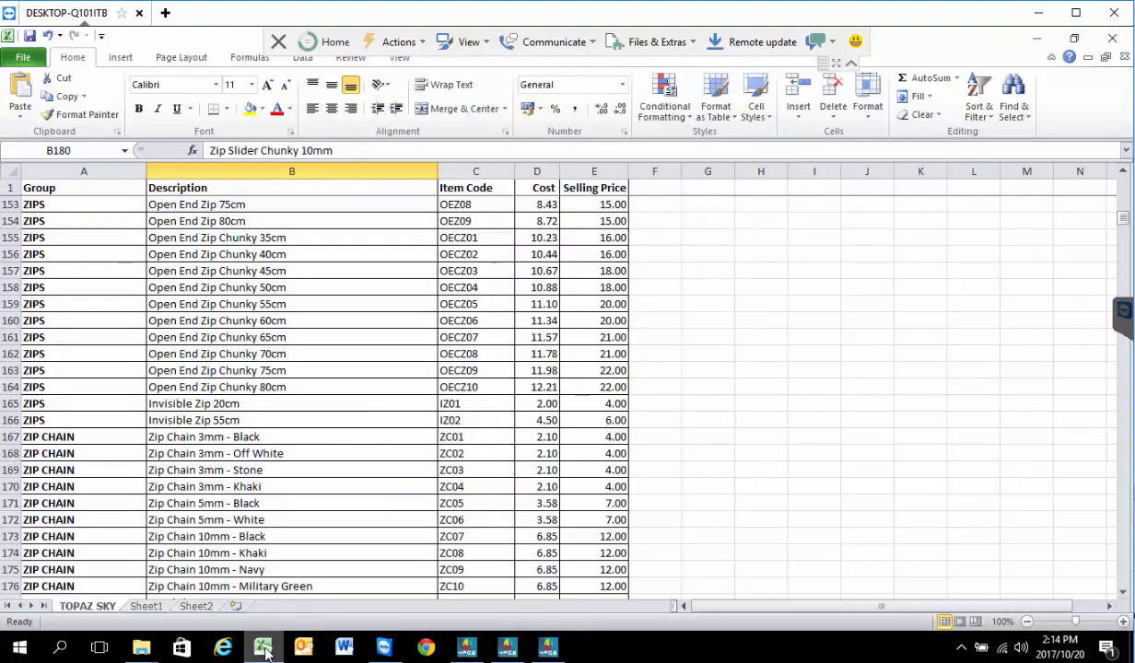
left_click(244, 503)
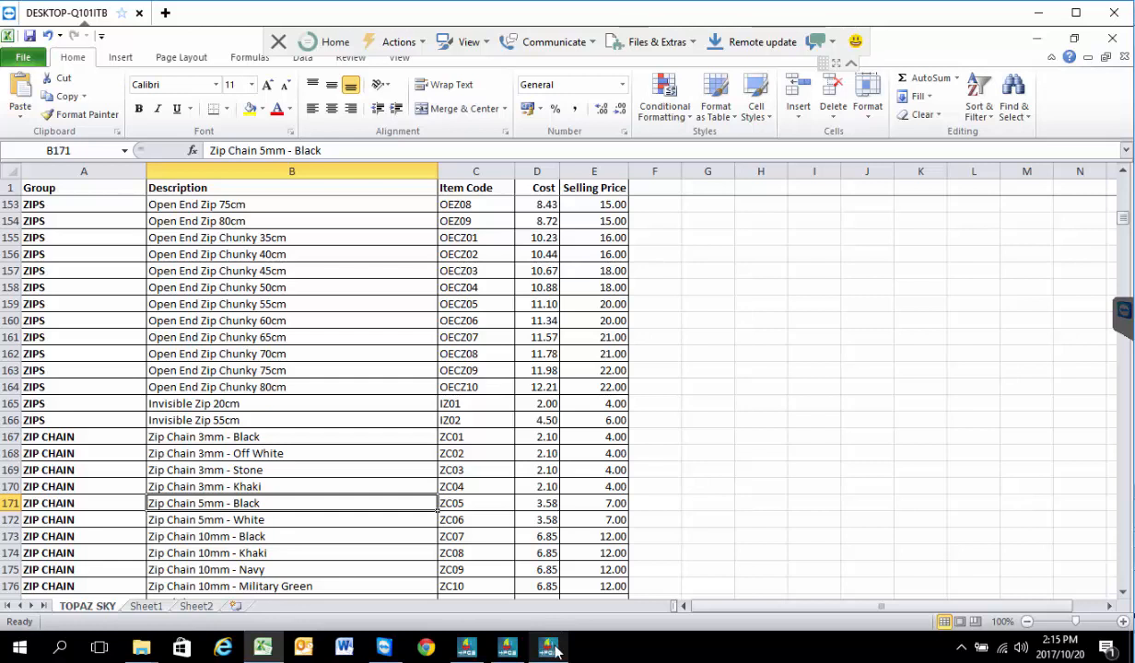
mouse_move(556, 652)
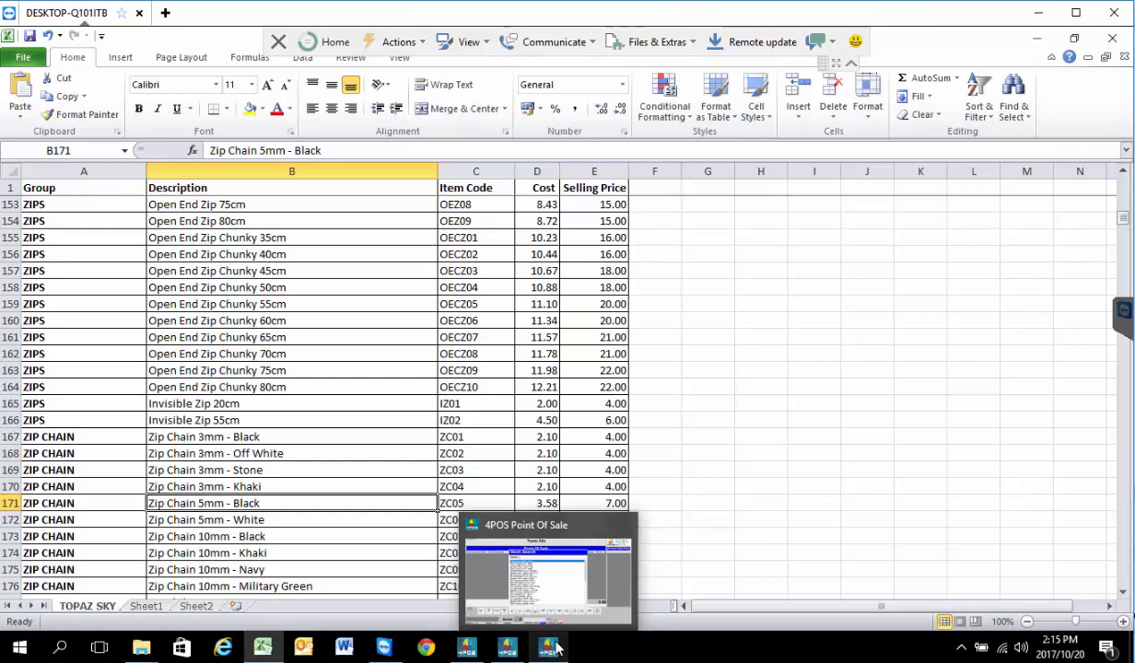
left_click(556, 649)
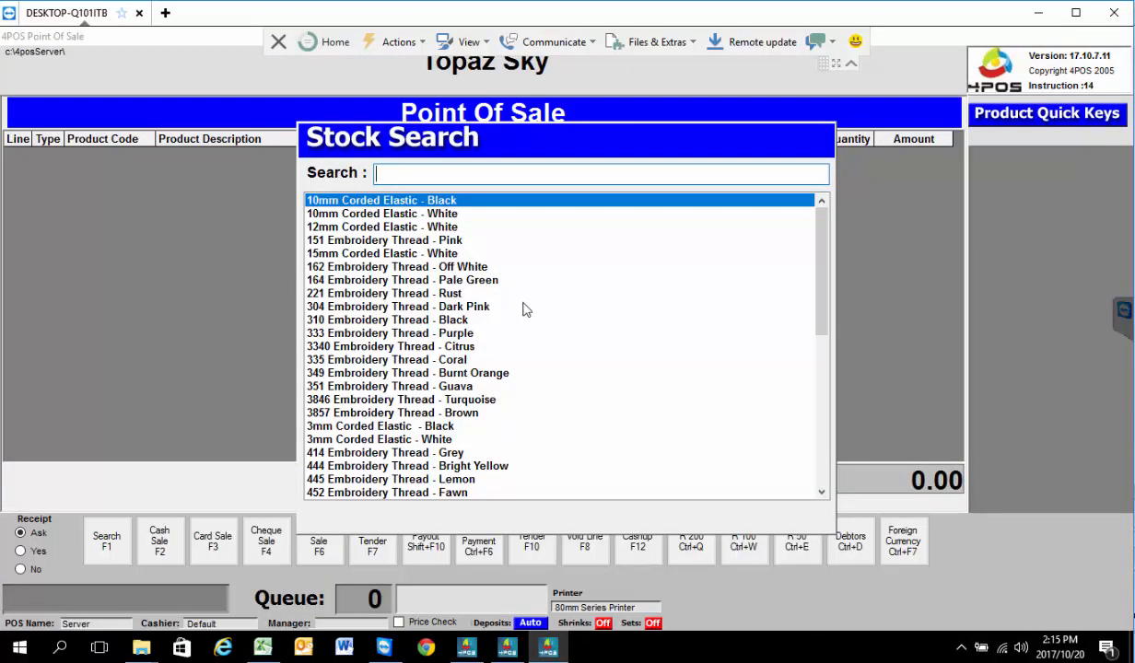
type("zip")
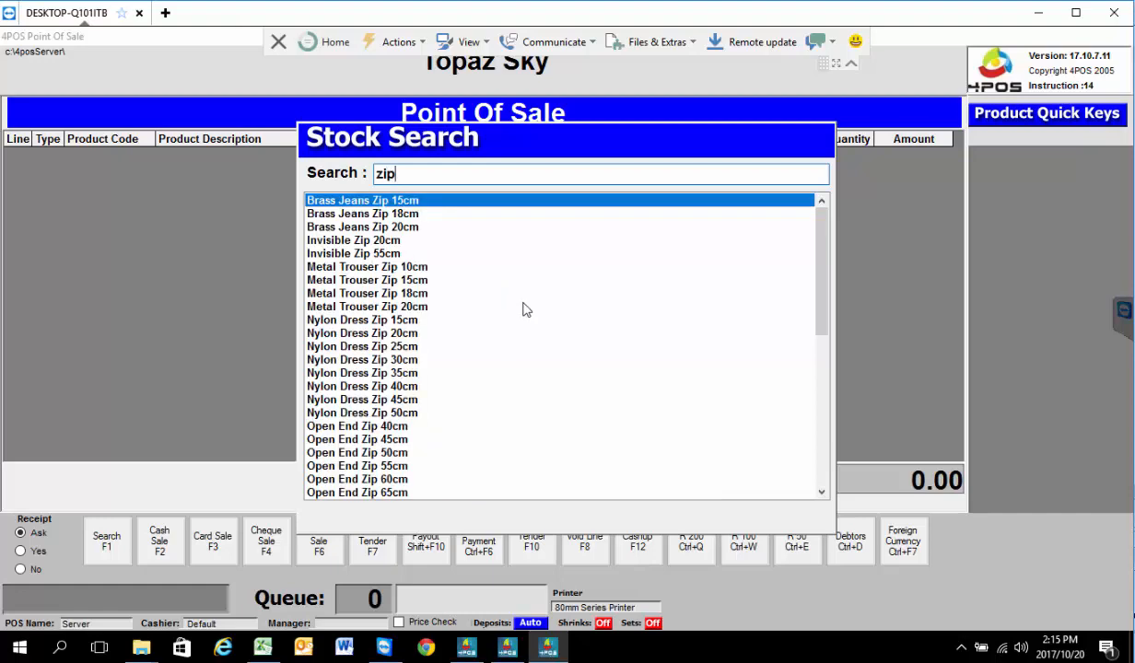
type(" 15")
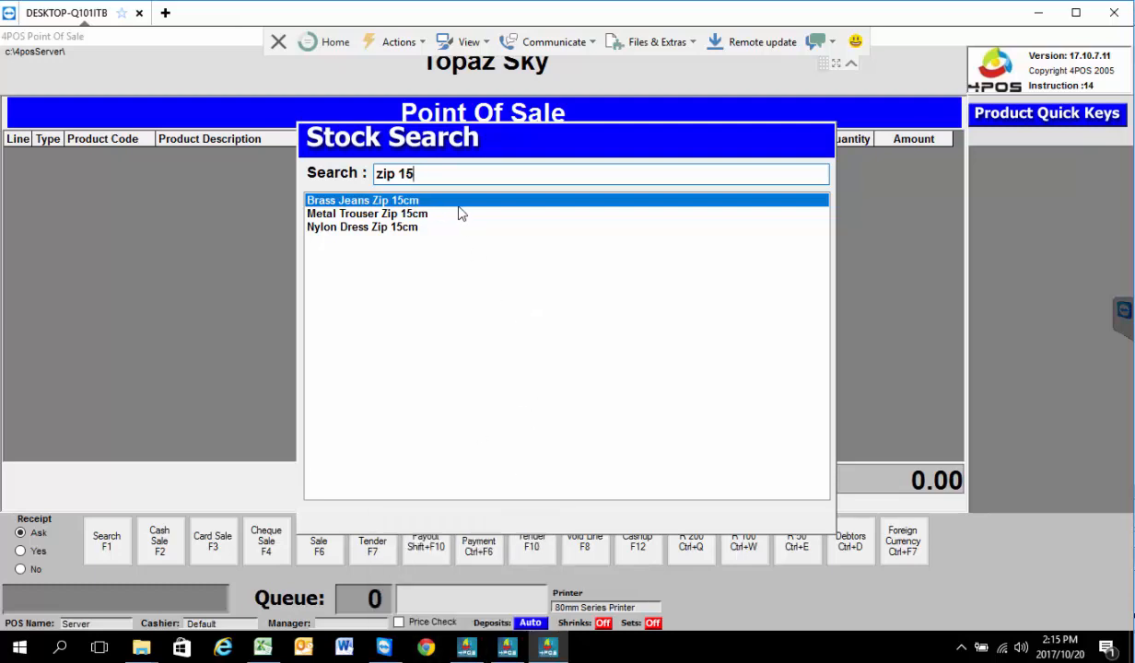
key("Escape")
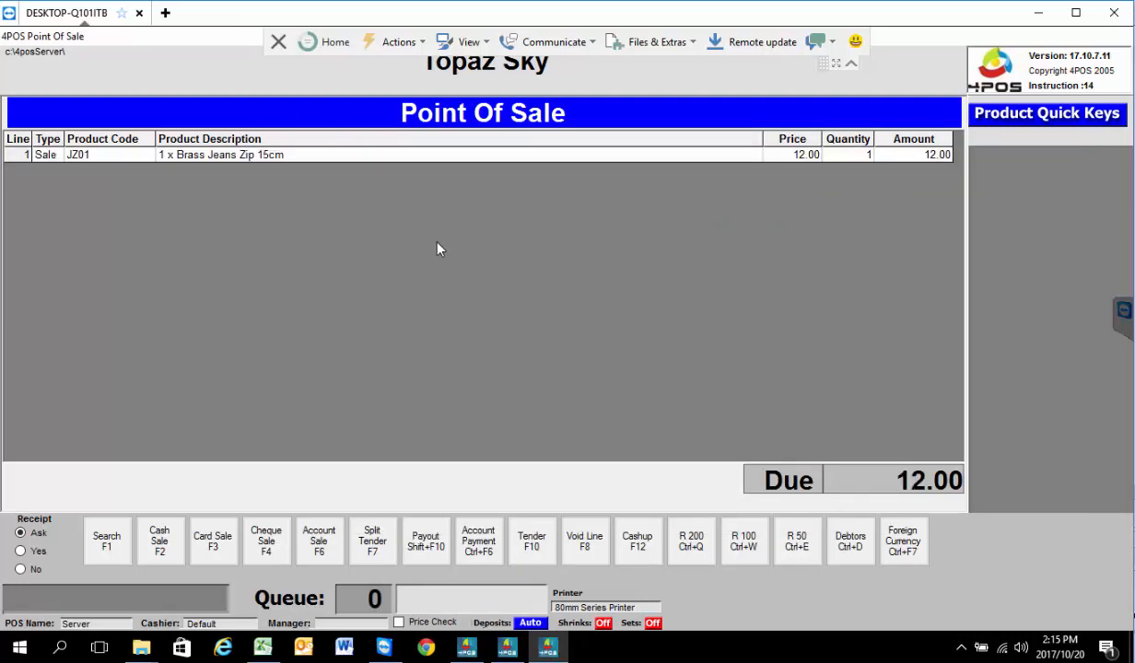
Search the Point Of Sale stock for "zip 15" again.
key("F1")
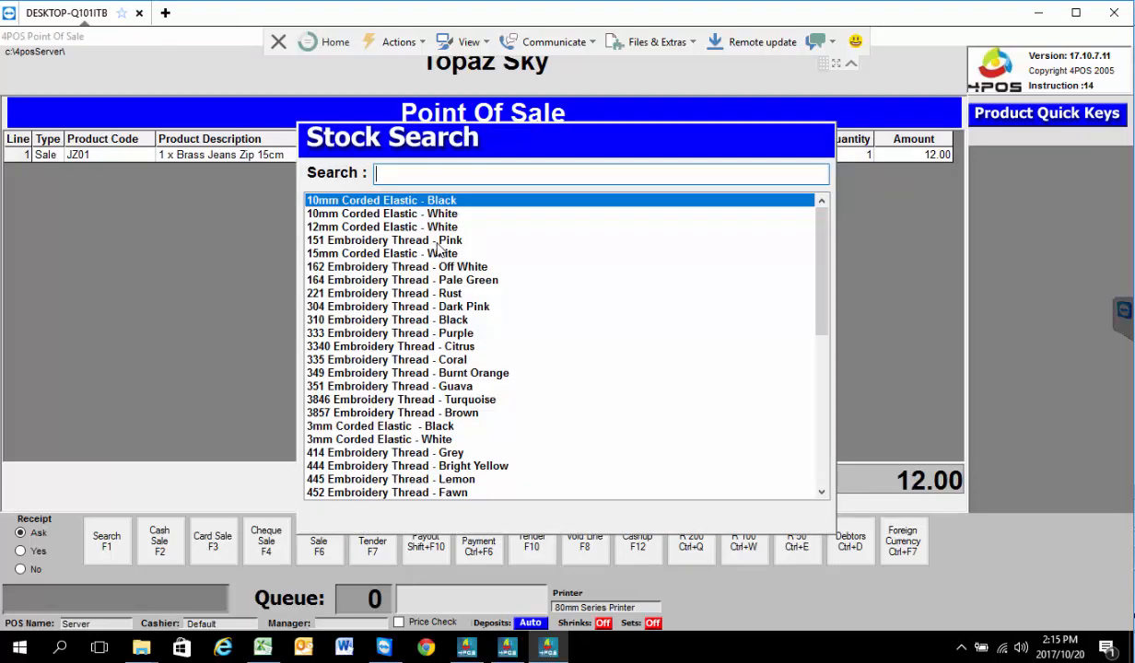
type("zip")
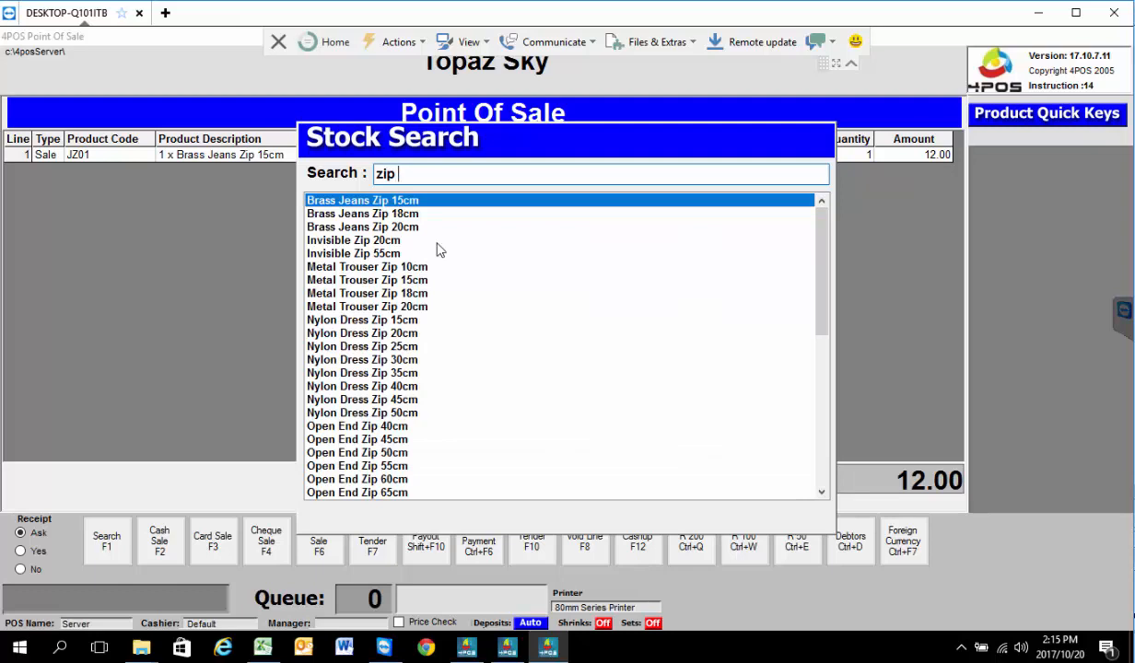
type(" 15")
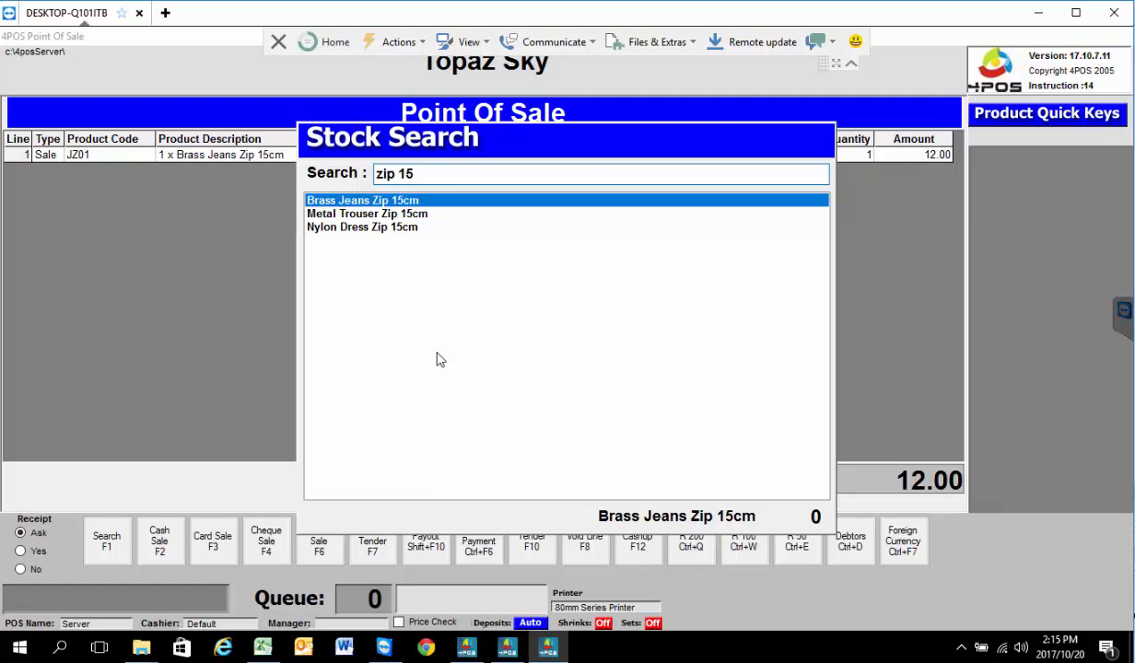
mouse_move(470, 652)
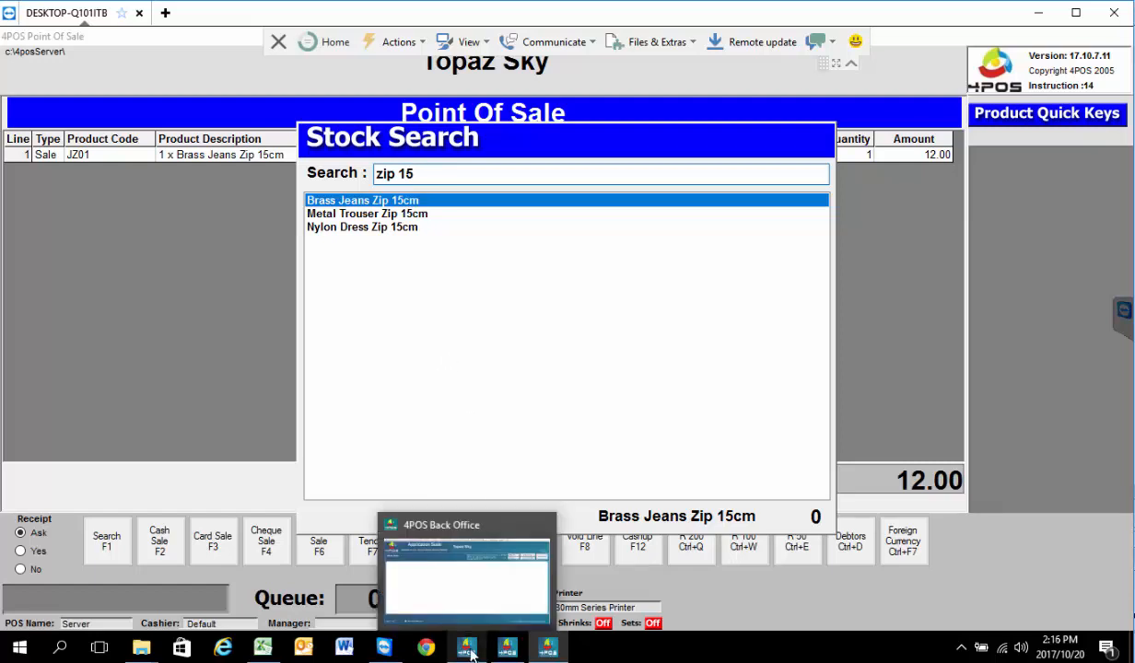
Switch to 4POS Back Office and enable Display Selling Price in the Point Of Sale Parameters.
left_click(468, 651)
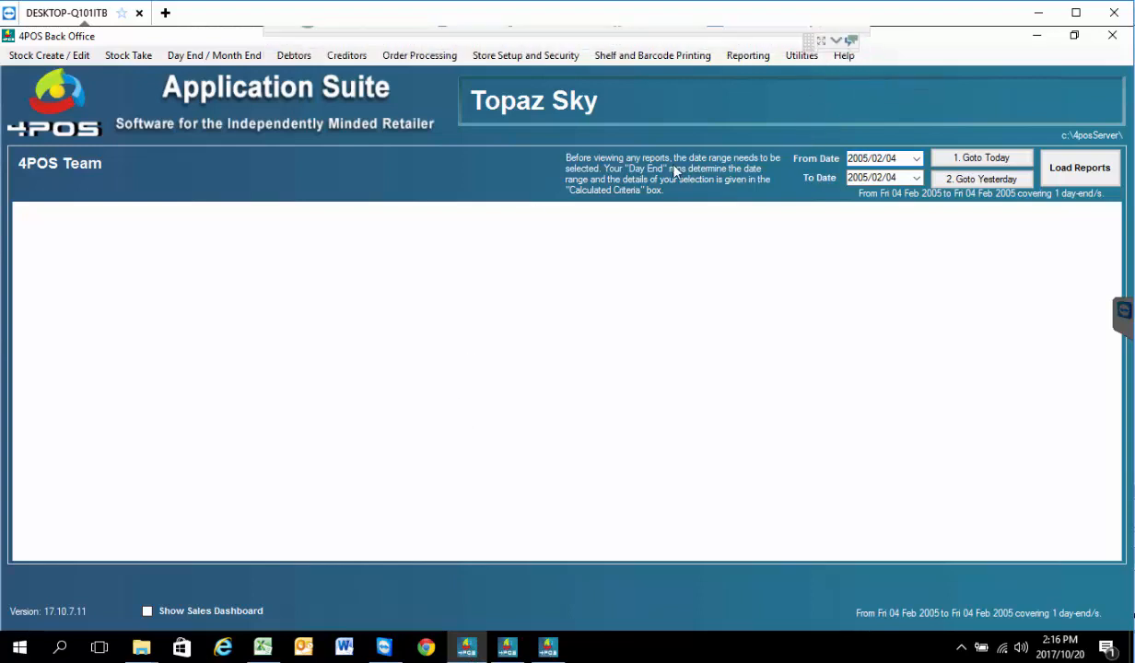
left_click(561, 55)
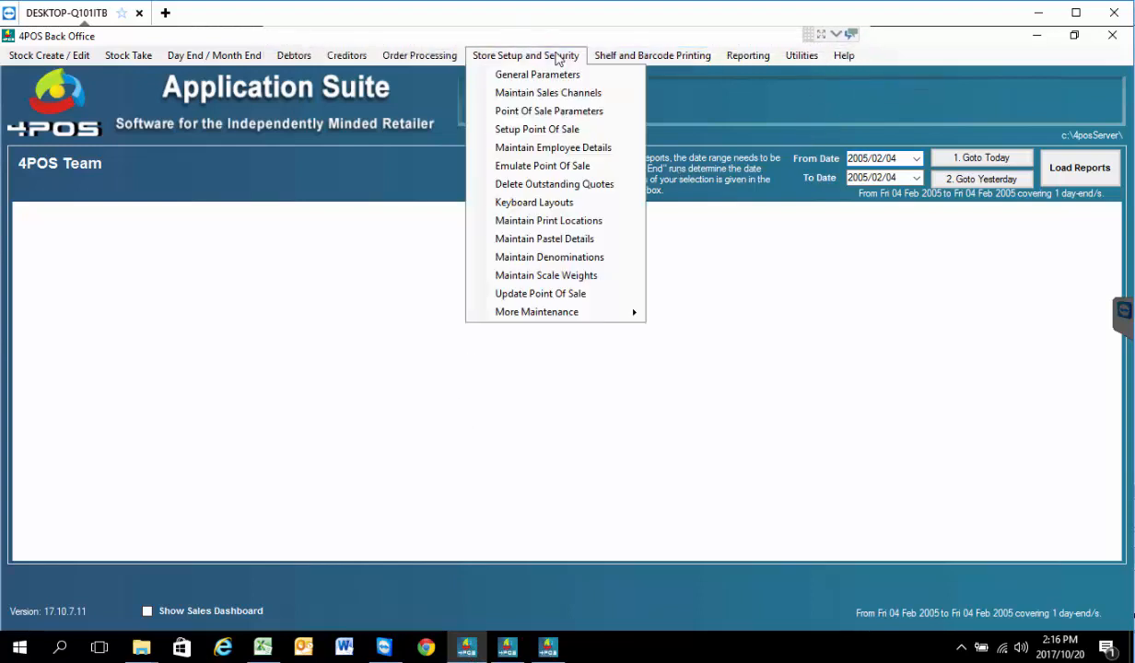
left_click(563, 111)
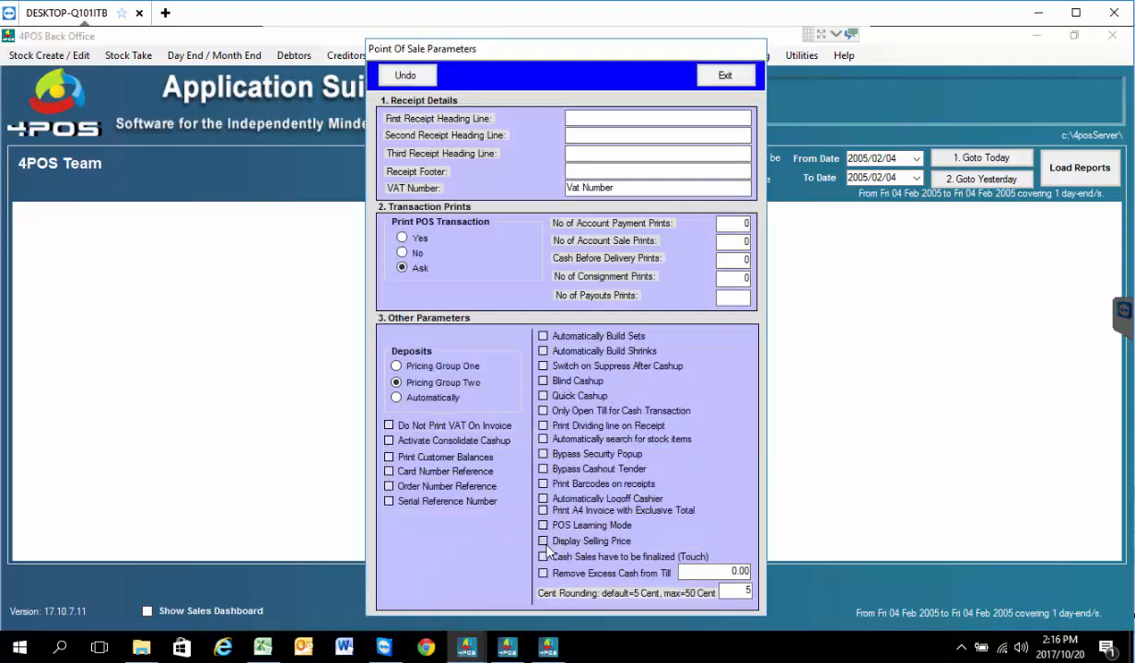
left_click(723, 77)
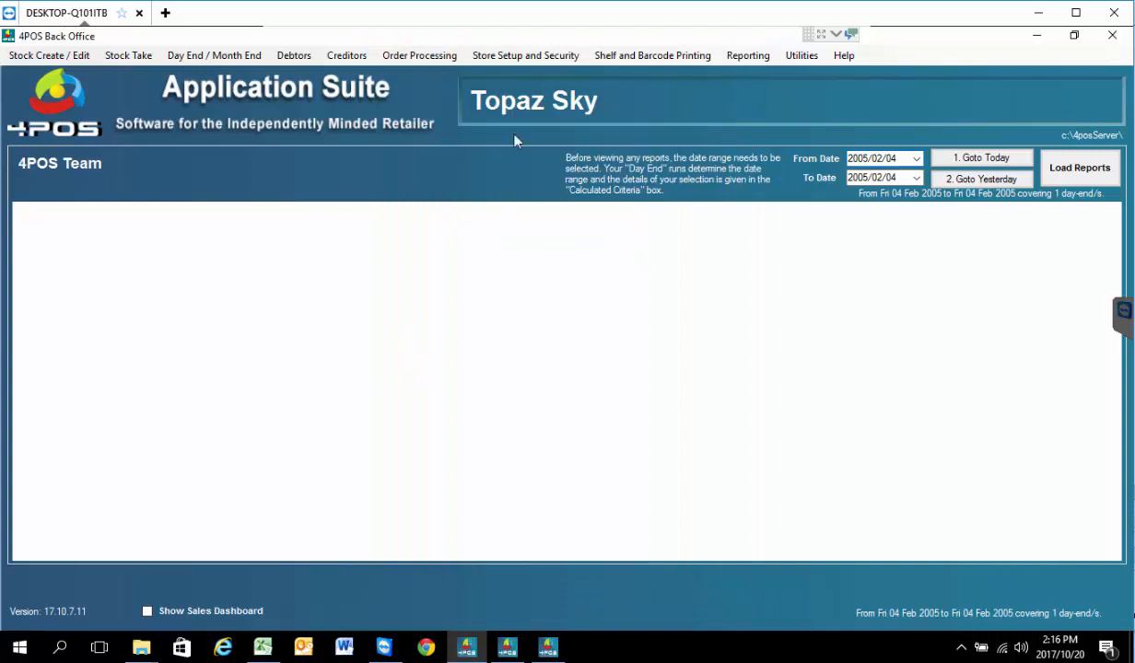
Clear the VAT Number placeholder text in the Point Of Sale Parameters receipt details and leave the parameters.
left_click(512, 57)
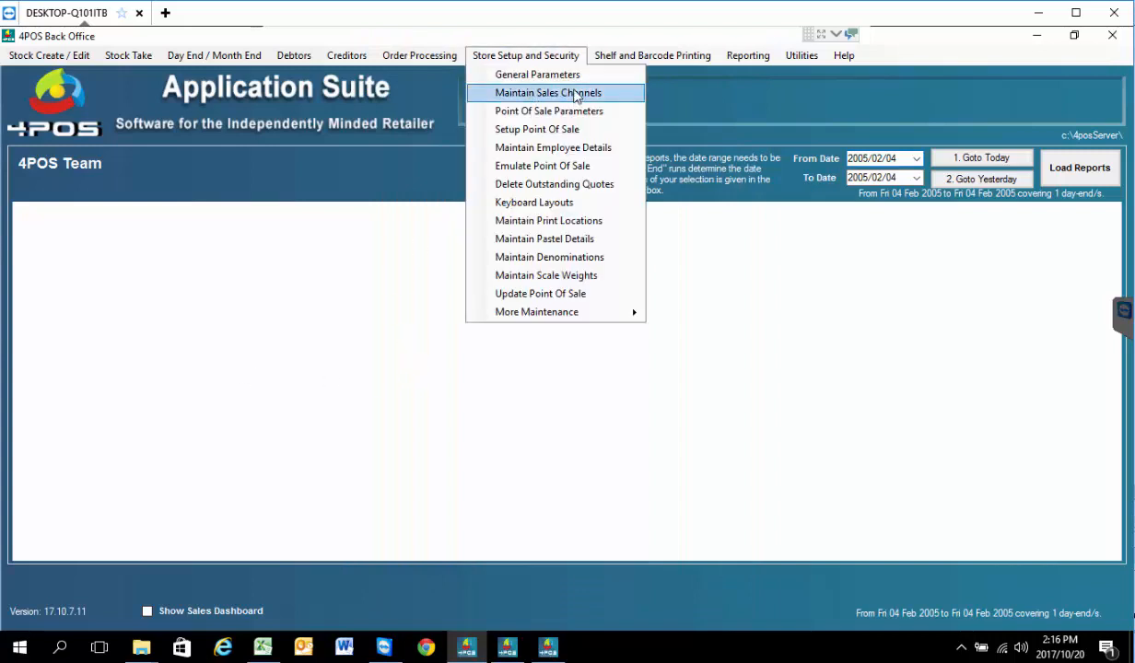
left_click(573, 111)
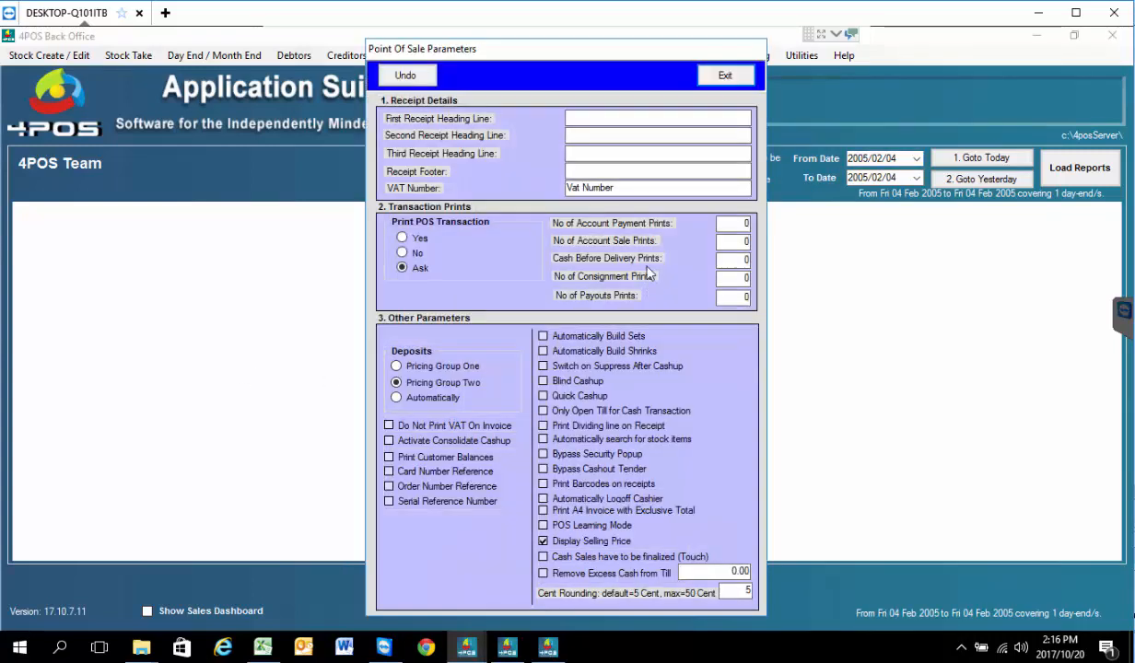
left_click_drag(631, 186, 565, 187)
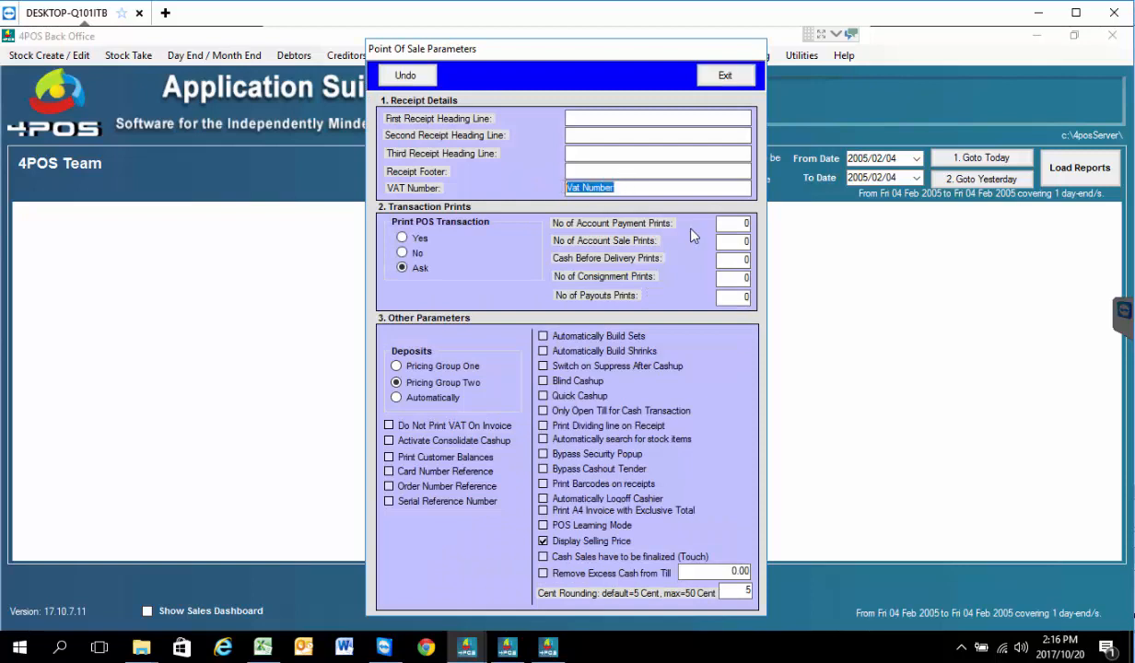
key("Delete")
left_click(726, 76)
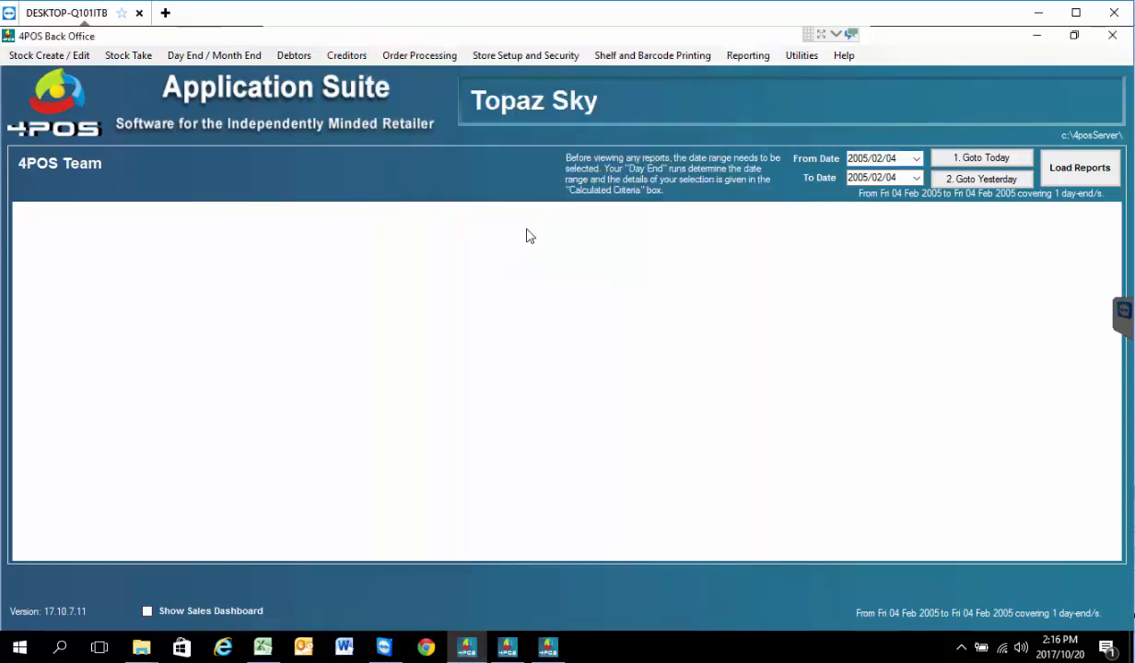
From the stock item 151 Embroidery Thread - Pink, set the Standard VAT rate to 0 and return to the item details.
left_click(64, 55)
left_click(75, 93)
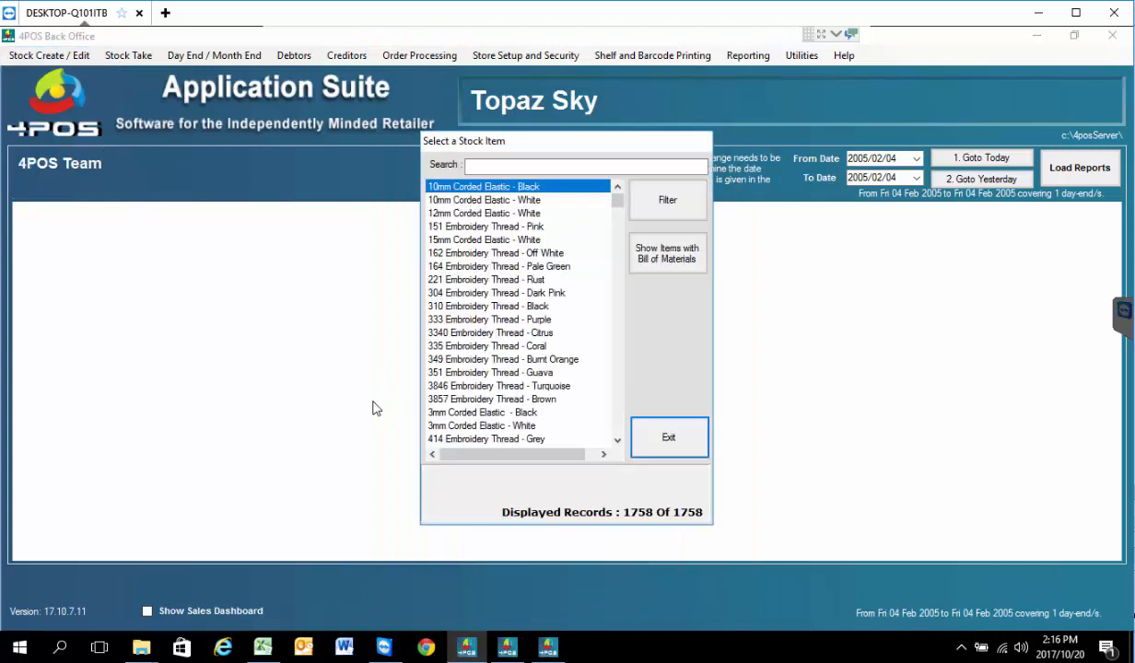
left_click(464, 226)
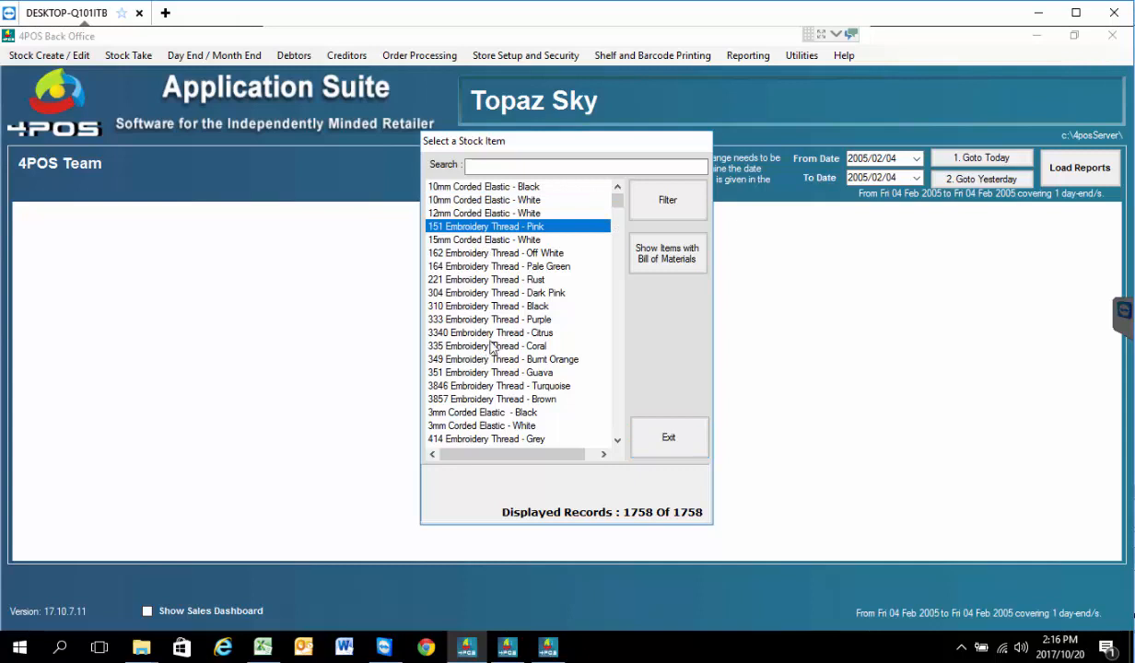
key("Return")
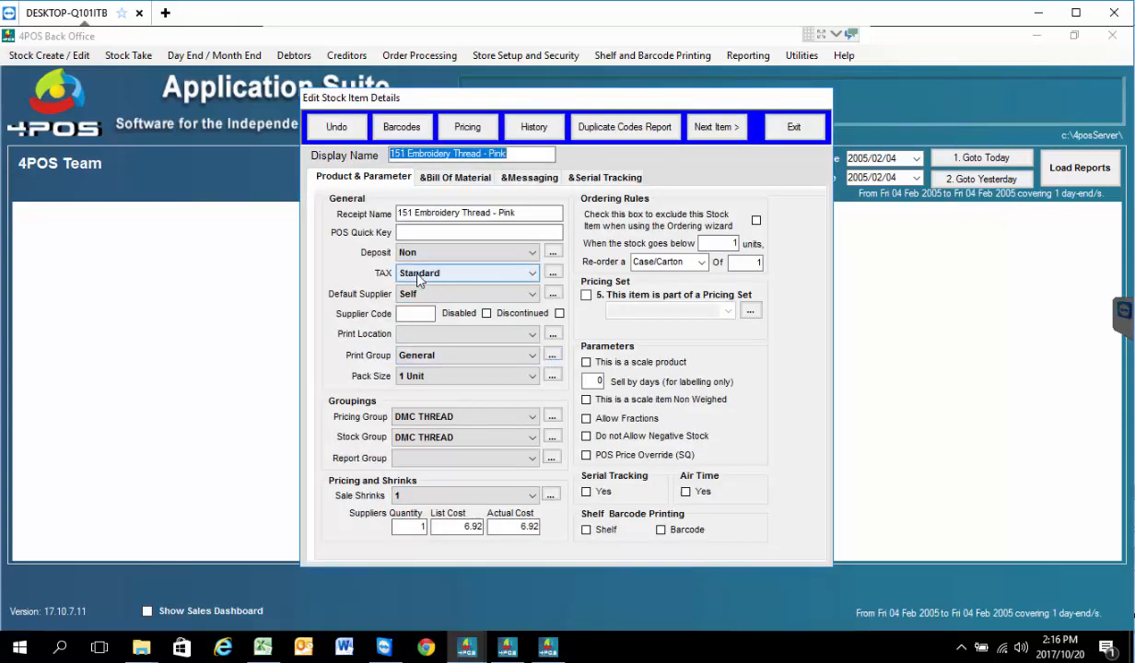
left_click(554, 274)
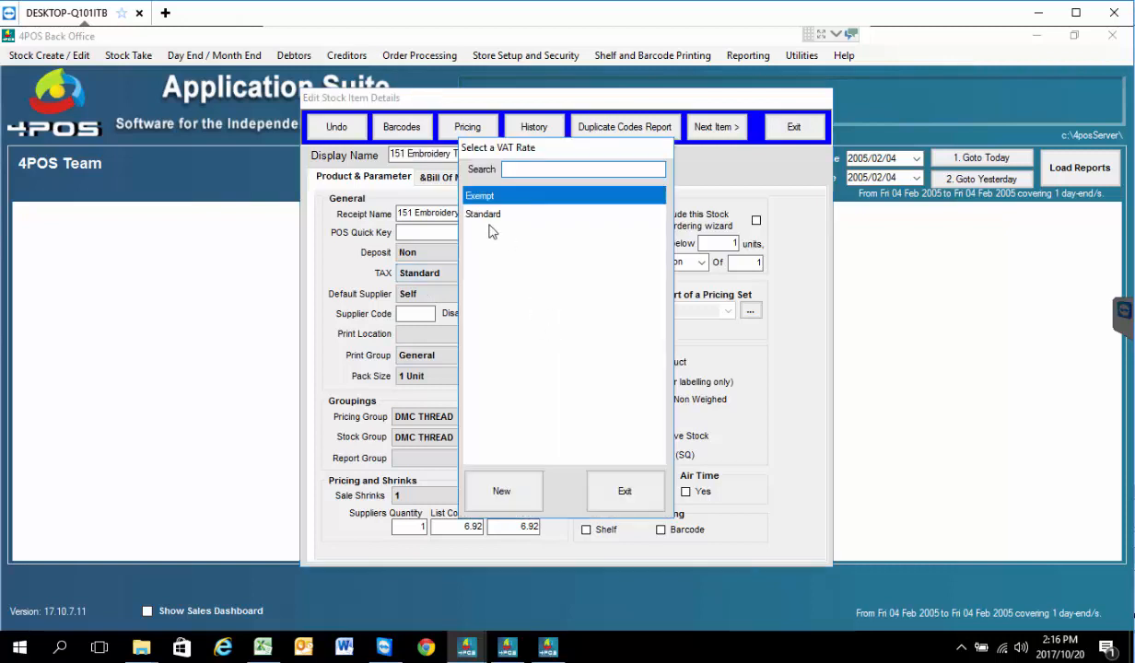
left_click(486, 217)
left_click(486, 217)
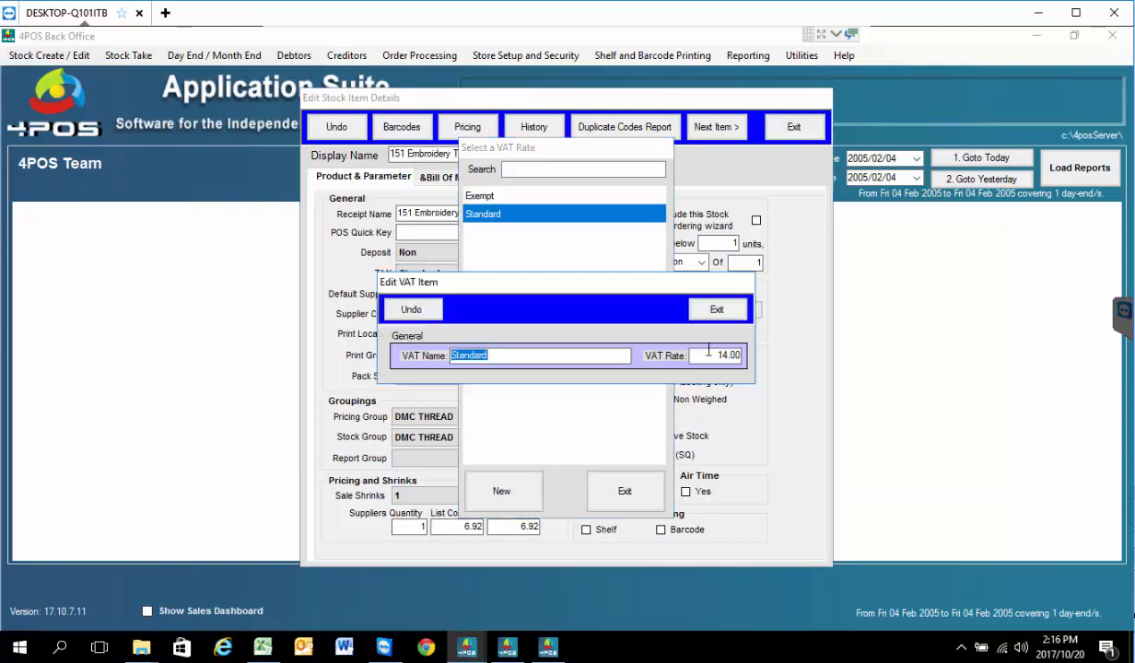
key("Tab")
type("0")
left_click(725, 315)
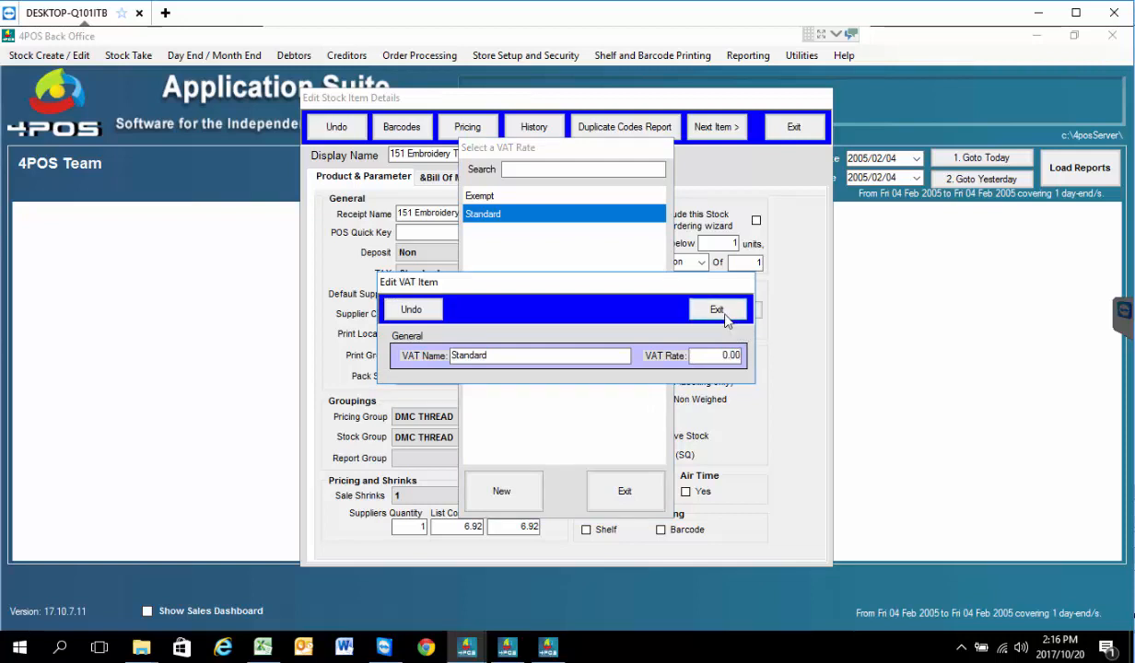
left_click(624, 492)
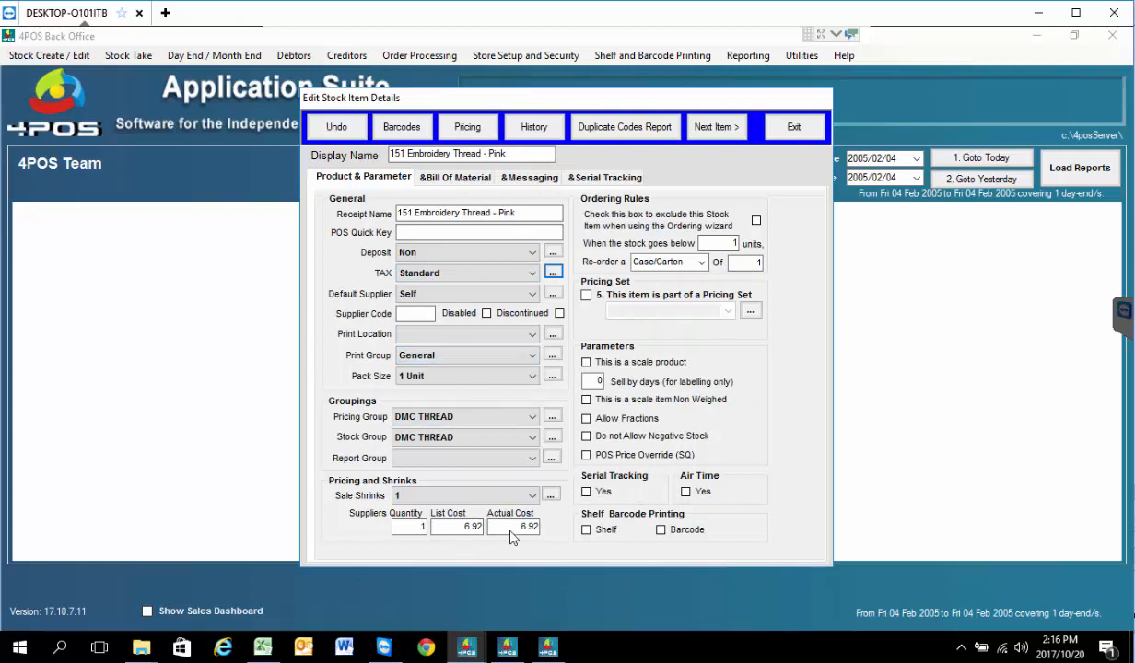
Review the list cost and override price in the pricing of 151 Embroidery Thread - Pink, then leave the stock items.
left_click(478, 128)
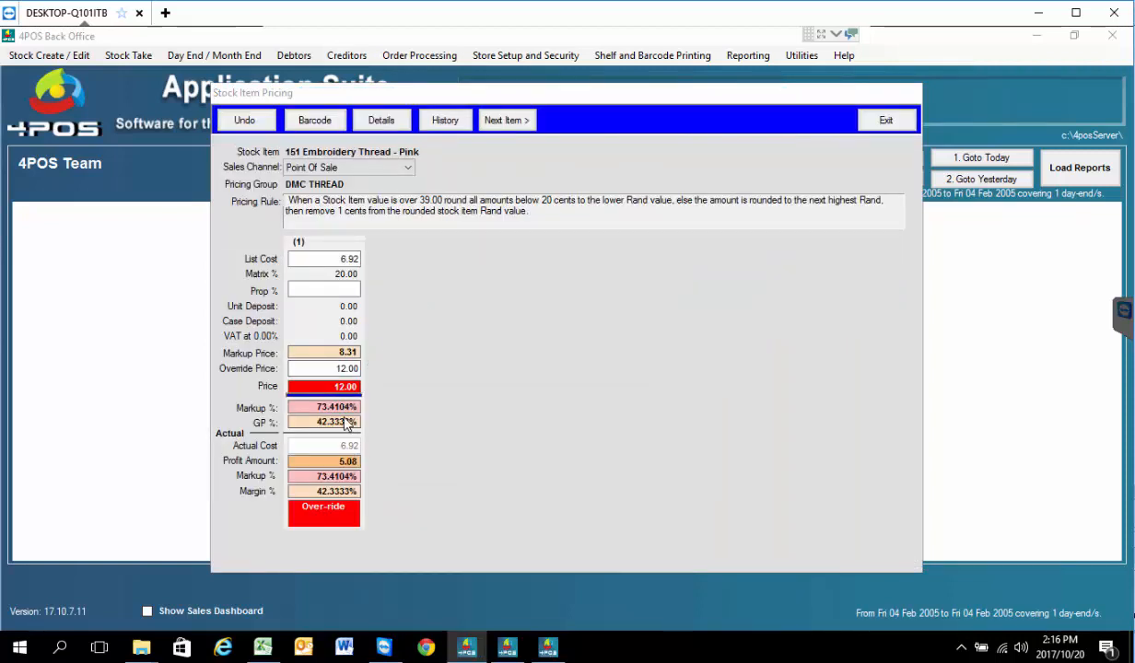
left_click(339, 259)
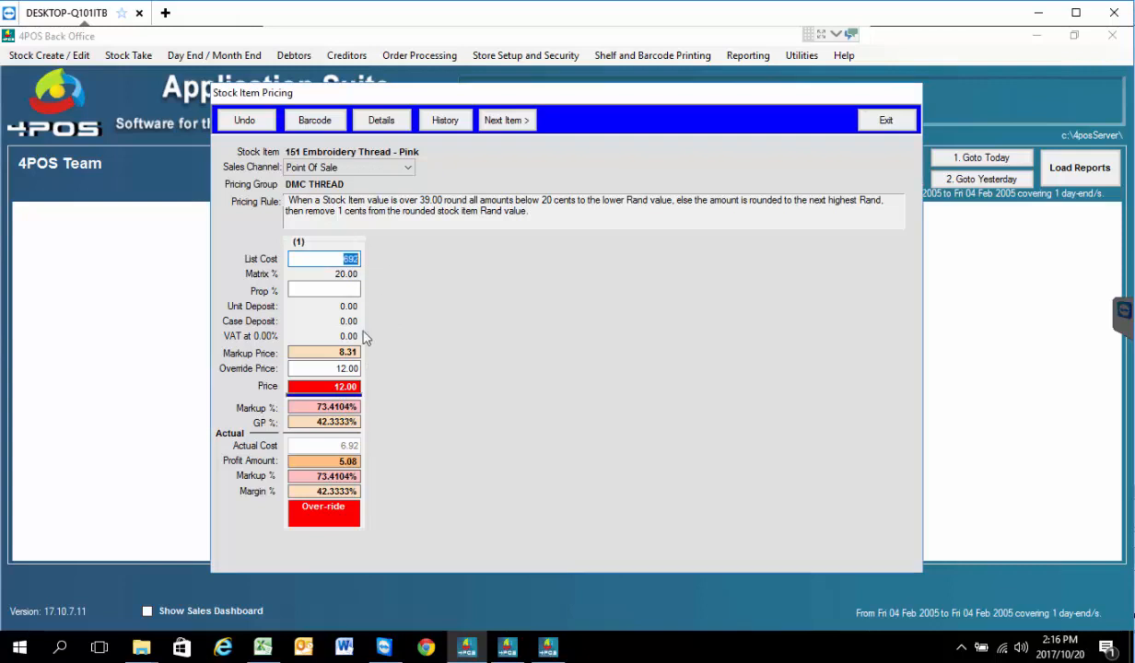
left_click(331, 369)
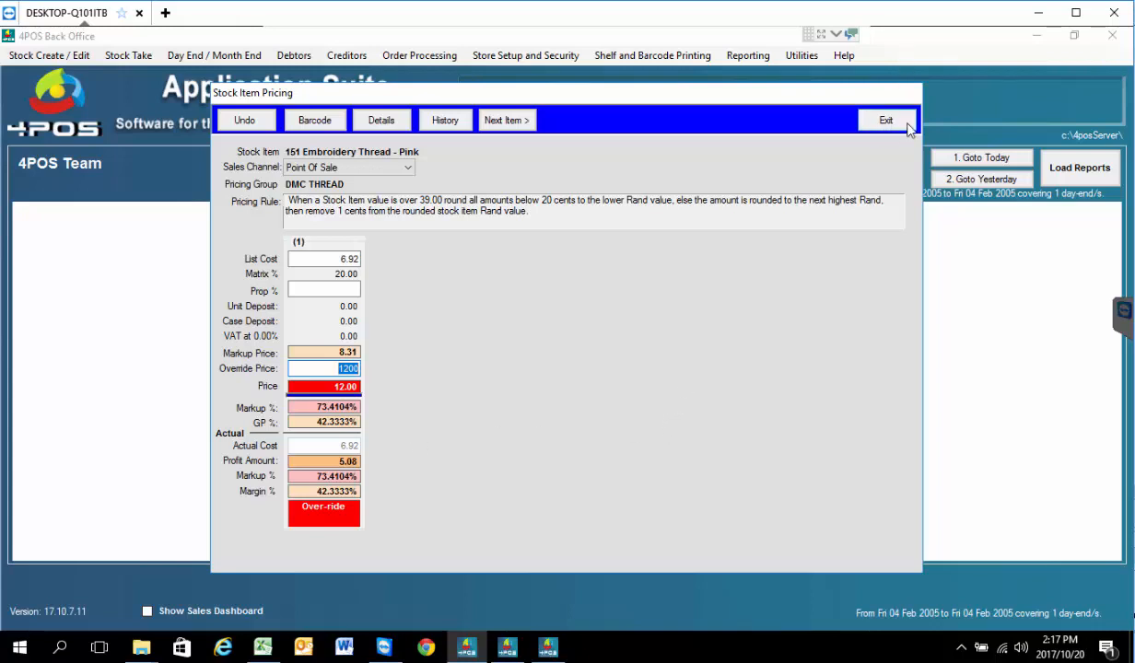
left_click(877, 121)
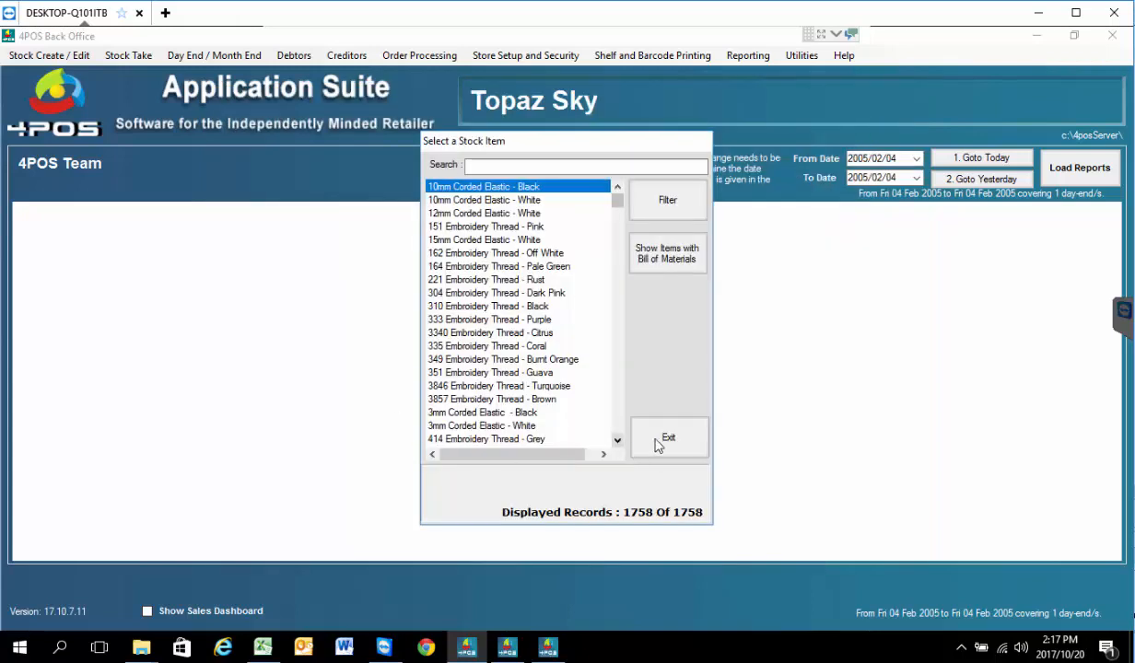
left_click(669, 438)
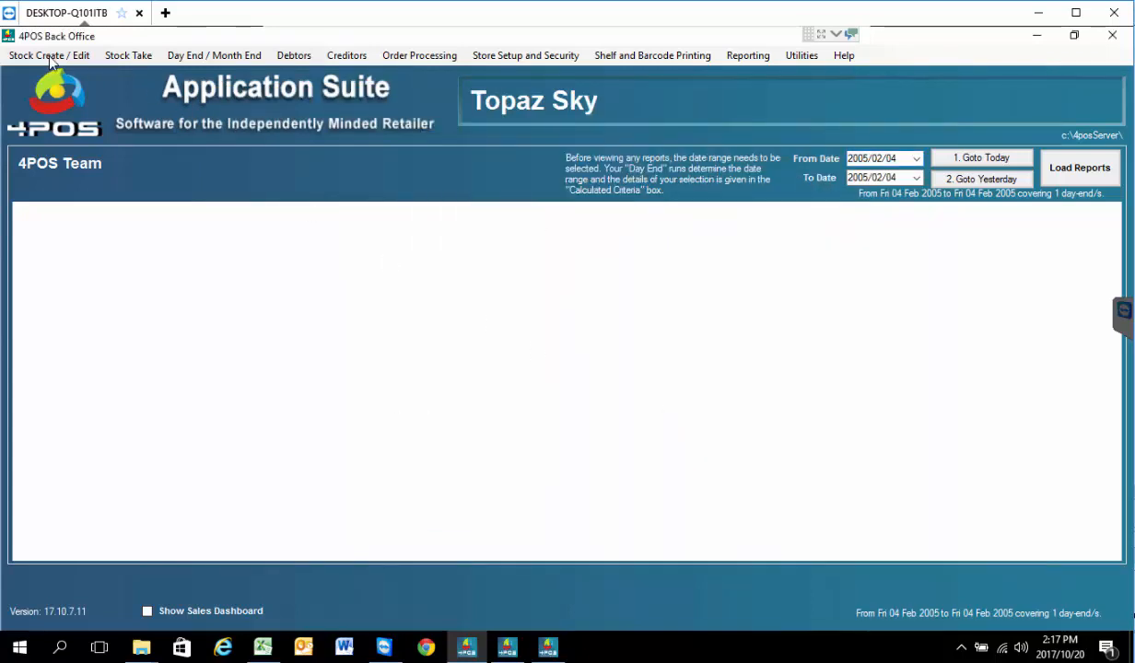
Start the Point Of Sale update and open the list of products priced at or below cost from the update warning.
left_click(49, 55)
left_click(77, 166)
left_click(646, 430)
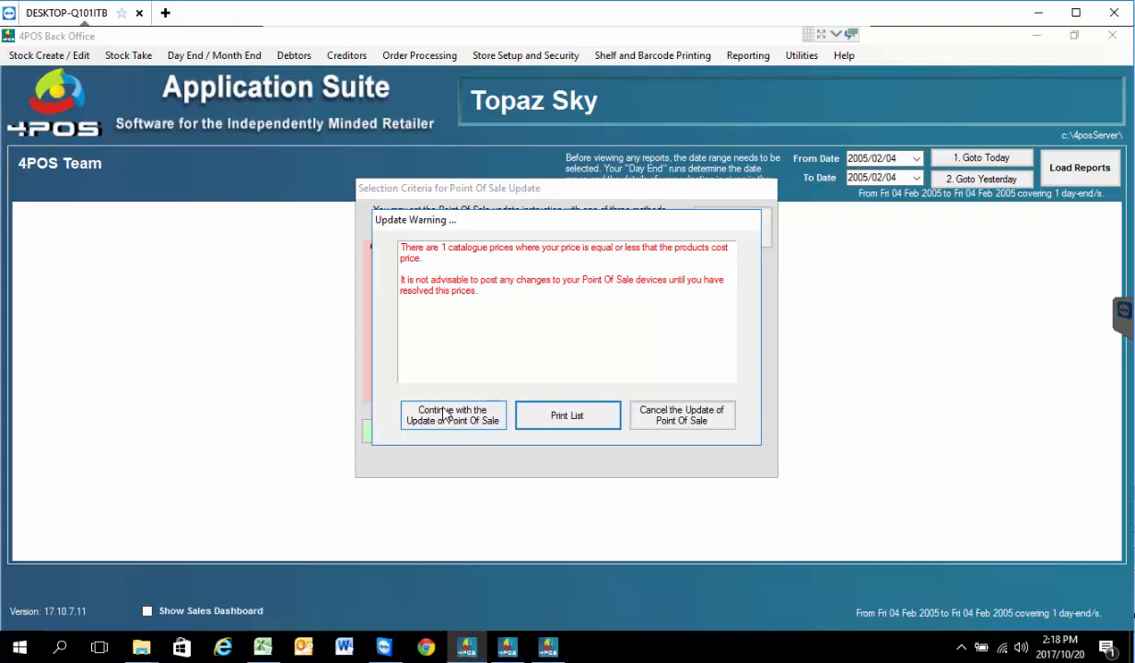
left_click(582, 416)
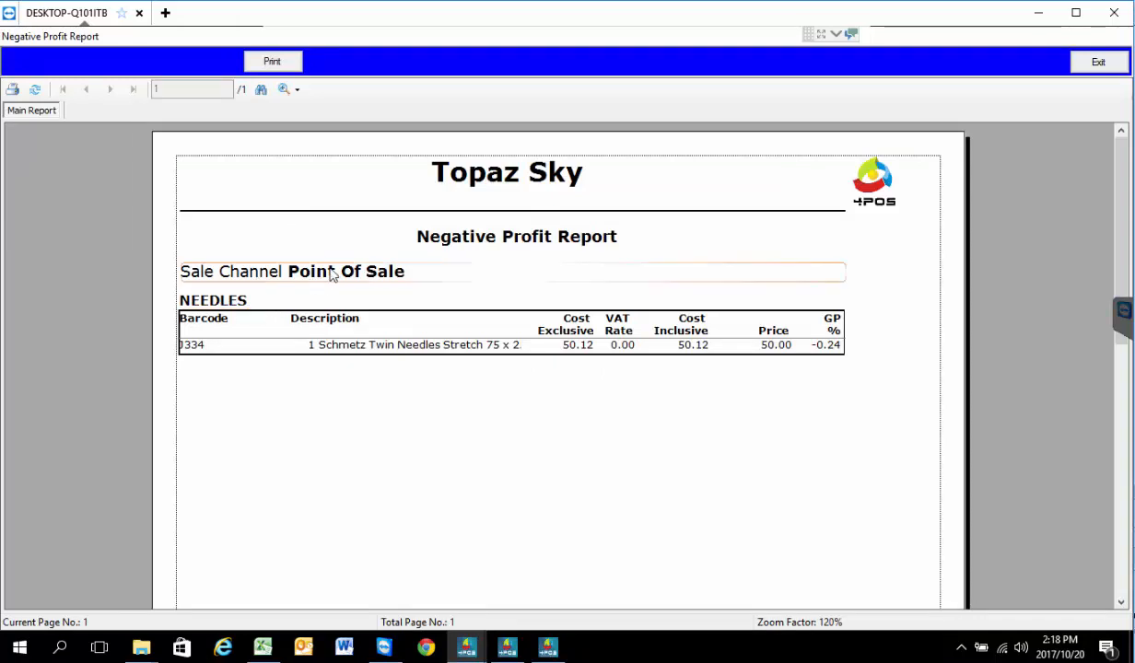
Examine the group, description, inclusive cost and price of the needles item in the Negative Profit Report.
left_click(221, 304)
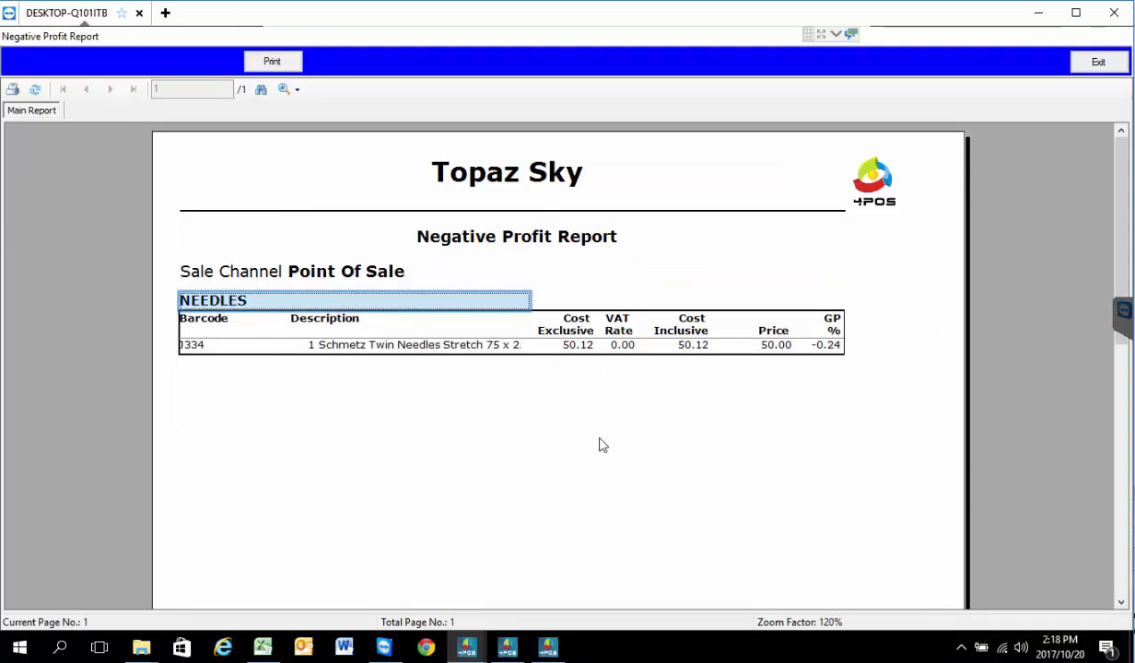
left_click(677, 345)
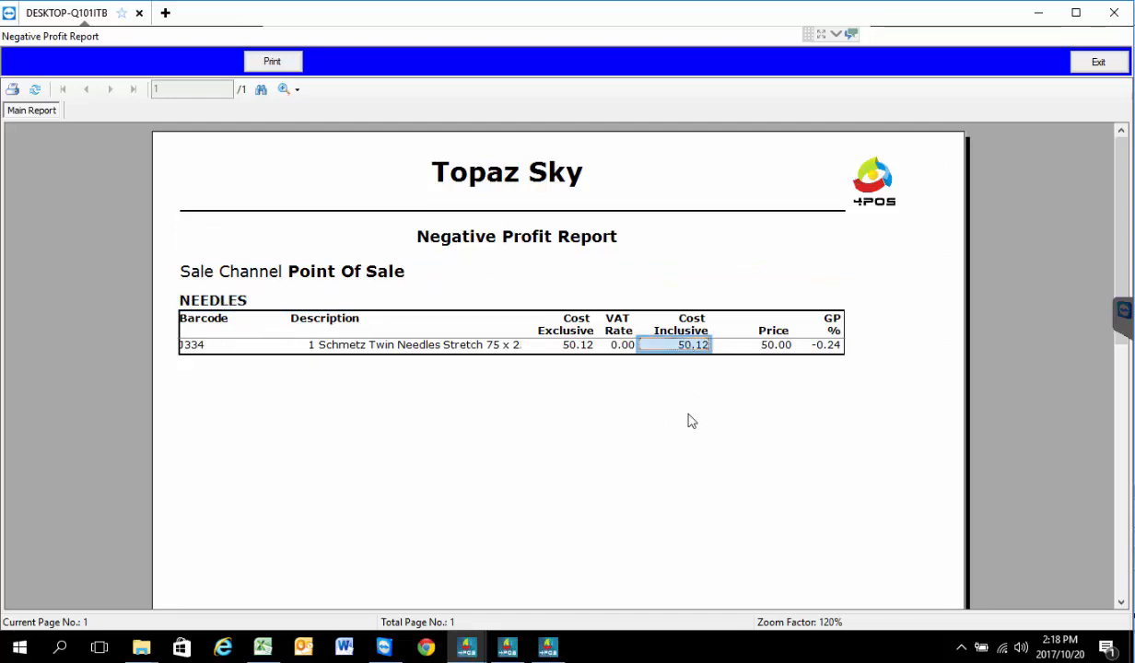
left_click(773, 349)
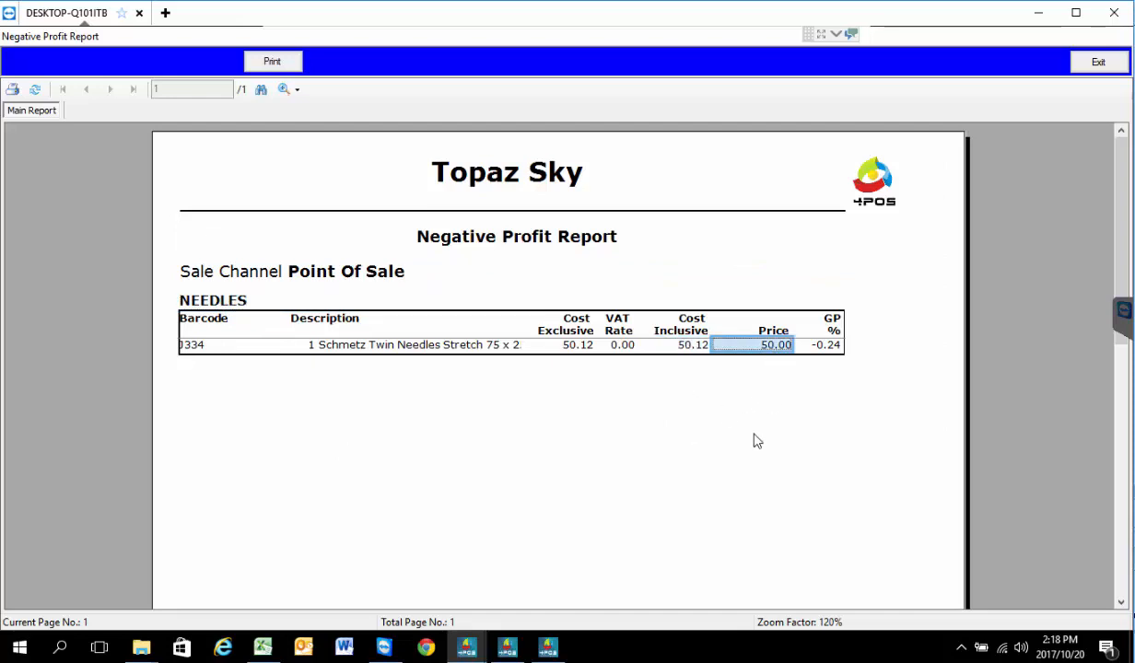
left_click(381, 349)
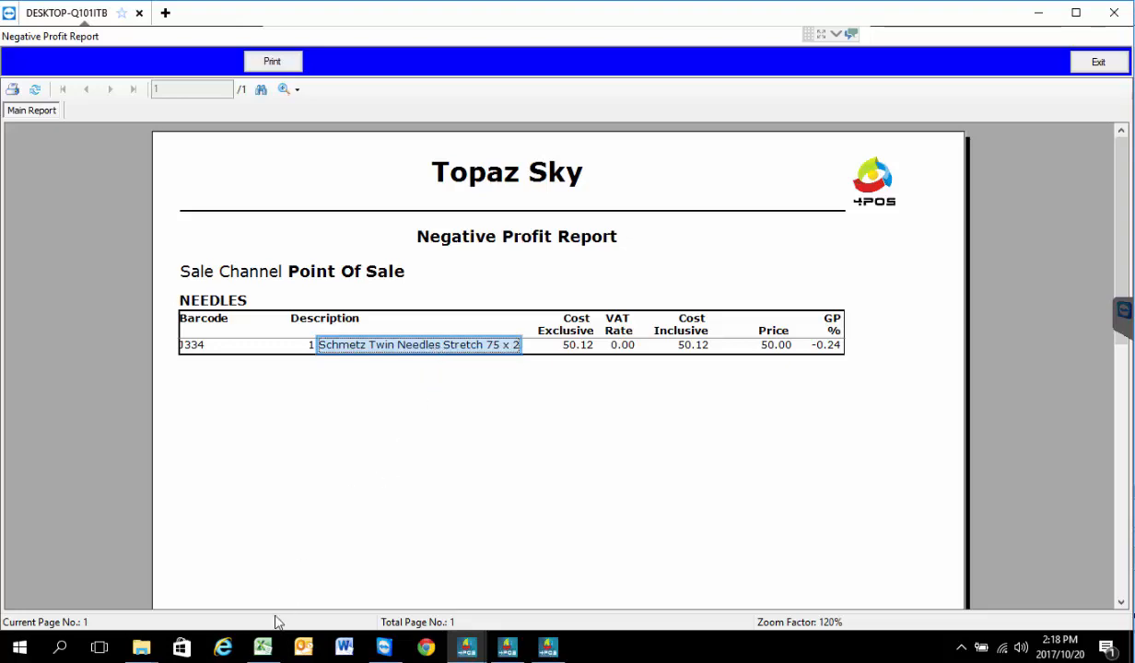
left_click(262, 649)
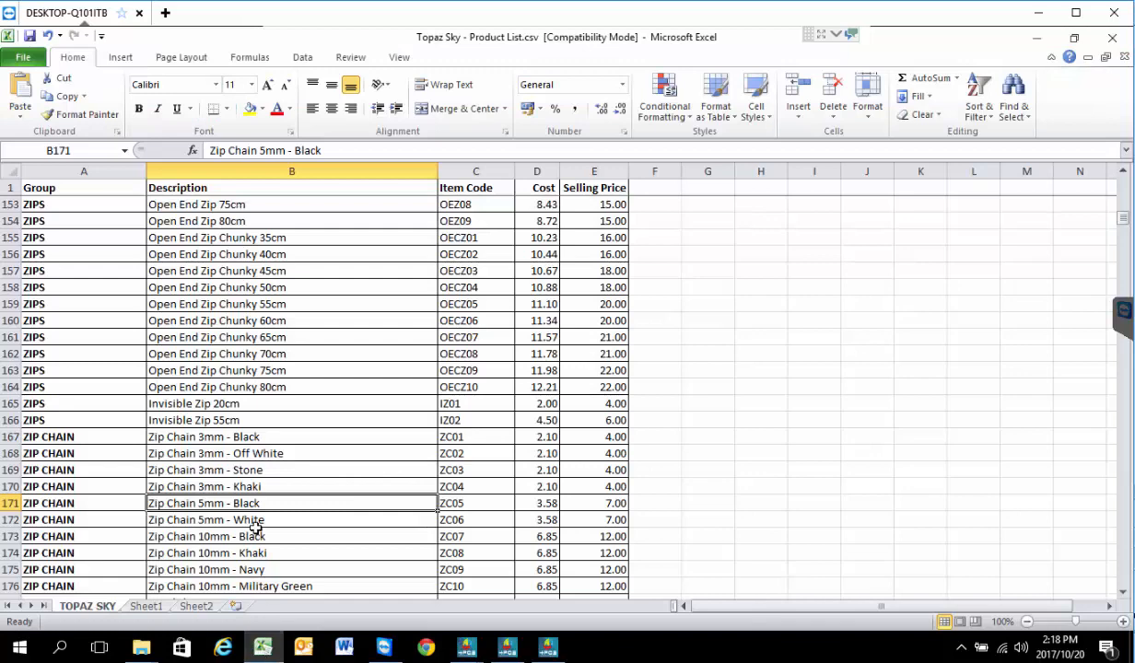
left_click(551, 649)
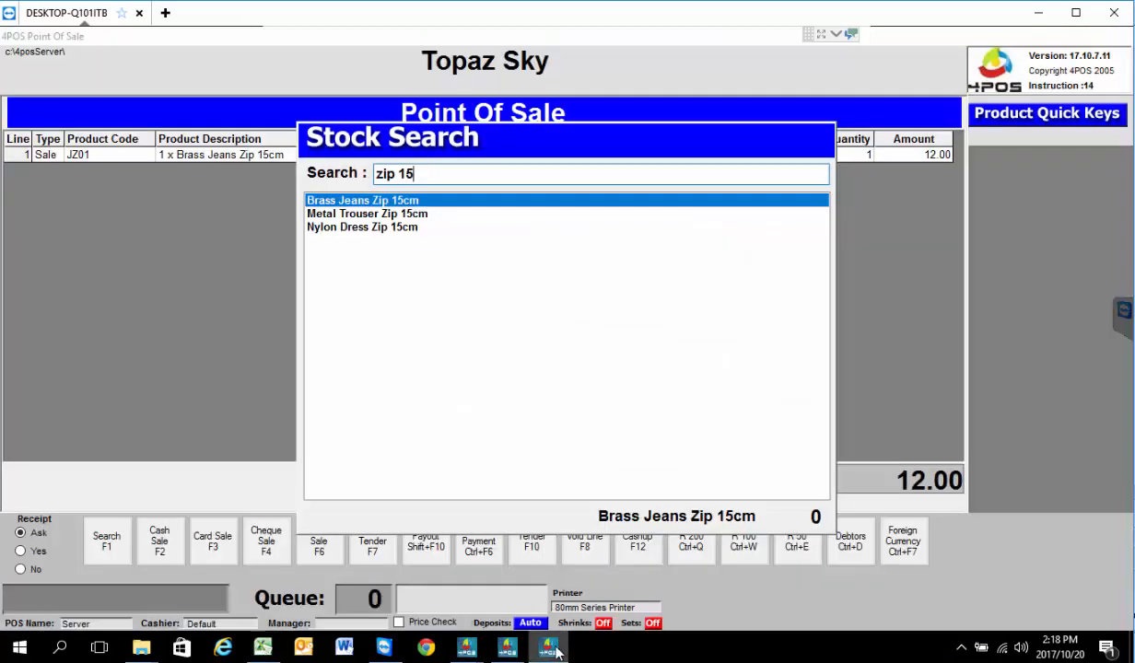
mouse_move(466, 645)
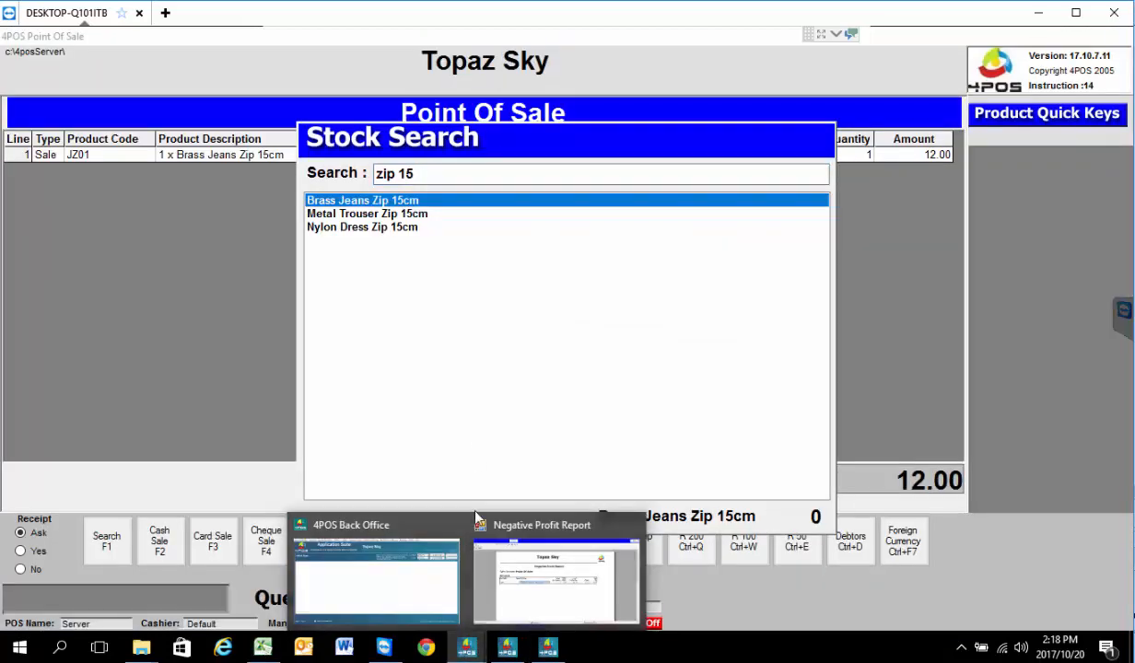
left_click(550, 595)
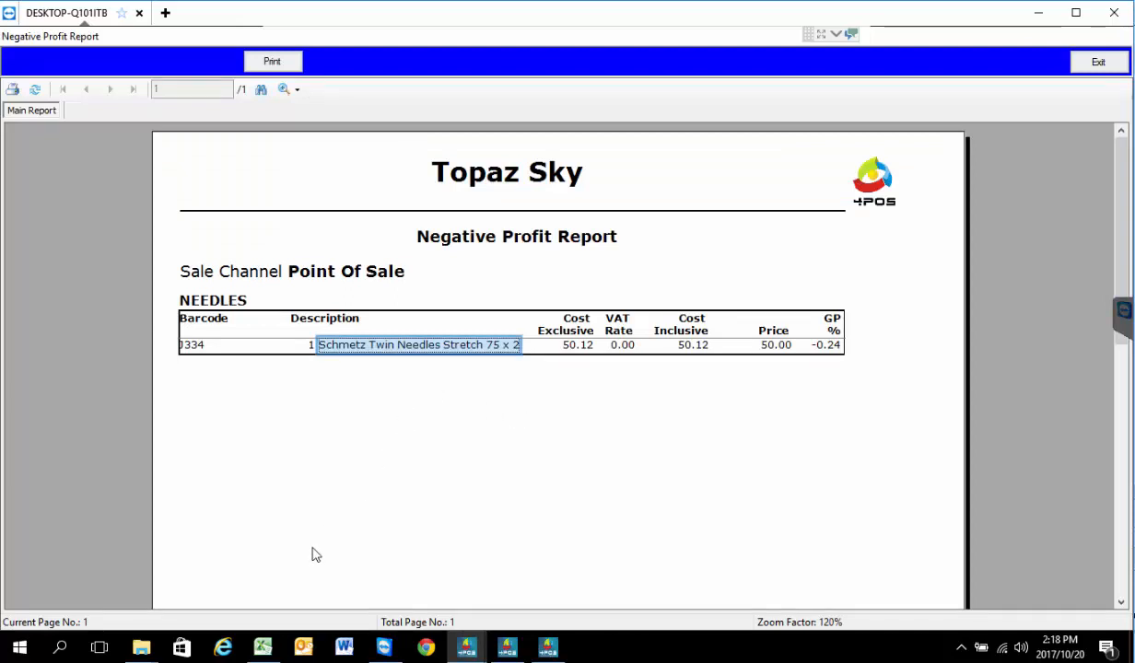
Switch to the Excel product list and find "schmet" in the Description column.
left_click(263, 647)
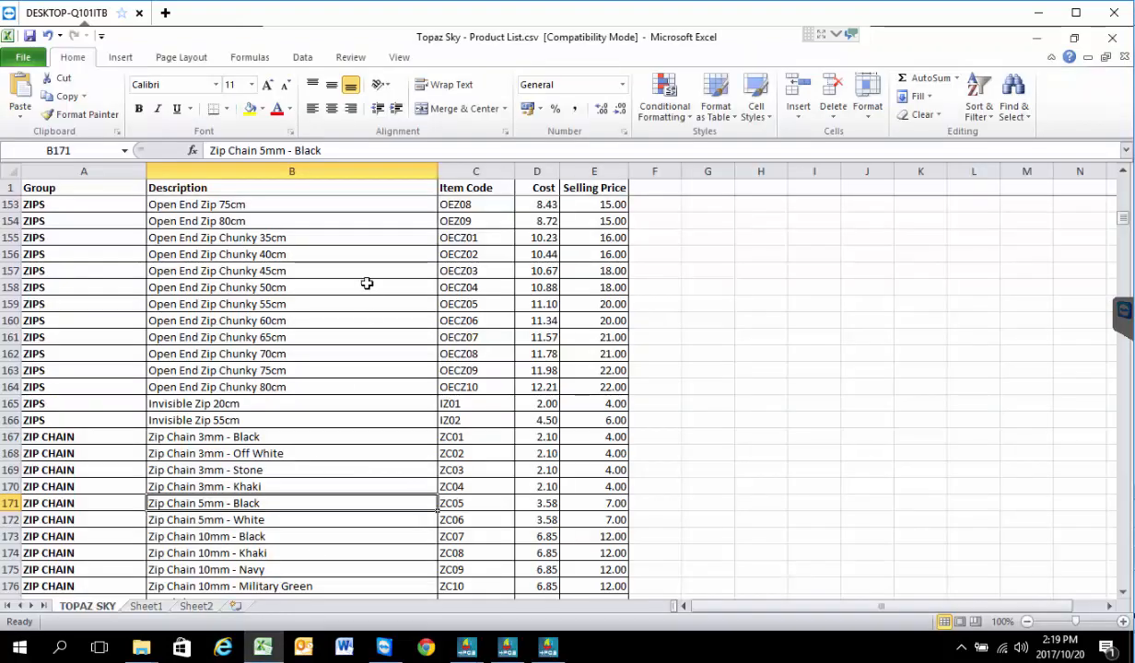
left_click(283, 171)
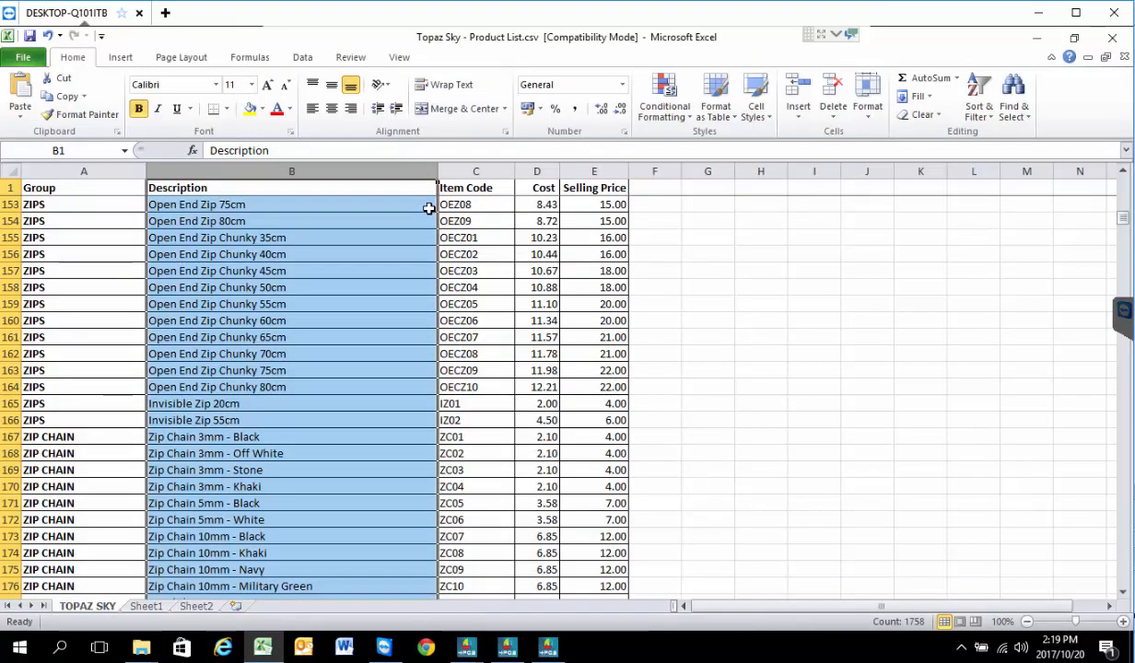
key("ctrl+f")
type("schmet")
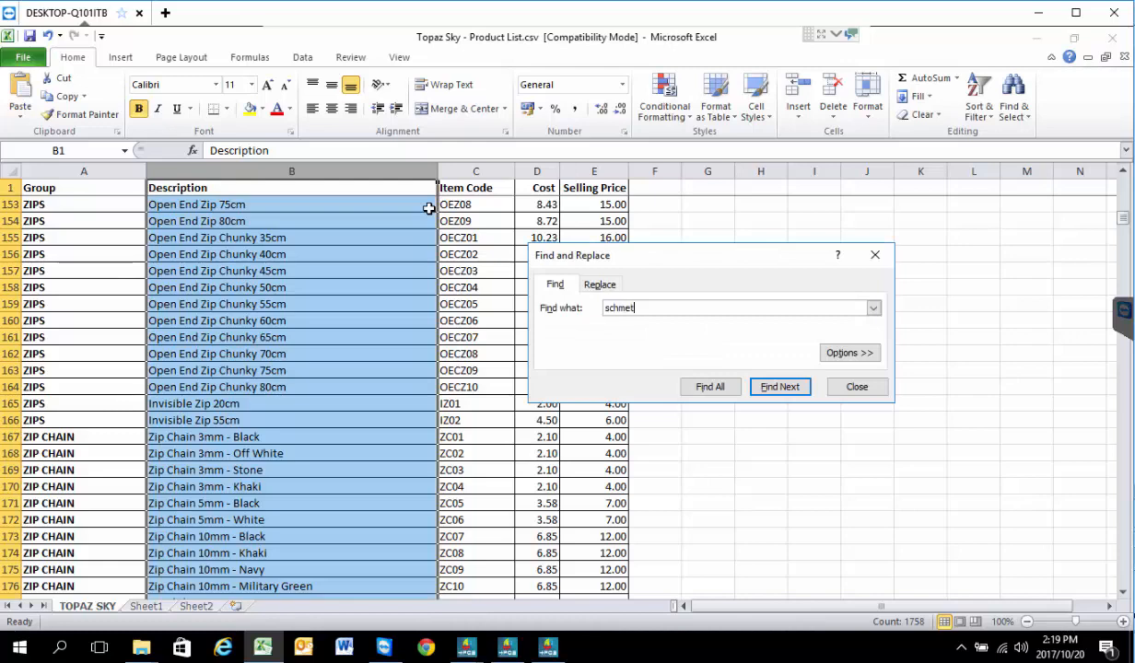
left_click(773, 386)
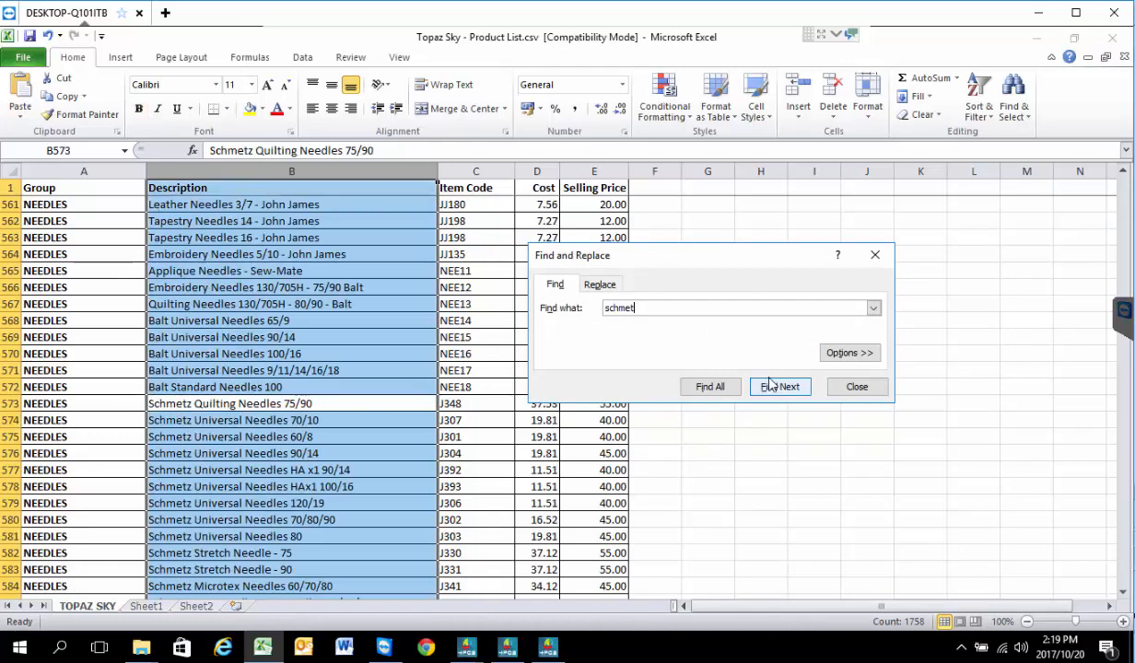
left_click(855, 387)
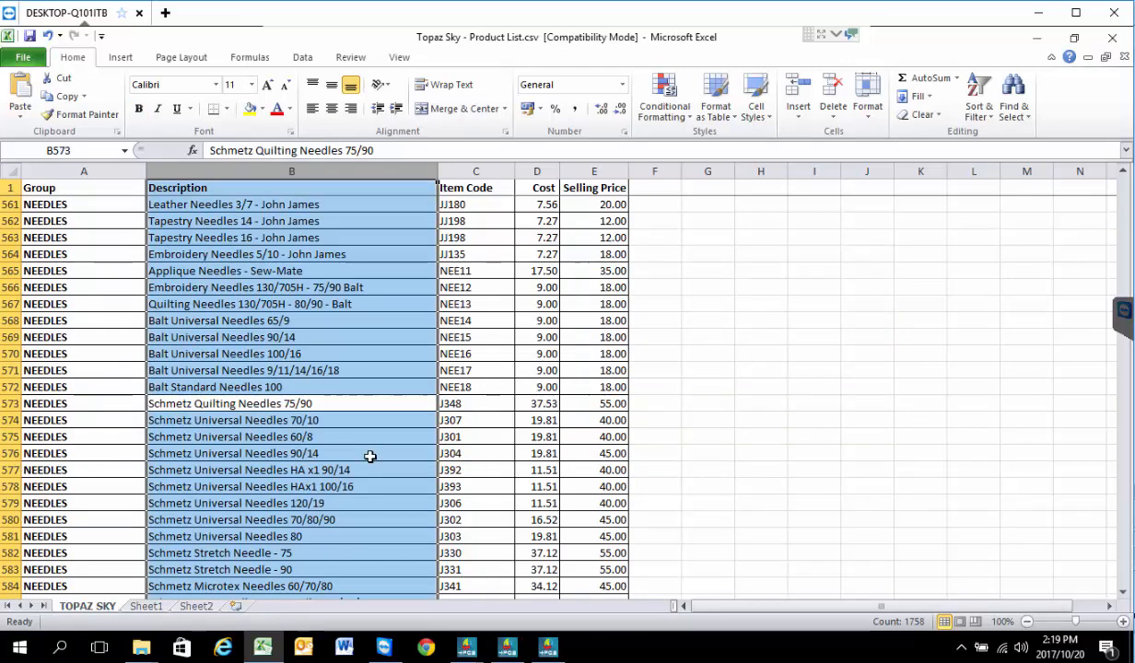
Highlight the cost and selling price of Schmetz Twin Needles Stretch 75 x 25mm in yellow.
scroll(369, 456, "down", 3)
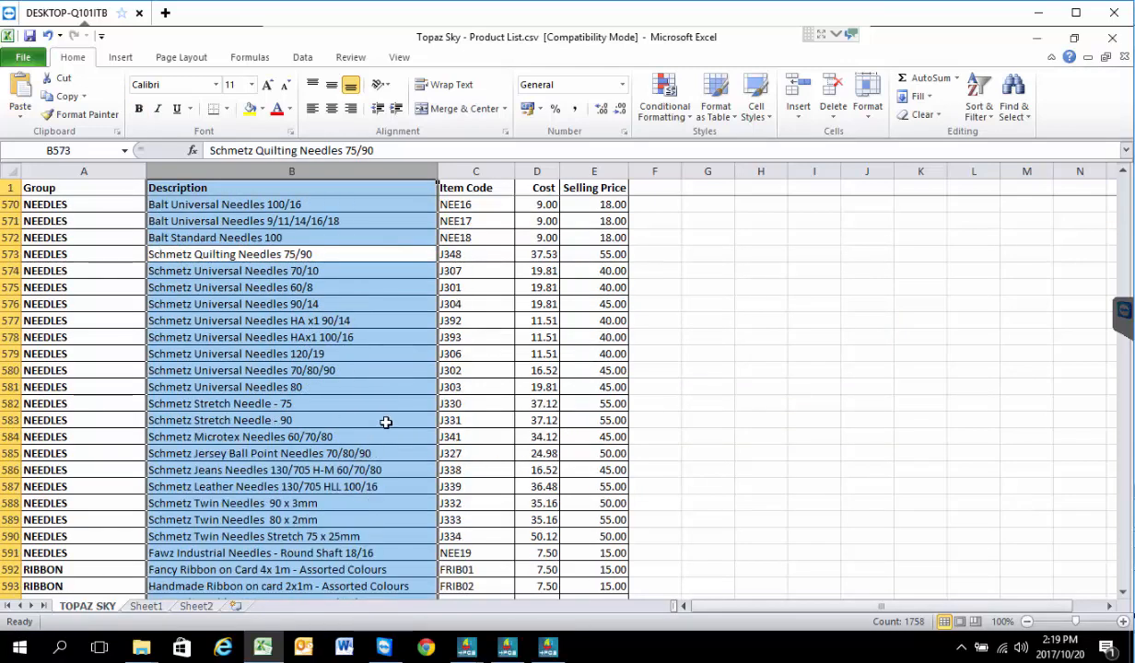
left_click(549, 538)
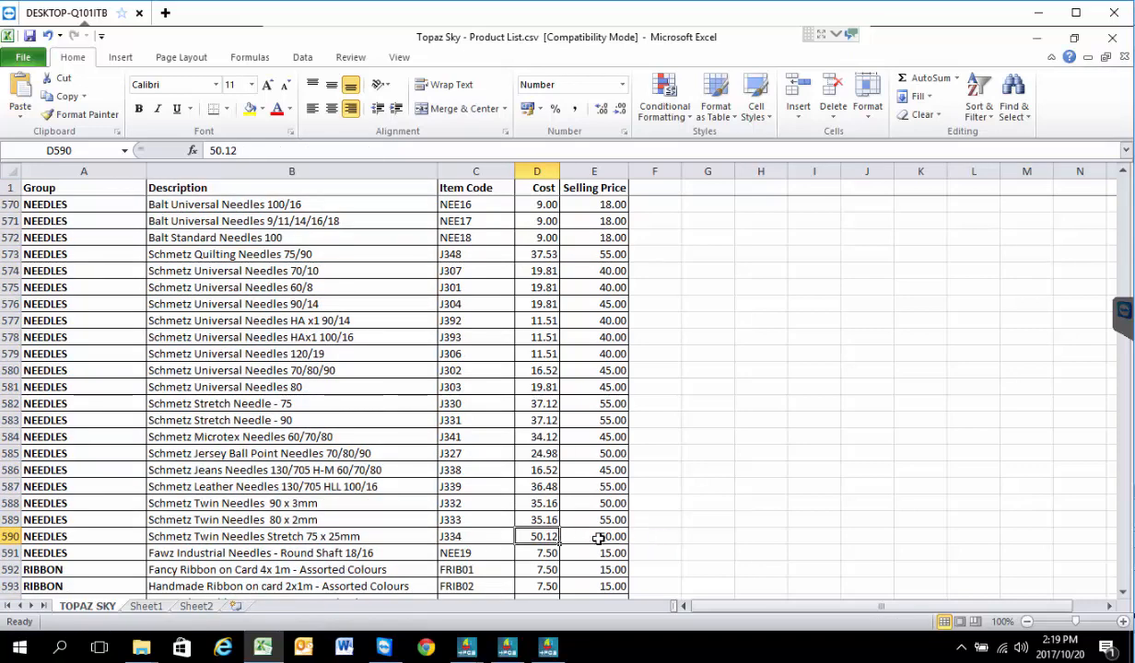
left_click_drag(552, 536, 605, 536)
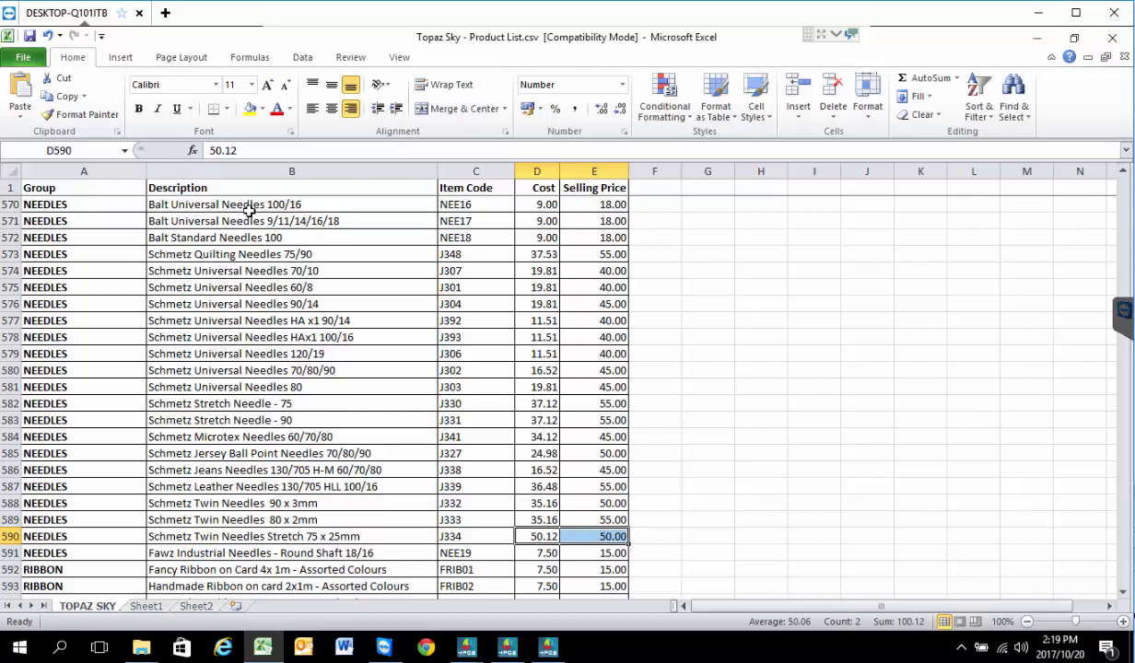
left_click(247, 108)
left_click(761, 452)
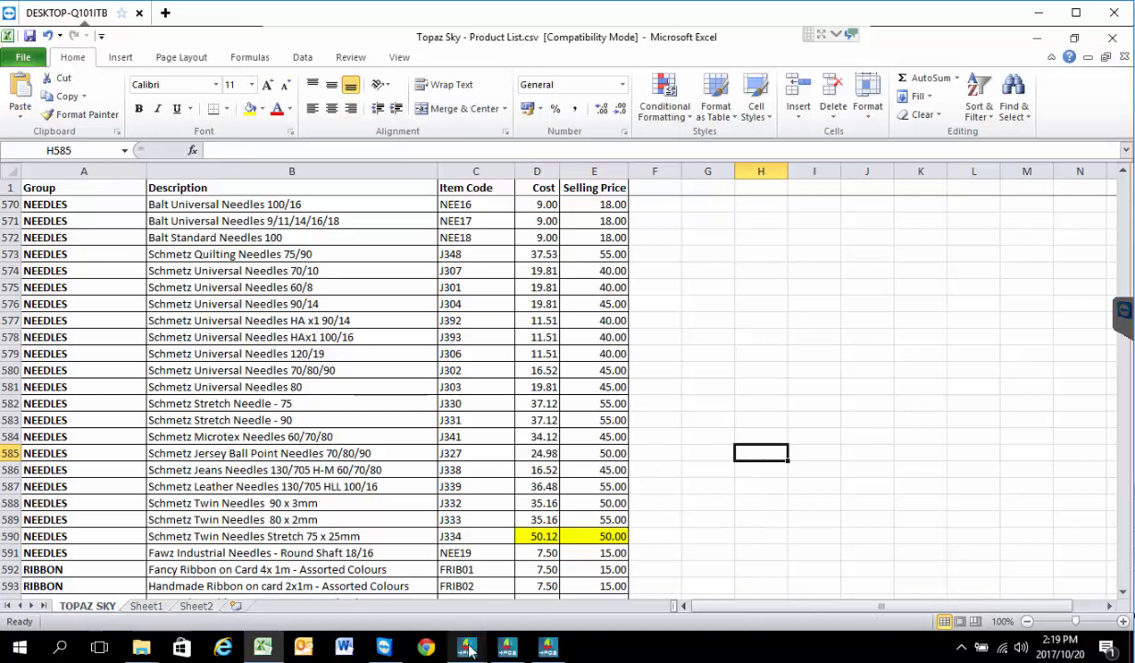
Switch to 4POS Back Office, close the Negative Profit Report, and continue past the warning to update the Point Of Sale.
mouse_move(468, 649)
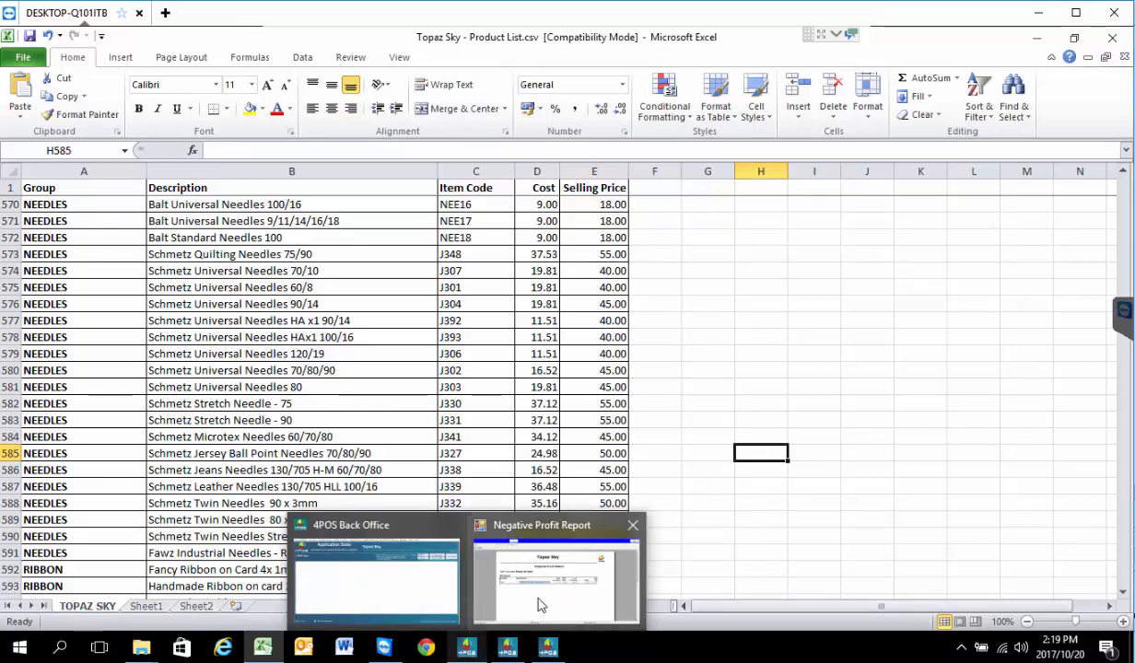
left_click(520, 579)
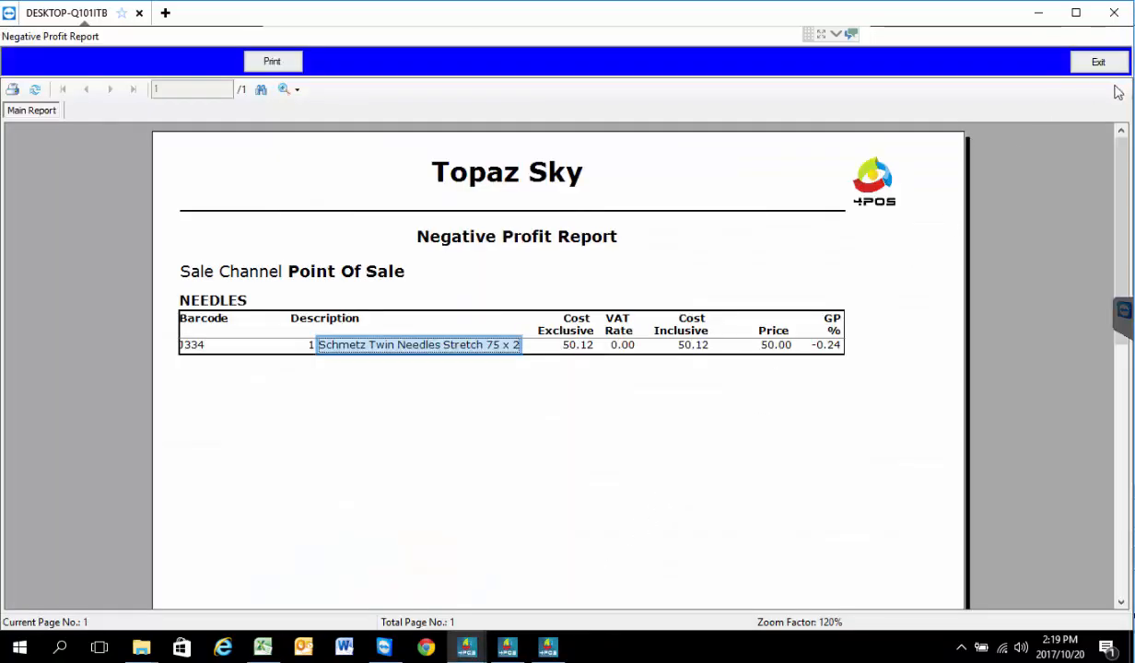
left_click(1078, 61)
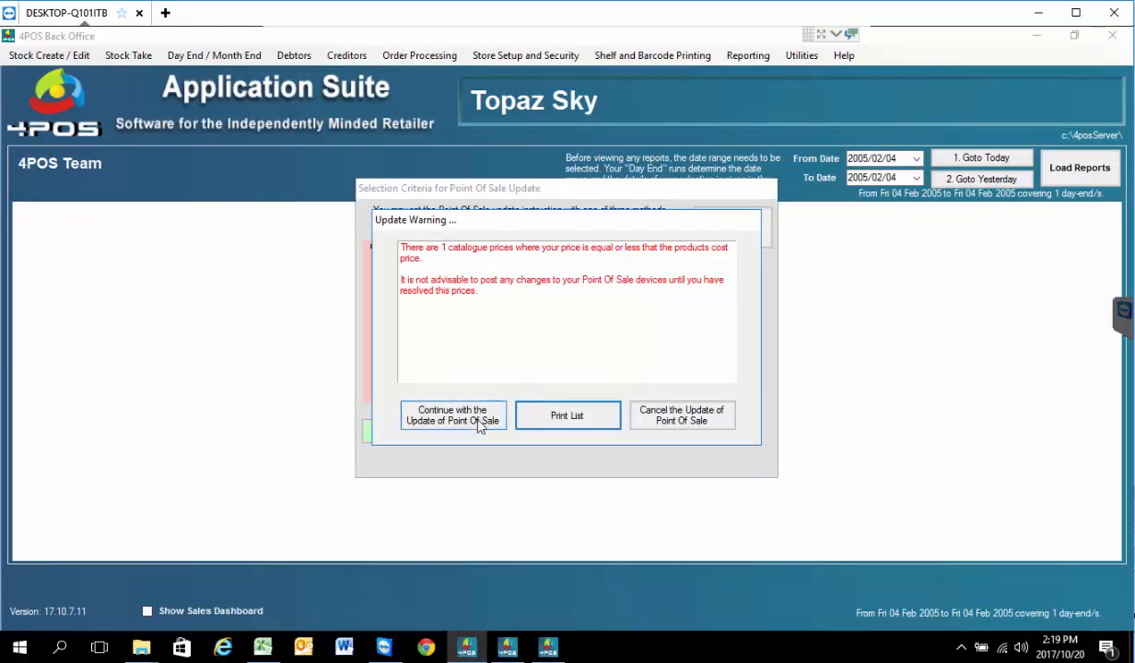
left_click(479, 421)
left_click(632, 433)
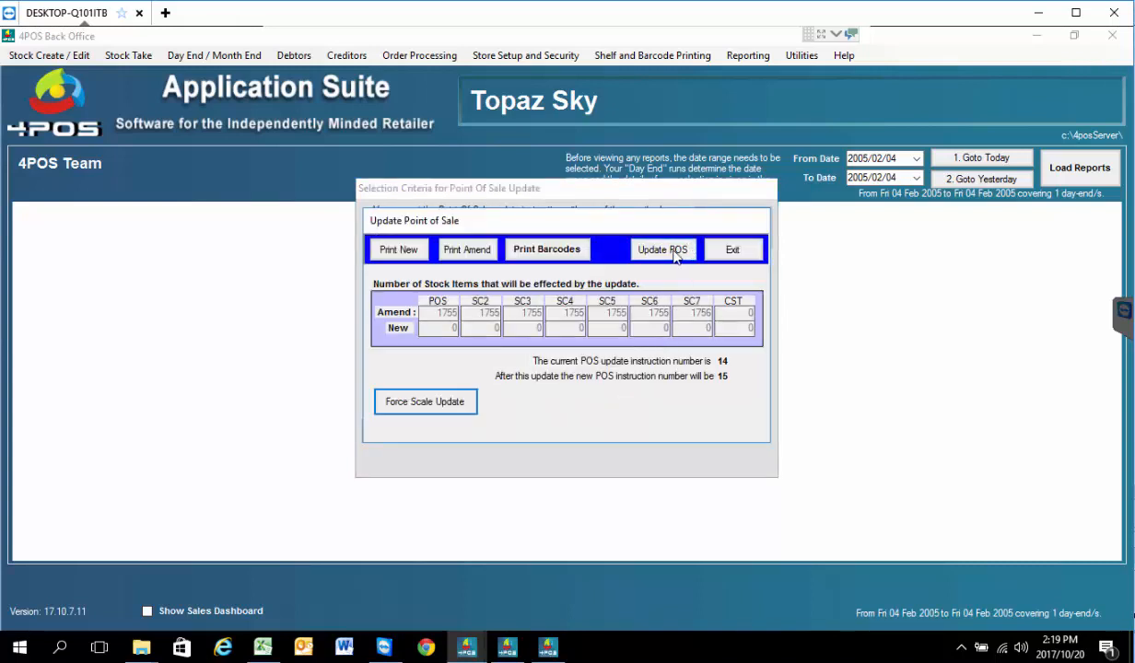
left_click(674, 256)
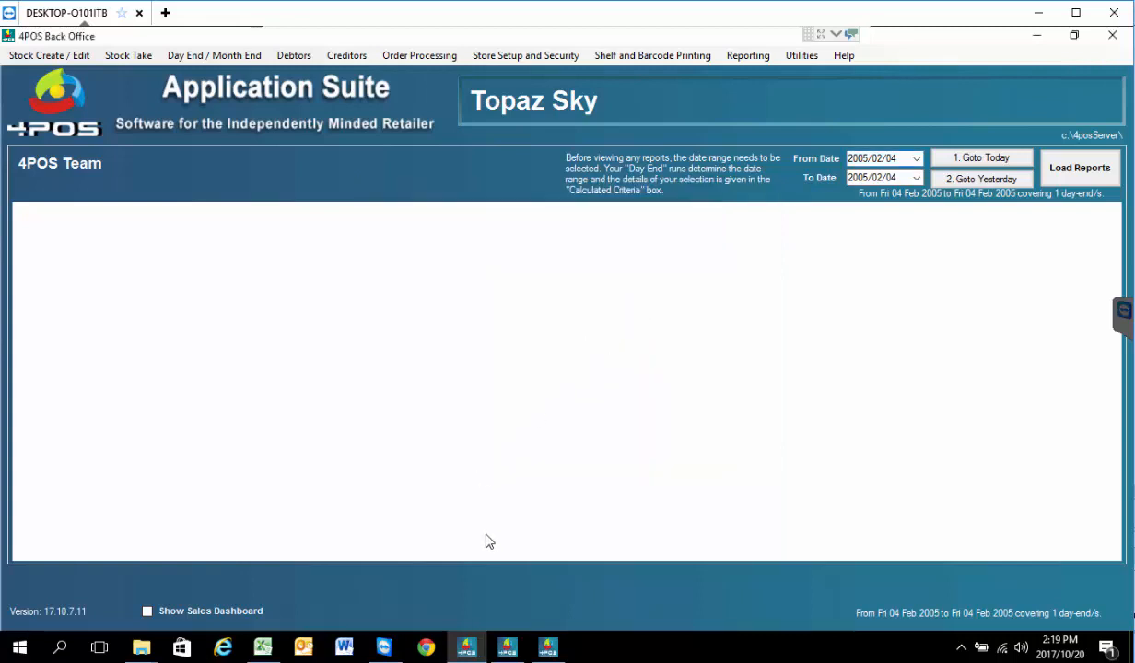
Switch to 4POS Point Of Sale and check the update instruction number there and in the Domain Controller, then minimize the controller.
left_click(548, 648)
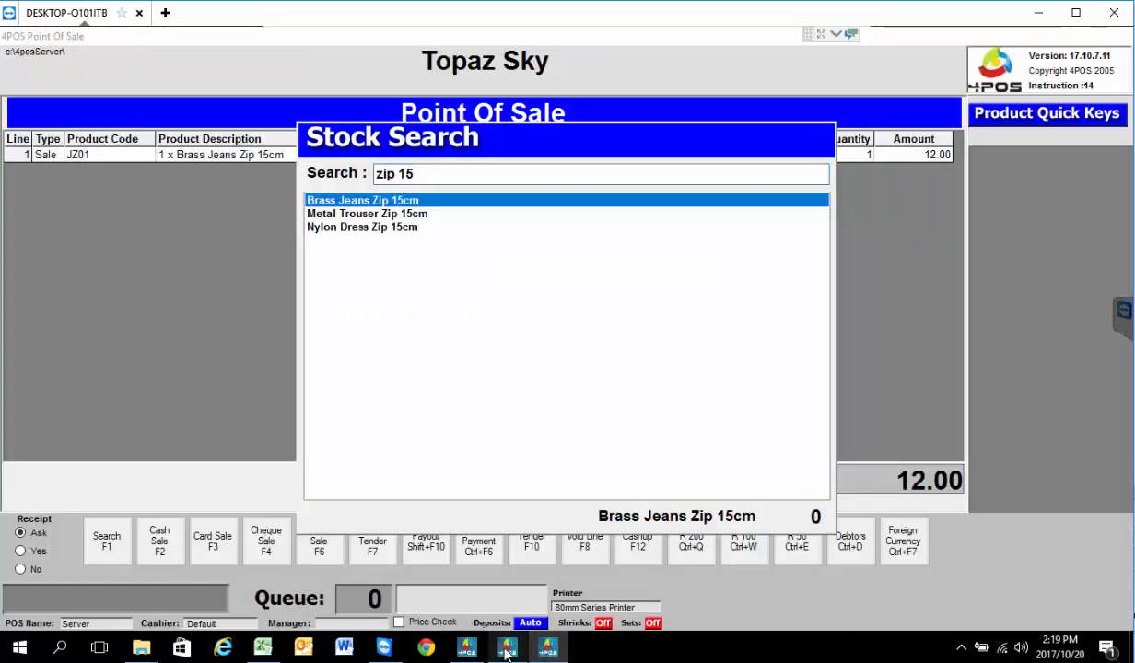
left_click(505, 648)
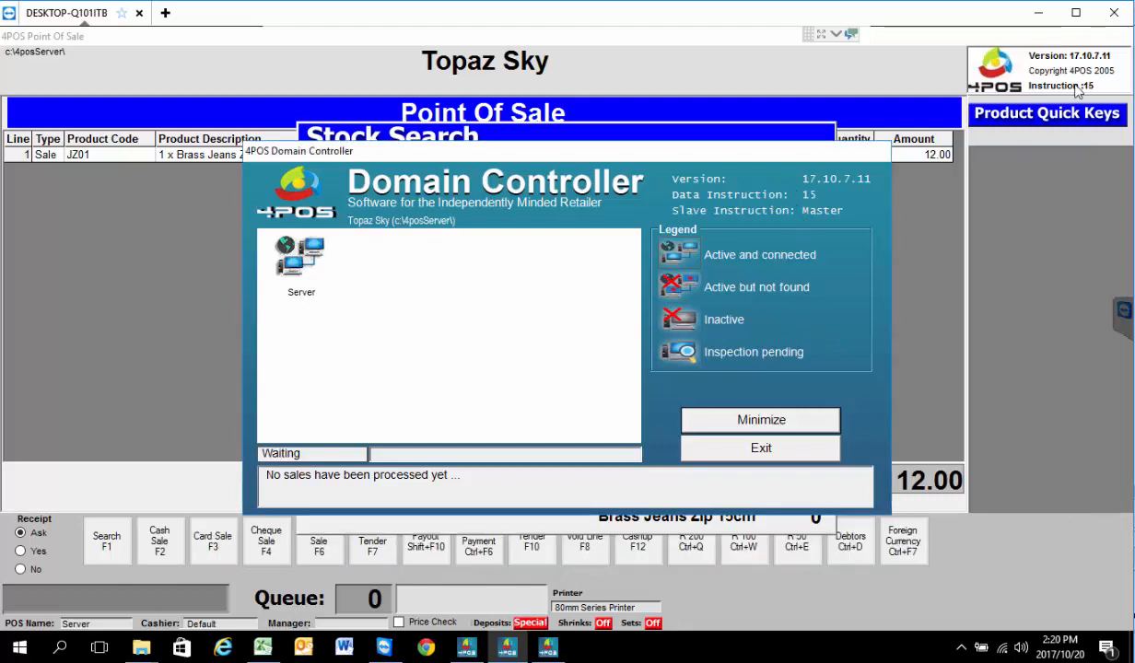
left_click(761, 420)
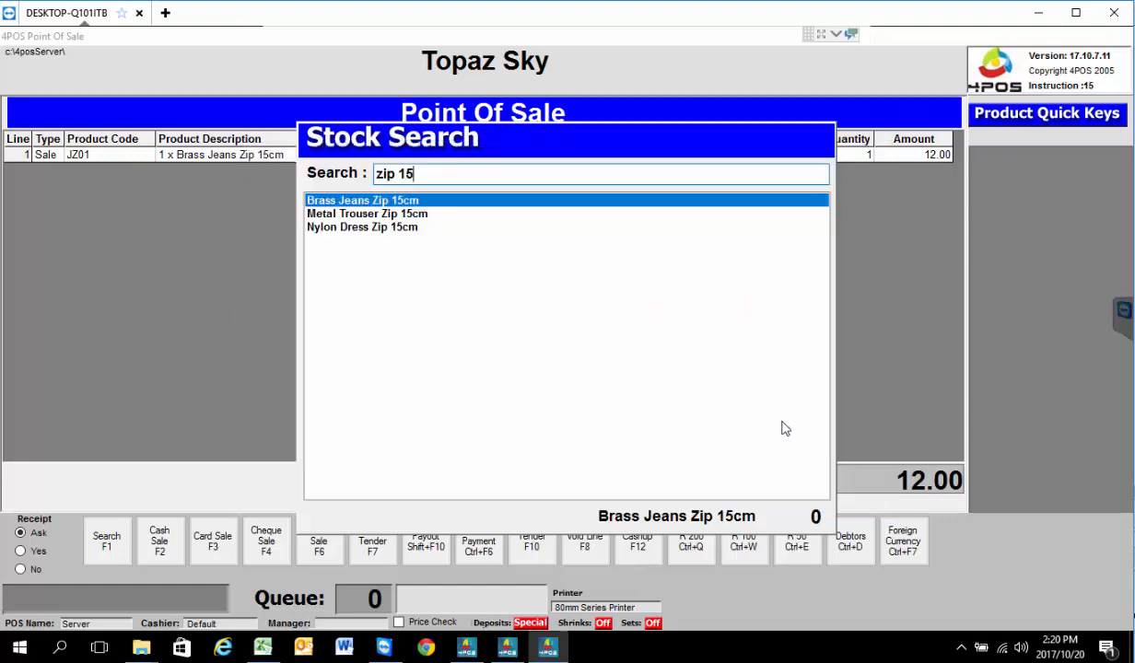
Restart the stock search in the Point Of Sale and search for "zip 15".
key("Escape")
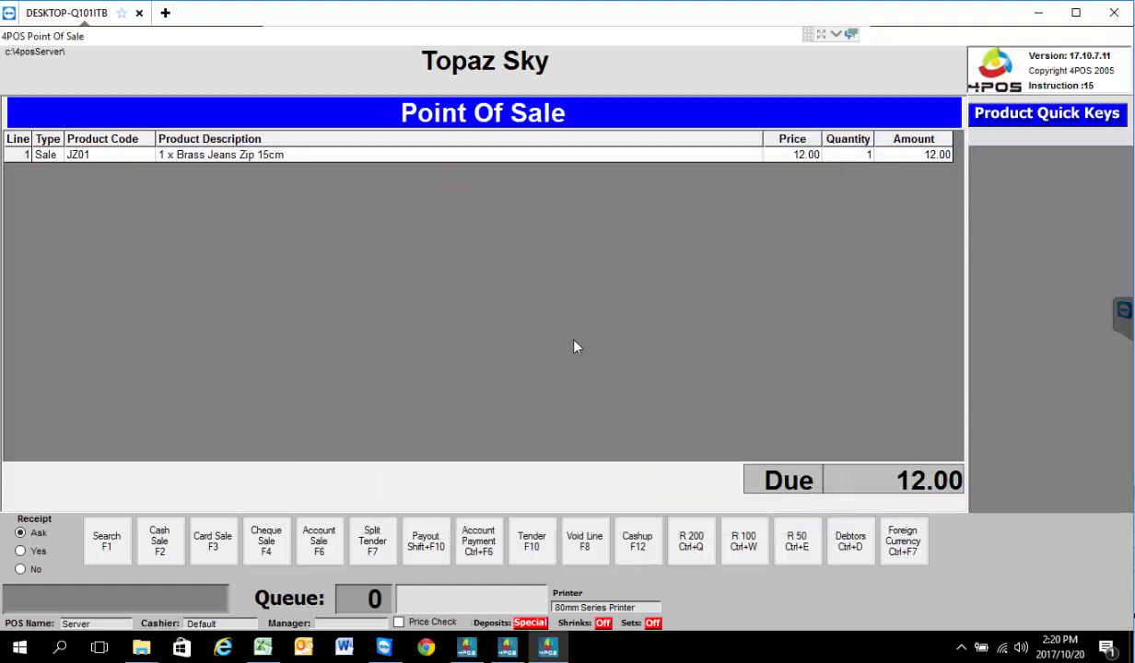
key("F1")
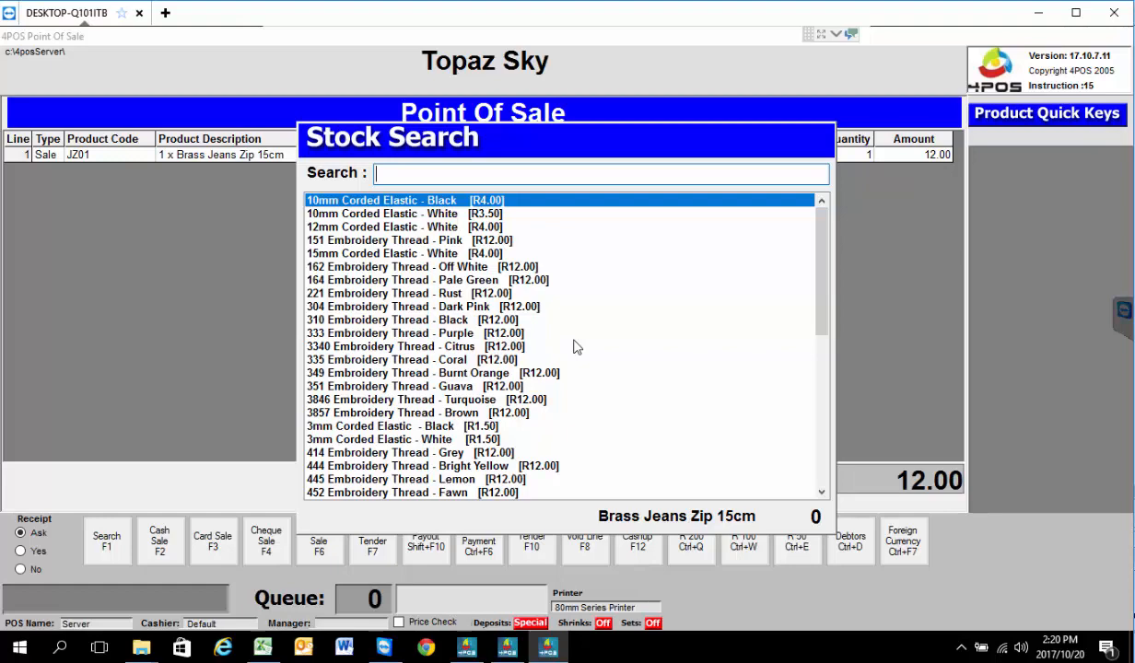
type("zip")
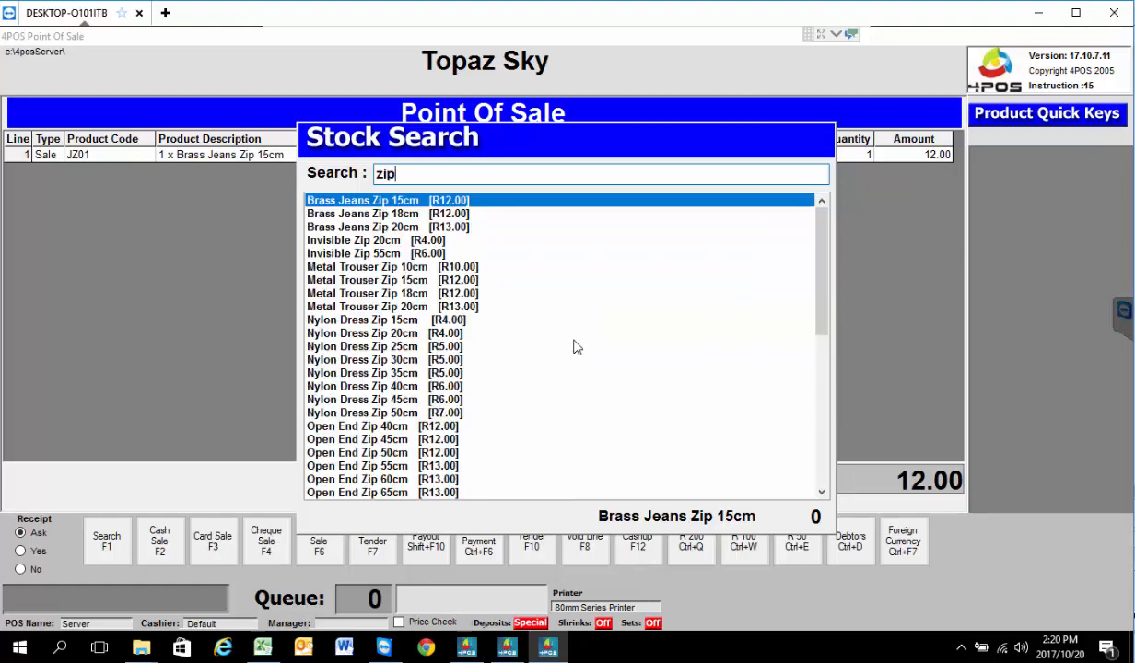
type(" 15")
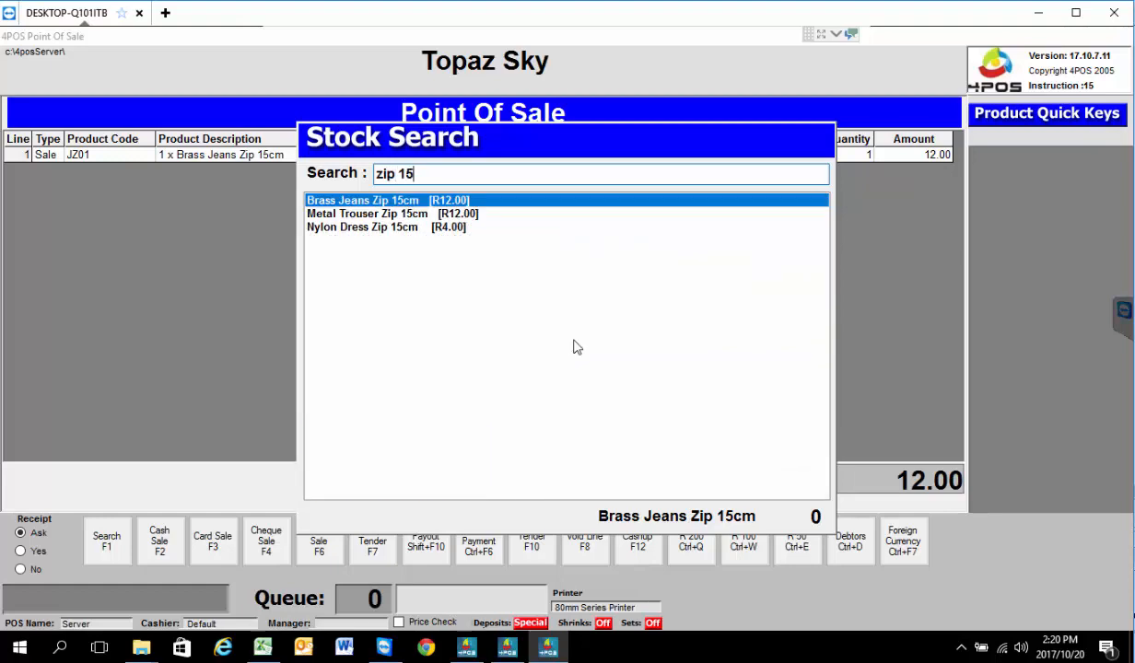